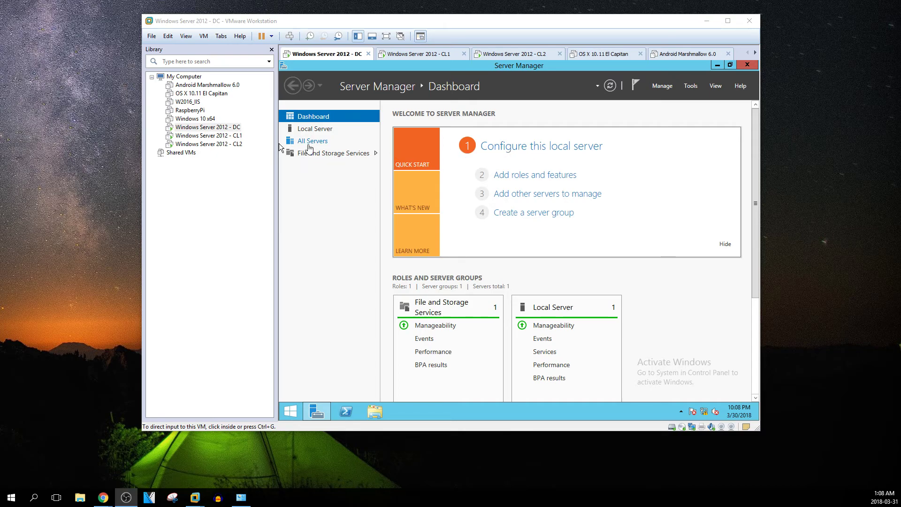
Check the server's basic system information in Control Panel, then minimize the System window
{"action": "left_click", "coordinate": [288, 412]}
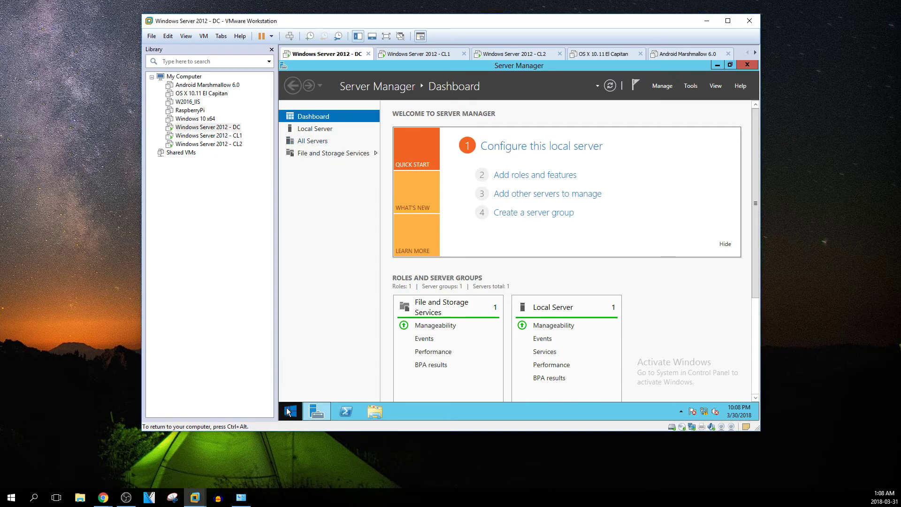
{"action": "left_click", "coordinate": [288, 412]}
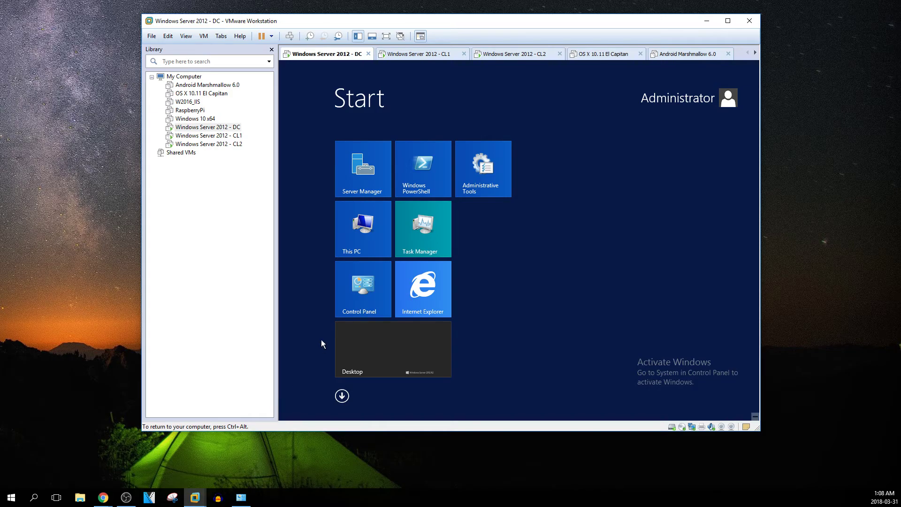
{"action": "left_click", "coordinate": [389, 293]}
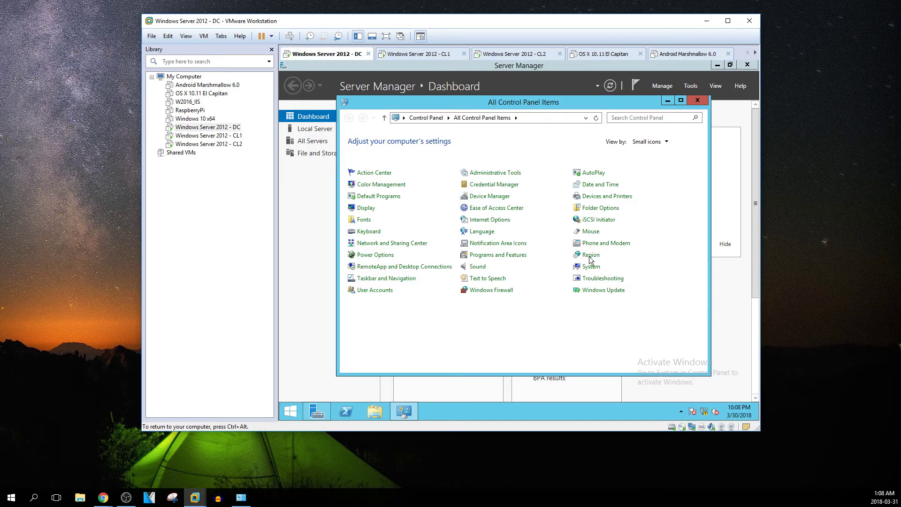
{"action": "left_click", "coordinate": [623, 266]}
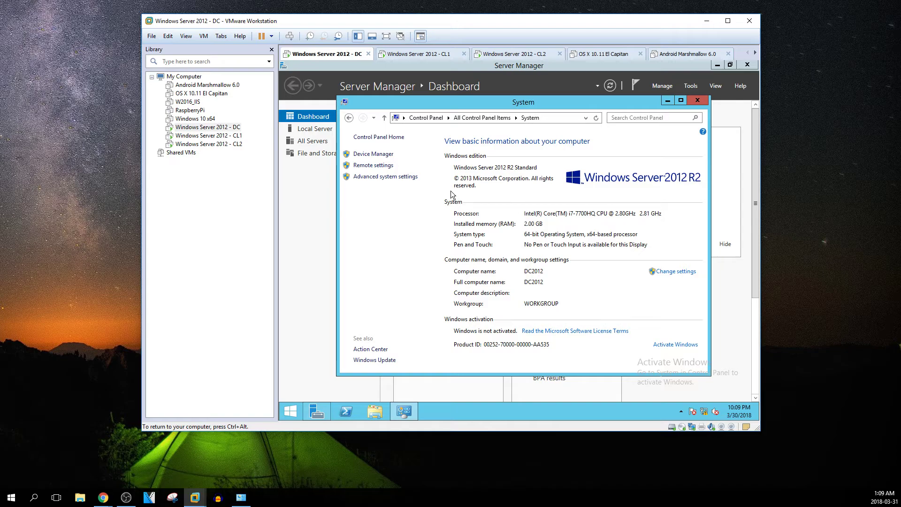
{"action": "left_click", "coordinate": [667, 101]}
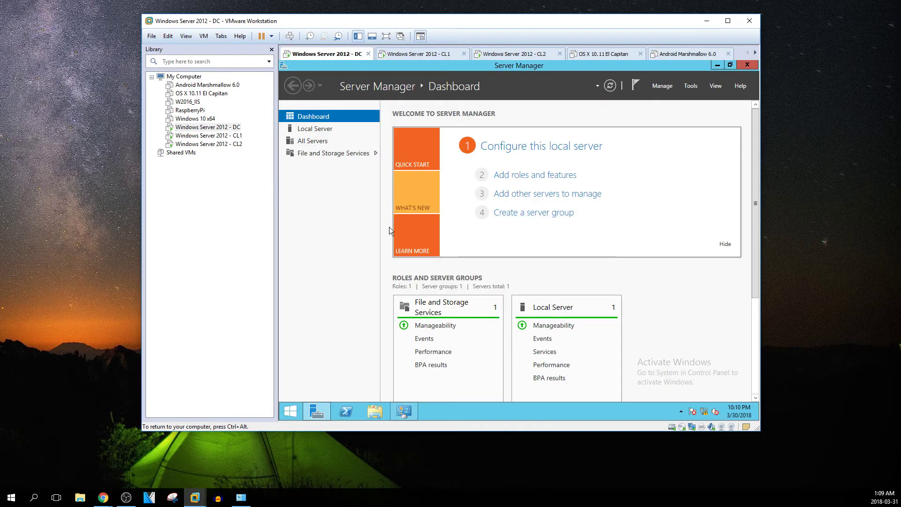
Set the server's time zone to (UTC-05:00) Eastern Time (US & Canada) from Local Server
{"action": "left_click", "coordinate": [323, 131]}
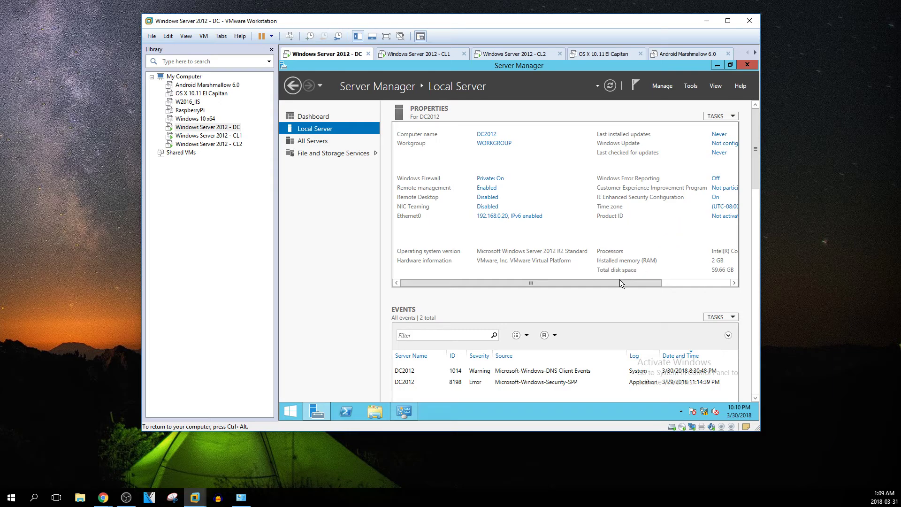
{"action": "left_click_drag", "start_coordinate": [618, 282], "coordinate": [690, 290]}
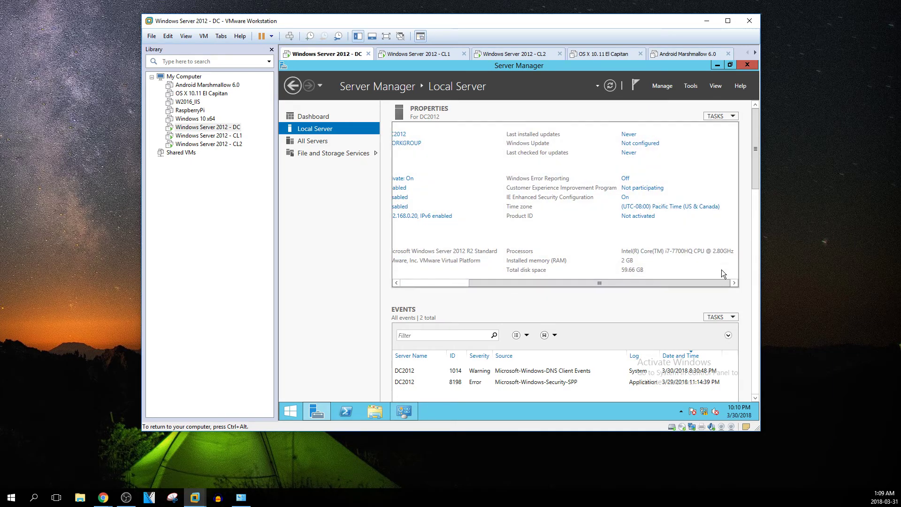
{"action": "left_click", "coordinate": [641, 209]}
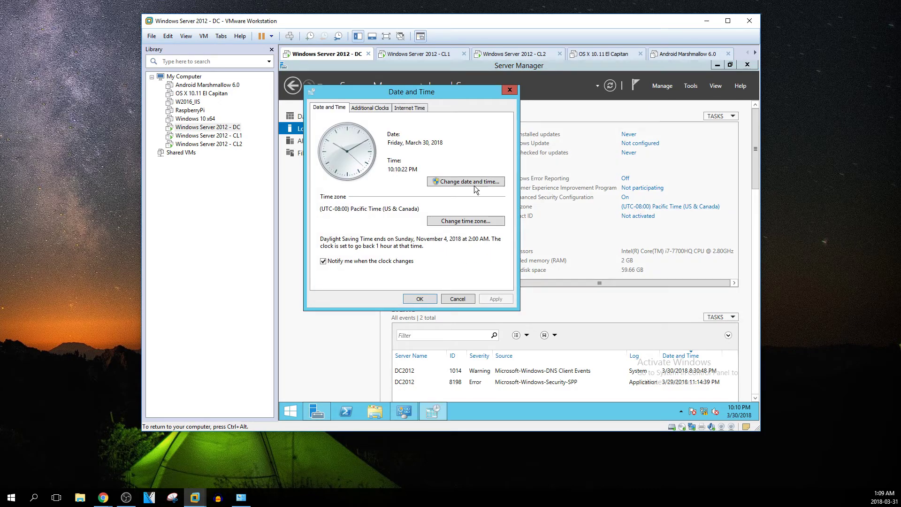
{"action": "left_click", "coordinate": [452, 221]}
{"action": "left_click", "coordinate": [416, 147]}
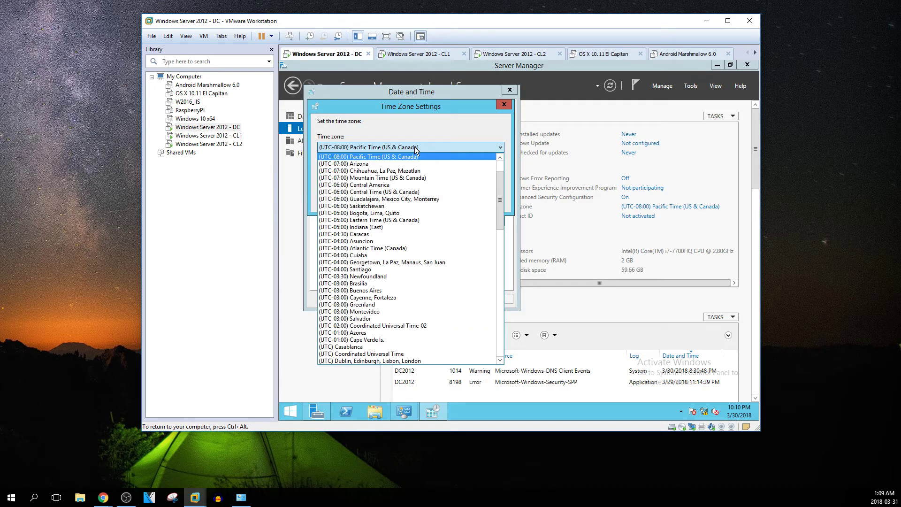
{"action": "left_click", "coordinate": [413, 220]}
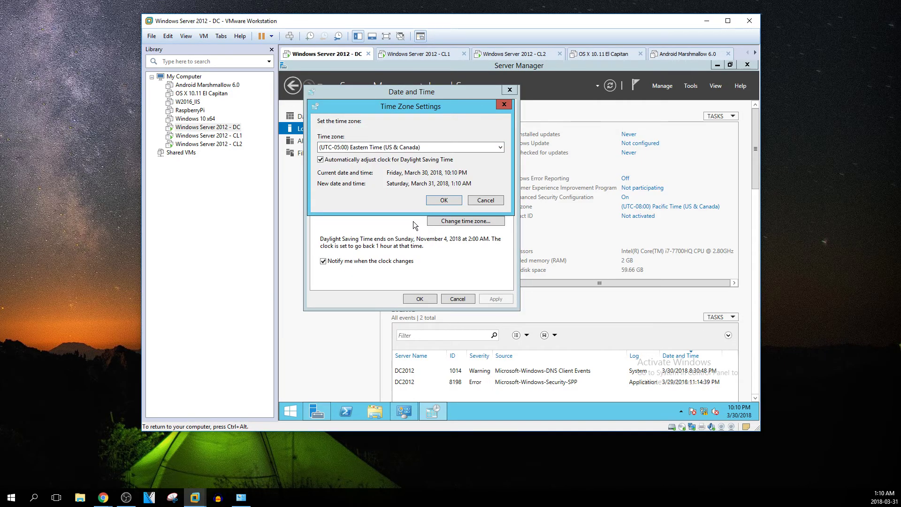
{"action": "left_click", "coordinate": [444, 200]}
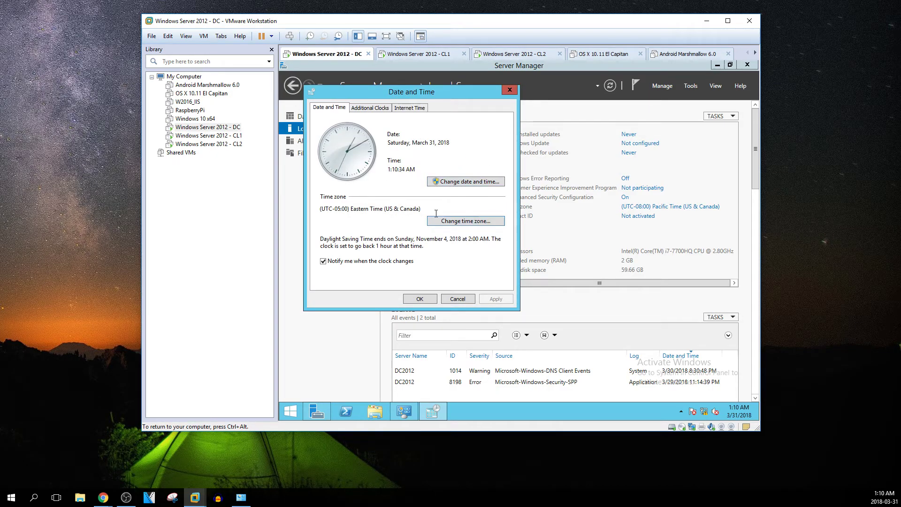
Review the additional clocks and internet time settings, keeping time.windows.com as the time server
{"action": "left_click", "coordinate": [370, 108]}
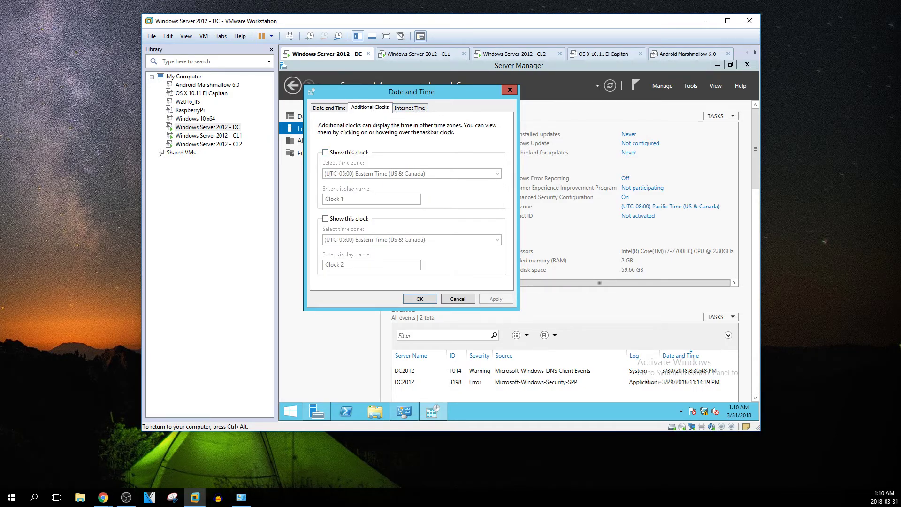
{"action": "left_click", "coordinate": [409, 108]}
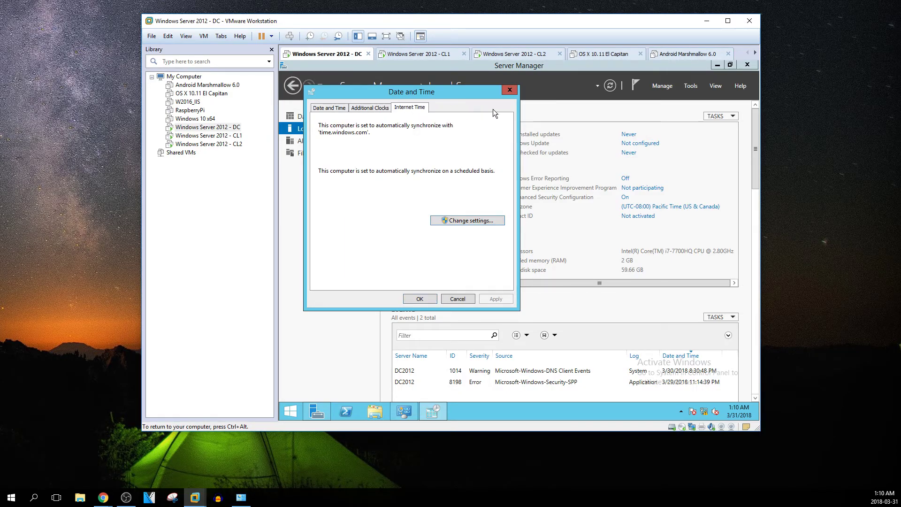
{"action": "left_click", "coordinate": [458, 221]}
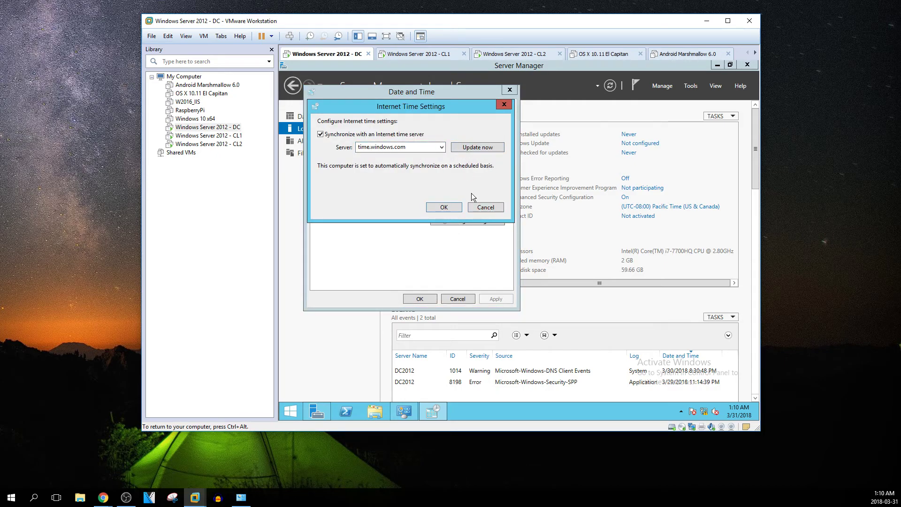
{"action": "left_click", "coordinate": [441, 147]}
{"action": "left_click", "coordinate": [441, 147]}
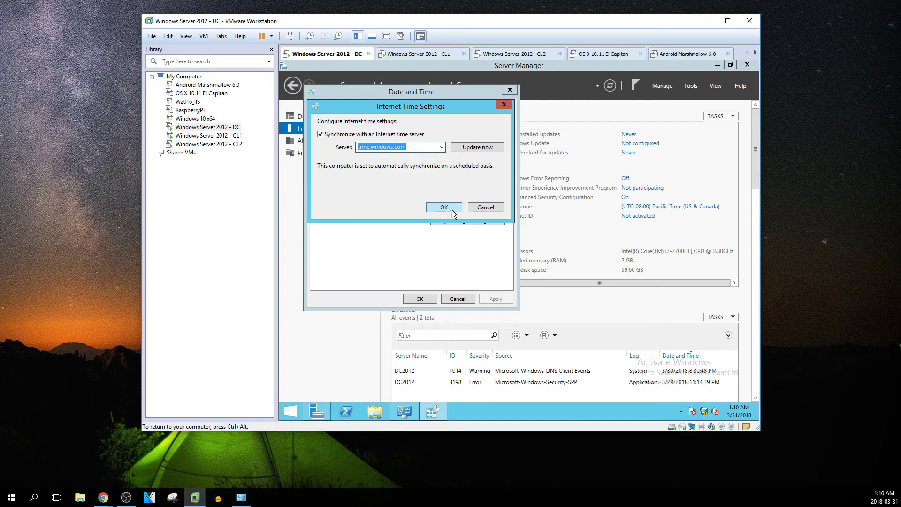
{"action": "left_click", "coordinate": [483, 207]}
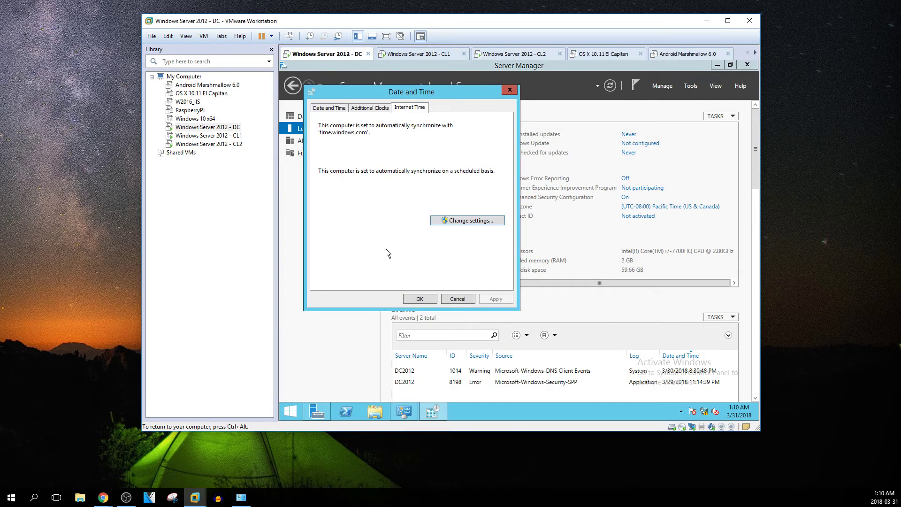
{"action": "left_click", "coordinate": [410, 301]}
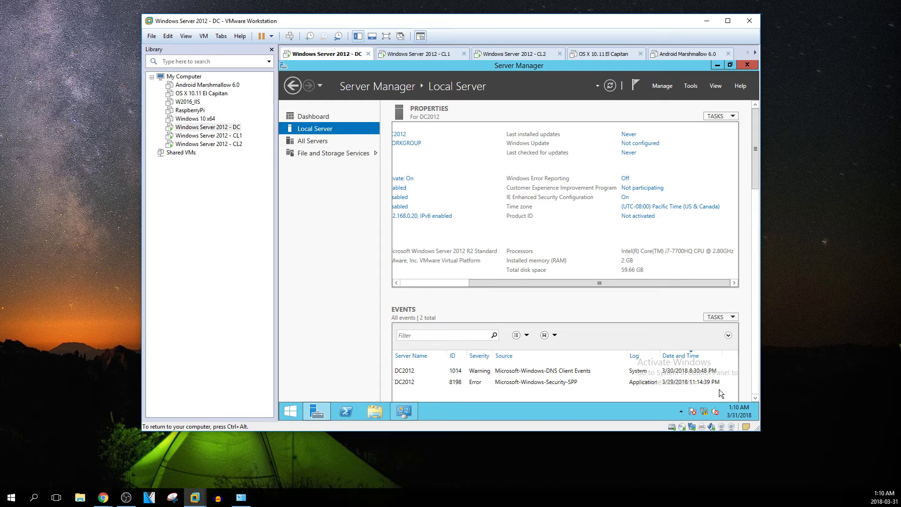
Accept the recommended Windows SmartScreen setting from the Action Center message
{"action": "left_click", "coordinate": [700, 411]}
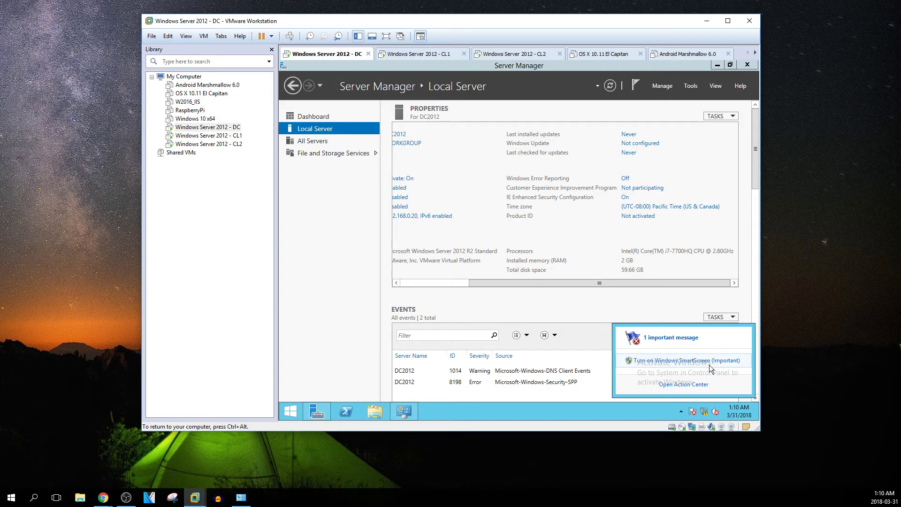
{"action": "left_click", "coordinate": [727, 364]}
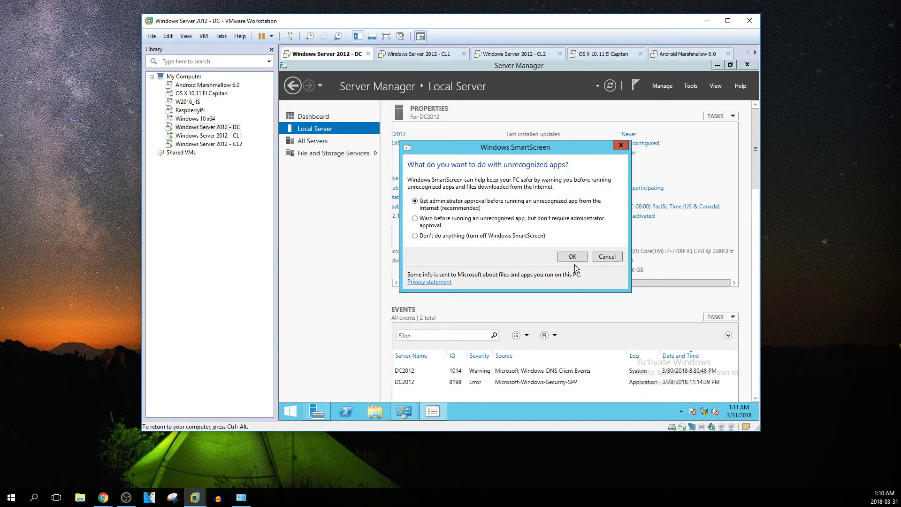
{"action": "left_click", "coordinate": [571, 255]}
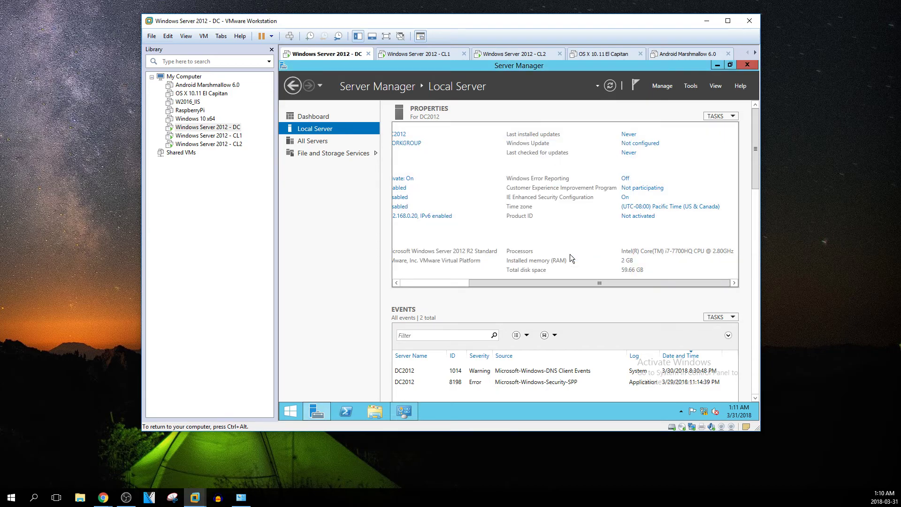
Disable IPv6 on Ethernet0 and give it static IPv4 192.168.0.20 with preferred DNS 127.0.0.1
{"action": "right_click", "coordinate": [706, 413]}
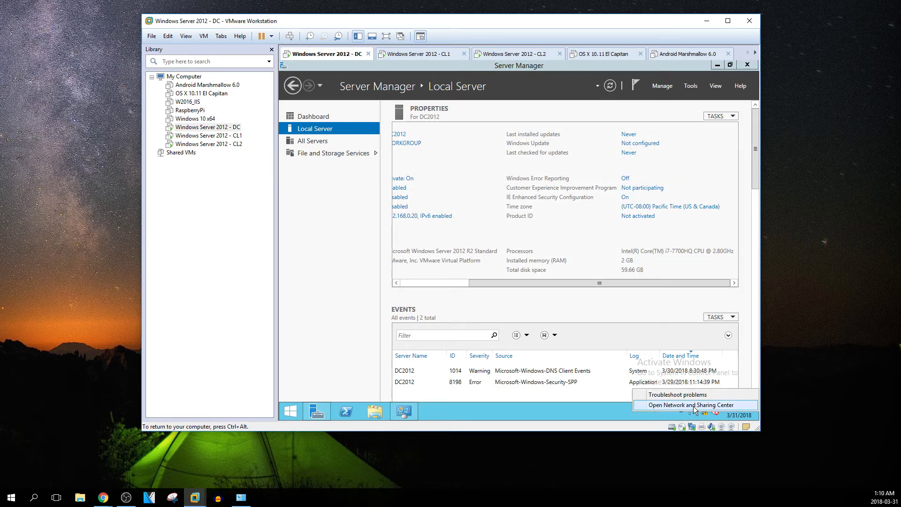
{"action": "left_click", "coordinate": [693, 405]}
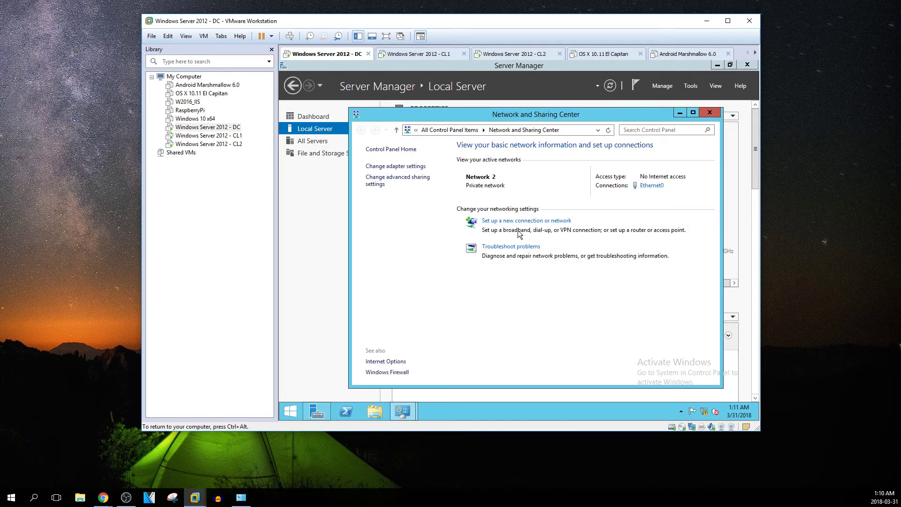
{"action": "left_click", "coordinate": [407, 167]}
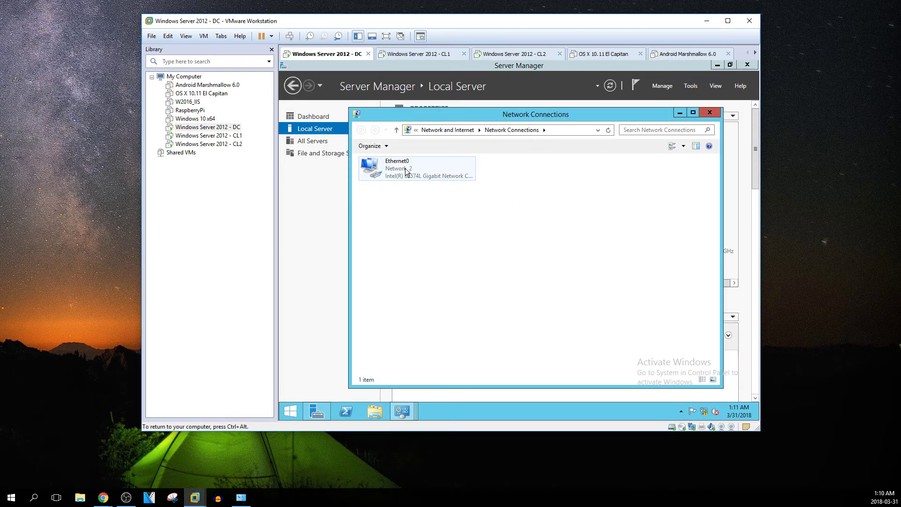
{"action": "right_click", "coordinate": [407, 171]}
{"action": "left_click", "coordinate": [420, 254]}
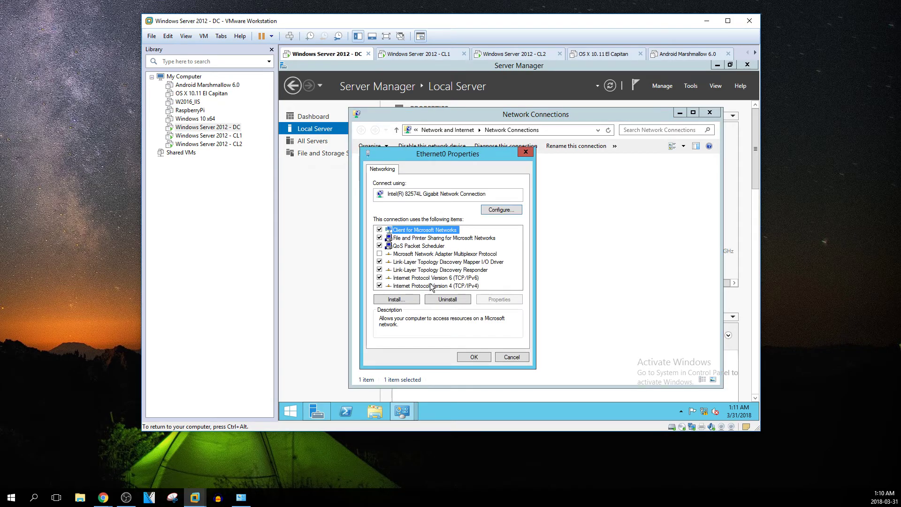
{"action": "left_click", "coordinate": [380, 278]}
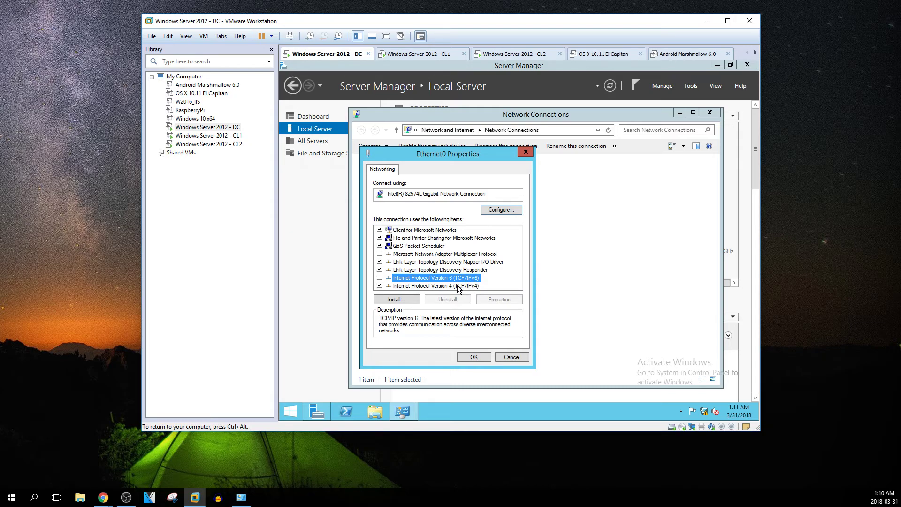
{"action": "left_click", "coordinate": [442, 287]}
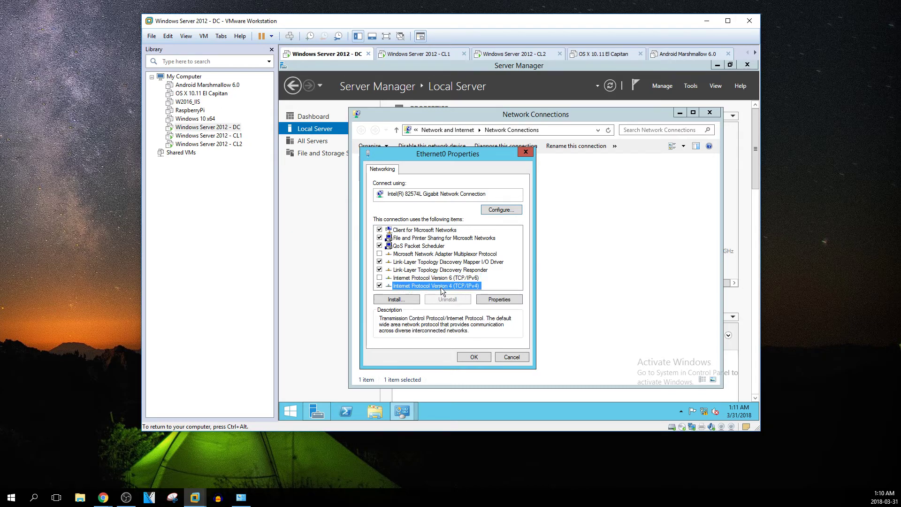
{"action": "left_click", "coordinate": [498, 300]}
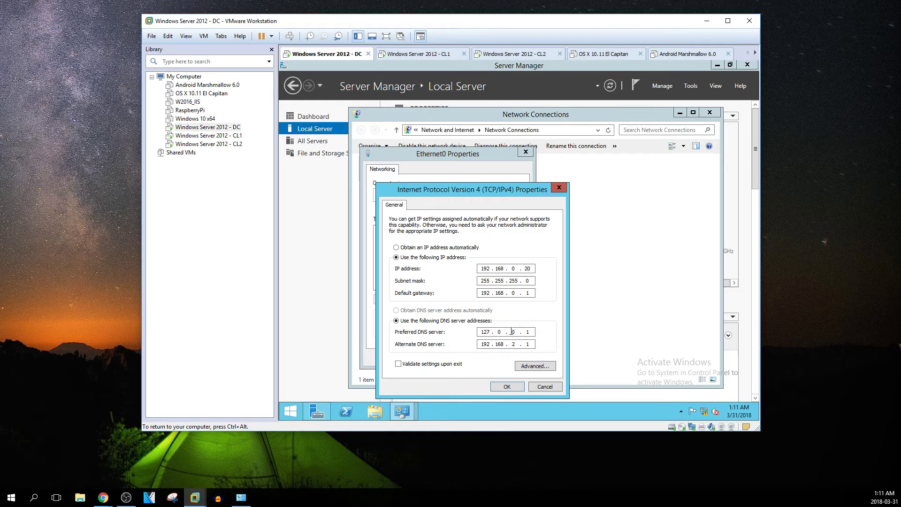
{"action": "left_click", "coordinate": [514, 387]}
Close the Ethernet0 properties, Network Connections and Network and Sharing Center windows
{"action": "left_click", "coordinate": [474, 357]}
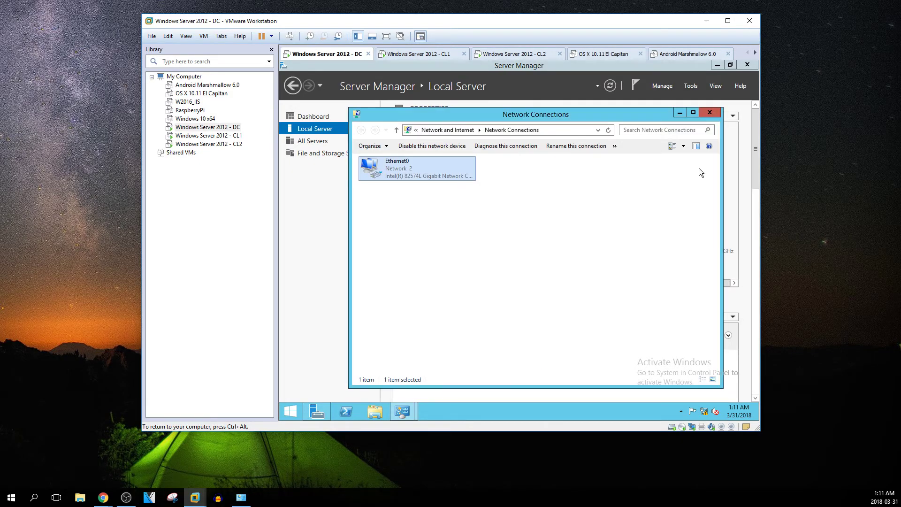
{"action": "left_click", "coordinate": [711, 113]}
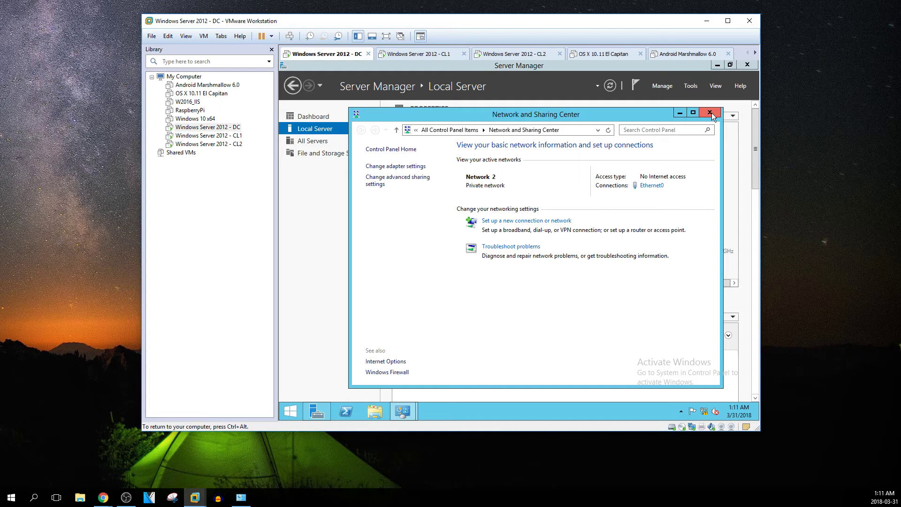
{"action": "left_click", "coordinate": [711, 113]}
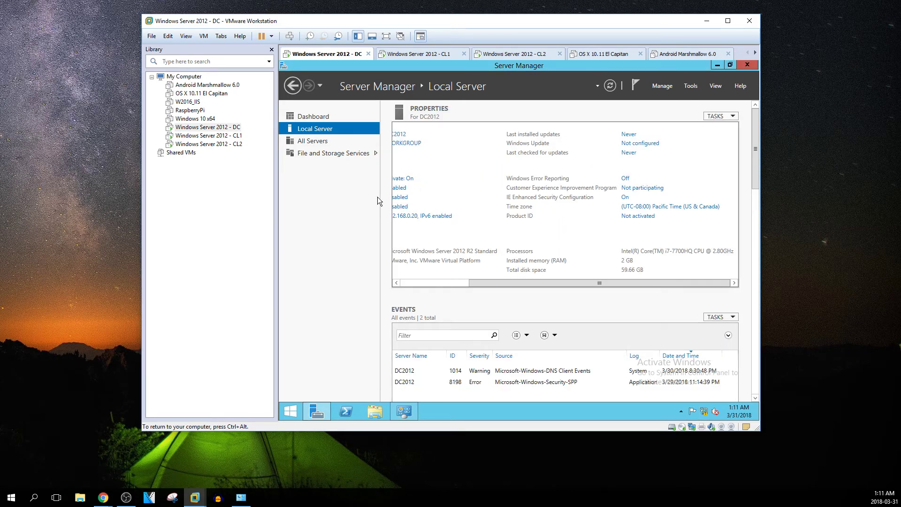
Confirm the VM's CD/DVD (SATA) uses an ISO image, then browse DVD Drive (D:) in File Explorer
{"action": "left_click", "coordinate": [320, 117]}
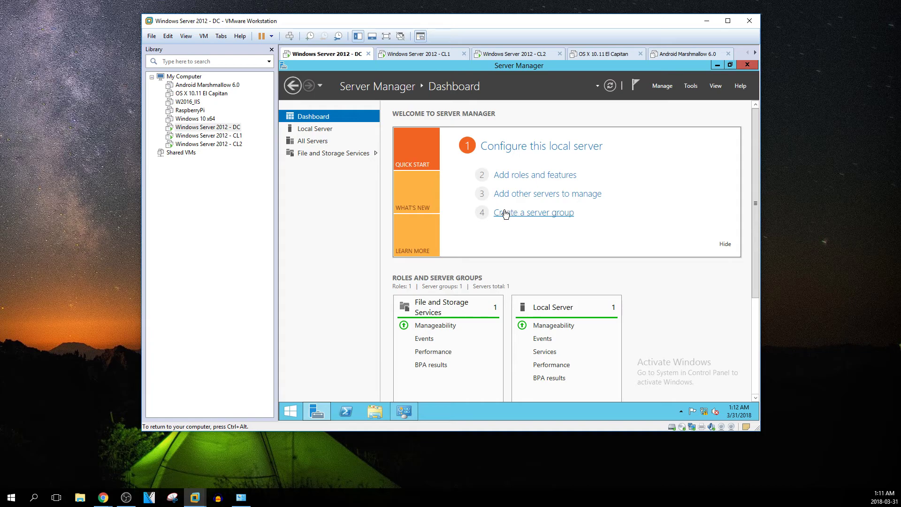
{"action": "left_click", "coordinate": [375, 411]}
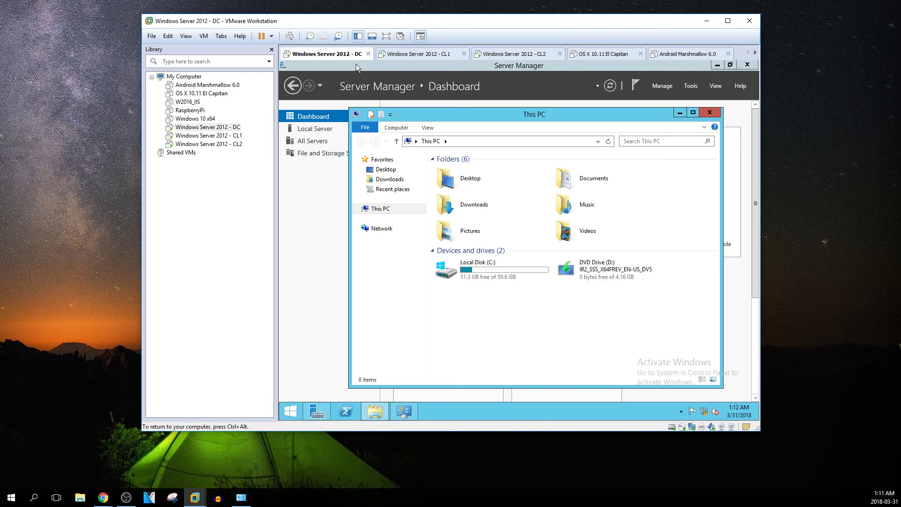
{"action": "right_click", "coordinate": [325, 56]}
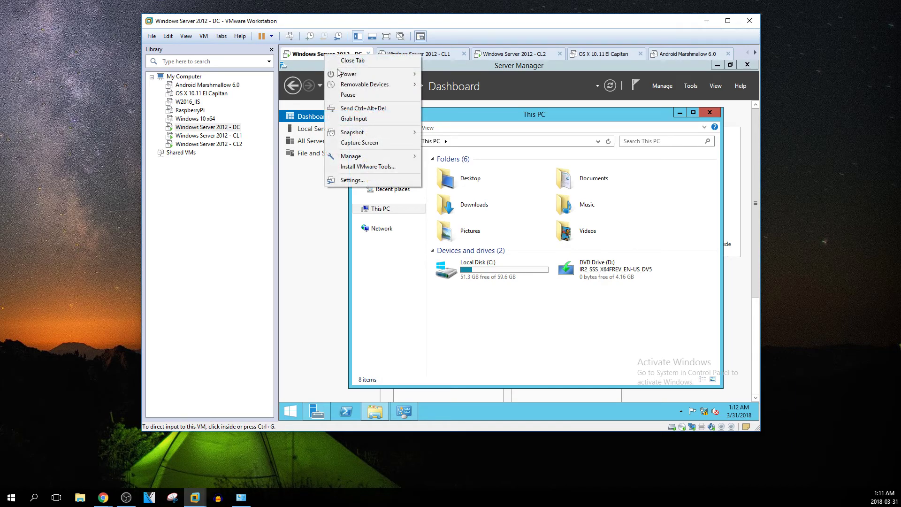
{"action": "left_click", "coordinate": [354, 181]}
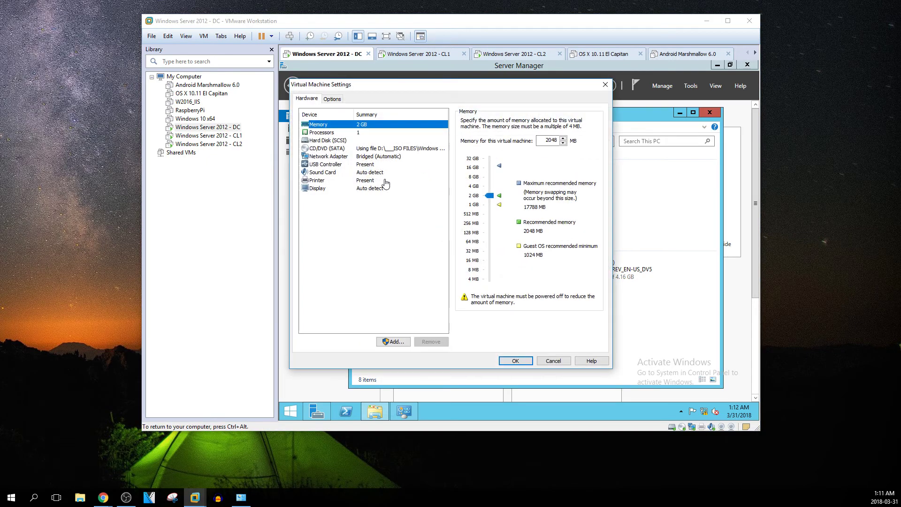
{"action": "left_click", "coordinate": [332, 149]}
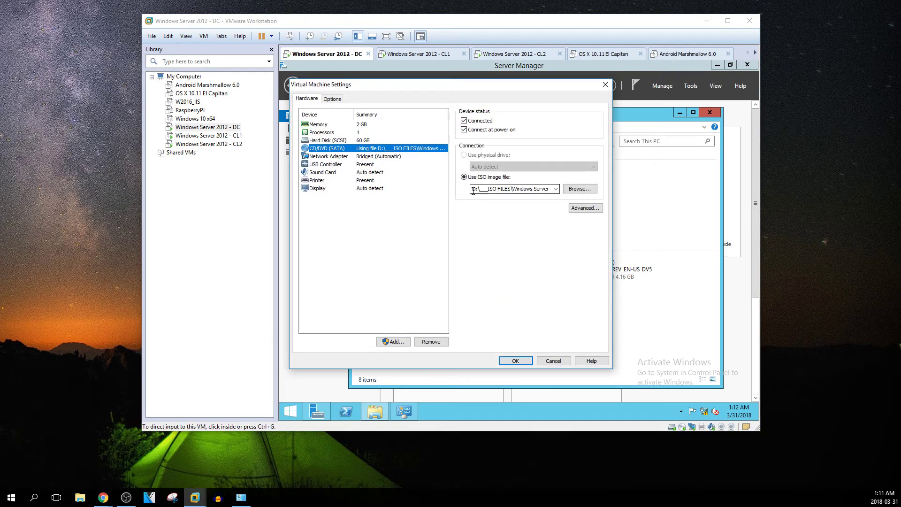
{"action": "left_click", "coordinate": [554, 360]}
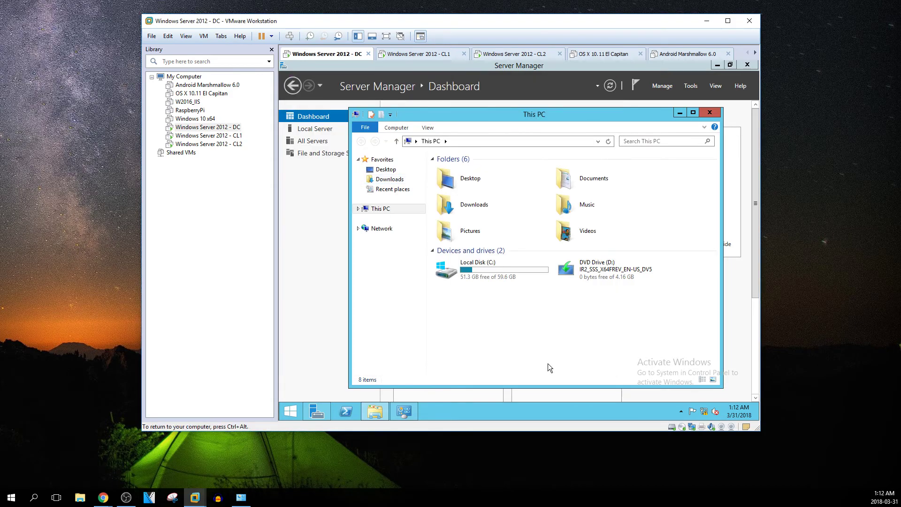
{"action": "double_click", "coordinate": [597, 268]}
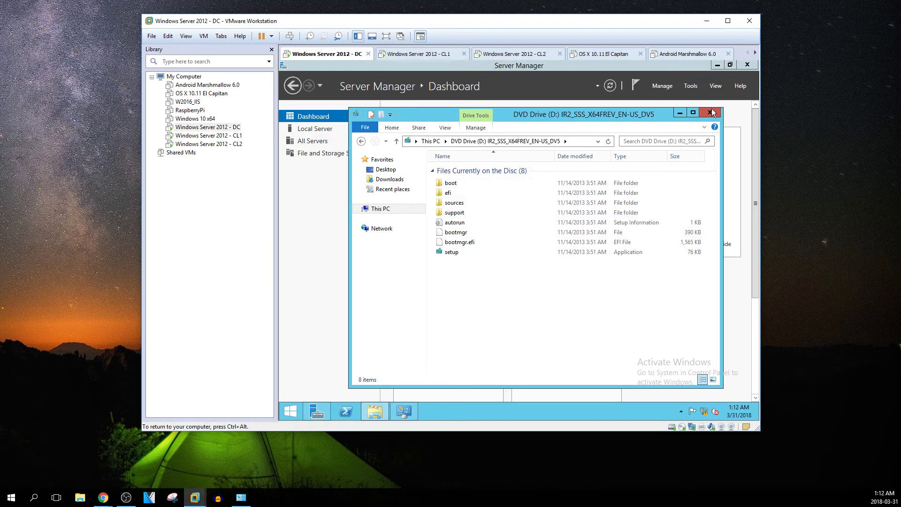
{"action": "left_click", "coordinate": [679, 114]}
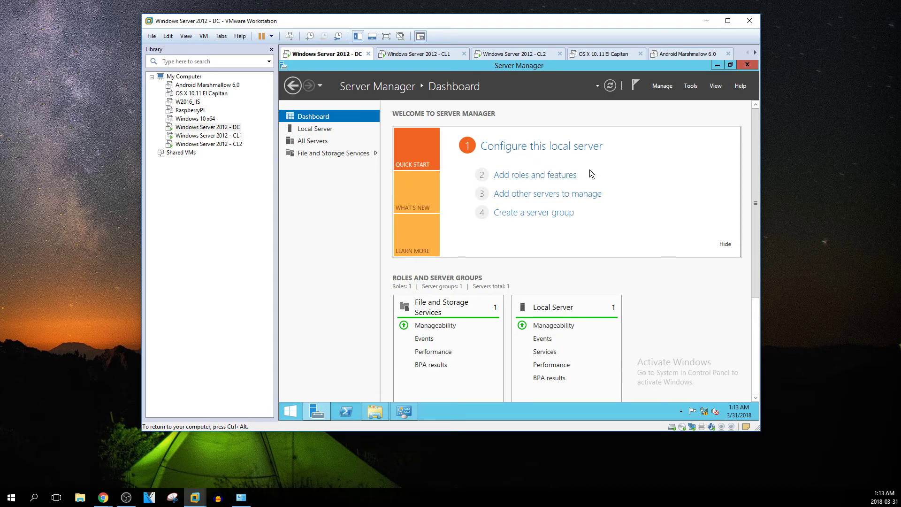
Begin a role-based Add Roles and Features installation targeting DC2012 (192.168.0.20)
{"action": "left_click", "coordinate": [509, 178]}
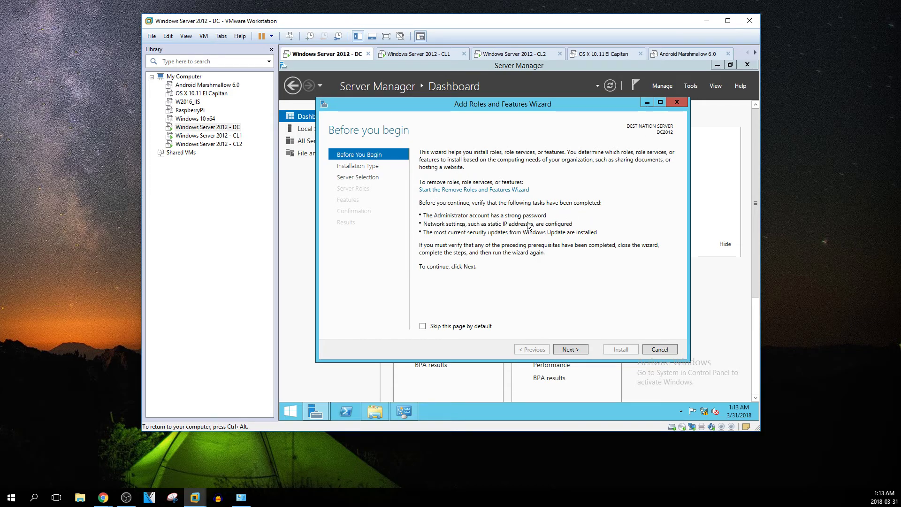
{"action": "left_click", "coordinate": [564, 350]}
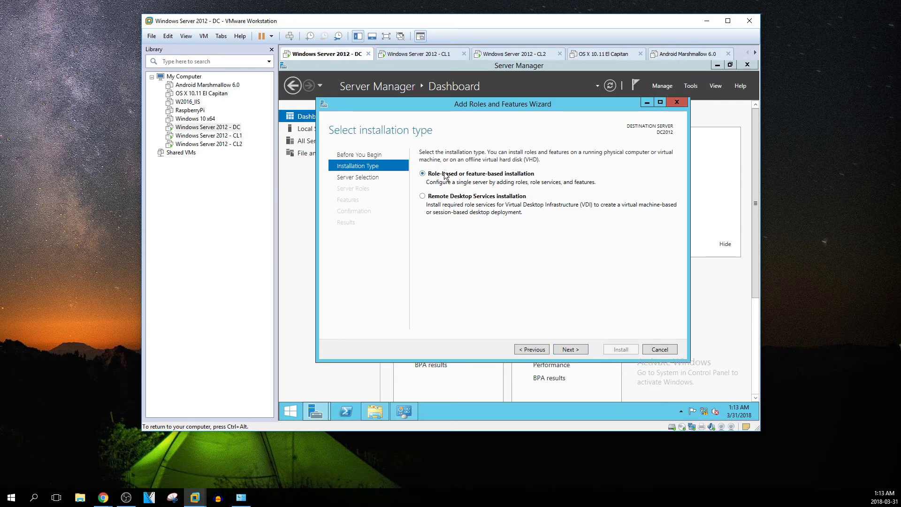
{"action": "left_click", "coordinate": [584, 351]}
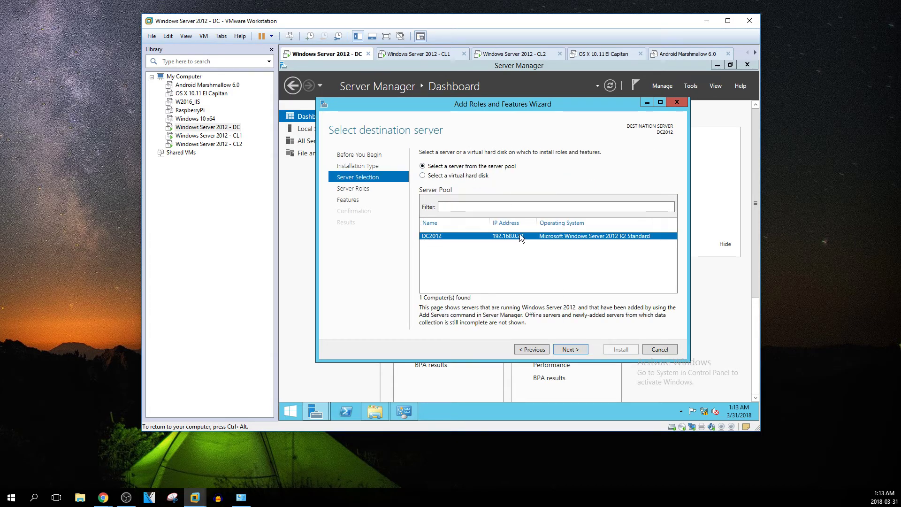
{"action": "left_click_drag", "start_coordinate": [445, 107], "coordinate": [451, 85]}
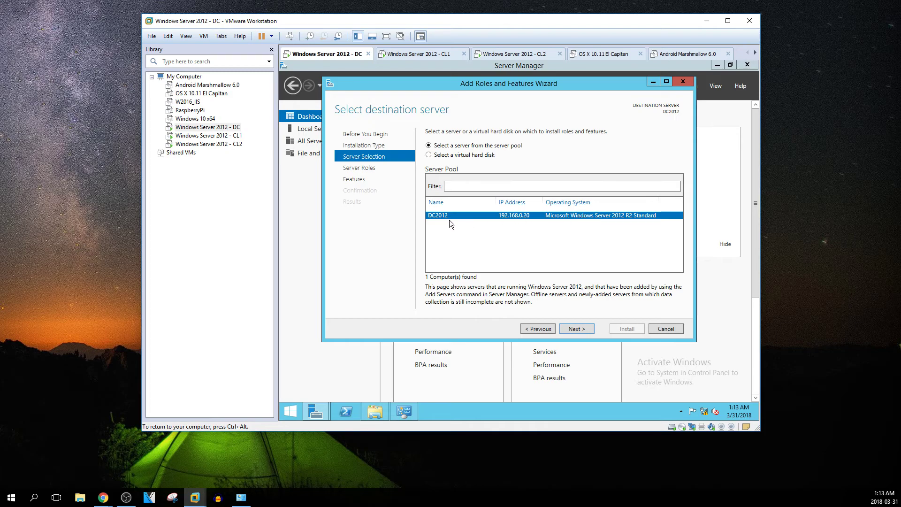
{"action": "left_click", "coordinate": [570, 330]}
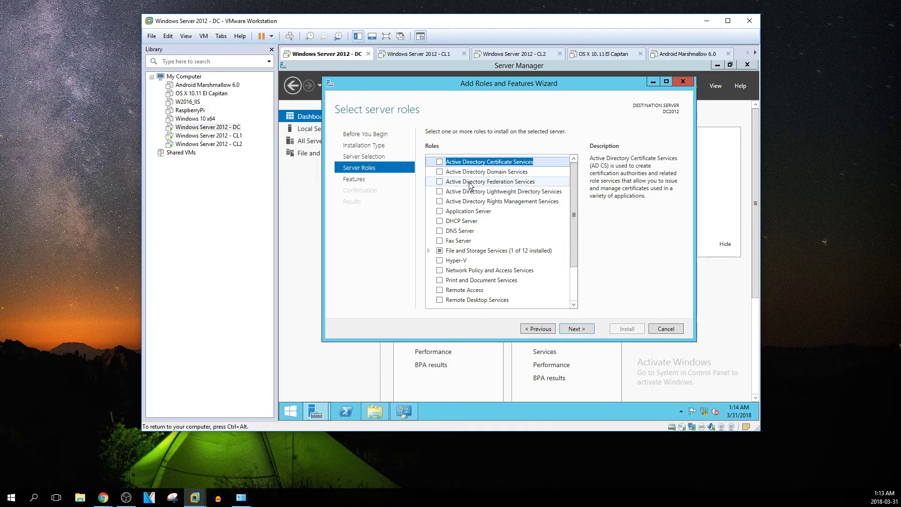
Tick Active Directory Domain Services and DNS Server, adding their required features and management tools
{"action": "left_click", "coordinate": [440, 172]}
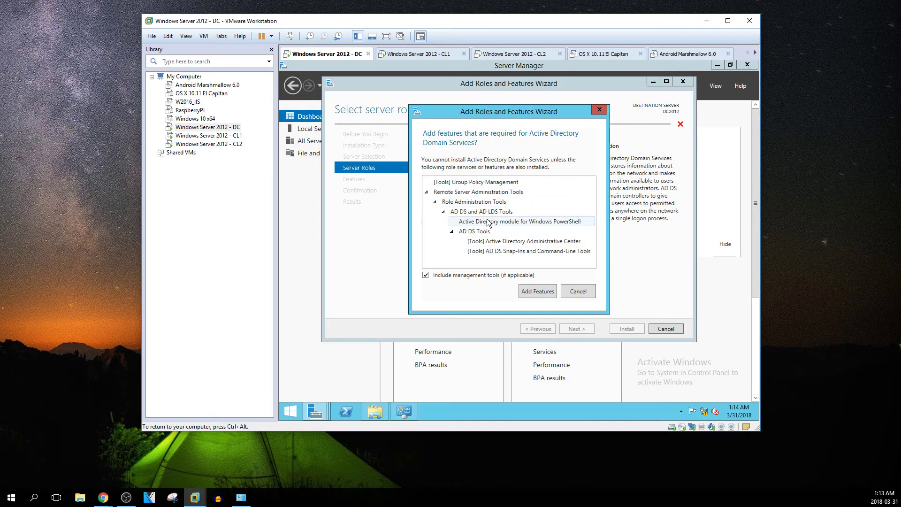
{"action": "left_click", "coordinate": [548, 290]}
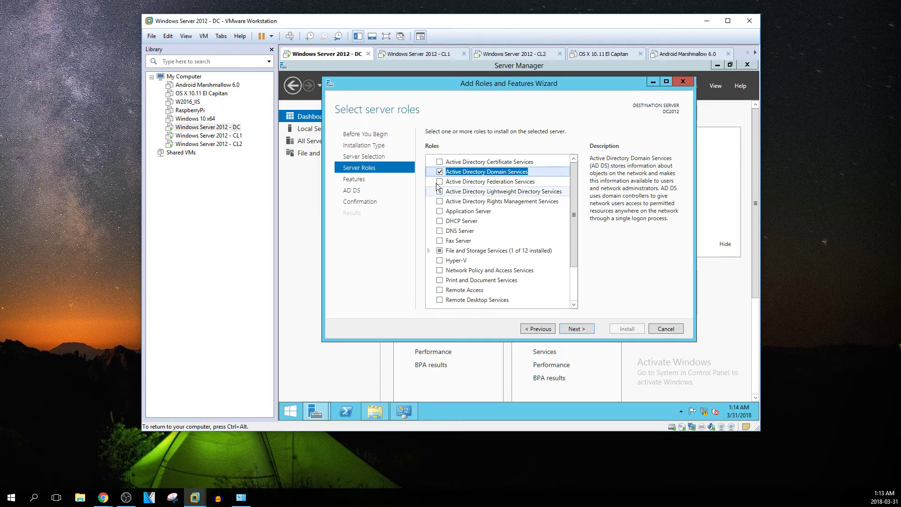
{"action": "left_click", "coordinate": [440, 231]}
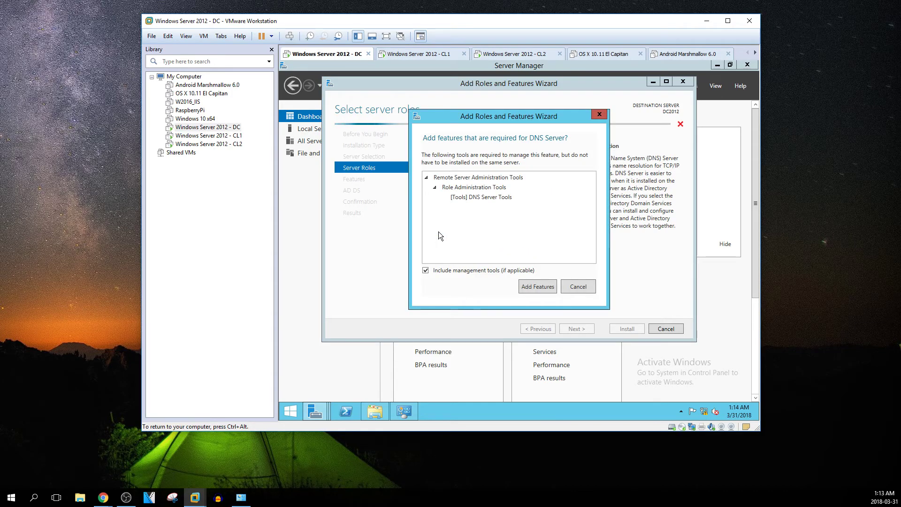
{"action": "left_click", "coordinate": [536, 288]}
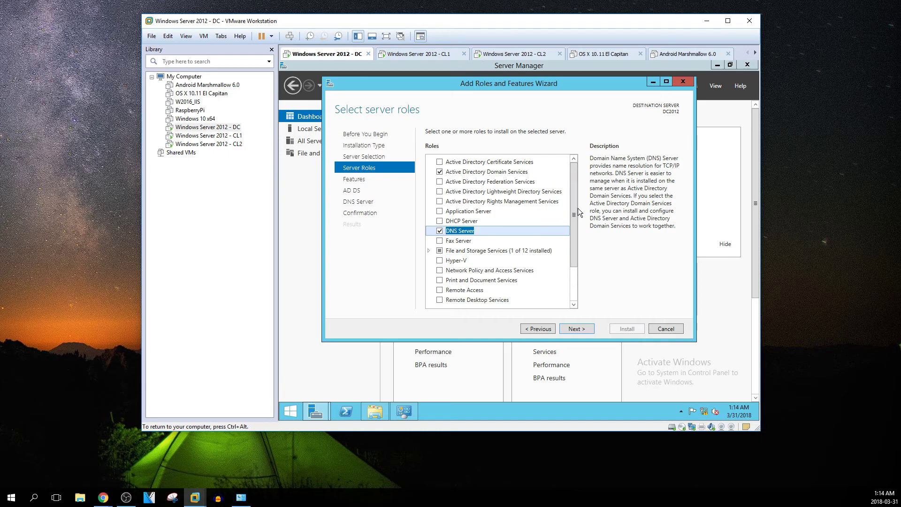
{"action": "mouse_move", "coordinate": [574, 217]}
{"action": "left_mouse_down"}
{"action": "mouse_move", "coordinate": [576, 252]}
{"action": "mouse_move", "coordinate": [577, 211]}
{"action": "left_mouse_up"}
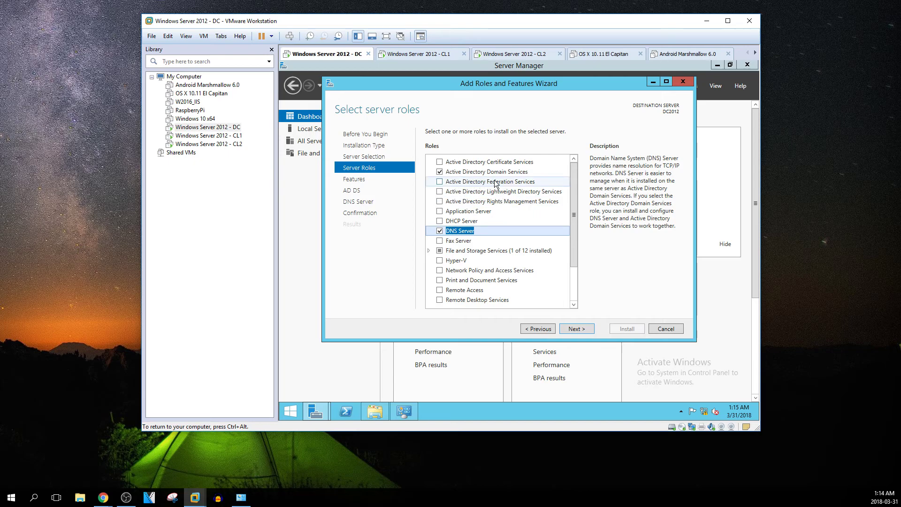
{"action": "left_click", "coordinate": [513, 184]}
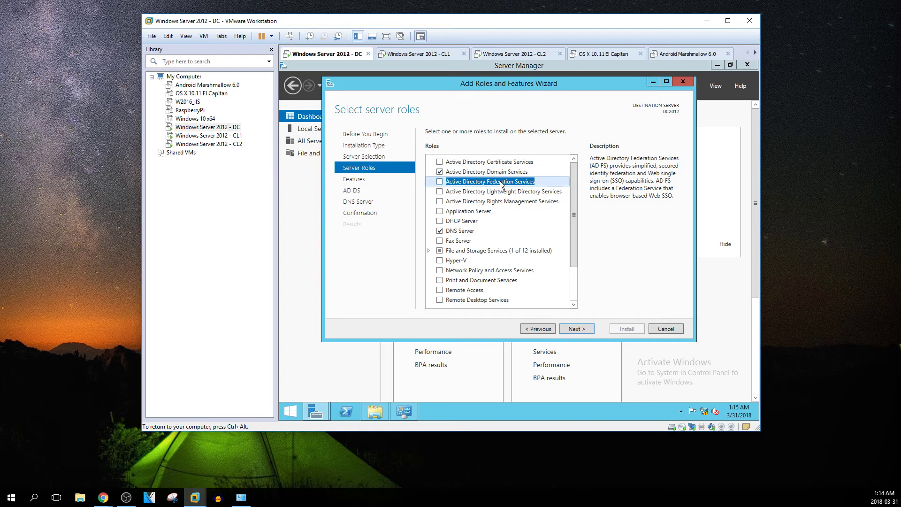
{"action": "key", "text": "Up"}
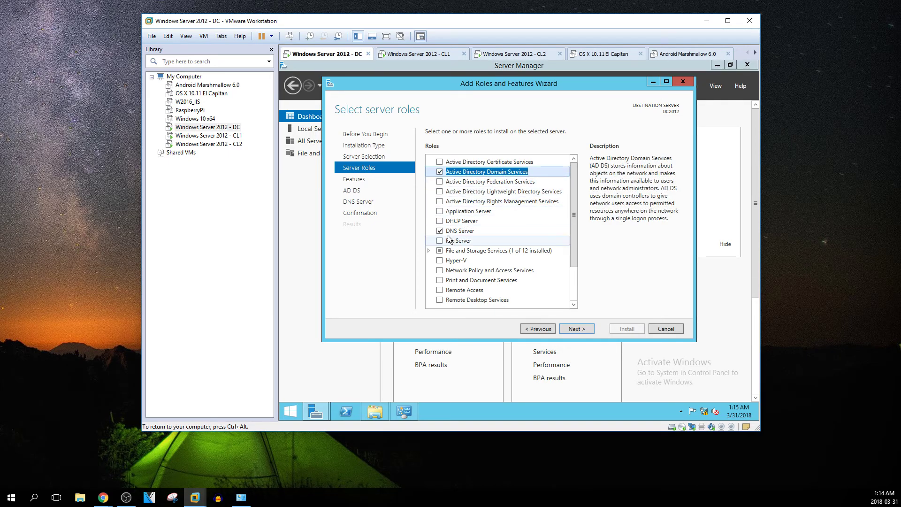
Browse the Features list, inspecting the .NET Framework 3.5 and 4.5 feature groups
{"action": "left_click", "coordinate": [574, 331]}
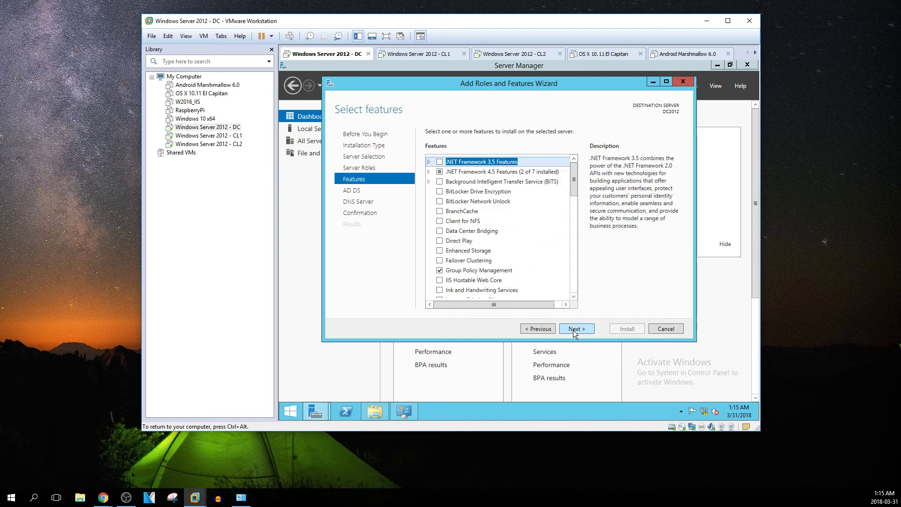
{"action": "left_click", "coordinate": [429, 163]}
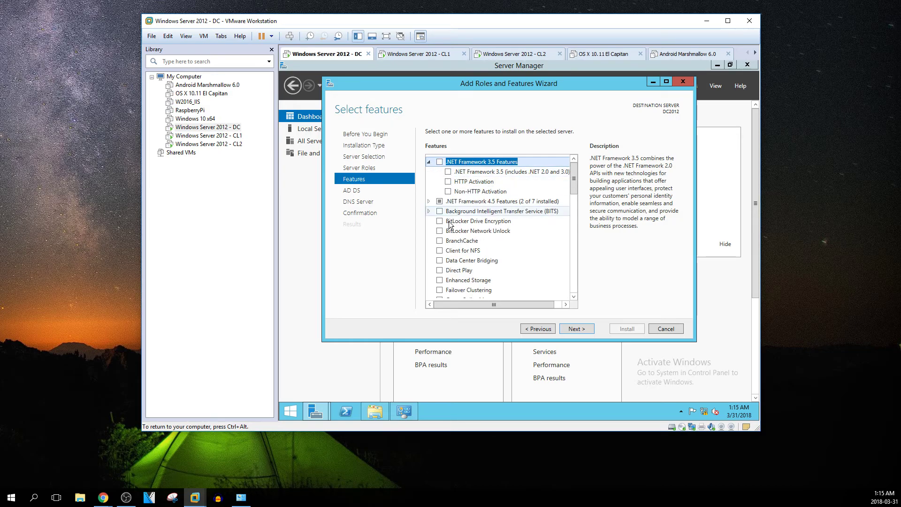
{"action": "left_click", "coordinate": [430, 201]}
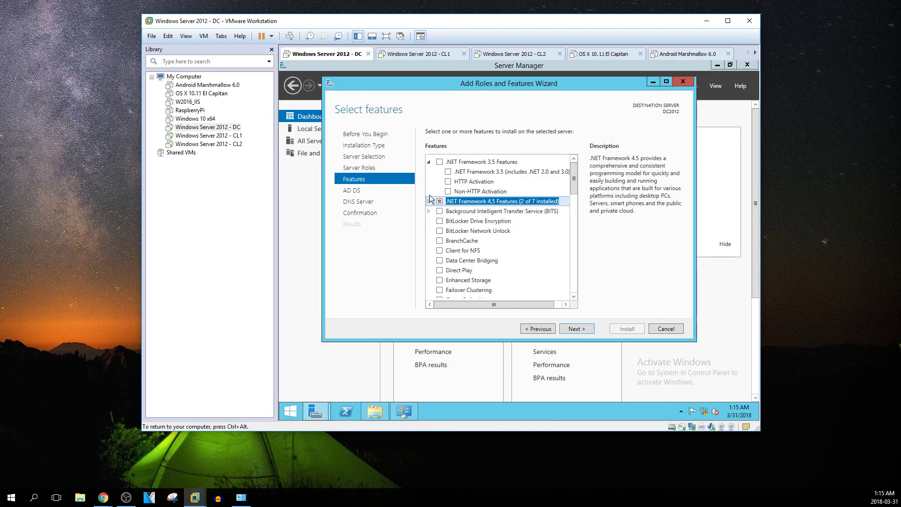
{"action": "left_click", "coordinate": [429, 162]}
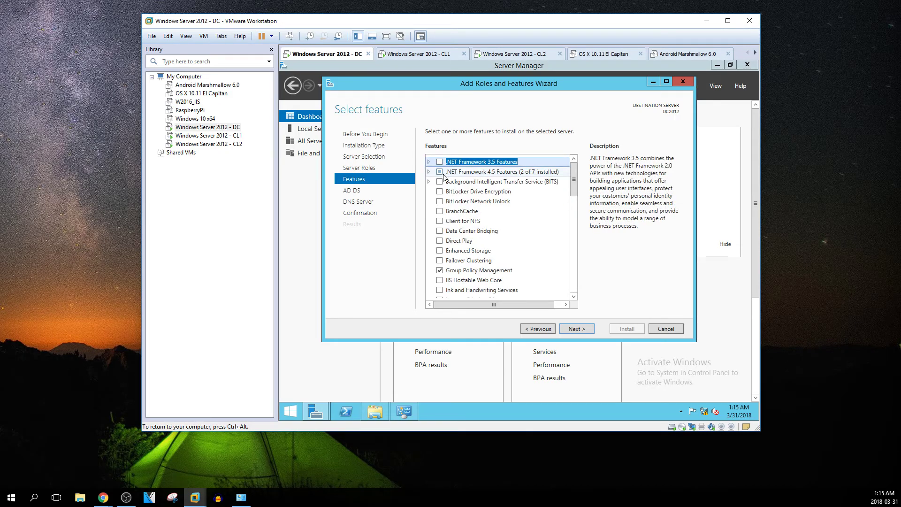
{"action": "scroll", "coordinate": [545, 222], "scroll_direction": "down", "scroll_amount": 1}
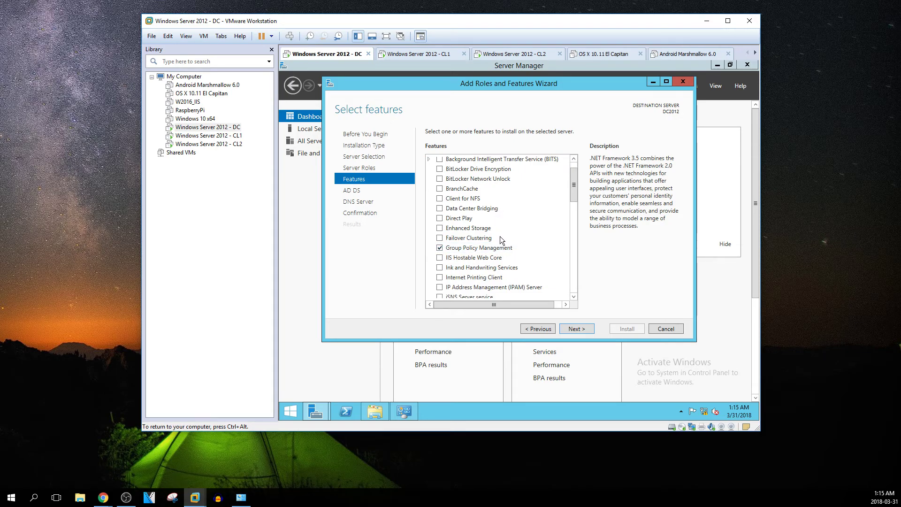
{"action": "scroll", "coordinate": [500, 239], "scroll_direction": "down", "scroll_amount": 2}
{"action": "scroll", "coordinate": [500, 237], "scroll_direction": "down", "scroll_amount": 3}
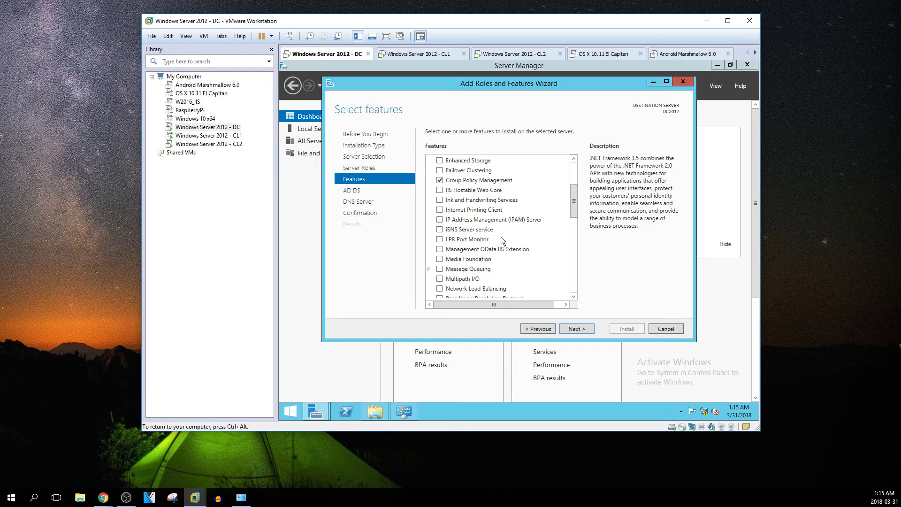
{"action": "scroll", "coordinate": [475, 214], "scroll_direction": "down", "scroll_amount": 6}
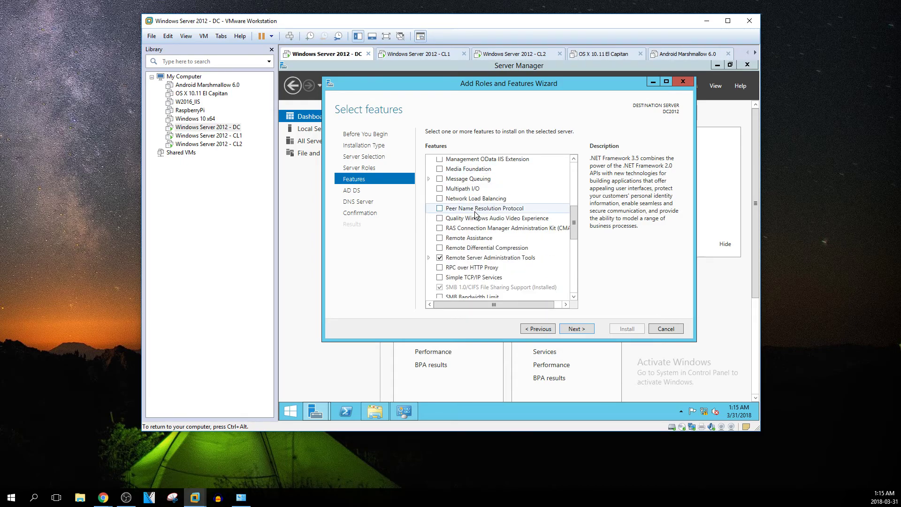
{"action": "scroll", "coordinate": [497, 182], "scroll_direction": "down", "scroll_amount": 2}
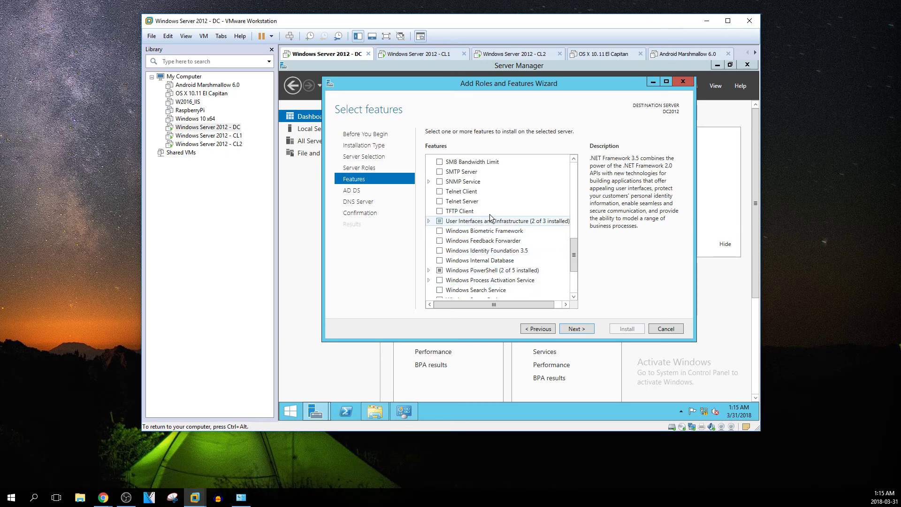
Tick and then untick Telnet Client, continuing with no extra features to the AD DS page
{"action": "left_click", "coordinate": [452, 191]}
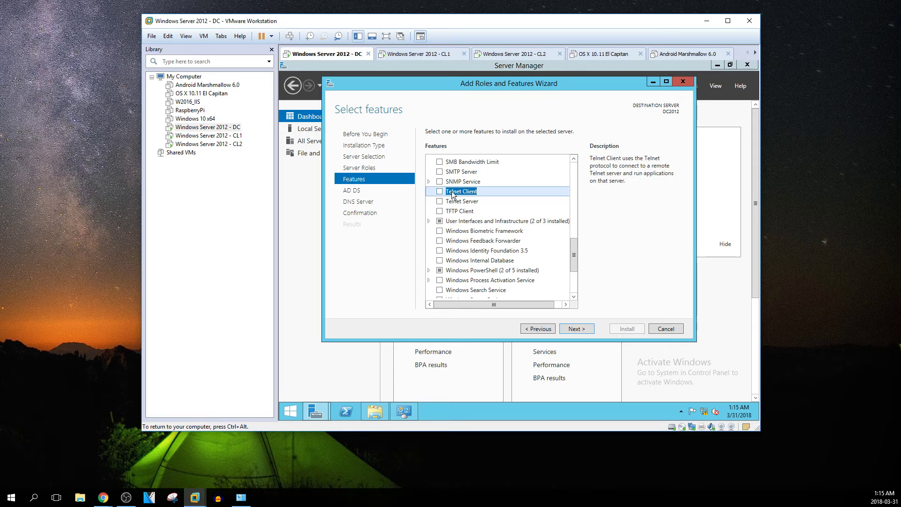
{"action": "left_click", "coordinate": [439, 192]}
{"action": "left_click", "coordinate": [440, 192]}
{"action": "mouse_move", "coordinate": [573, 248]}
{"action": "left_mouse_down"}
{"action": "mouse_move", "coordinate": [573, 272]}
{"action": "mouse_move", "coordinate": [570, 220]}
{"action": "mouse_move", "coordinate": [574, 238]}
{"action": "left_mouse_up"}
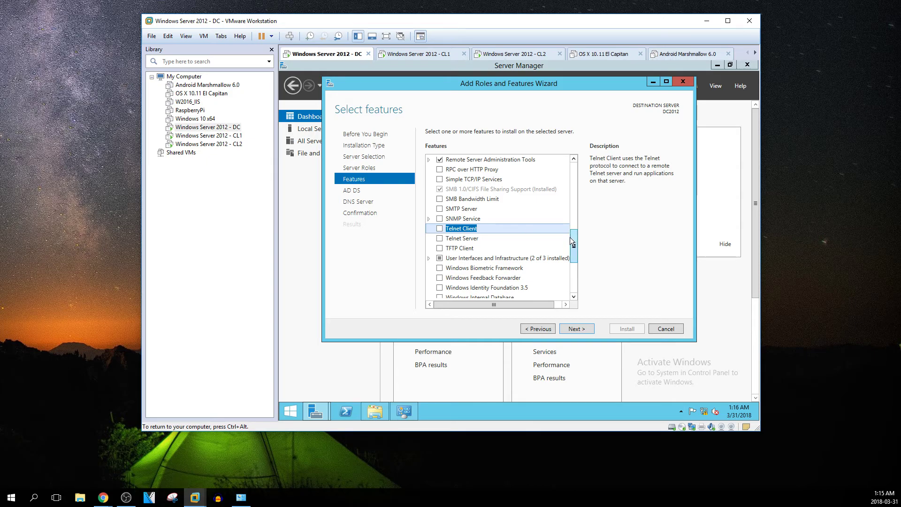
{"action": "left_click_drag", "start_coordinate": [574, 243], "coordinate": [570, 277]}
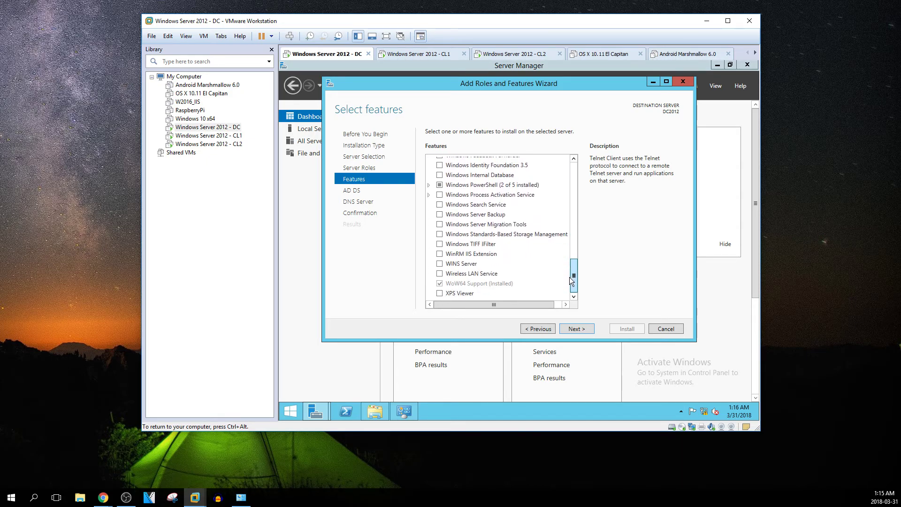
{"action": "left_click", "coordinate": [567, 330]}
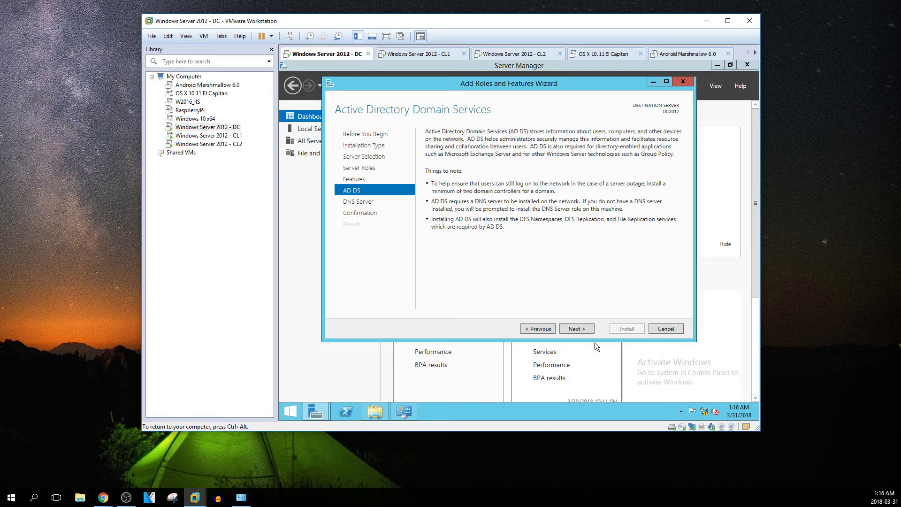
Pass the AD DS and DNS Server pages and leave automatic restart off on the confirmation page
{"action": "left_click", "coordinate": [571, 331]}
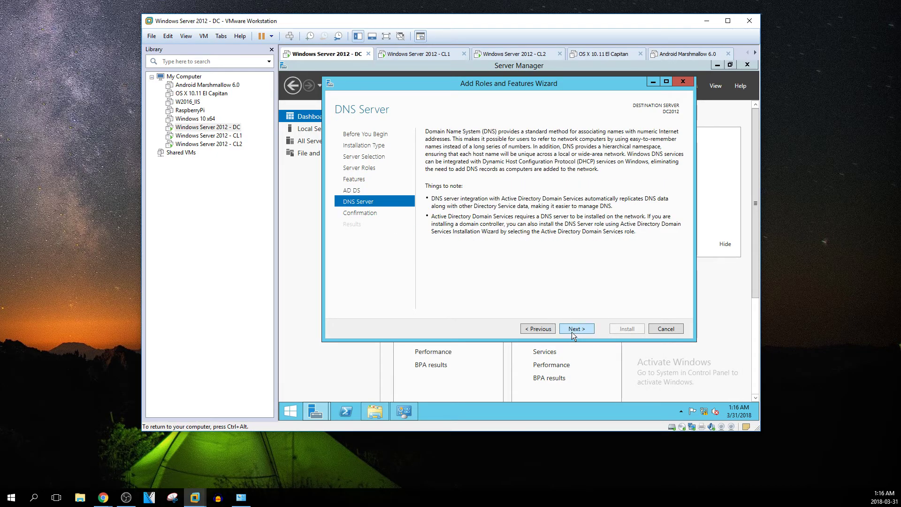
{"action": "left_click", "coordinate": [572, 331]}
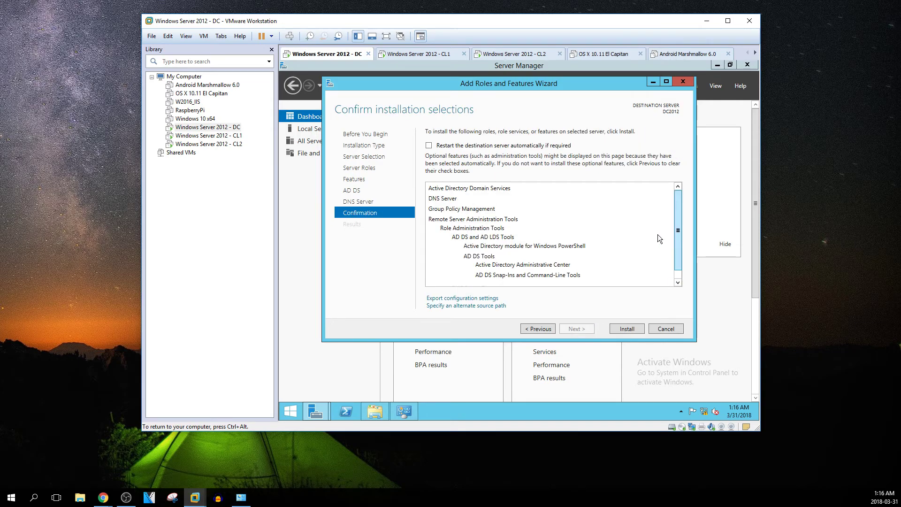
{"action": "left_click", "coordinate": [429, 145]}
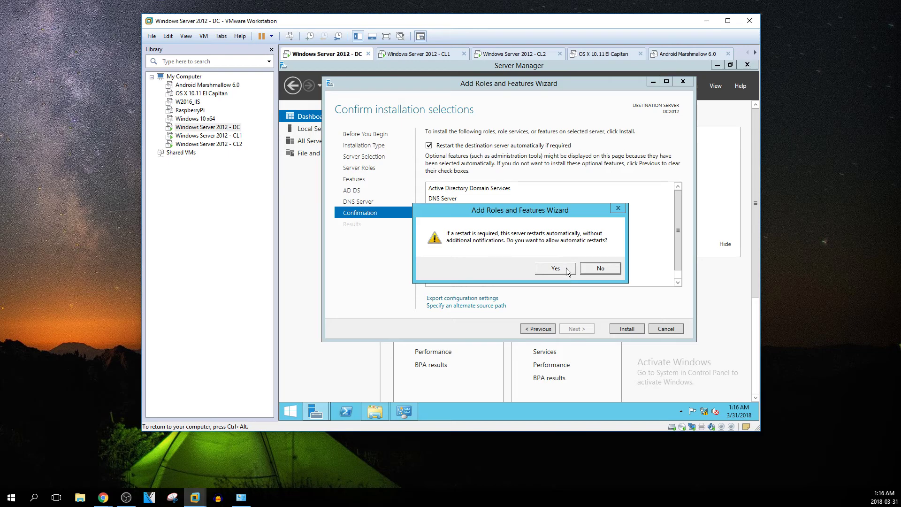
{"action": "left_click", "coordinate": [593, 269]}
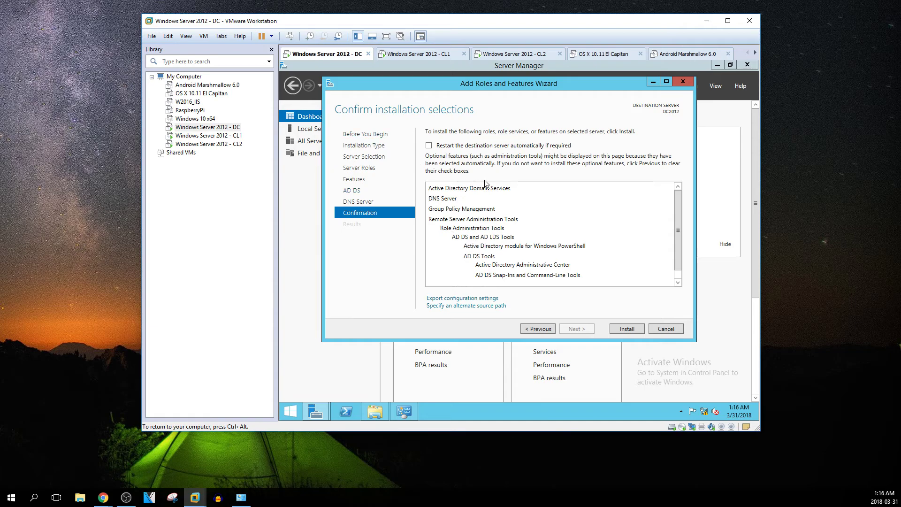
{"action": "mouse_move", "coordinate": [680, 212]}
{"action": "left_mouse_down"}
{"action": "mouse_move", "coordinate": [680, 232]}
{"action": "mouse_move", "coordinate": [679, 209]}
{"action": "left_mouse_up"}
Set the alternate source path to D:\Sources after checking the installation DVD's contents
{"action": "left_click", "coordinate": [453, 308]}
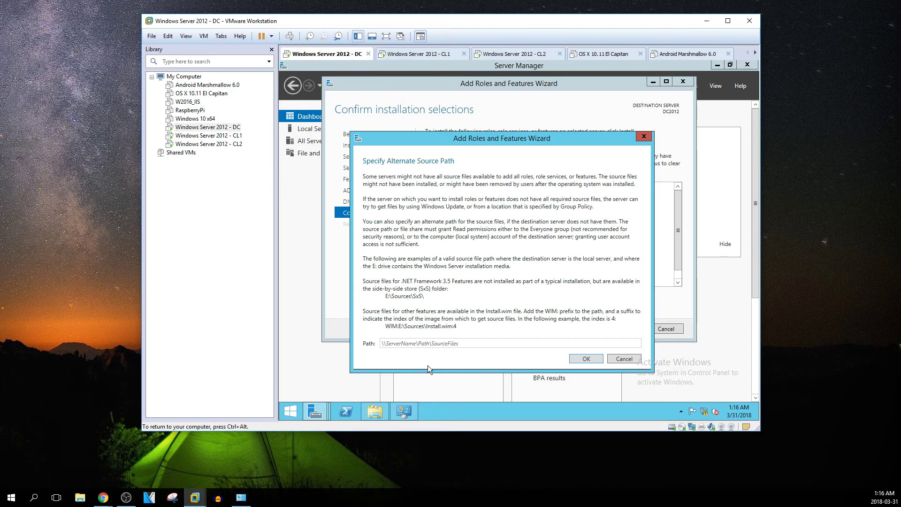
{"action": "left_click", "coordinate": [369, 413]}
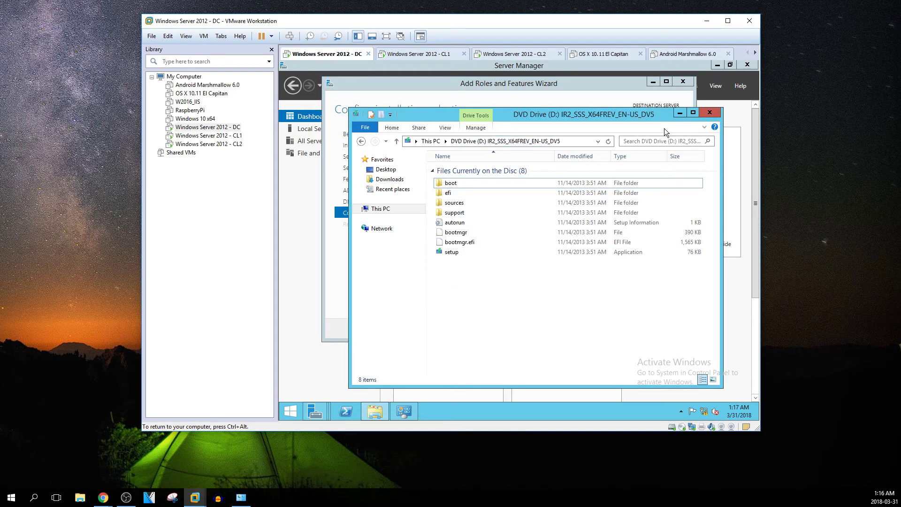
{"action": "left_click", "coordinate": [708, 112]}
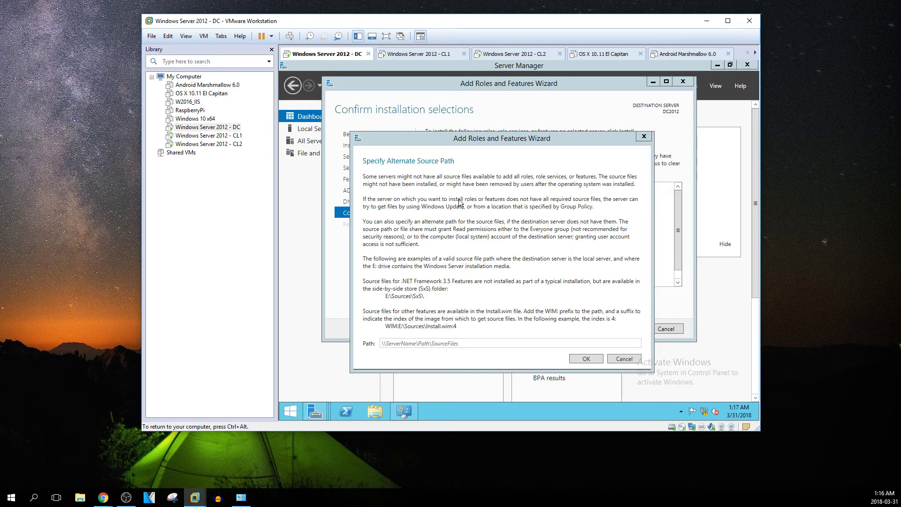
{"action": "left_click", "coordinate": [394, 344]}
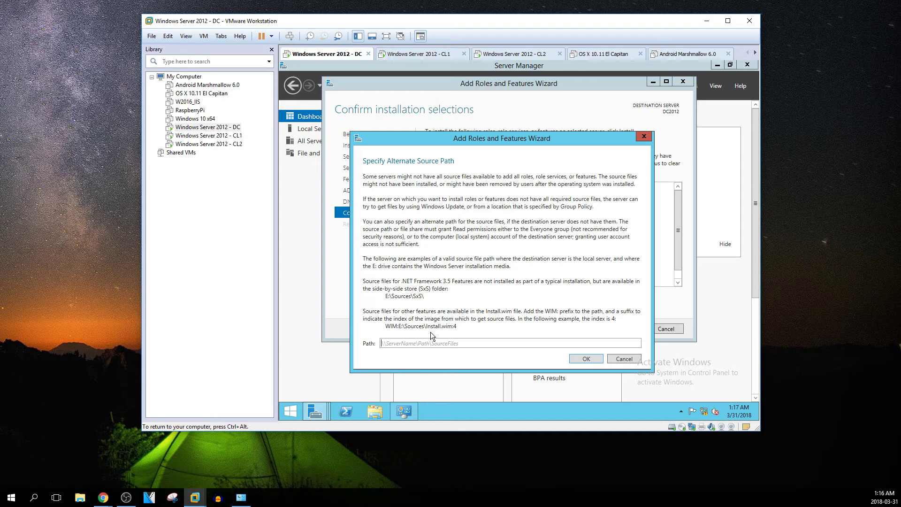
{"action": "type", "text": "D"}
{"action": "type", "text": "ources\\SxS\\"}
{"action": "left_click", "coordinate": [585, 359]}
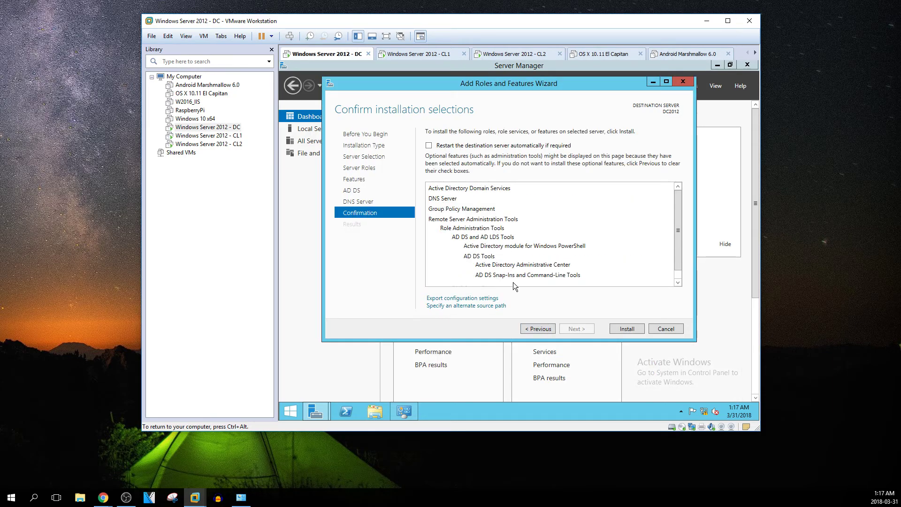
Start installing AD DS, DNS Server and their tools, then show the guest's Start screen
{"action": "left_click", "coordinate": [622, 329]}
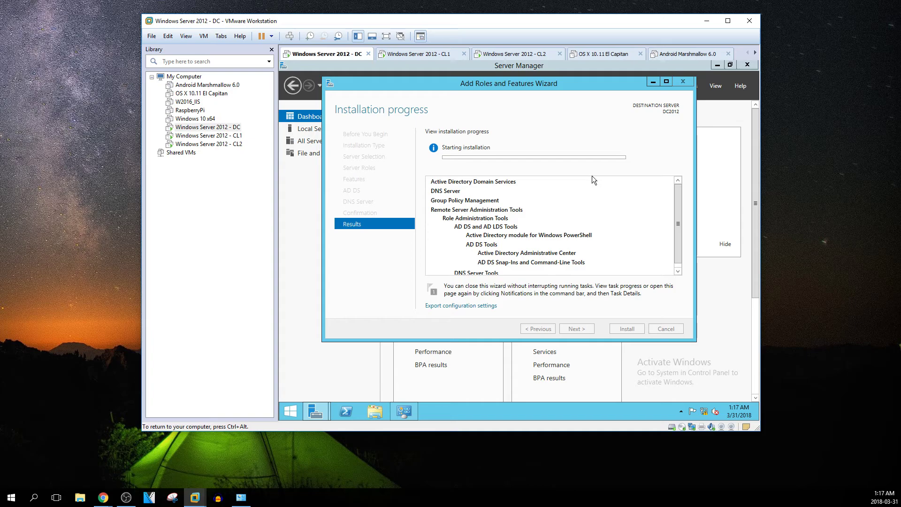
{"action": "scroll", "coordinate": [506, 229], "scroll_direction": "down", "scroll_amount": 2}
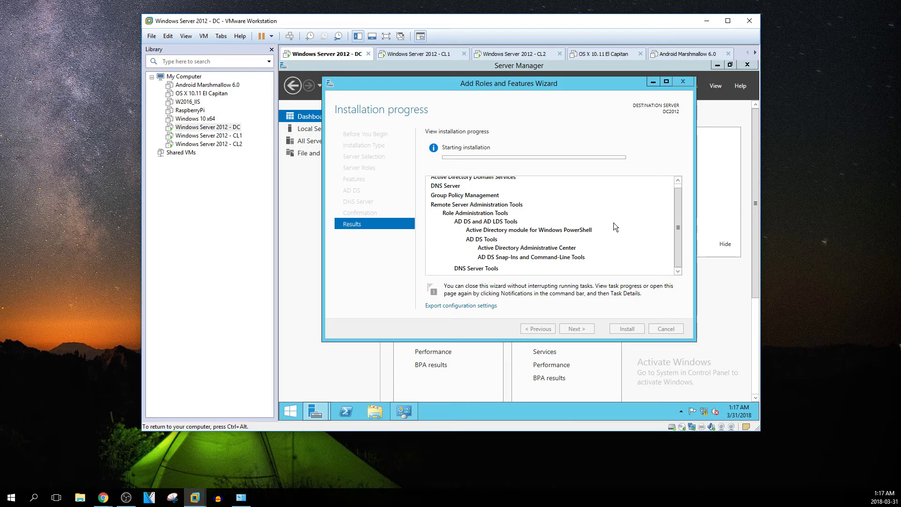
{"action": "left_click", "coordinate": [287, 417]}
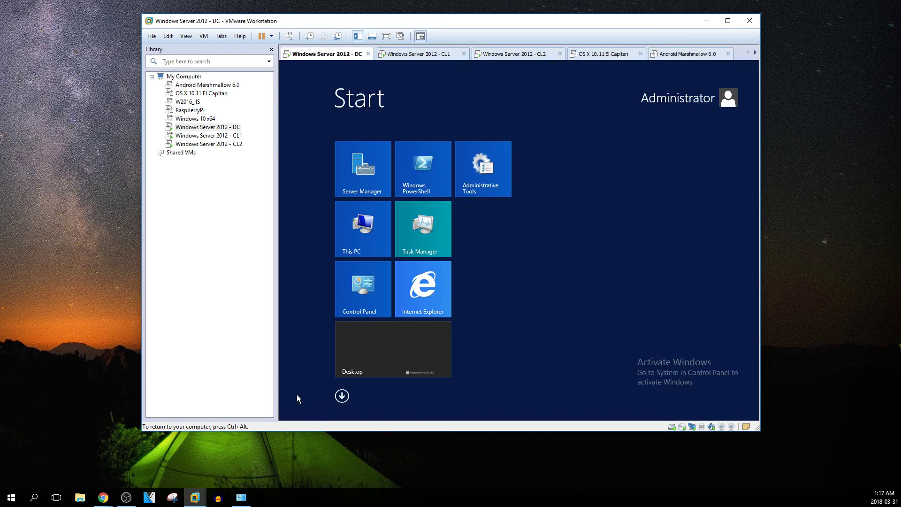
Open Control Panel from the Start screen and list all items as small icons
{"action": "left_click", "coordinate": [341, 398]}
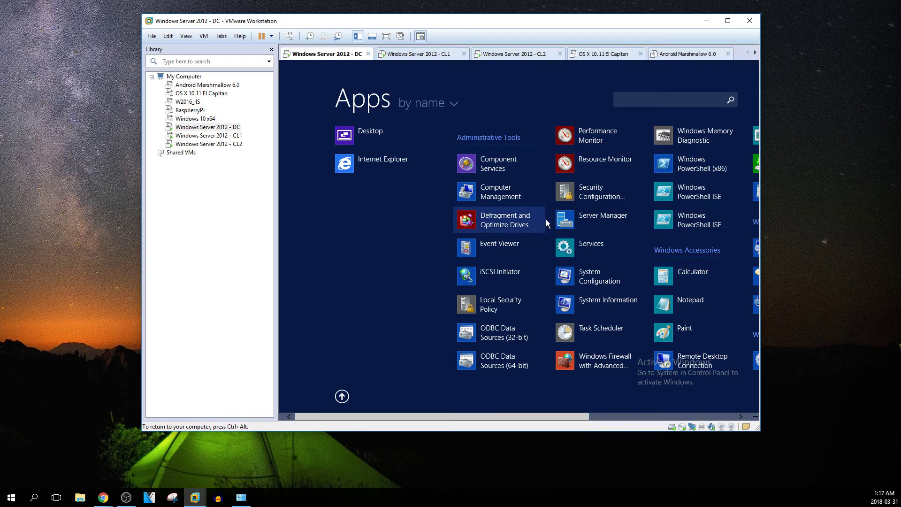
{"action": "scroll", "coordinate": [558, 224], "scroll_direction": "down", "scroll_amount": 3}
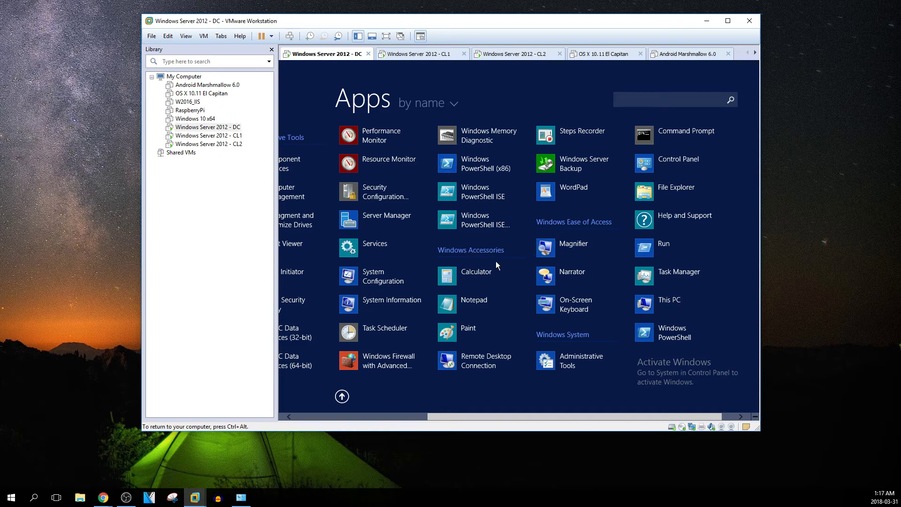
{"action": "scroll", "coordinate": [496, 261], "scroll_direction": "up", "scroll_amount": 3}
{"action": "left_click", "coordinate": [339, 400]}
{"action": "left_click", "coordinate": [366, 292]}
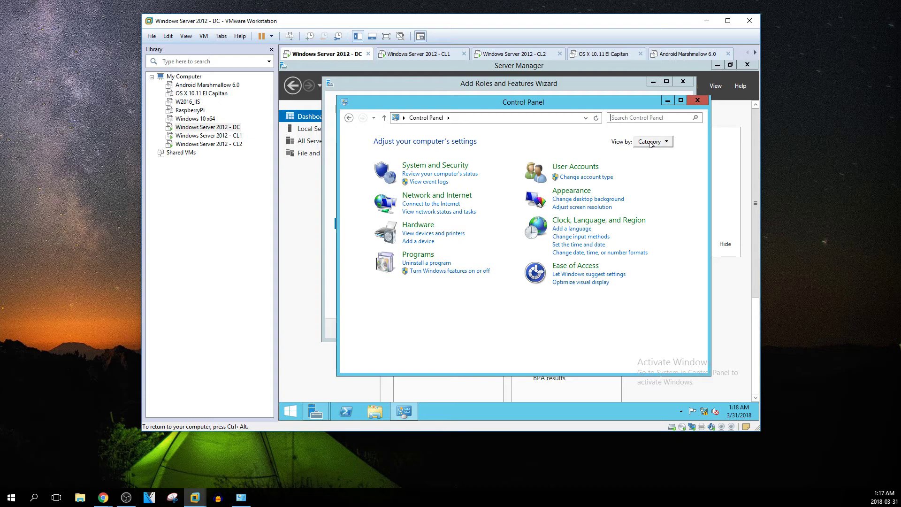
{"action": "left_click", "coordinate": [651, 143]}
{"action": "left_click", "coordinate": [656, 177]}
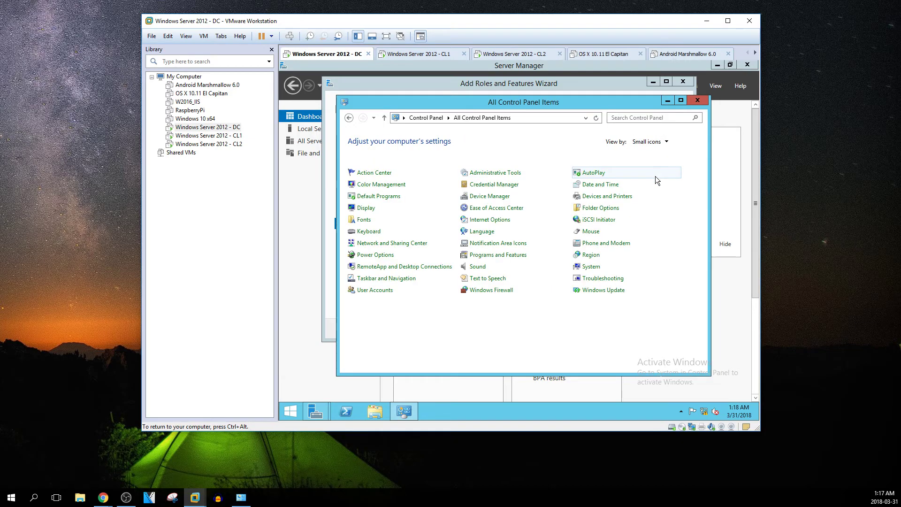
Open Administrative Tools, then minimize it and Control Panel so the wizard shows again
{"action": "left_click", "coordinate": [513, 173]}
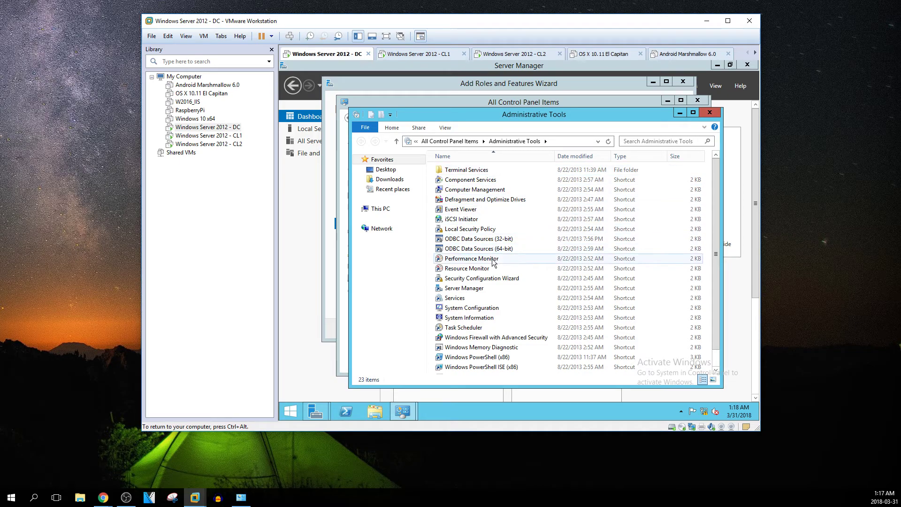
{"action": "scroll", "coordinate": [491, 293], "scroll_direction": "down", "scroll_amount": 1}
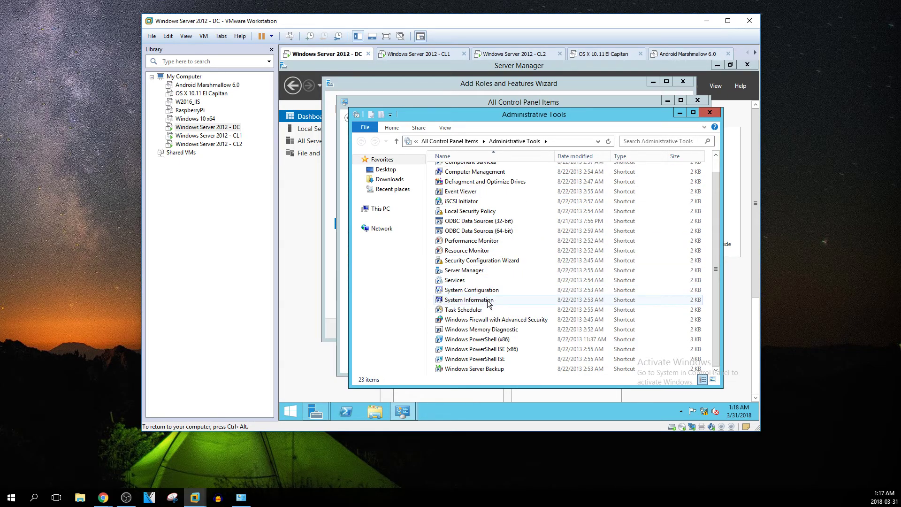
{"action": "scroll", "coordinate": [487, 300], "scroll_direction": "up", "scroll_amount": 1}
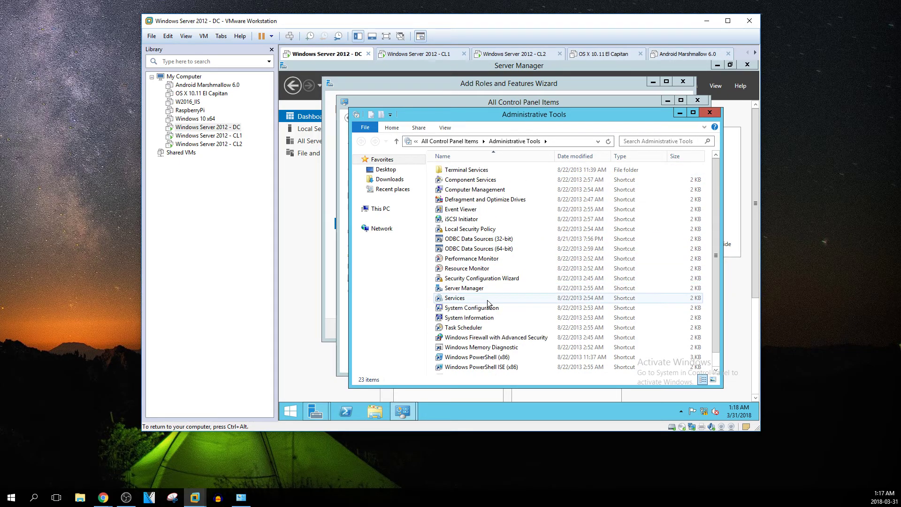
{"action": "left_click", "coordinate": [680, 114]}
{"action": "left_click", "coordinate": [667, 101]}
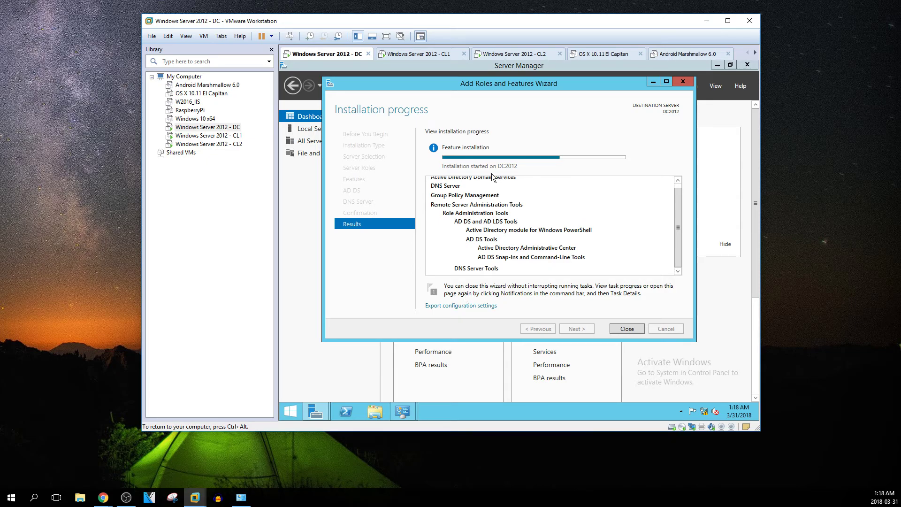
Watch the AD DS and DNS Server installation on DC2012 until it reports success
{"action": "left_click_drag", "start_coordinate": [678, 214], "coordinate": [676, 208]}
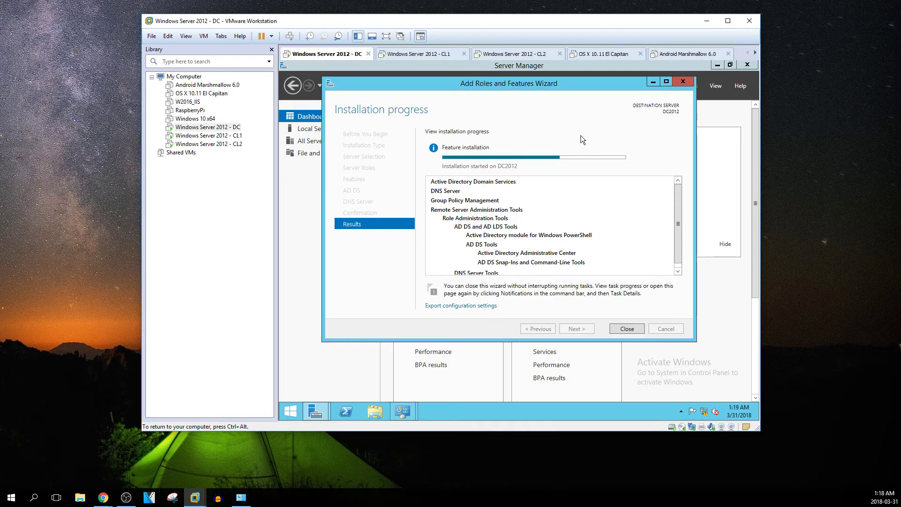
{"action": "mouse_move", "coordinate": [591, 86]}
{"action": "left_mouse_down"}
{"action": "mouse_move", "coordinate": [649, 86]}
{"action": "mouse_move", "coordinate": [603, 85]}
{"action": "left_mouse_up"}
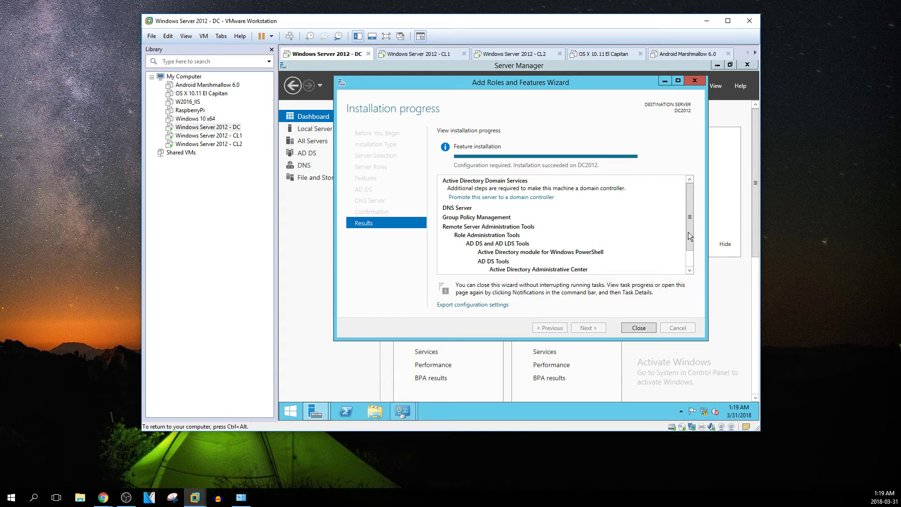
{"action": "left_click_drag", "start_coordinate": [691, 225], "coordinate": [691, 242]}
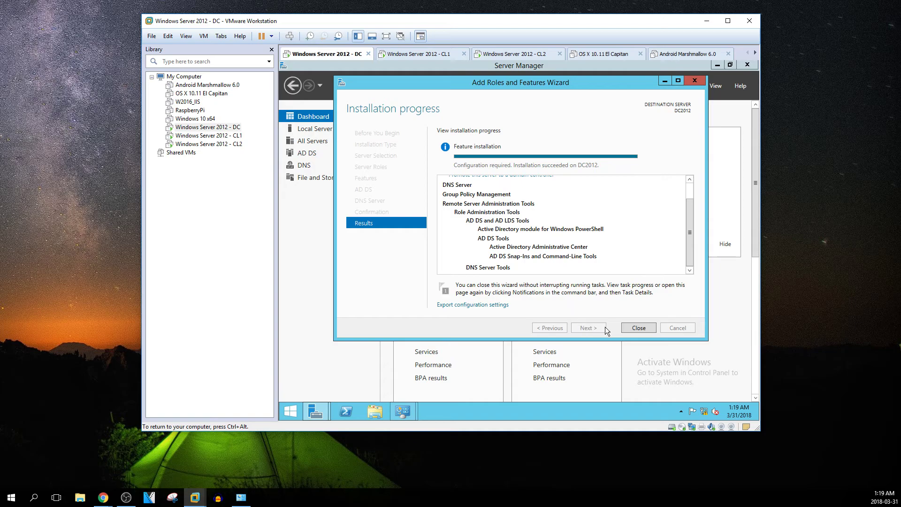
Close the finished role installation wizard and choose 'Promote this server to a domain controller' from notifications
{"action": "left_click", "coordinate": [639, 328]}
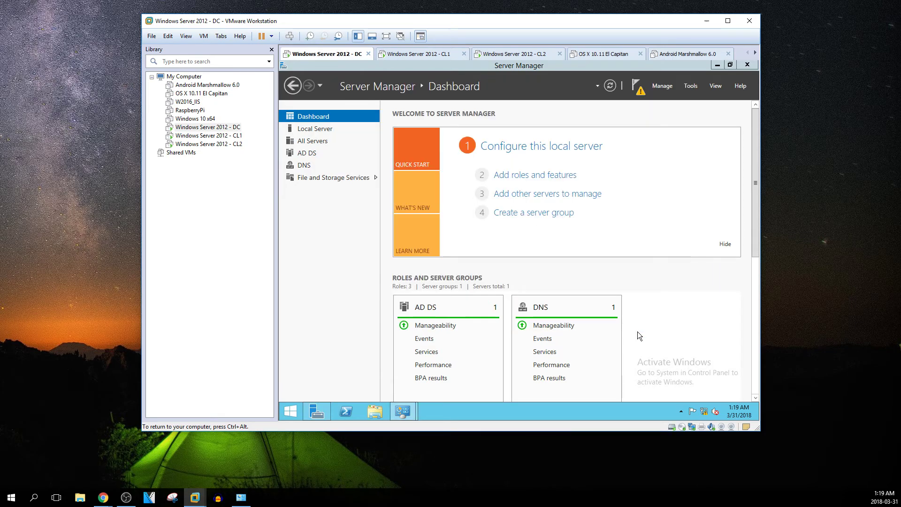
{"action": "left_click", "coordinate": [639, 88]}
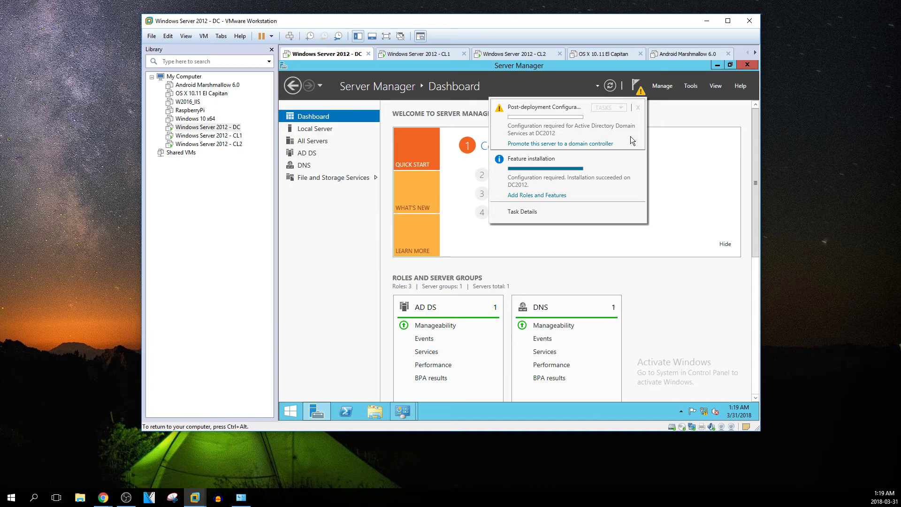
{"action": "left_click", "coordinate": [540, 144]}
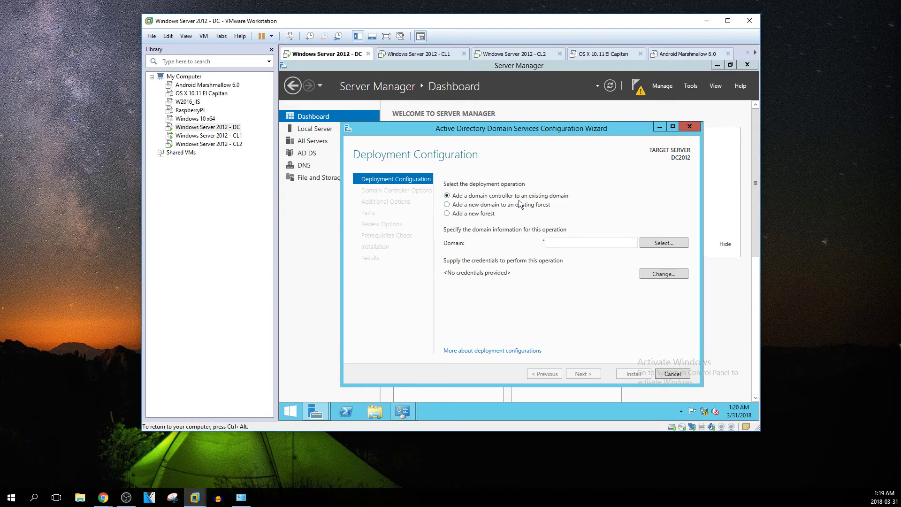
Choose 'Add a new forest' with root domain name compuguy.info, removing stray 'dc2012' text
{"action": "left_click", "coordinate": [447, 214]}
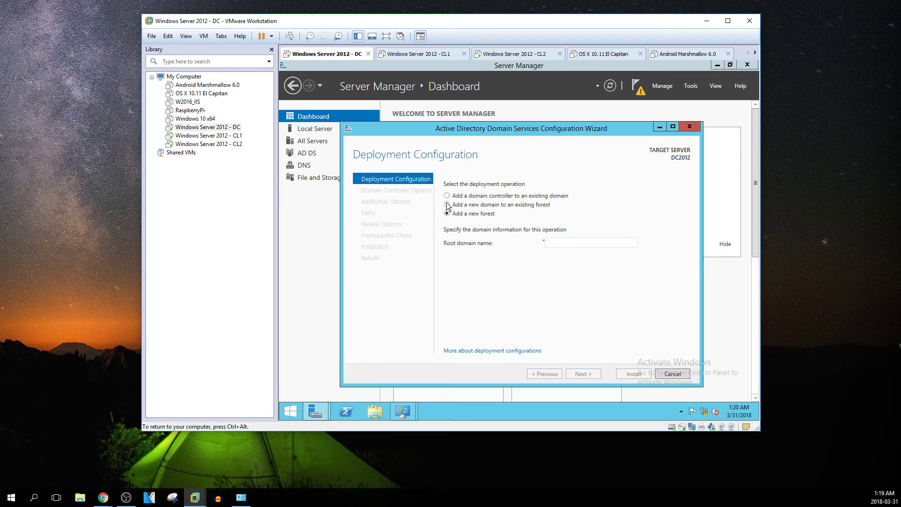
{"action": "left_click", "coordinate": [557, 242]}
{"action": "type", "text": "compu"}
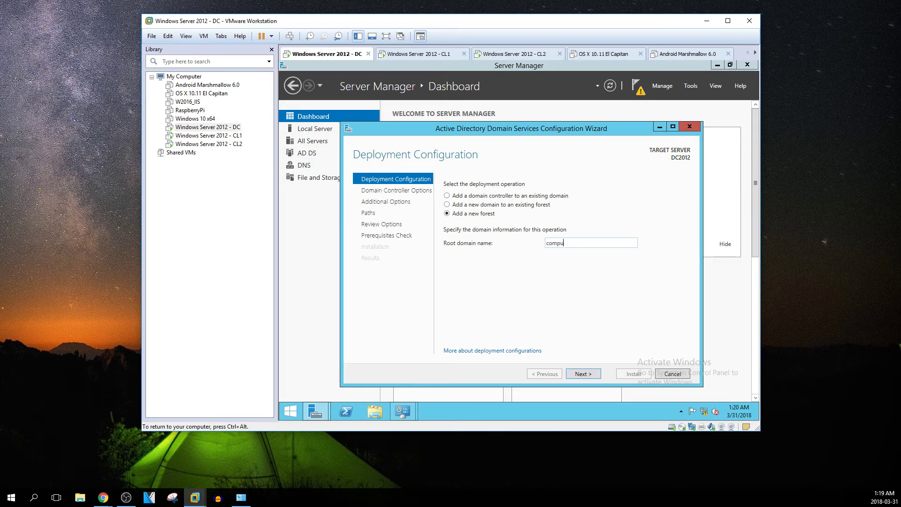
{"action": "type", "text": "guy.info"}
{"action": "left_click_drag", "start_coordinate": [584, 241], "coordinate": [556, 241]}
{"action": "left_click", "coordinate": [547, 242]}
{"action": "type", "text": "dc2012"}
{"action": "left_click_drag", "start_coordinate": [591, 244], "coordinate": [541, 243]}
{"action": "key", "text": "BackSpace"}
Advance to Domain Controller Options and close the Administrative Tools and All Control Panel Items windows
{"action": "left_click", "coordinate": [583, 374]}
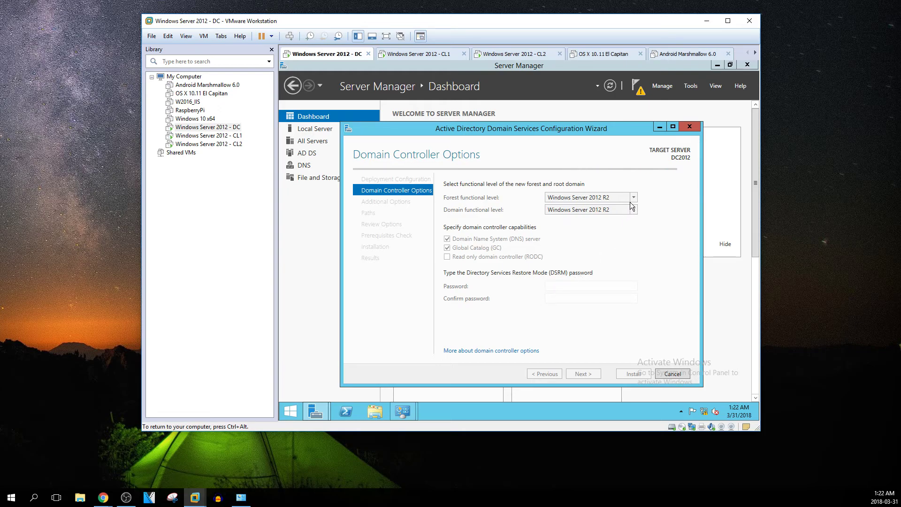
{"action": "left_click_drag", "start_coordinate": [590, 128], "coordinate": [615, 107]}
{"action": "mouse_move", "coordinate": [408, 419]}
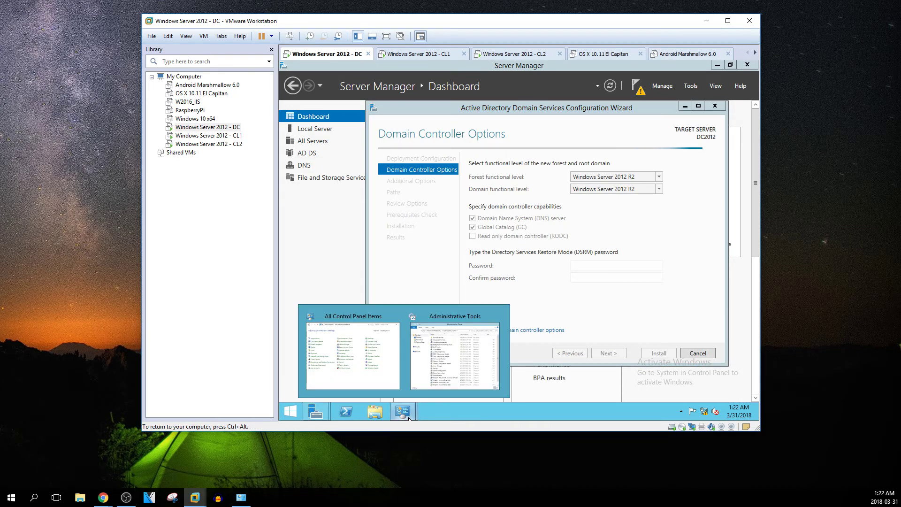
{"action": "left_click", "coordinate": [499, 316]}
{"action": "left_click", "coordinate": [452, 316]}
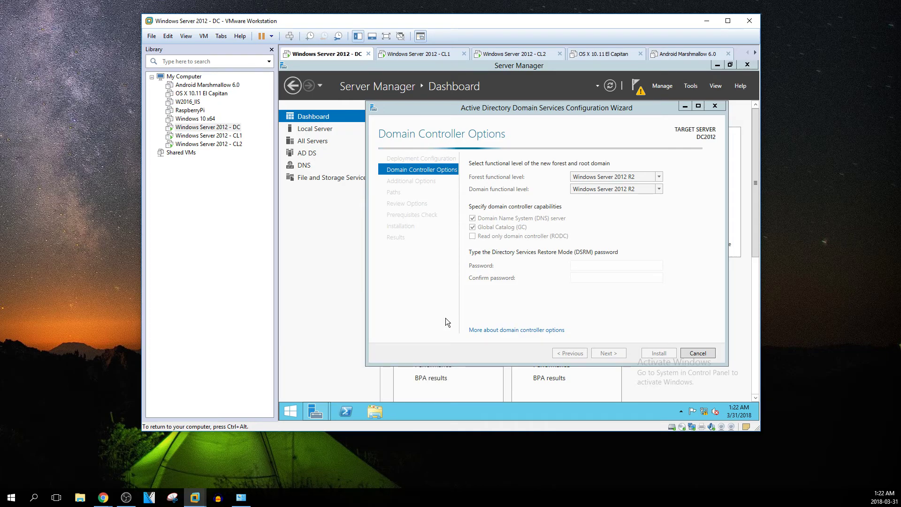
Reposition the AD DS wizard and minimize Server Manager behind it
{"action": "left_click_drag", "start_coordinate": [494, 108], "coordinate": [458, 115]}
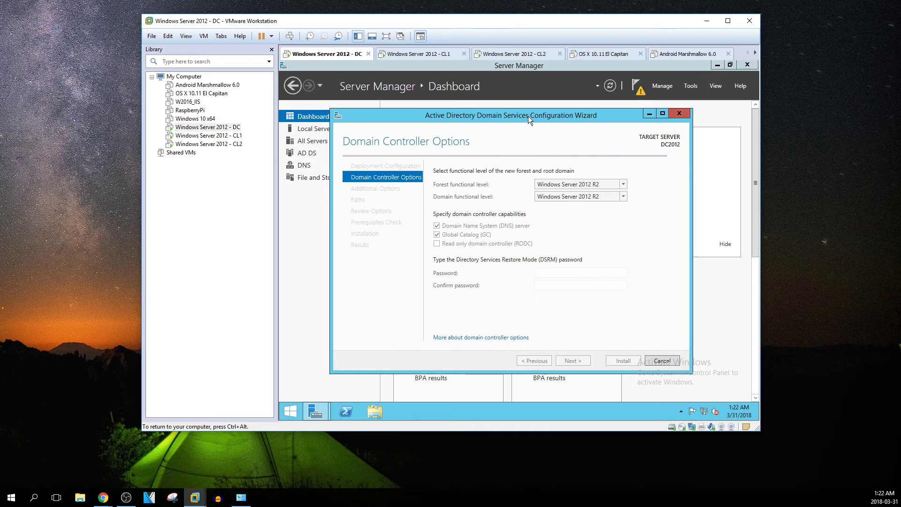
{"action": "left_click_drag", "start_coordinate": [528, 116], "coordinate": [500, 108]}
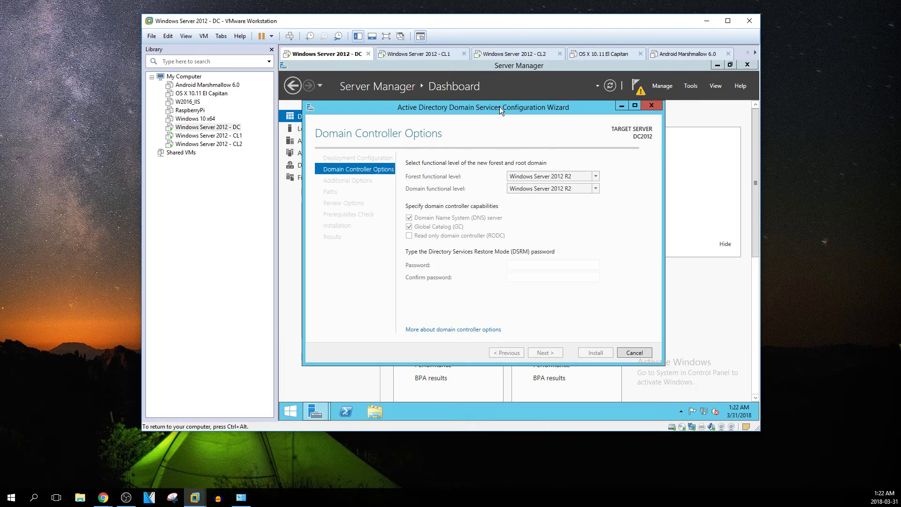
{"action": "left_click", "coordinate": [717, 65]}
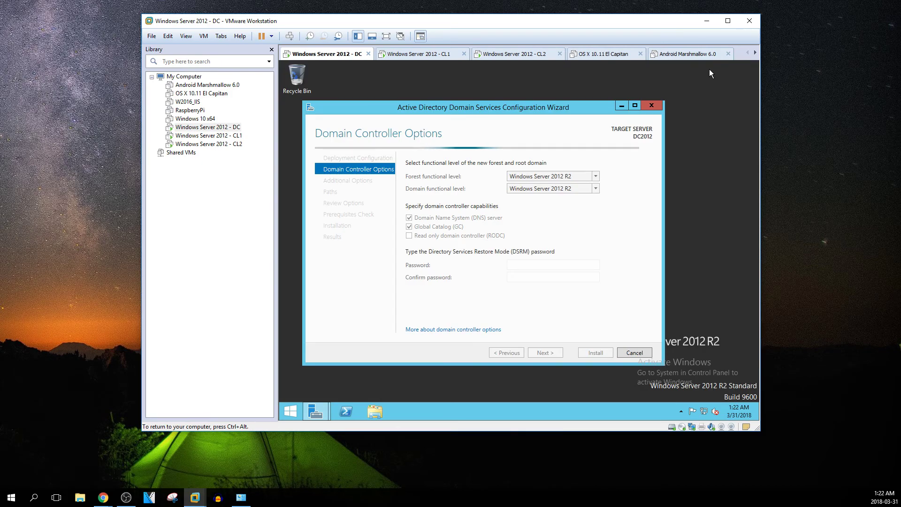
Keep the forest functional level at Windows Server 2012 R2
{"action": "mouse_move", "coordinate": [594, 112]}
{"action": "left_mouse_down"}
{"action": "mouse_move", "coordinate": [600, 266]}
{"action": "mouse_move", "coordinate": [588, 229]}
{"action": "mouse_move", "coordinate": [600, 105]}
{"action": "left_mouse_up"}
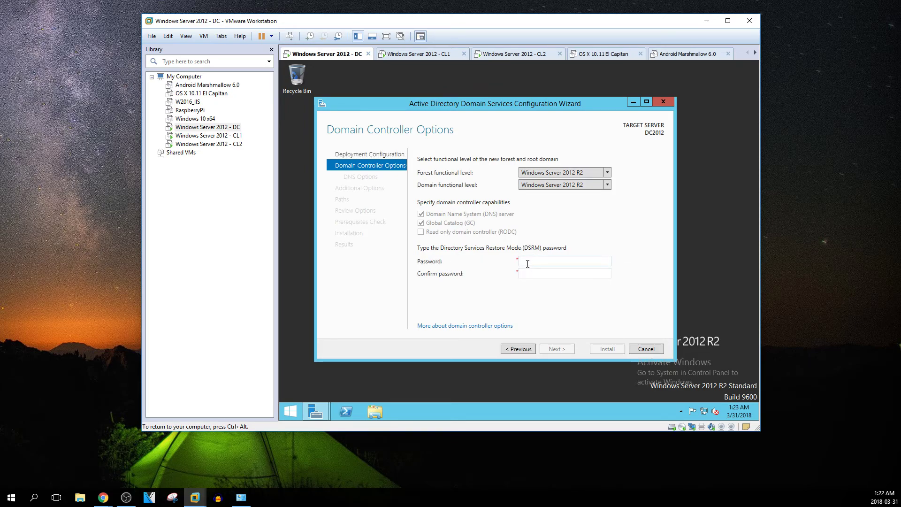
{"action": "left_click", "coordinate": [608, 174]}
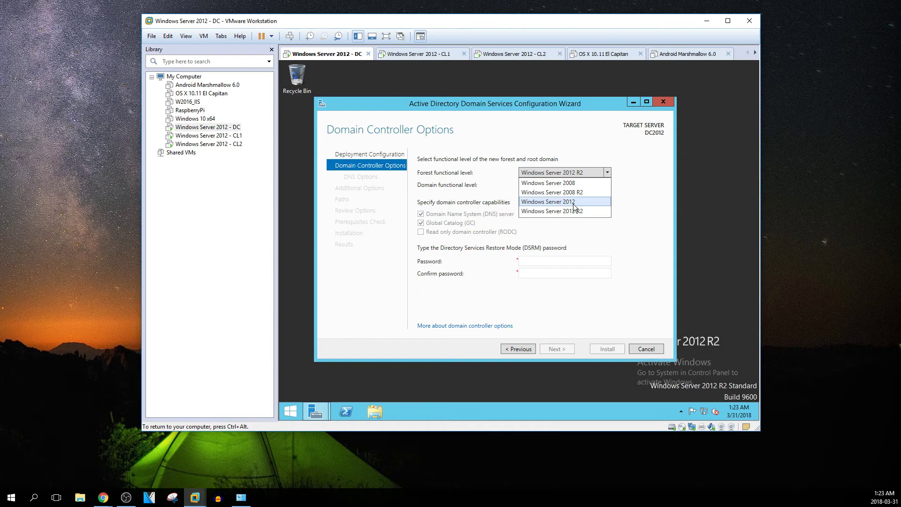
{"action": "left_click", "coordinate": [608, 184]}
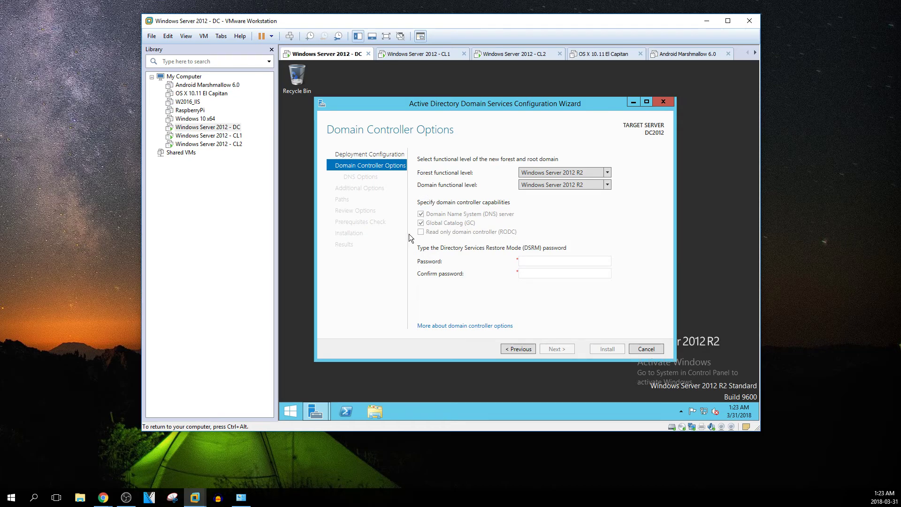
Enter the DSRM password in Password and Confirm password
{"action": "left_click", "coordinate": [540, 261]}
{"action": "type", "text": "••••••••"}
{"action": "key", "text": "Tab"}
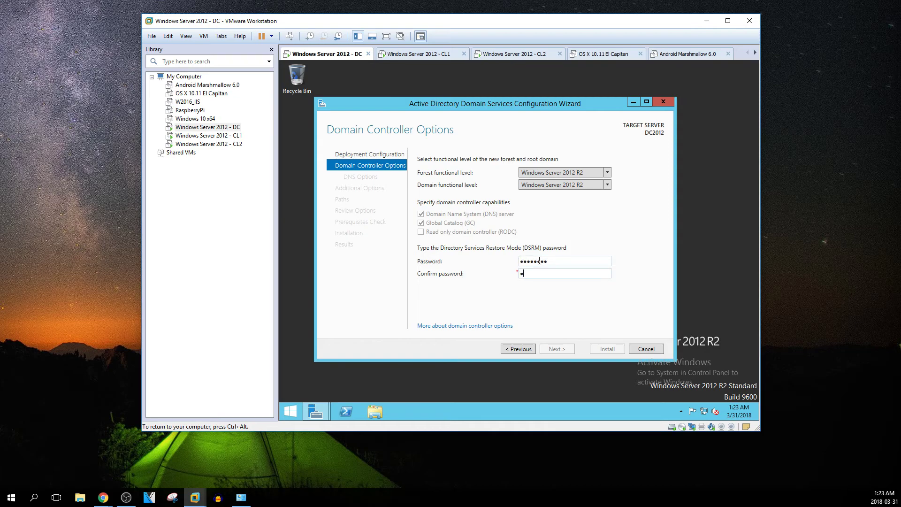
{"action": "type", "text": "••••••••"}
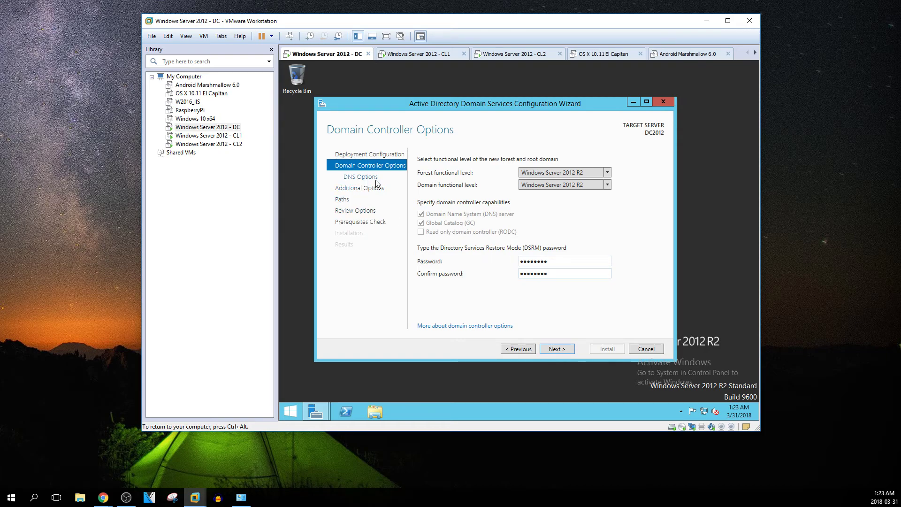
After the rejected password, re-enter matching DSRM passwords in both fields and continue to DNS Options
{"action": "left_click", "coordinate": [550, 348]}
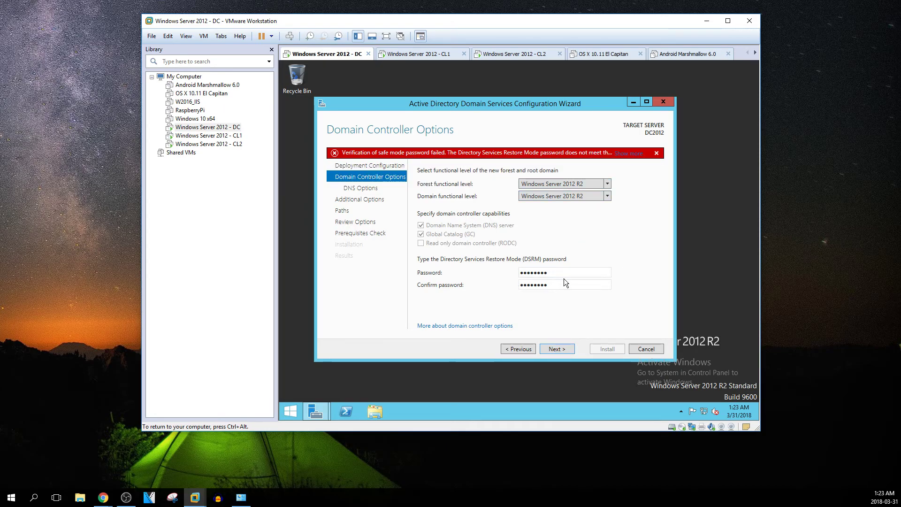
{"action": "left_click_drag", "start_coordinate": [566, 274], "coordinate": [483, 279]}
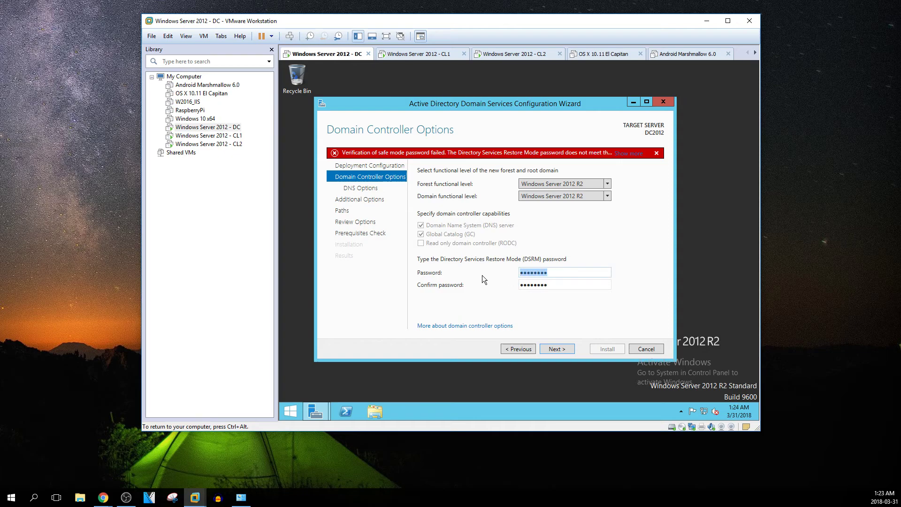
{"action": "key", "text": "BackSpace"}
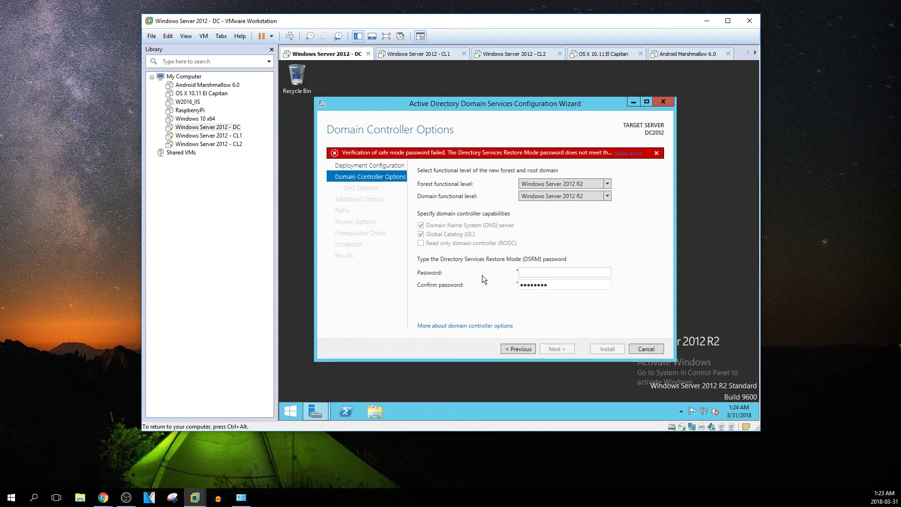
{"action": "type", "text": "Pa$$w0rd"}
{"action": "key", "text": "Tab"}
{"action": "type", "text": "Pa"}
{"action": "key", "text": "BackSpace"}
{"action": "key", "text": "BackSpace"}
{"action": "type", "text": "Pa$$w0rd"}
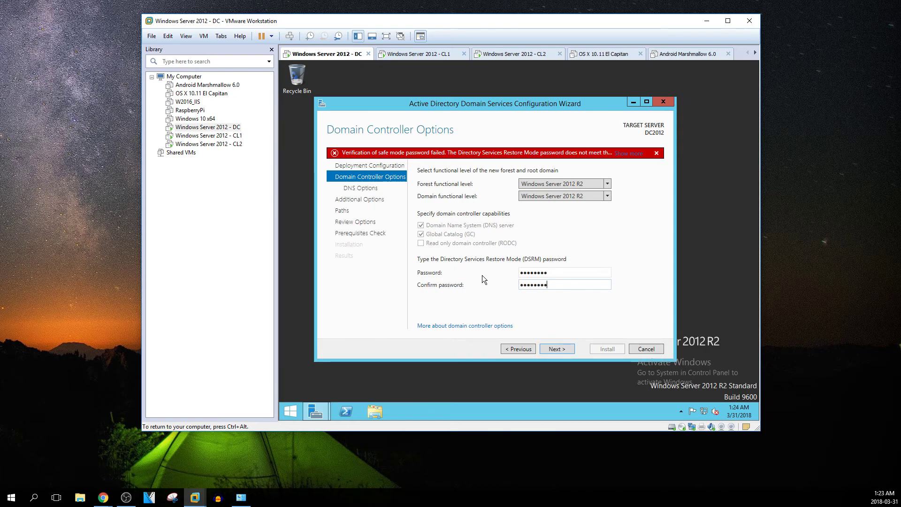
{"action": "left_click", "coordinate": [551, 348]}
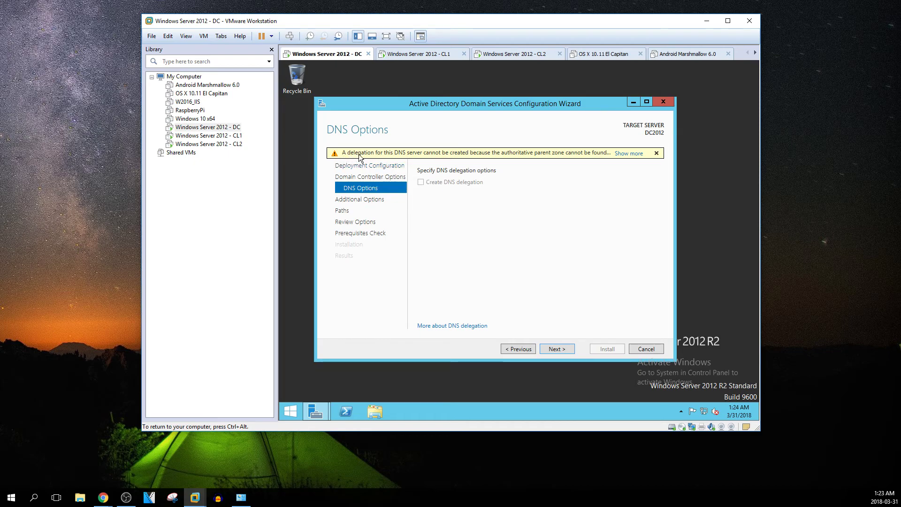
Read and dismiss the DNS delegation warning, leaving 'Create DNS delegation' unticked
{"action": "mouse_move", "coordinate": [421, 152]}
{"action": "left_click", "coordinate": [631, 155]}
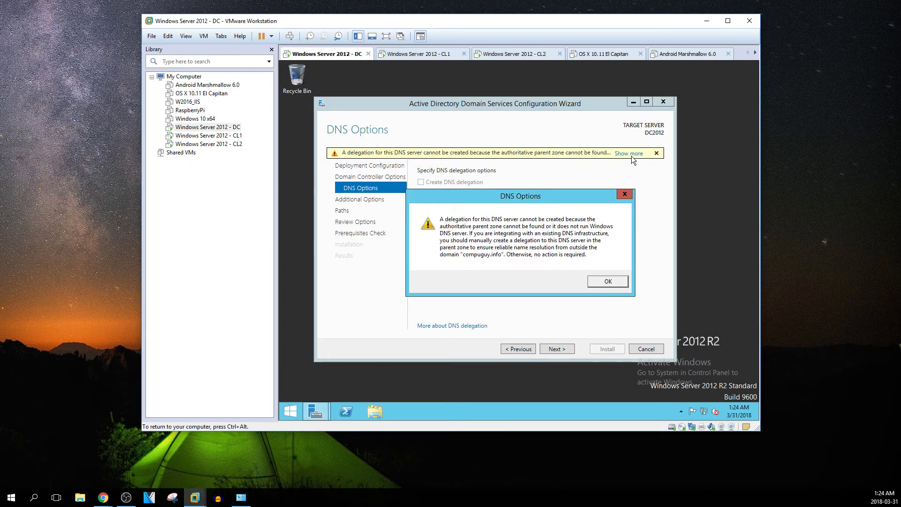
{"action": "left_click", "coordinate": [607, 282]}
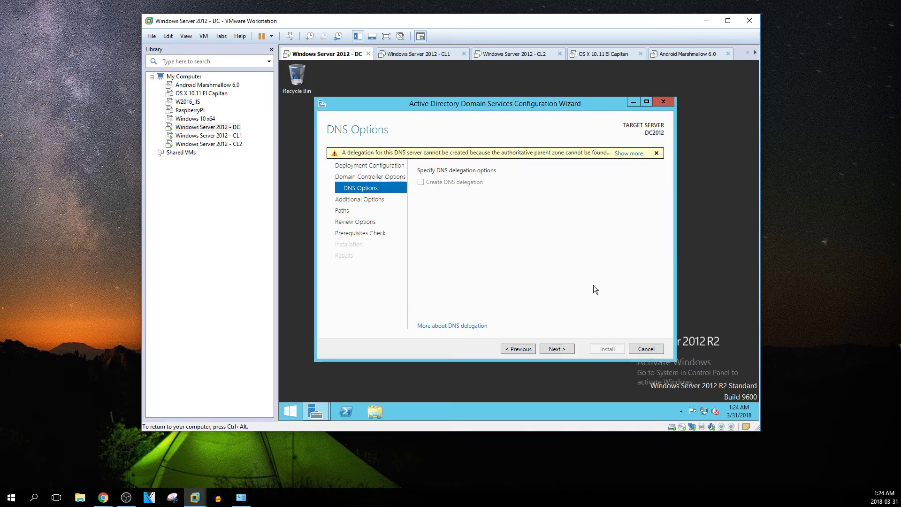
Accept COMPUGUY as the NetBIOS domain name on Additional Options and advance to Paths
{"action": "left_click", "coordinate": [556, 349]}
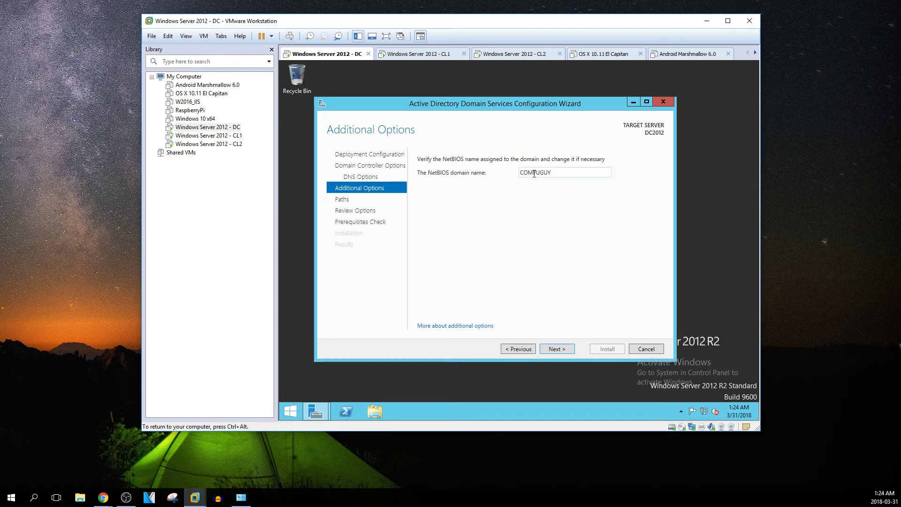
{"action": "double_click", "coordinate": [555, 172]}
{"action": "left_click", "coordinate": [555, 172]}
{"action": "left_click", "coordinate": [554, 349]}
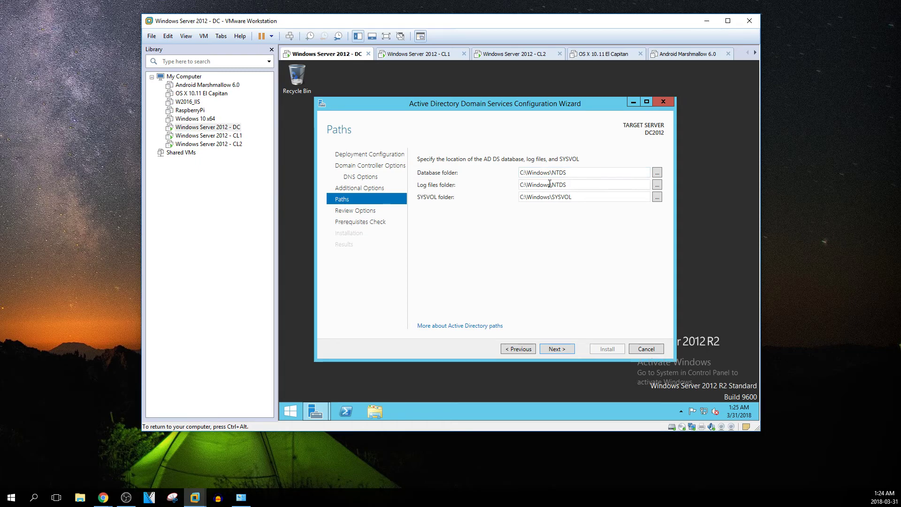
Keep the default C:\Windows\NTDS and C:\Windows\SYSVOL paths and continue to Review Options
{"action": "triple_click", "coordinate": [580, 199]}
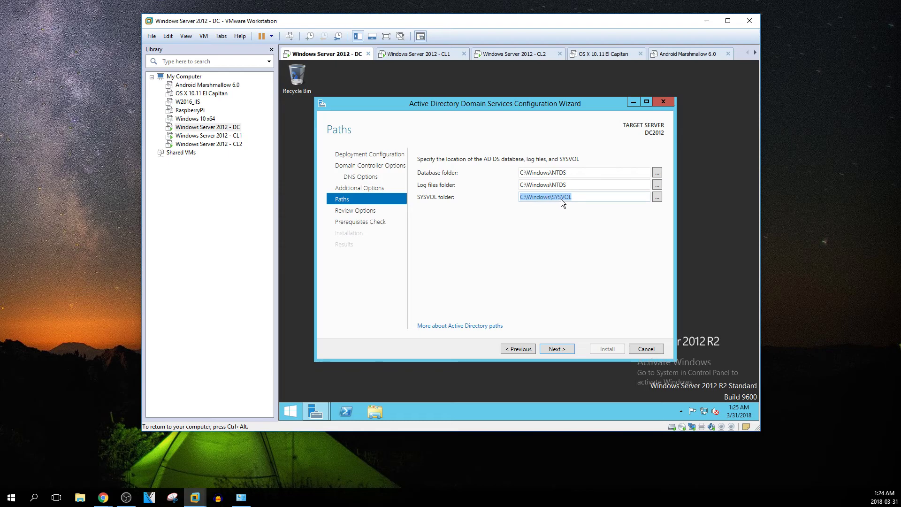
{"action": "left_click", "coordinate": [558, 350]}
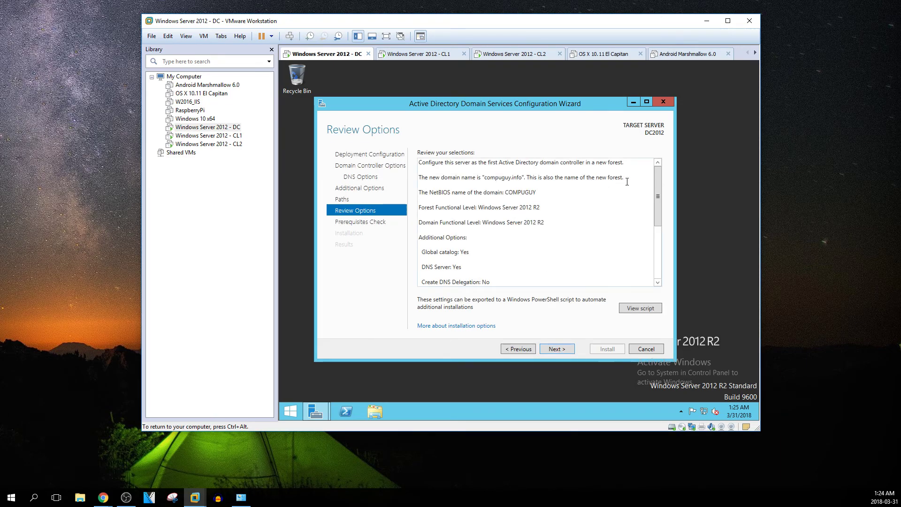
Scroll the review summary and open the generated Install-ADDSForest PowerShell script in Notepad
{"action": "left_click_drag", "start_coordinate": [657, 185], "coordinate": [660, 255]}
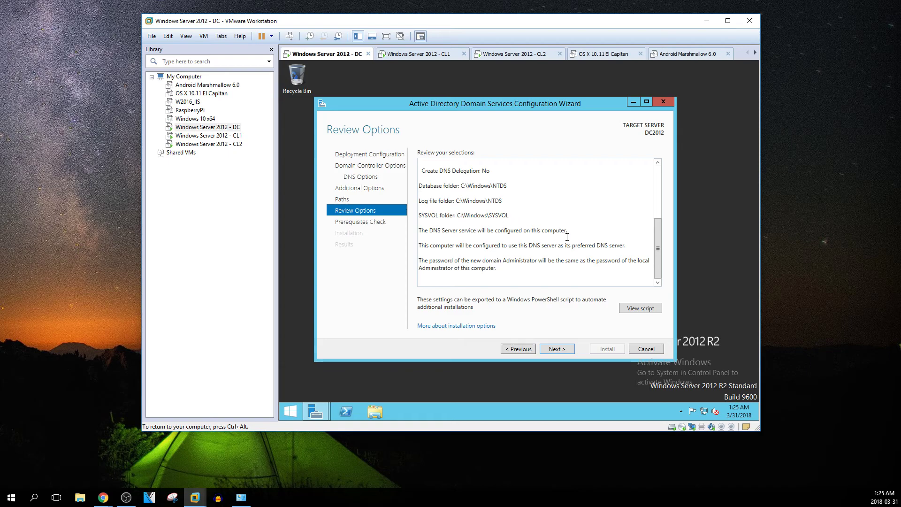
{"action": "left_click", "coordinate": [633, 309]}
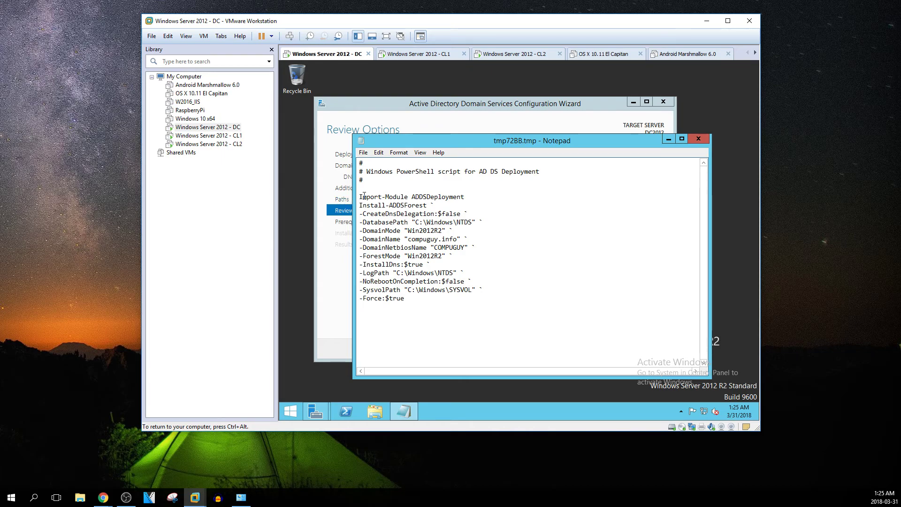
Close the Notepad deployment script and run the prerequisites check, which passes on DC2012
{"action": "left_click_drag", "start_coordinate": [359, 198], "coordinate": [476, 307]}
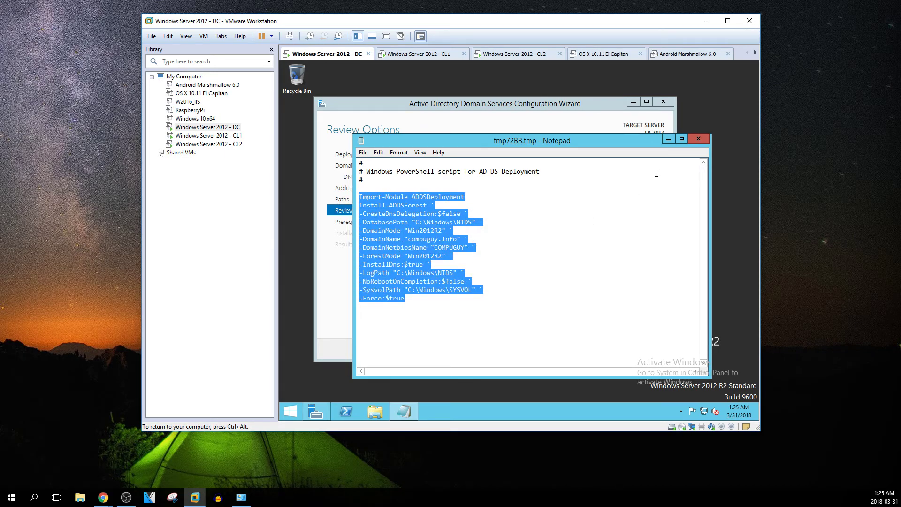
{"action": "left_click", "coordinate": [695, 139]}
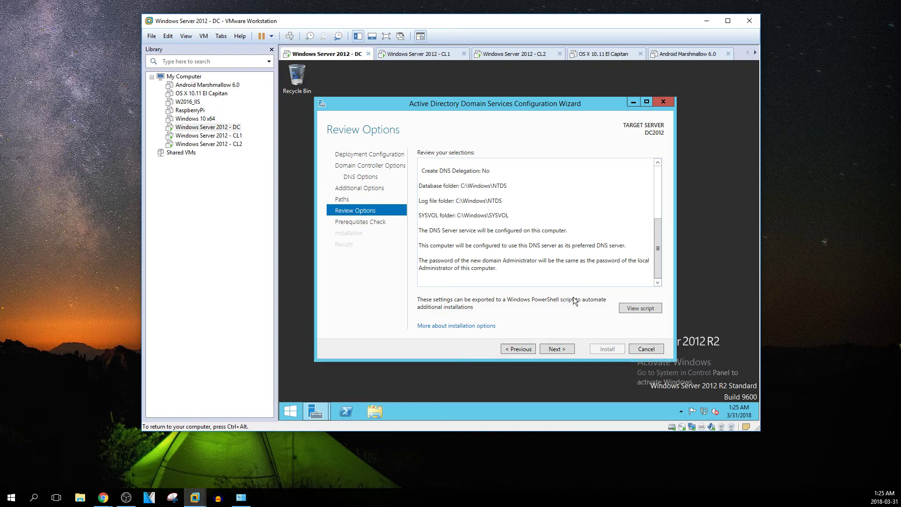
{"action": "left_click", "coordinate": [557, 350]}
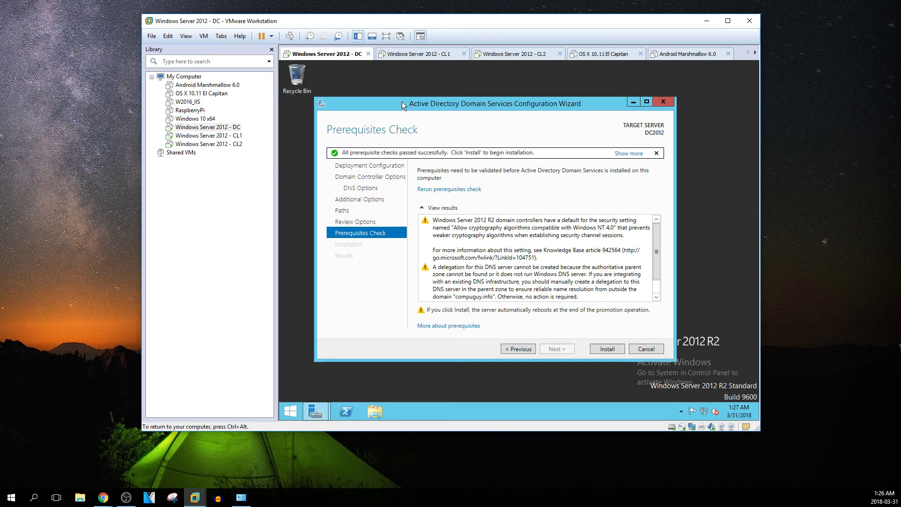
Move the AD DS wizard window up and to the right while the prerequisite checks complete
{"action": "left_click_drag", "start_coordinate": [519, 106], "coordinate": [532, 94]}
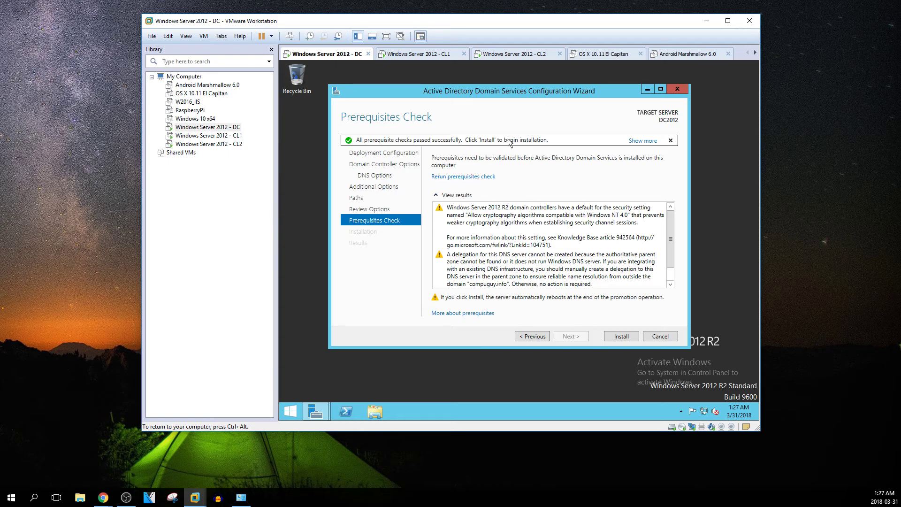
Start installing AD DS on DC2012, then bring up the guest's Start screen
{"action": "left_click", "coordinate": [621, 337]}
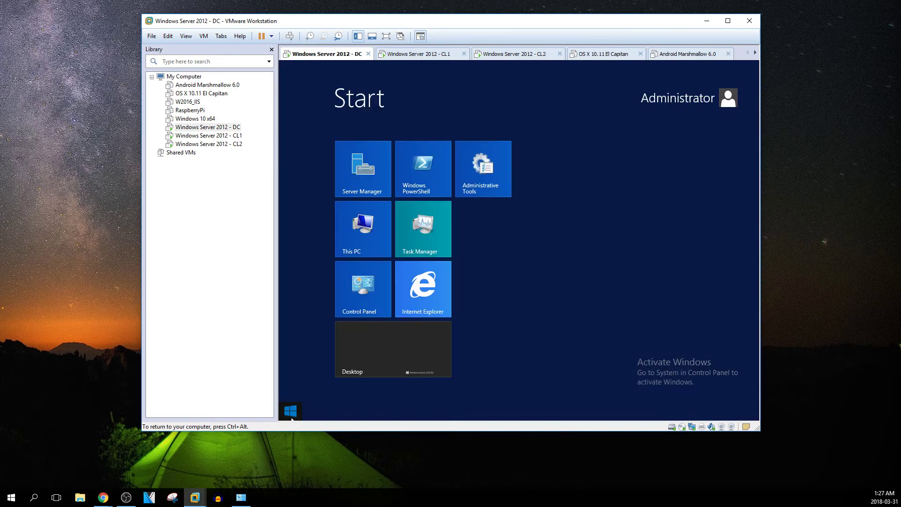
{"action": "left_click", "coordinate": [292, 418]}
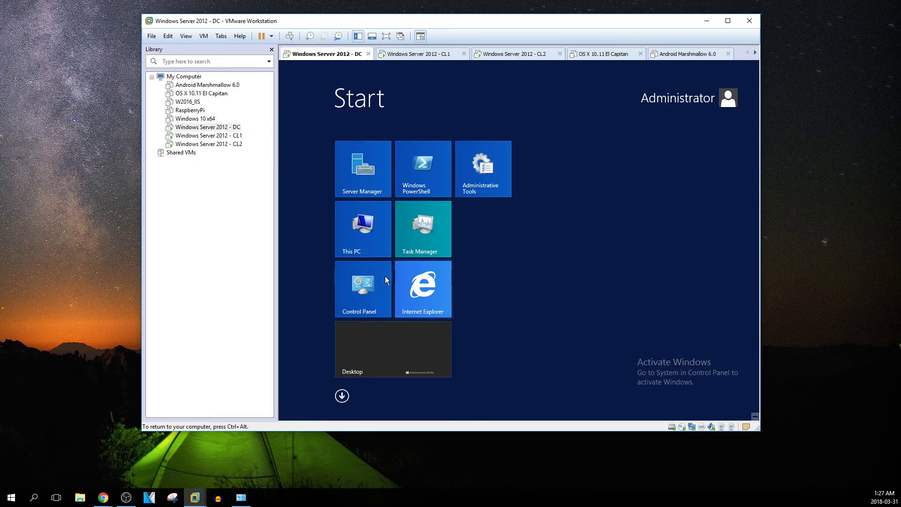
Browse Administrative Tools in Control Panel, then minimize both windows to watch the installation
{"action": "left_click", "coordinate": [362, 289]}
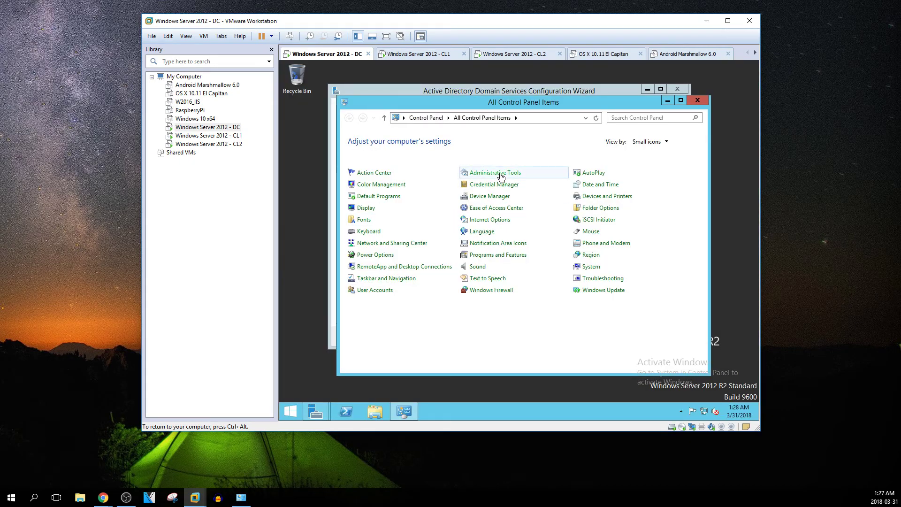
{"action": "left_click", "coordinate": [499, 174]}
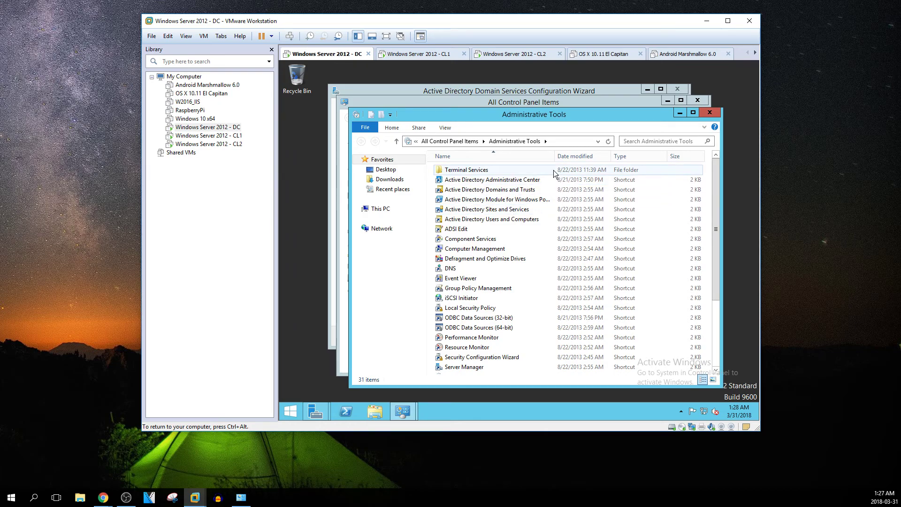
{"action": "left_click_drag", "start_coordinate": [554, 158], "coordinate": [588, 164]}
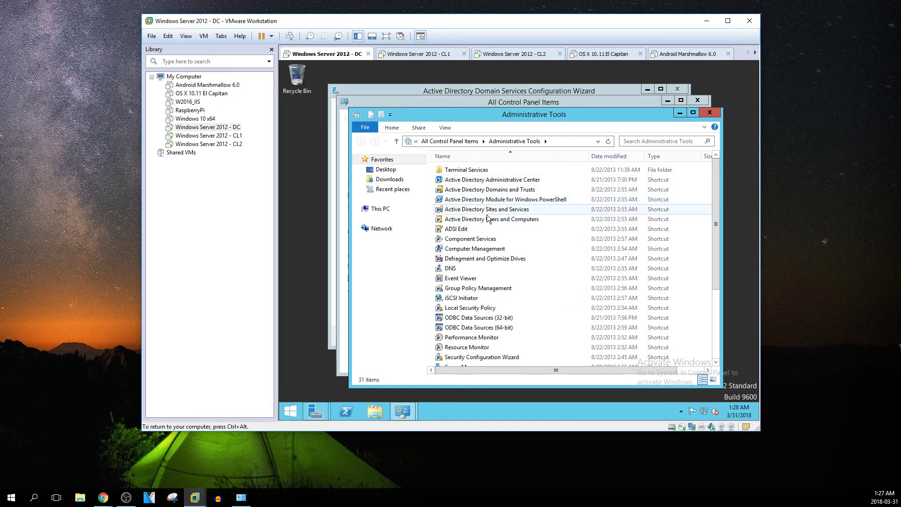
{"action": "scroll", "coordinate": [490, 235], "scroll_direction": "down", "scroll_amount": 4}
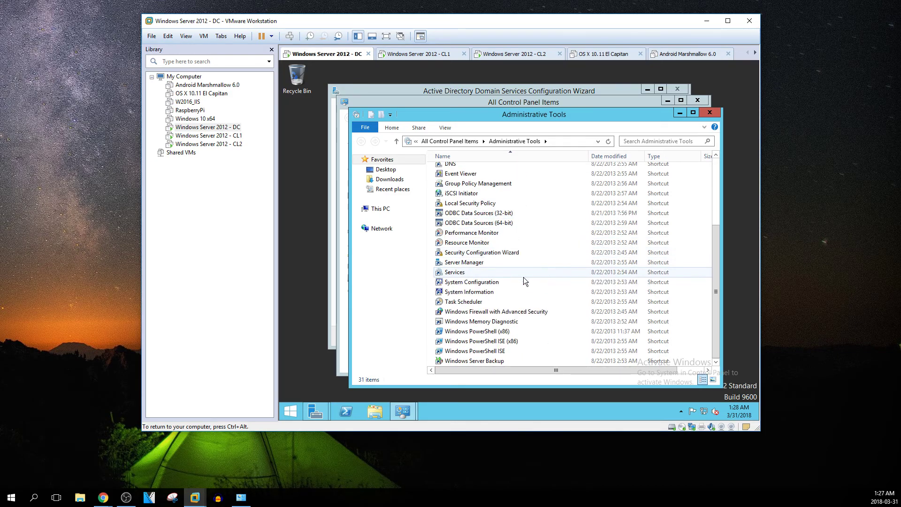
{"action": "scroll", "coordinate": [522, 298], "scroll_direction": "up", "scroll_amount": 2}
{"action": "scroll", "coordinate": [522, 298], "scroll_direction": "up", "scroll_amount": 2}
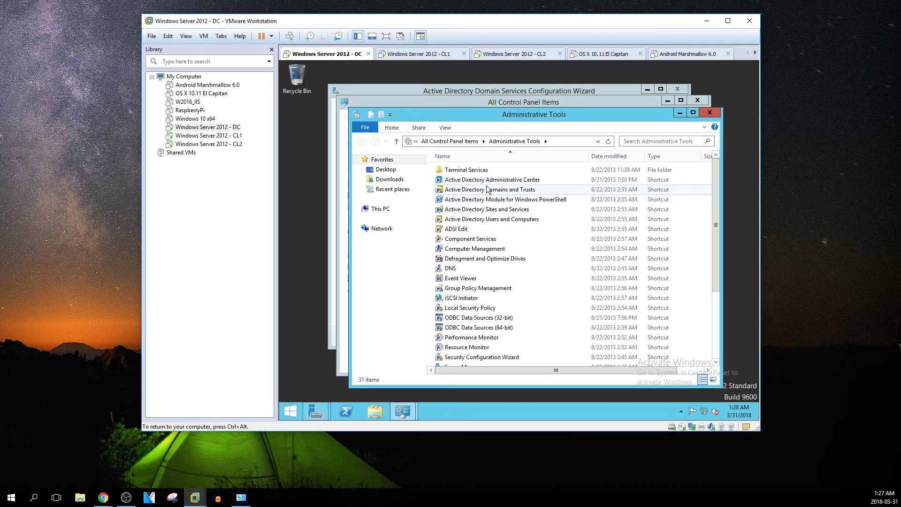
{"action": "left_click", "coordinate": [681, 114]}
{"action": "left_click", "coordinate": [668, 101]}
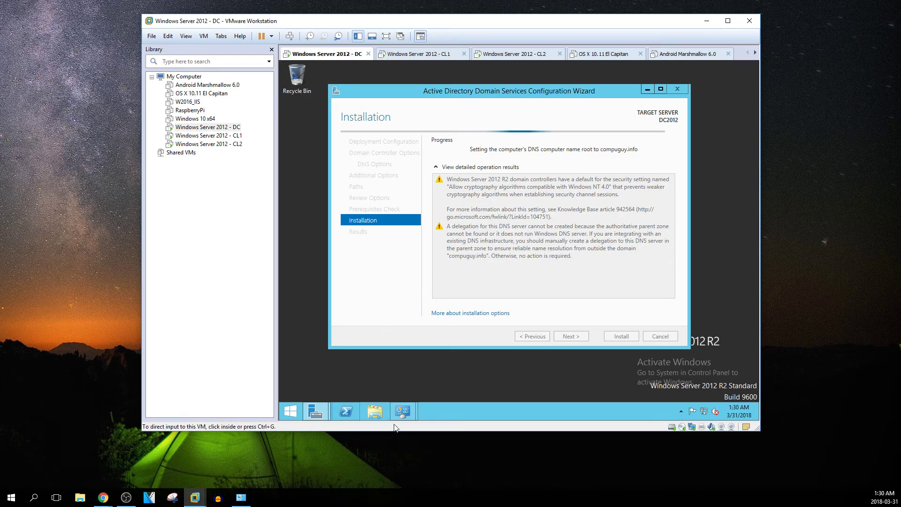
Open DNS Manager from Administrative Tools and expand the DC2012 server's folders
{"action": "mouse_move", "coordinate": [375, 412]}
{"action": "left_click", "coordinate": [444, 382]}
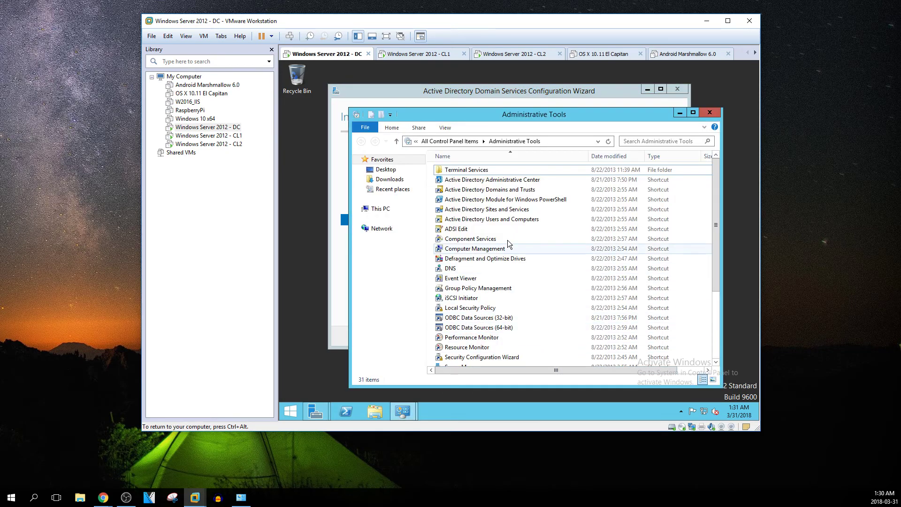
{"action": "left_click", "coordinate": [450, 269]}
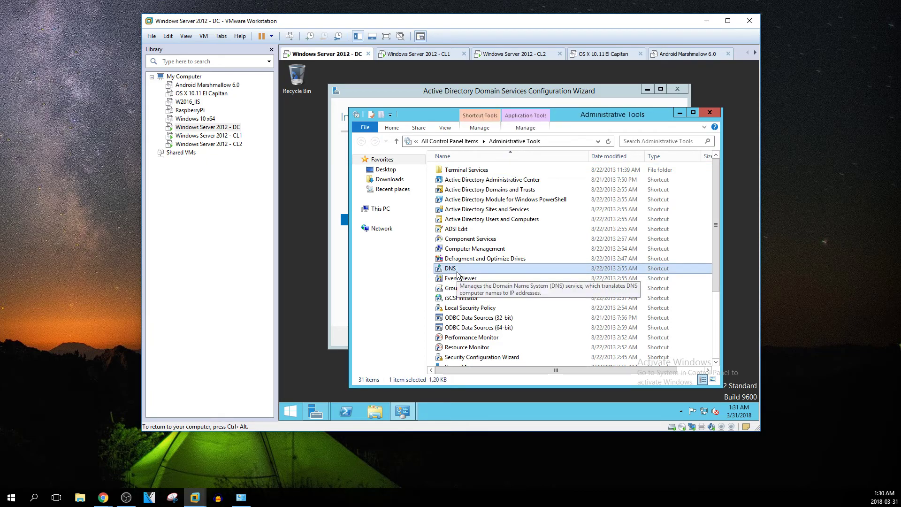
{"action": "double_click", "coordinate": [457, 274]}
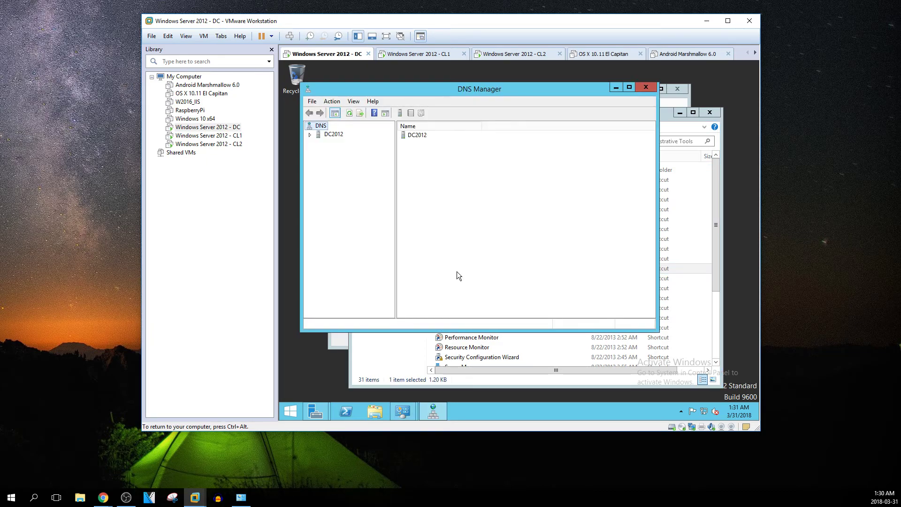
{"action": "left_click", "coordinate": [311, 135]}
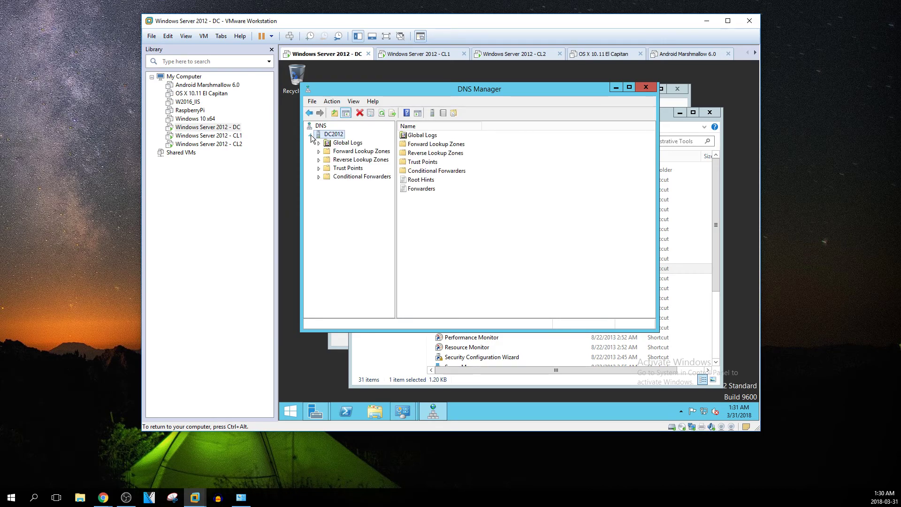
Minimize DNS Manager and Administrative Tools, then restore Administrative Tools over the installation
{"action": "left_click", "coordinate": [616, 89]}
{"action": "left_click", "coordinate": [682, 112]}
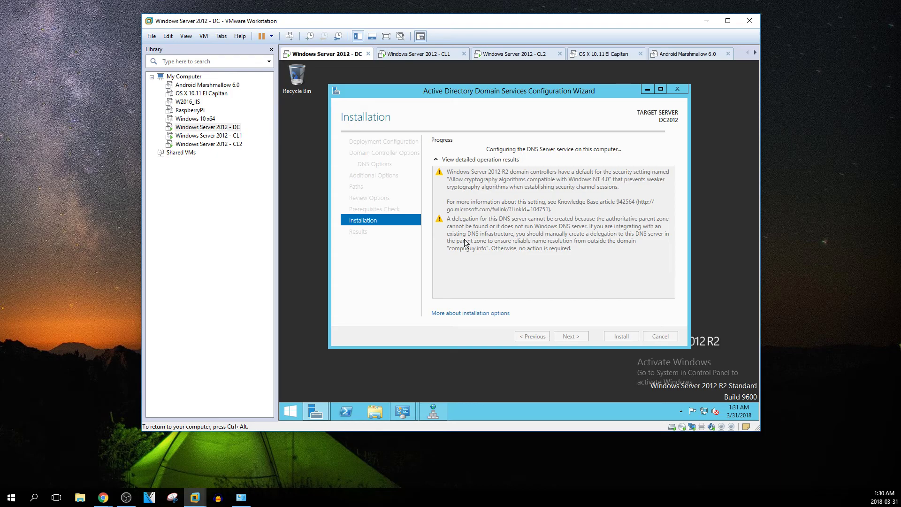
{"action": "mouse_move", "coordinate": [407, 415]}
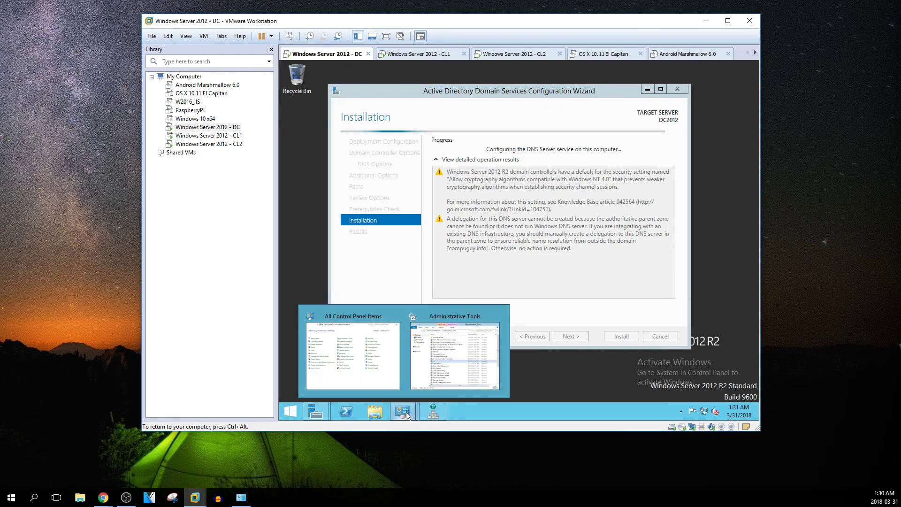
{"action": "left_click", "coordinate": [437, 364]}
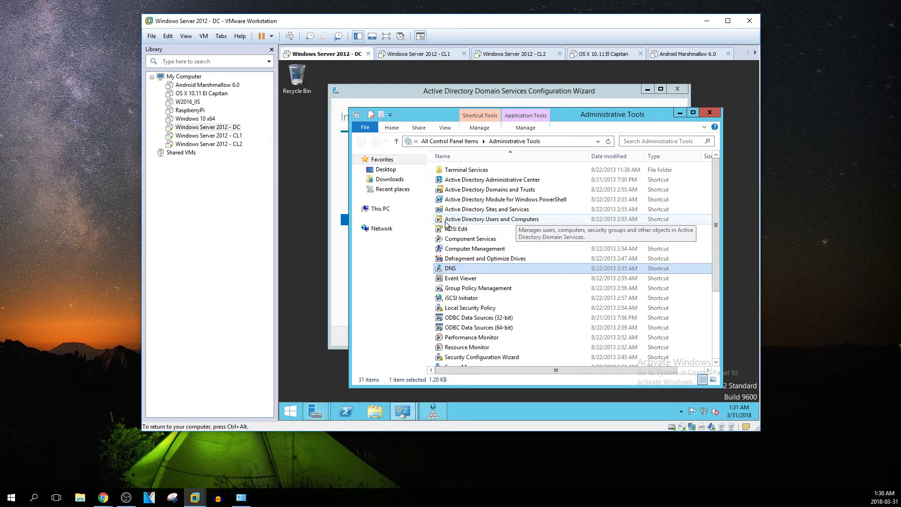
Launch Active Directory Users and Computers, dismiss its rights warning, then close it
{"action": "left_click", "coordinate": [492, 220]}
{"action": "double_click", "coordinate": [491, 221]}
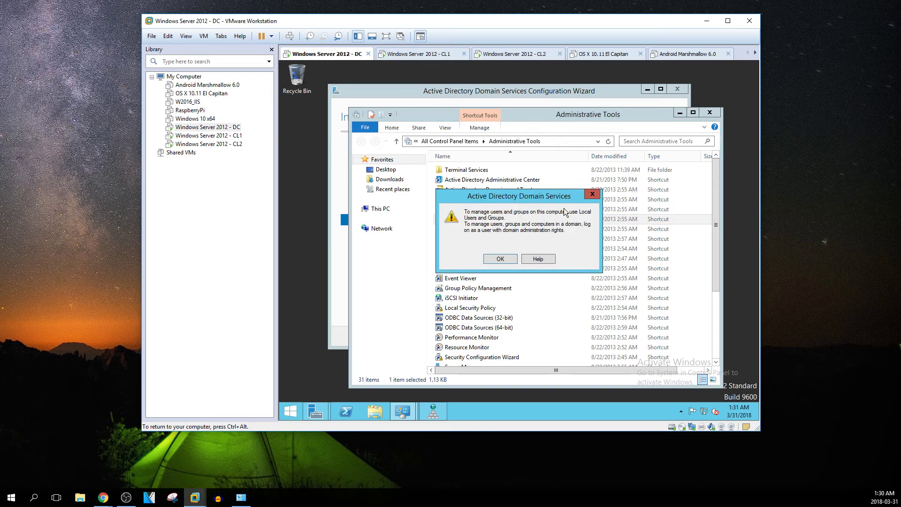
{"action": "left_click", "coordinate": [501, 259]}
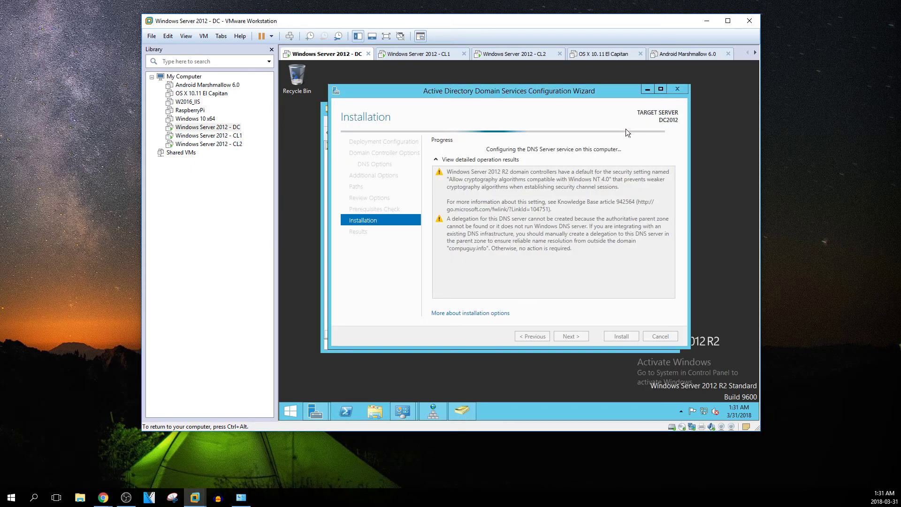
{"action": "left_click_drag", "start_coordinate": [540, 95], "coordinate": [579, 85]}
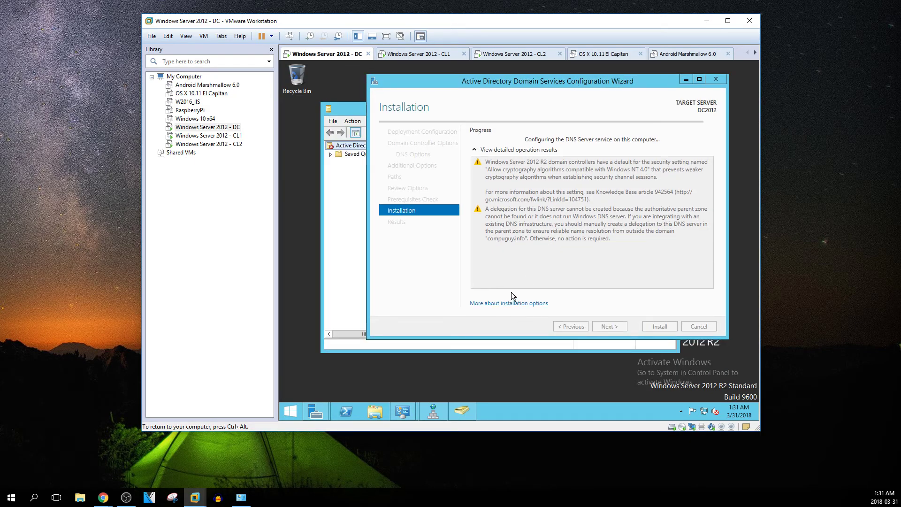
{"action": "left_click", "coordinate": [352, 288]}
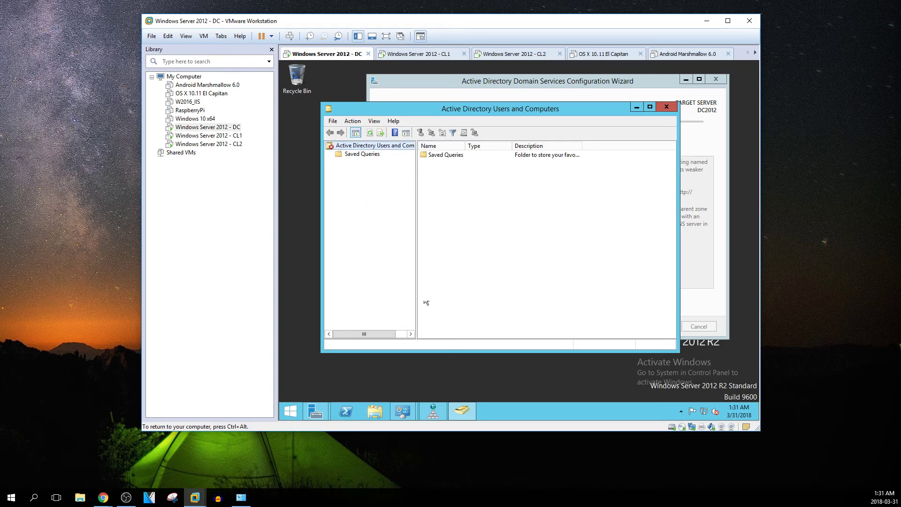
{"action": "left_click", "coordinate": [657, 108]}
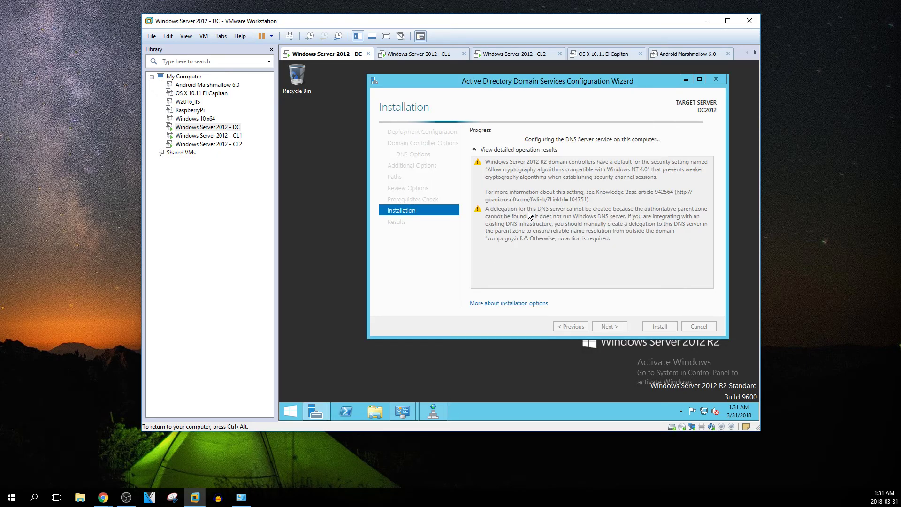
Browse DC2012's Forward Lookup Zones, Trust Points and Conditional Forwarders in DNS Manager, then close it
{"action": "left_click", "coordinate": [430, 416]}
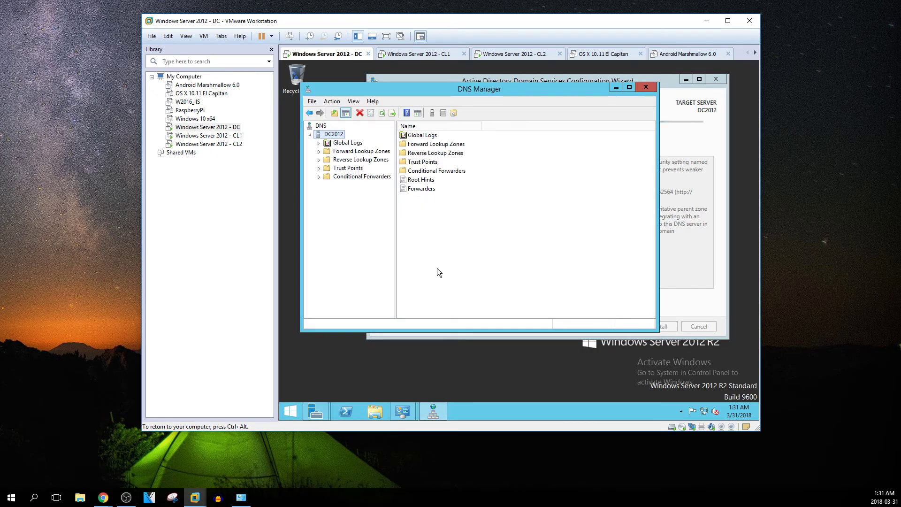
{"action": "left_click", "coordinate": [320, 153]}
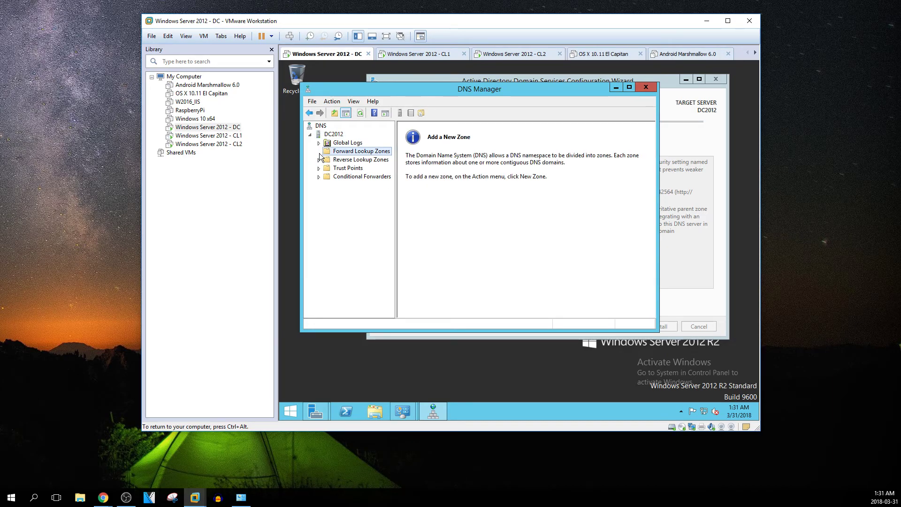
{"action": "left_click", "coordinate": [353, 170]}
{"action": "left_click", "coordinate": [351, 177]}
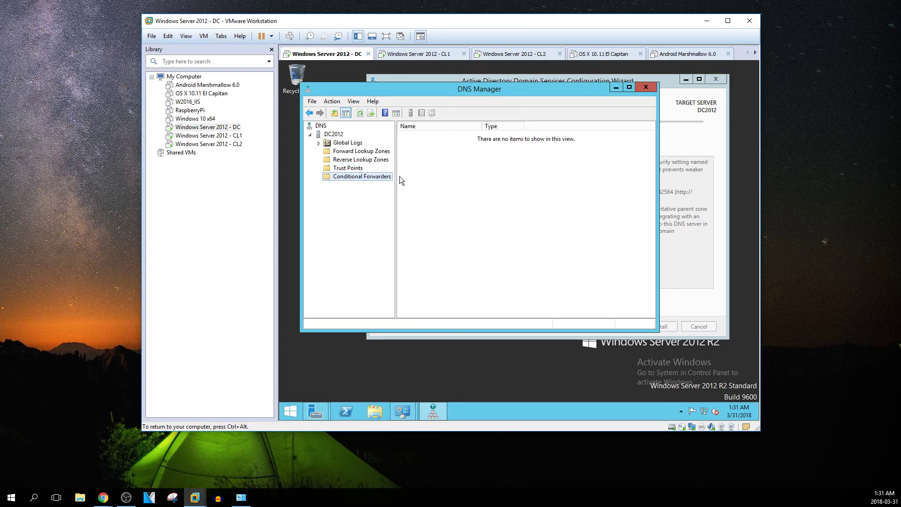
{"action": "left_click", "coordinate": [323, 135]}
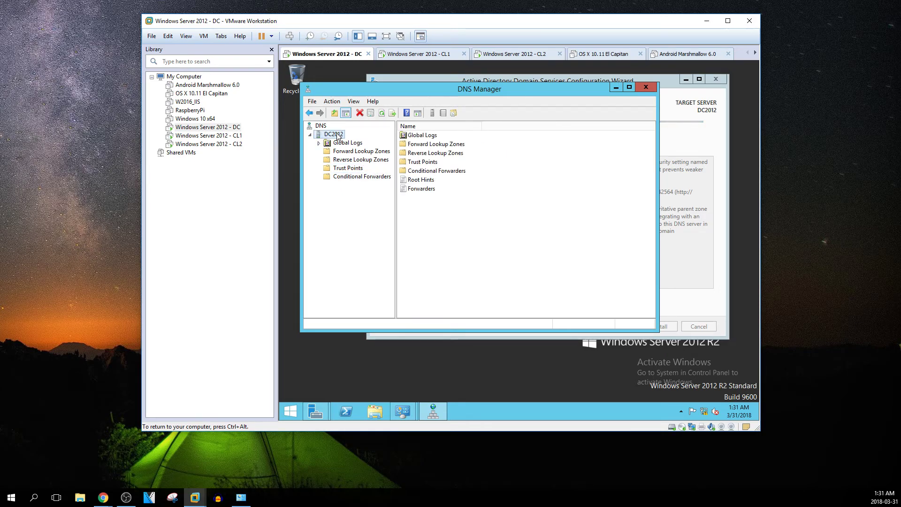
{"action": "left_click", "coordinate": [646, 87]}
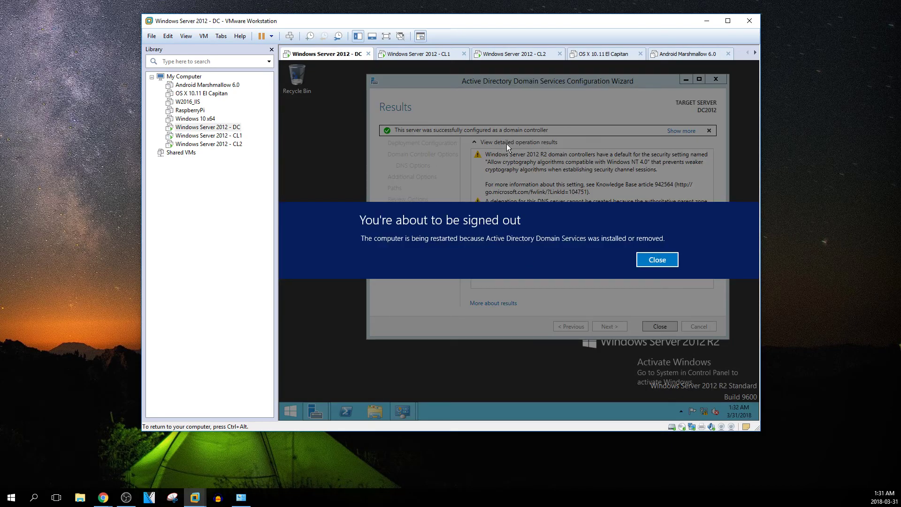
Dismiss the 'You're about to be signed out' notice and close the AD DS Configuration Wizard
{"action": "left_click", "coordinate": [655, 260]}
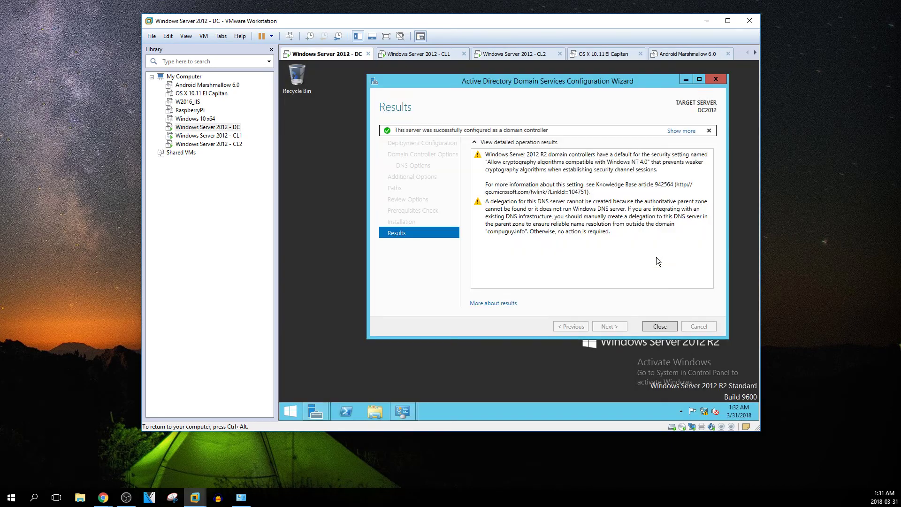
{"action": "left_click", "coordinate": [659, 327]}
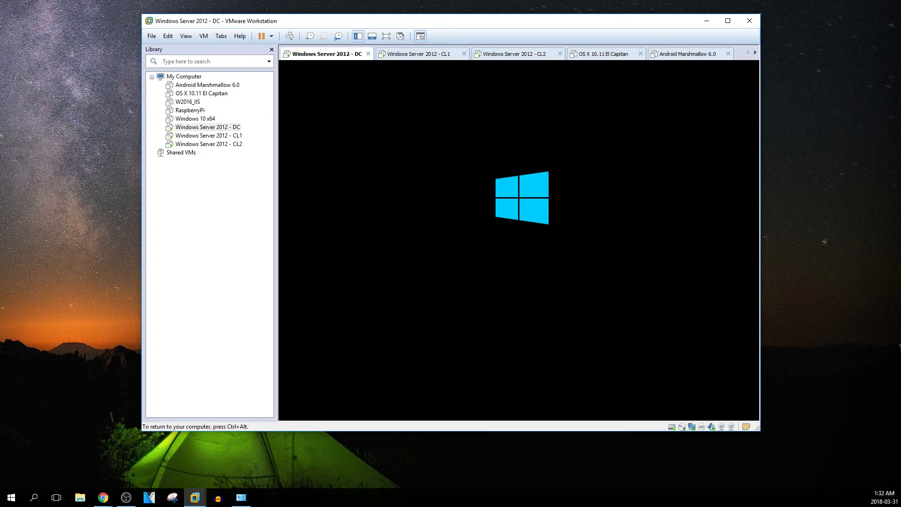
{"action": "key", "text": "ctrl+alt"}
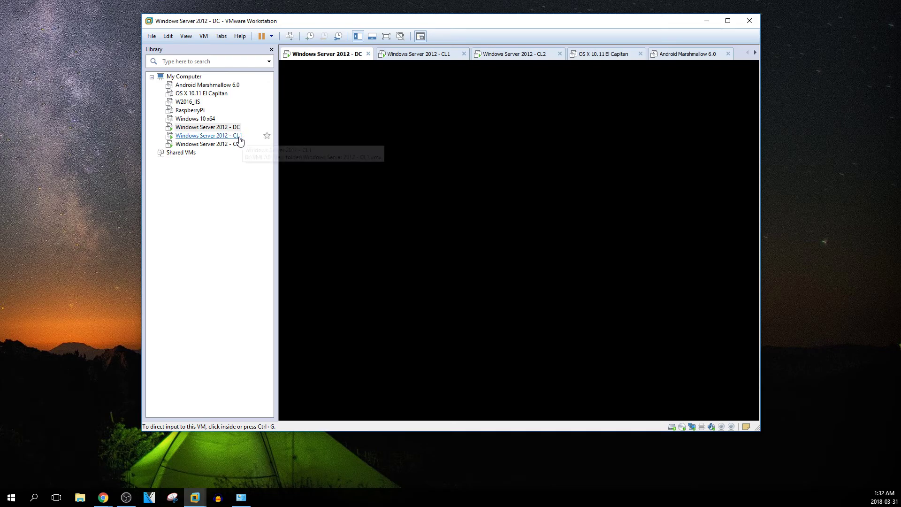
Check the Windows Server 2012 CL1 and CL2 virtual machines
{"action": "left_click", "coordinate": [237, 136]}
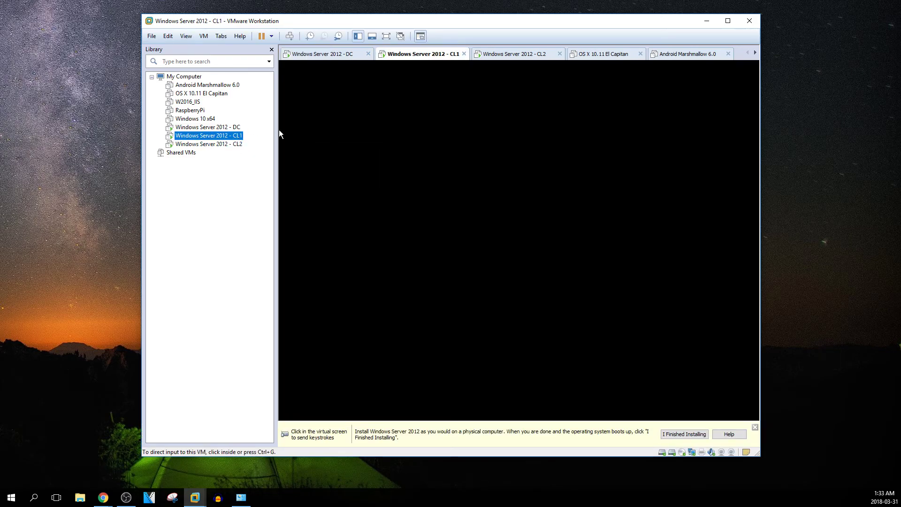
{"action": "left_click", "coordinate": [368, 133]}
{"action": "key", "text": "ctrl+alt"}
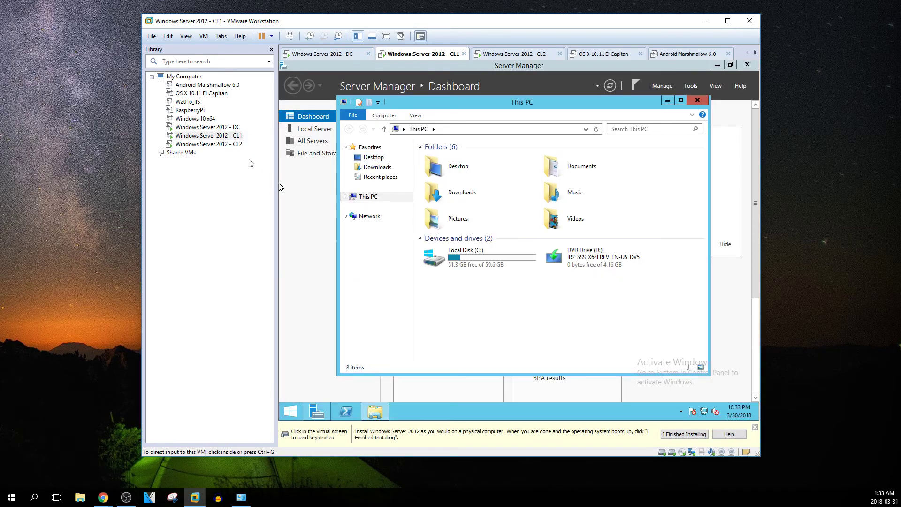
{"action": "left_click", "coordinate": [233, 144]}
{"action": "left_click", "coordinate": [417, 138]}
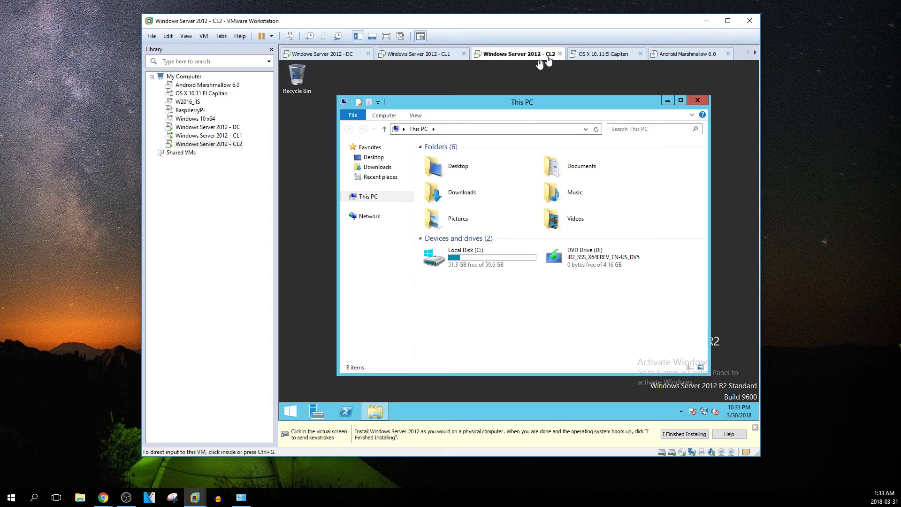
Close the OS X El Capitan, Android Marshmallow, RaspberryPi and Windows 10 x64 tabs
{"action": "left_click", "coordinate": [640, 53]}
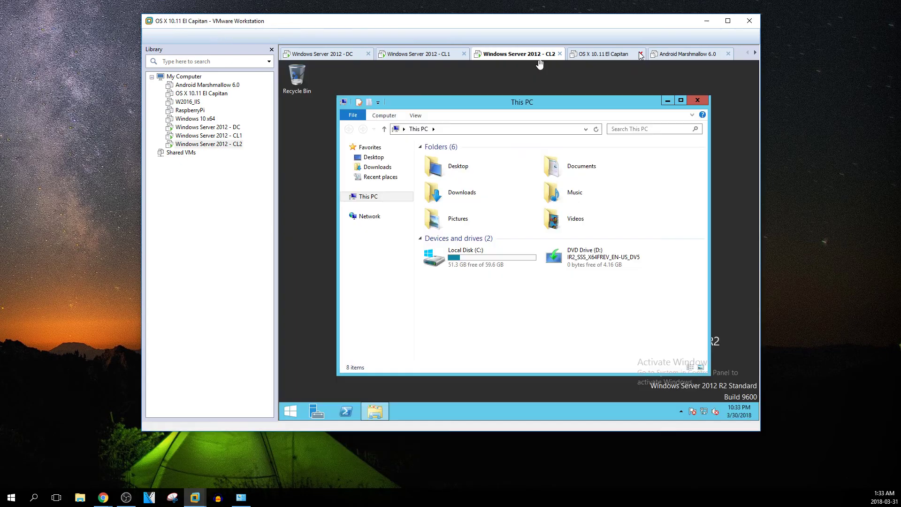
{"action": "left_click", "coordinate": [652, 55]}
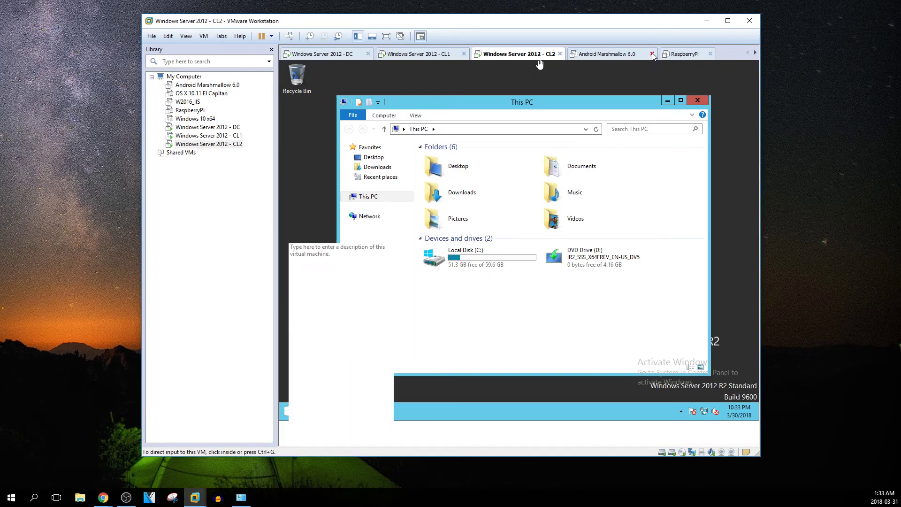
{"action": "left_click", "coordinate": [618, 53]}
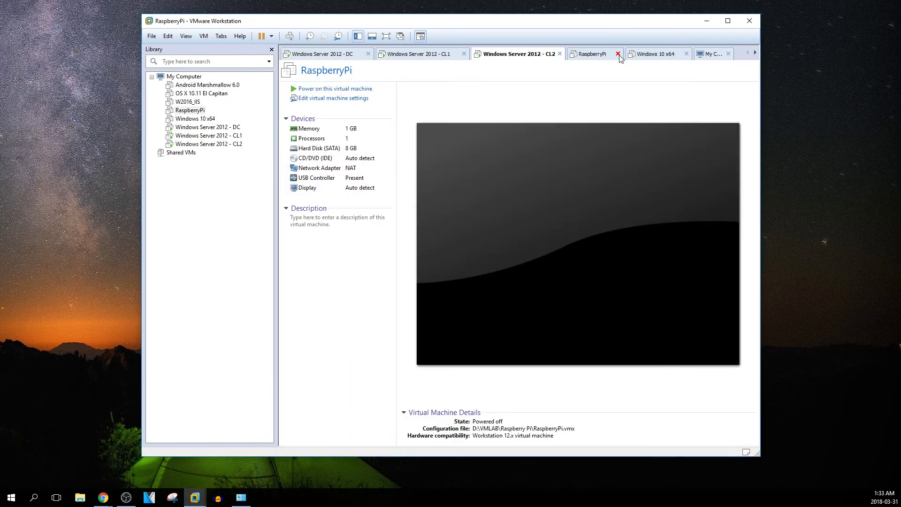
{"action": "left_click", "coordinate": [618, 56]}
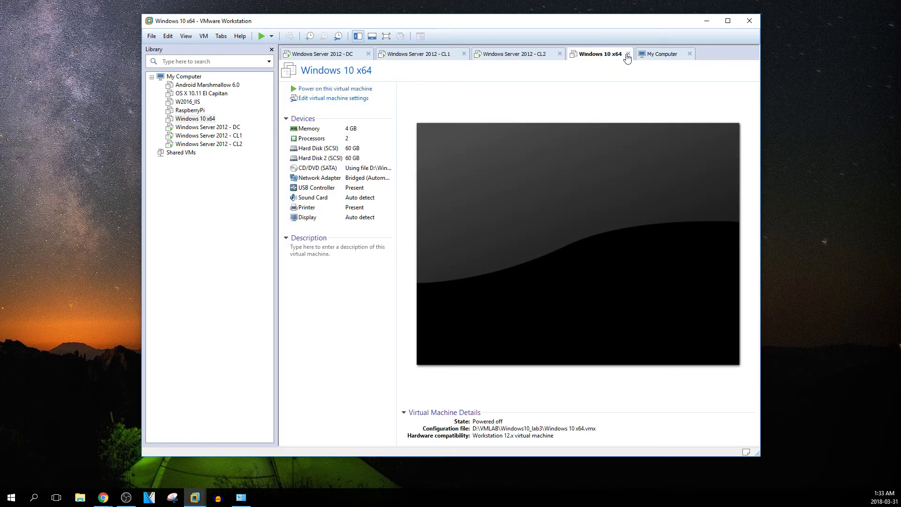
{"action": "left_click", "coordinate": [629, 54]}
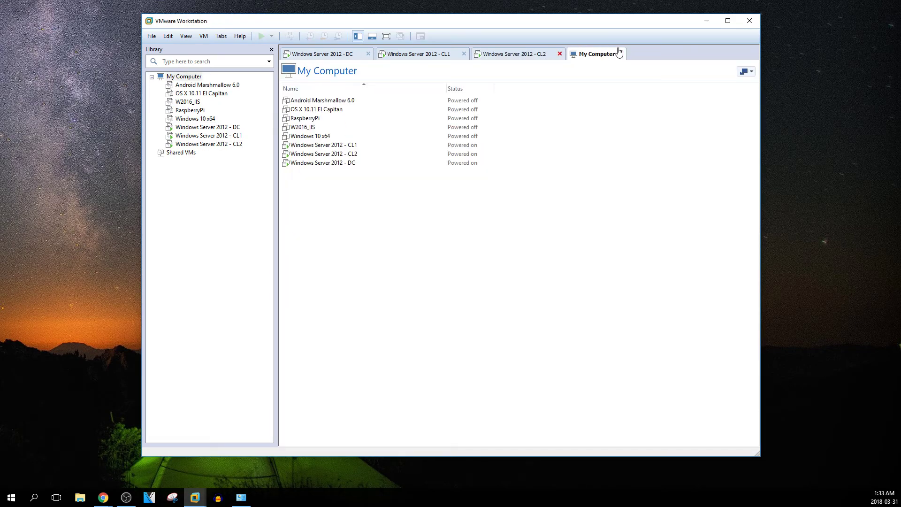
Return to the restarting Windows Server 2012 DC machine after rechecking CL1 and CL2
{"action": "left_click", "coordinate": [339, 55]}
{"action": "left_click", "coordinate": [504, 176]}
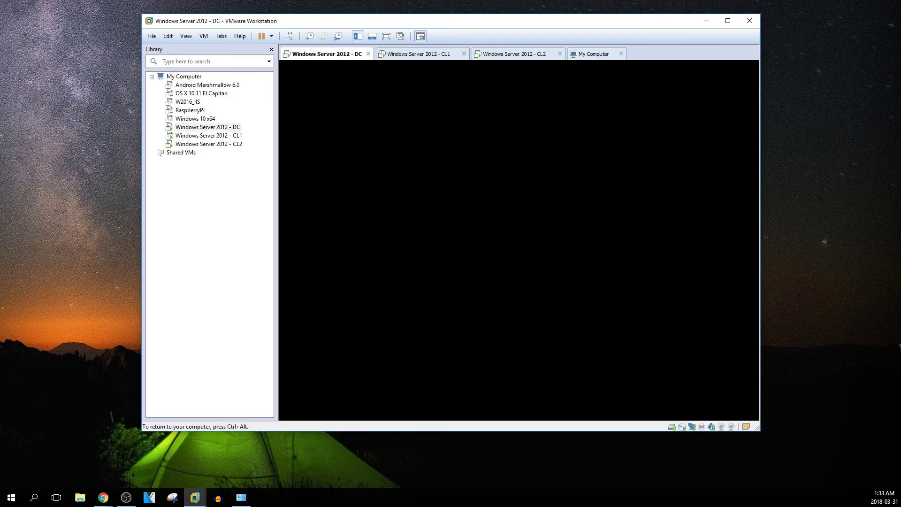
{"action": "key", "text": "ctrl+alt"}
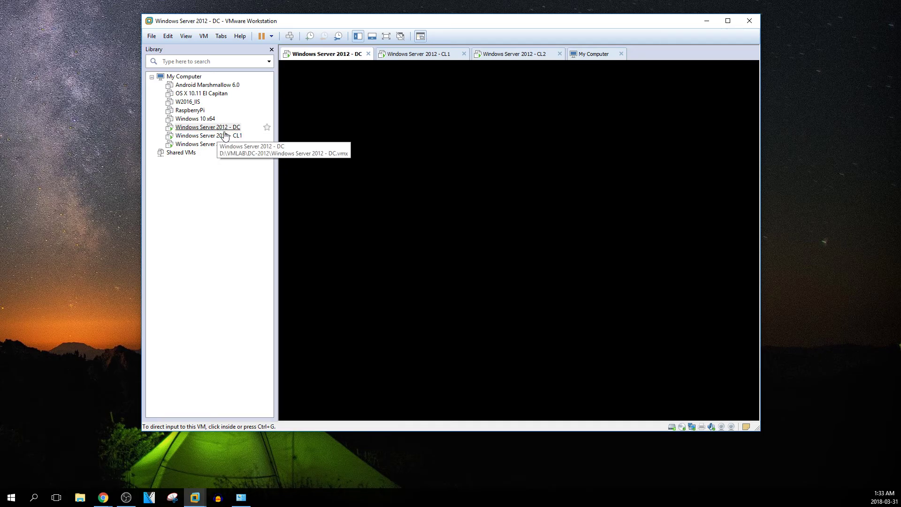
{"action": "key", "text": "ctrl+g"}
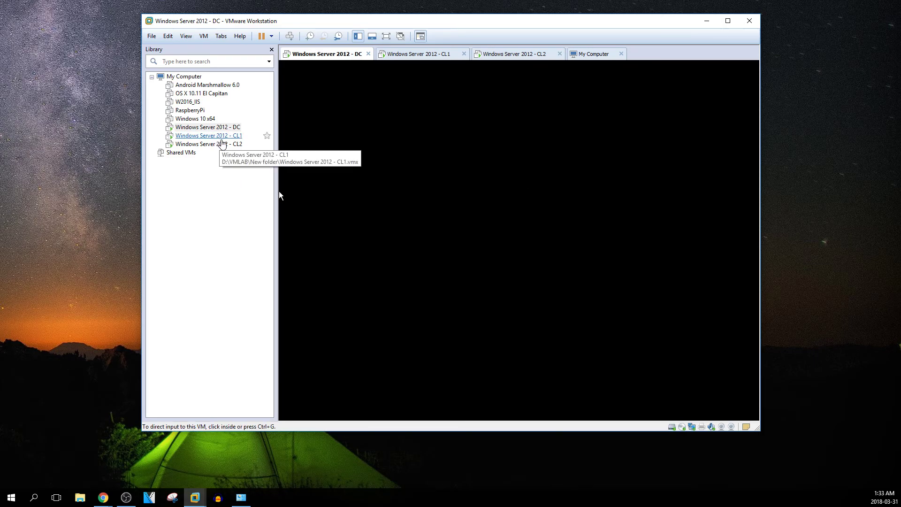
{"action": "left_click", "coordinate": [220, 135]}
{"action": "left_click", "coordinate": [231, 144]}
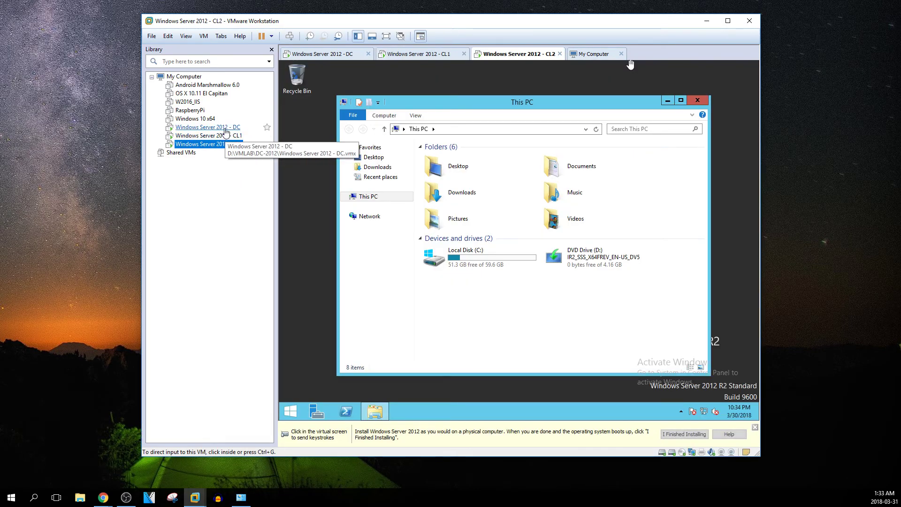
{"action": "left_click", "coordinate": [225, 128]}
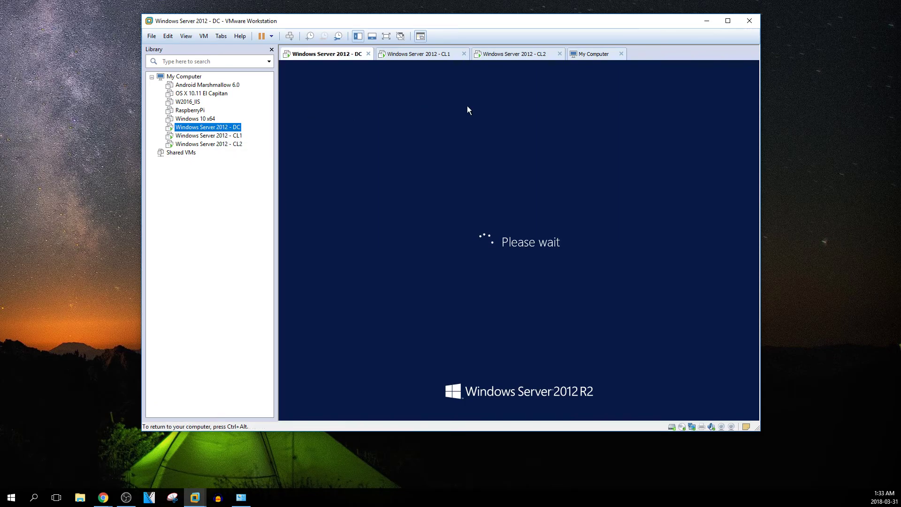
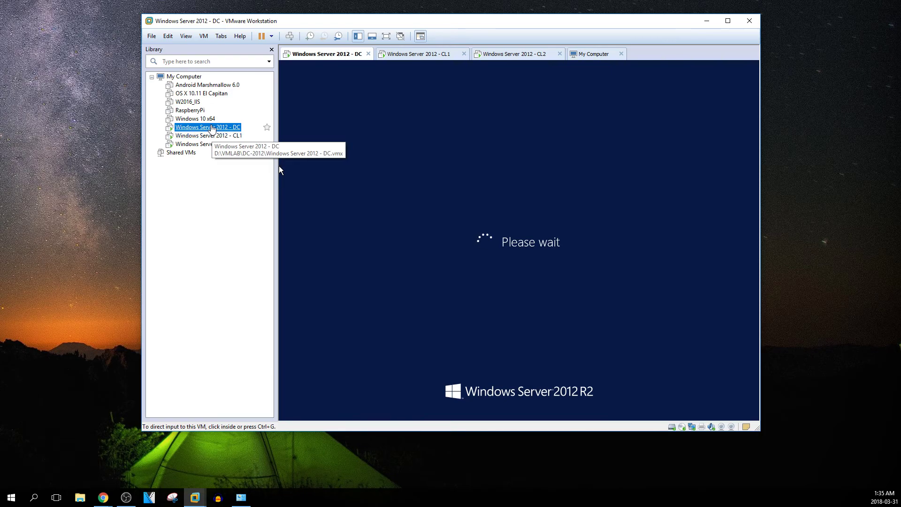
Review the DC machine's hardware settings (processor, disk, CD/DVD, network, USB, display) and close them unchanged
{"action": "right_click", "coordinate": [212, 126]}
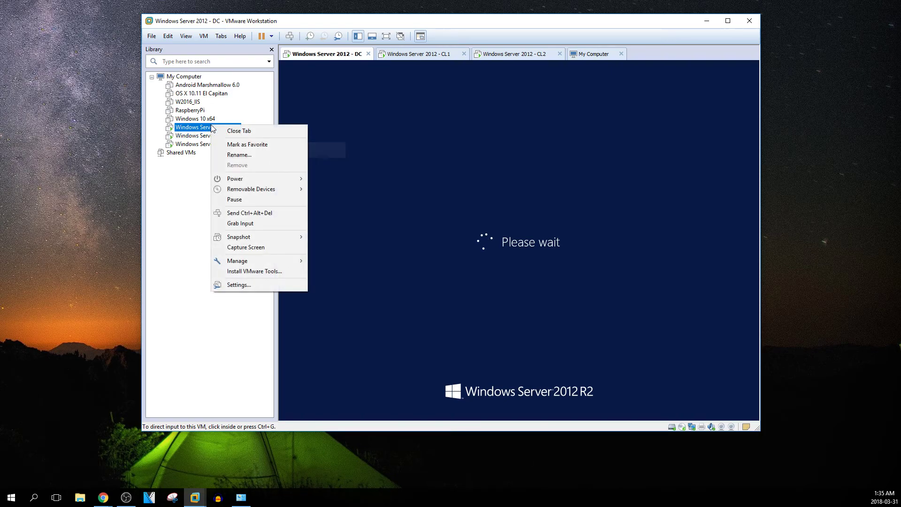
{"action": "left_click", "coordinate": [237, 283]}
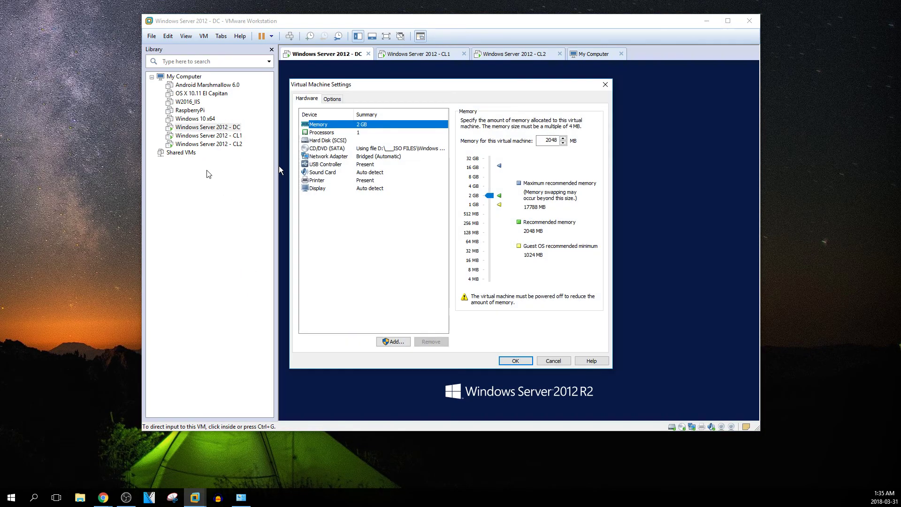
{"action": "left_click", "coordinate": [324, 132]}
{"action": "left_click", "coordinate": [346, 140]}
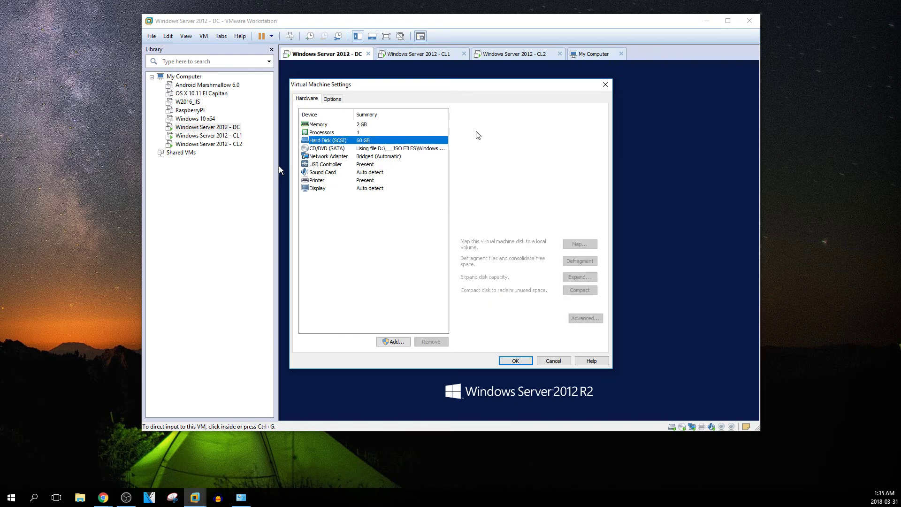
{"action": "left_click", "coordinate": [337, 149]}
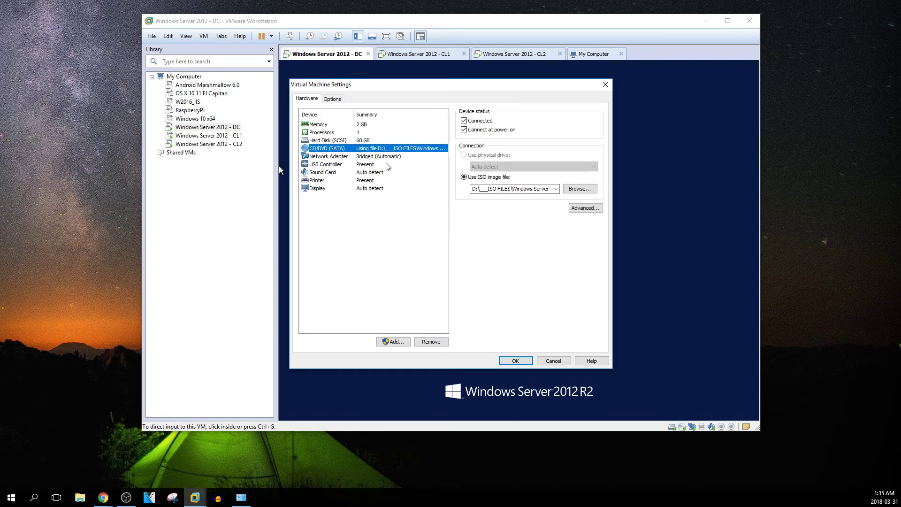
{"action": "left_click", "coordinate": [363, 158]}
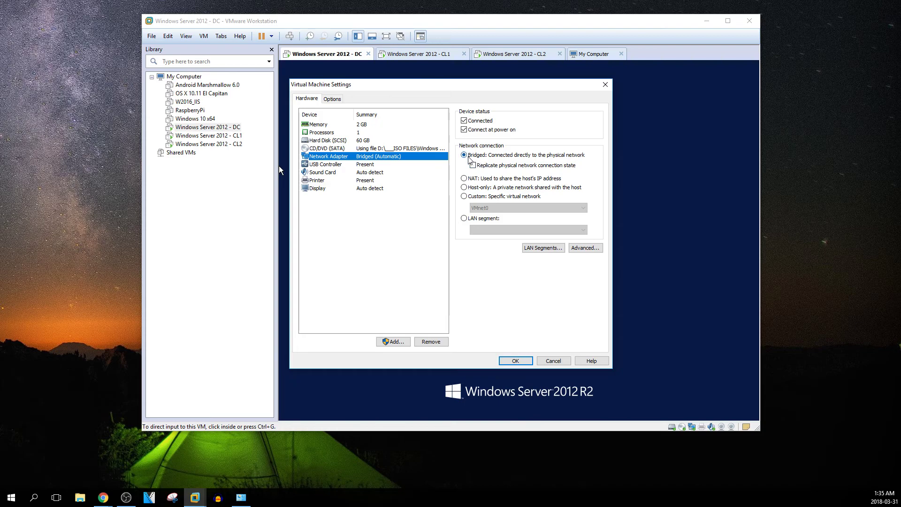
{"action": "left_click", "coordinate": [364, 165]}
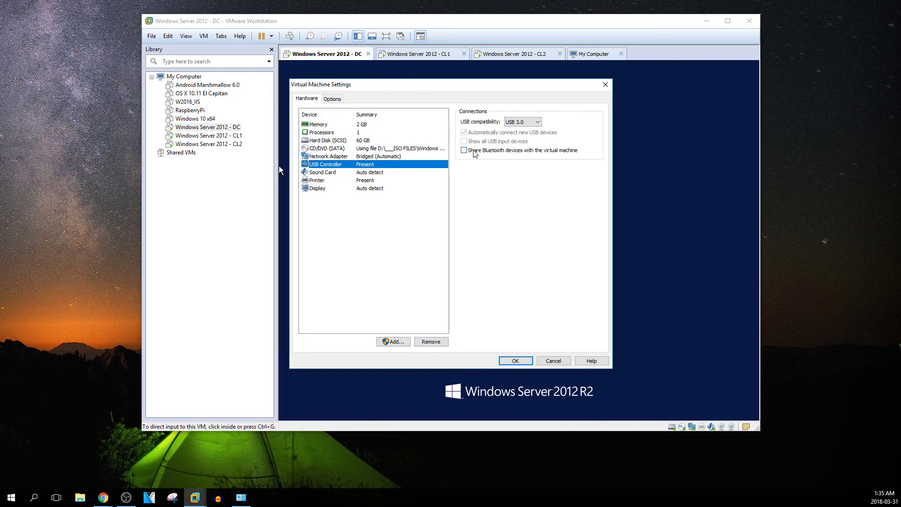
{"action": "left_click", "coordinate": [323, 188]}
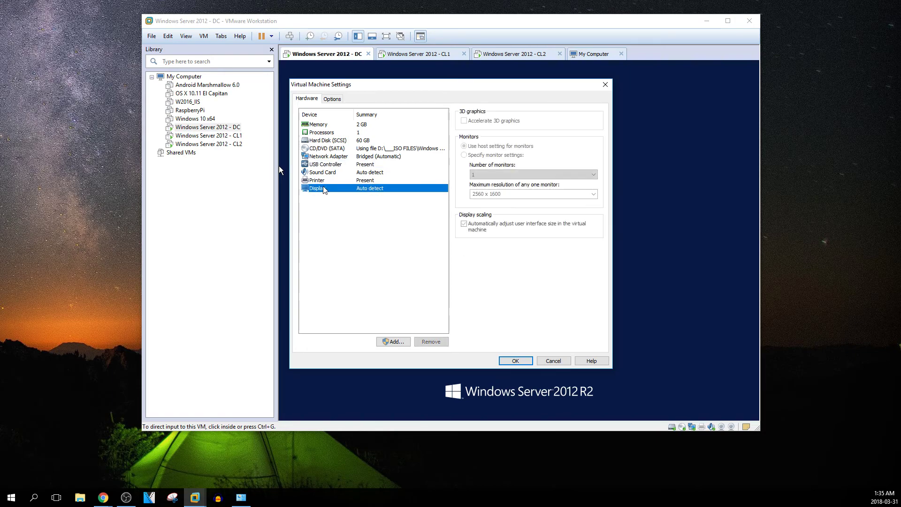
{"action": "left_click", "coordinate": [323, 180]}
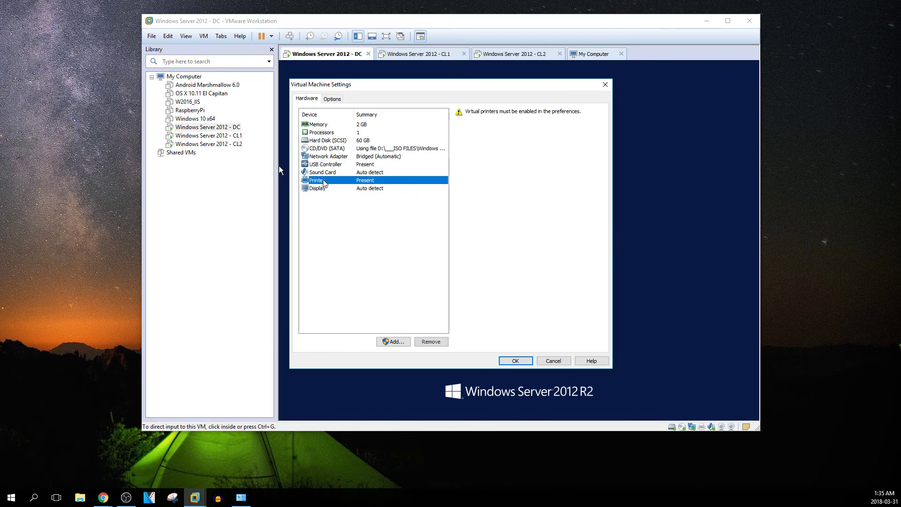
{"action": "left_click", "coordinate": [323, 172]}
{"action": "left_click", "coordinate": [324, 180]}
{"action": "left_click", "coordinate": [323, 172]}
{"action": "left_click", "coordinate": [323, 165]}
{"action": "left_click", "coordinate": [332, 98]}
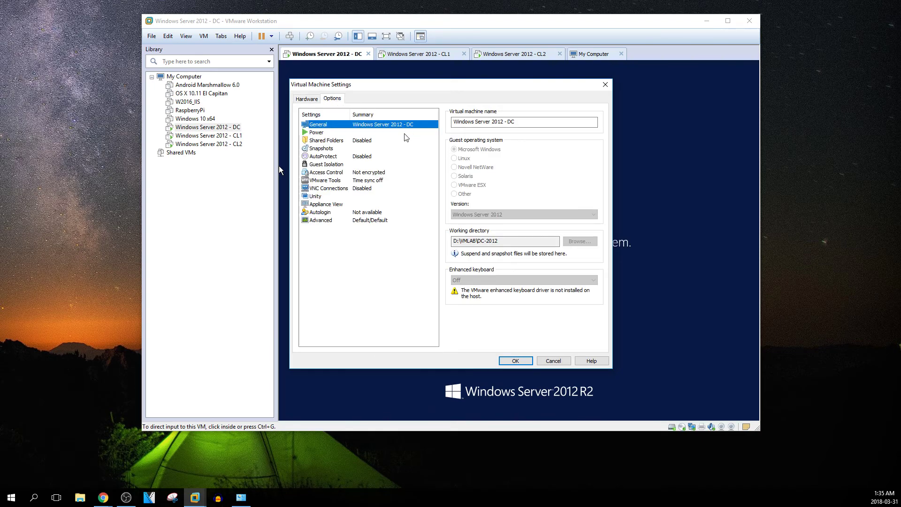
{"action": "left_click", "coordinate": [516, 360]}
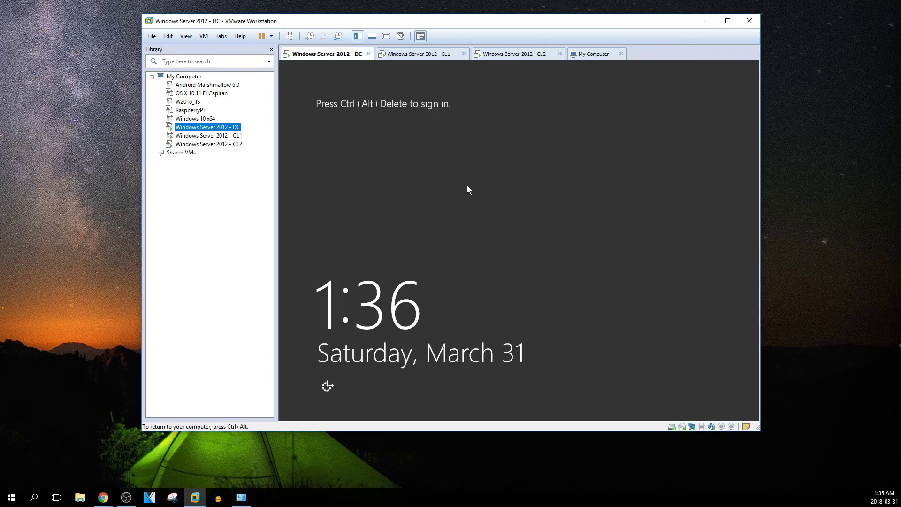
Send Ctrl+Alt+Del to the DC and enter the Administrator password, retrying after incorrect-password errors
{"action": "key", "text": "ctrl+alt"}
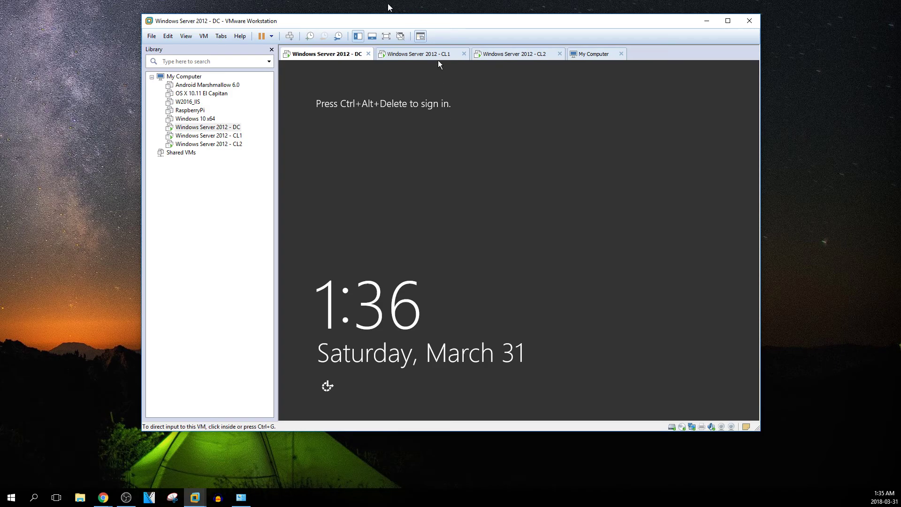
{"action": "right_click", "coordinate": [231, 128]}
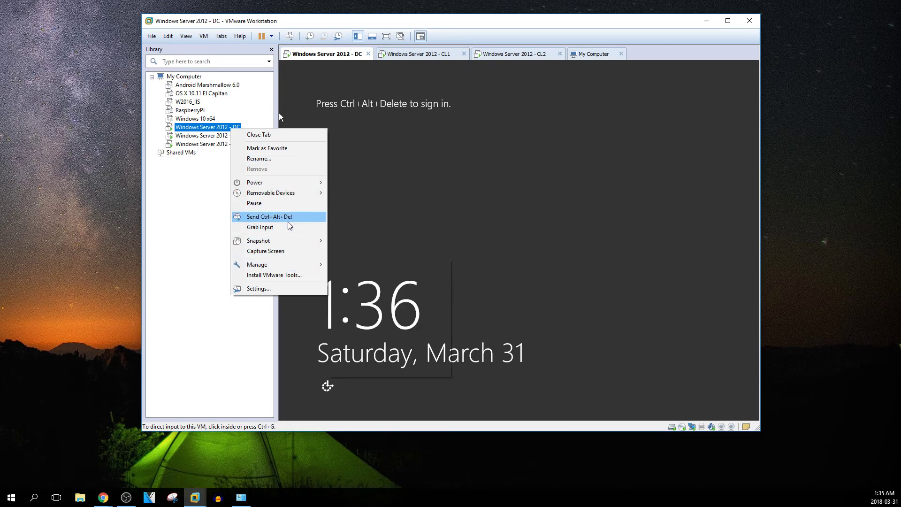
{"action": "left_click", "coordinate": [269, 217]}
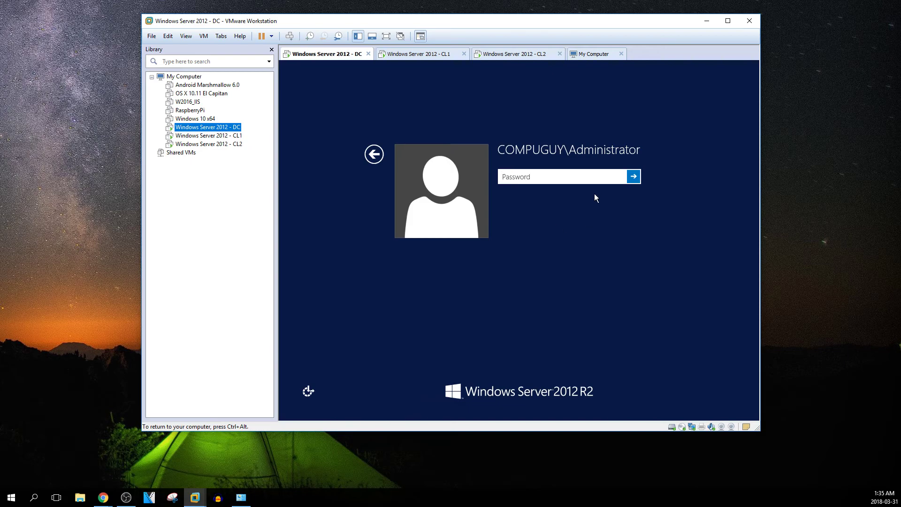
{"action": "left_click", "coordinate": [587, 179]}
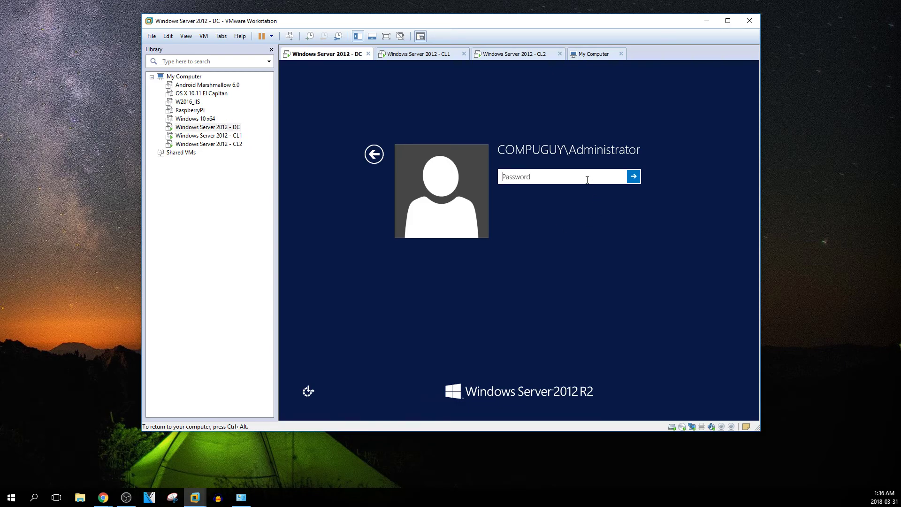
{"action": "type", "text": "********"}
{"action": "key", "text": "Return"}
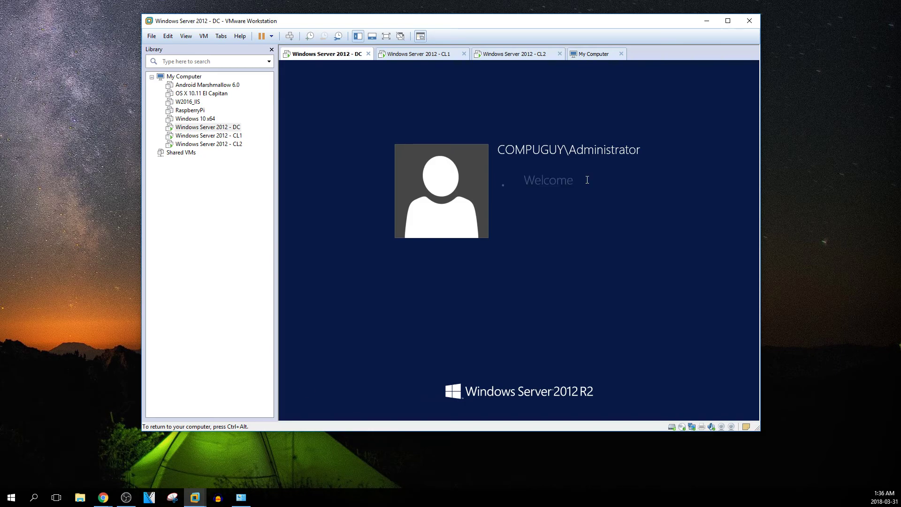
{"action": "key", "text": "Return"}
{"action": "type", "text": "********"}
{"action": "key", "text": "Return"}
{"action": "key", "text": "Return"}
{"action": "key", "text": "Return"}
{"action": "key", "text": "Return"}
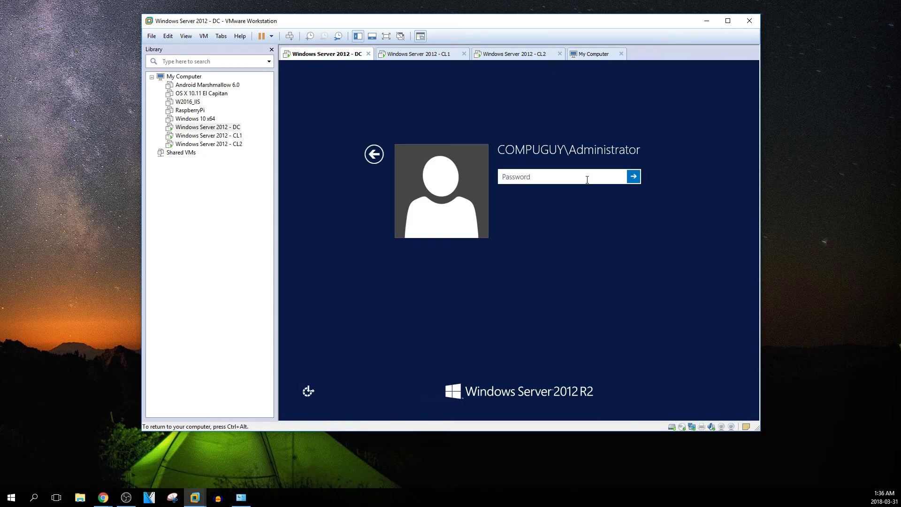
{"action": "type", "text": "********"}
{"action": "key", "text": "Return"}
{"action": "key", "text": "Return"}
{"action": "type", "text": "********"}
{"action": "key", "text": "Return"}
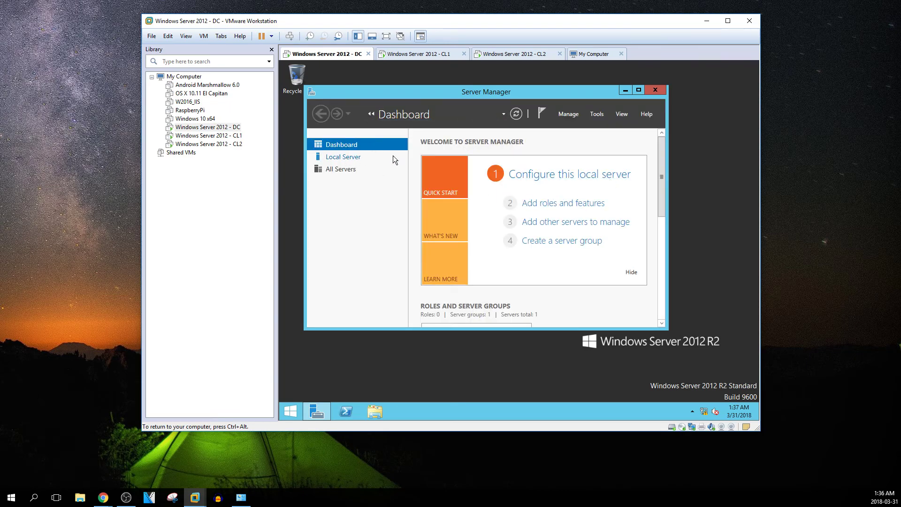
Maximize, then close Server Manager and launch Active Directory Users and Computers from Control Panel's Administrative Tools
{"action": "left_click", "coordinate": [638, 90]}
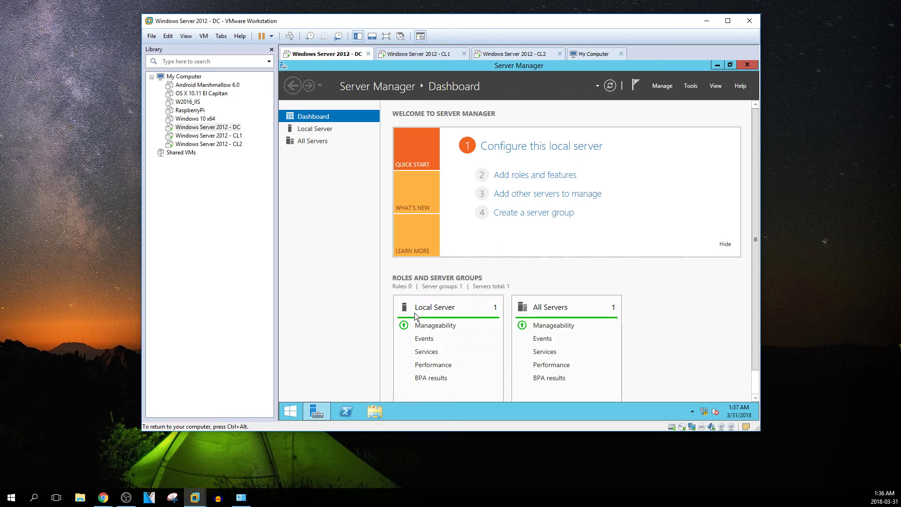
{"action": "left_click", "coordinate": [748, 66]}
{"action": "left_click", "coordinate": [292, 409]}
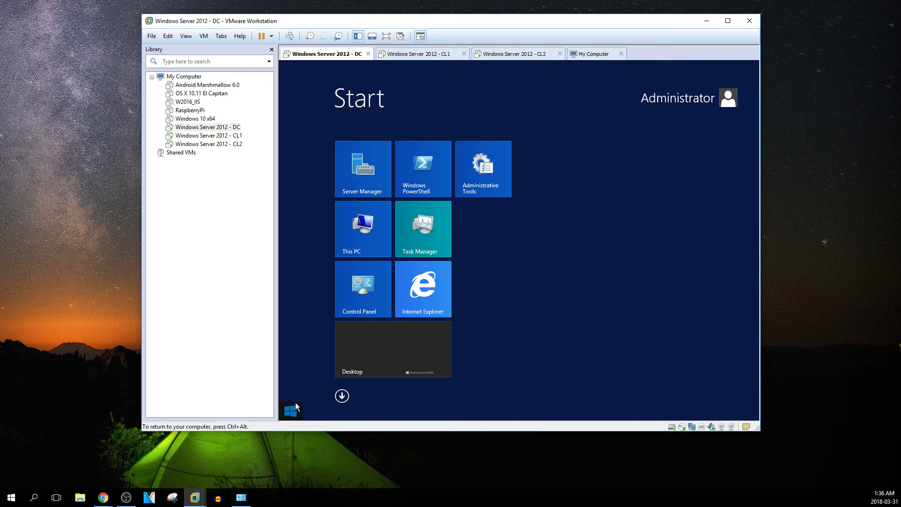
{"action": "left_click", "coordinate": [365, 297]}
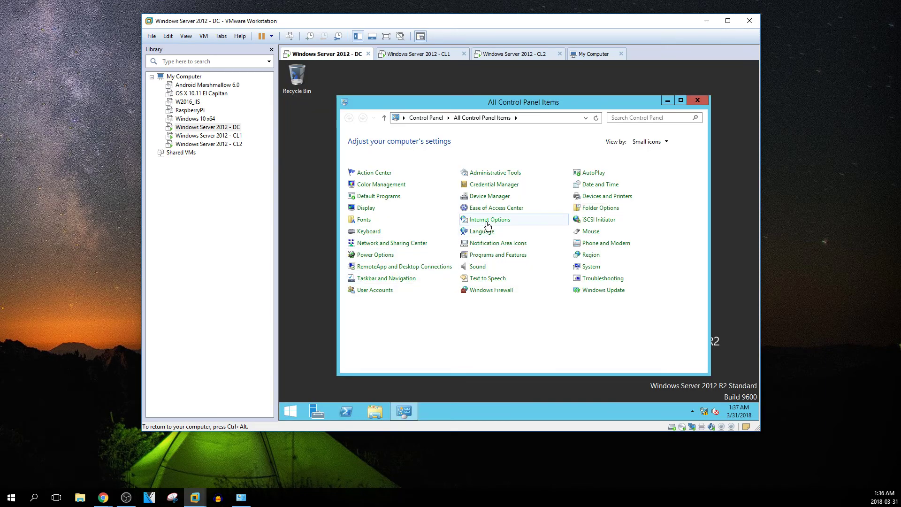
{"action": "left_click", "coordinate": [490, 173]}
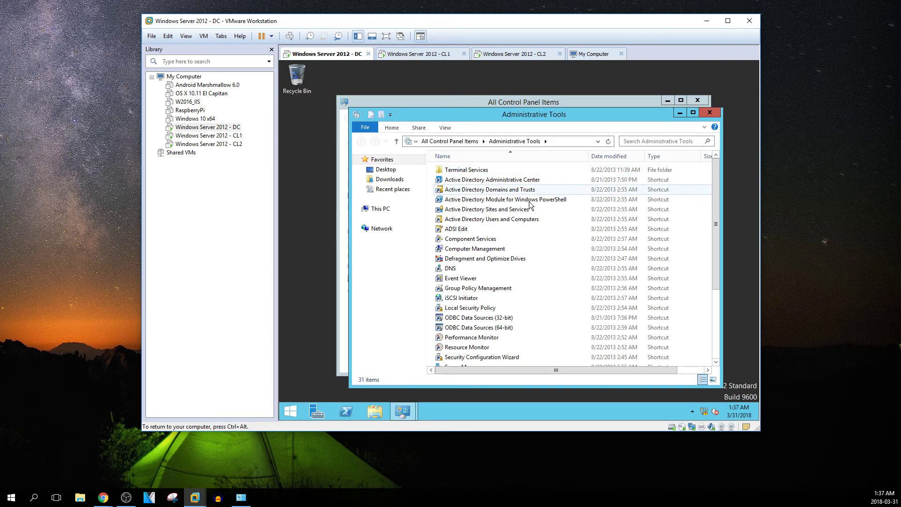
{"action": "left_click", "coordinate": [505, 219]}
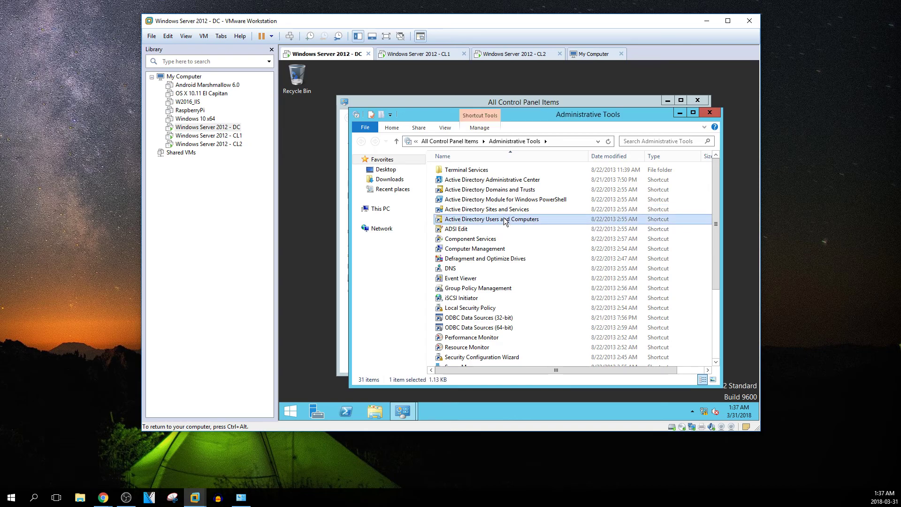
{"action": "double_click", "coordinate": [504, 218]}
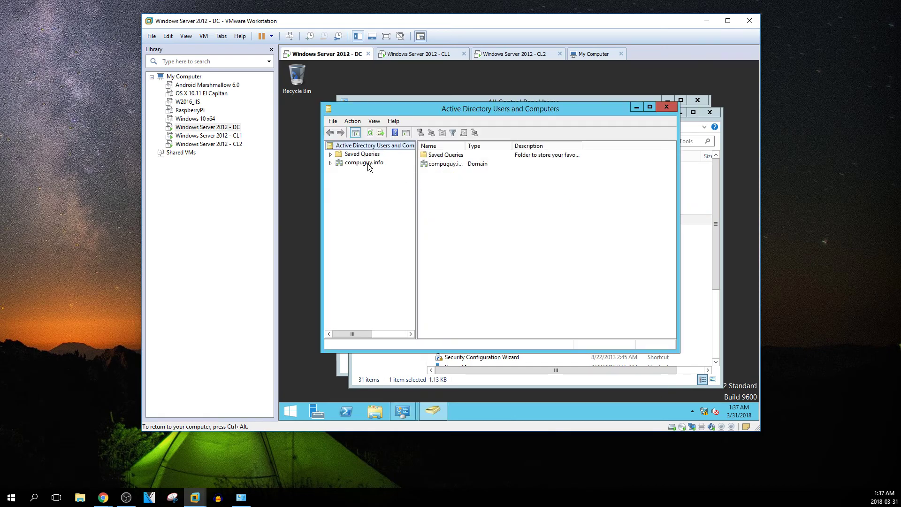
Expand compuguy.info and browse the Users container's Domain Computers, Domain Controllers and Domain Guests groups
{"action": "left_click", "coordinate": [367, 164]}
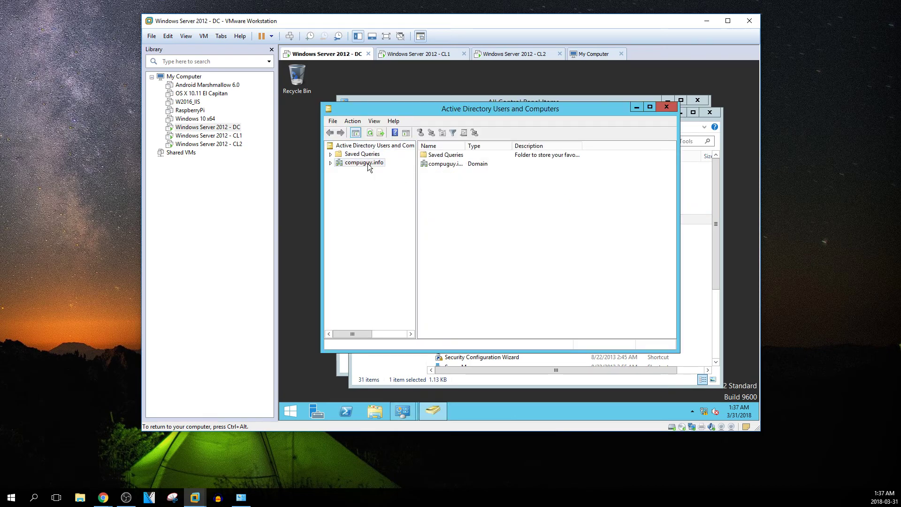
{"action": "left_click", "coordinate": [331, 163]}
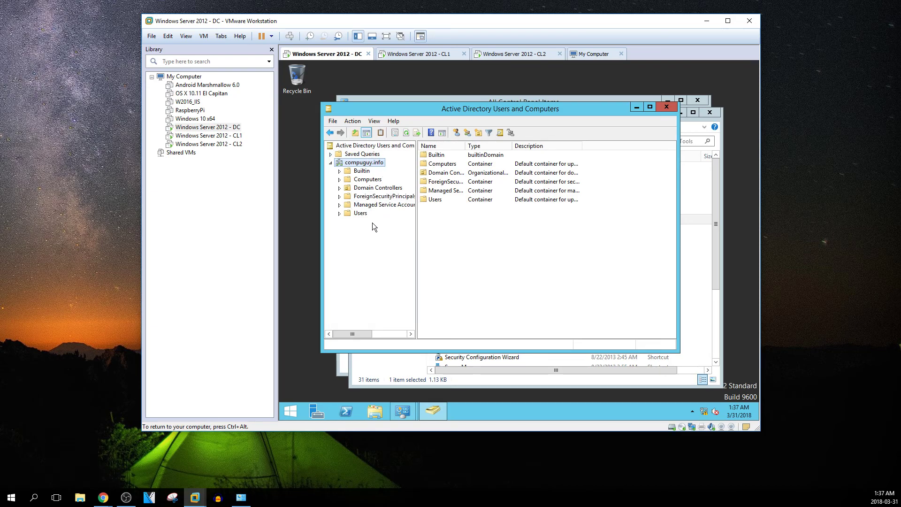
{"action": "left_click_drag", "start_coordinate": [379, 108], "coordinate": [400, 77]}
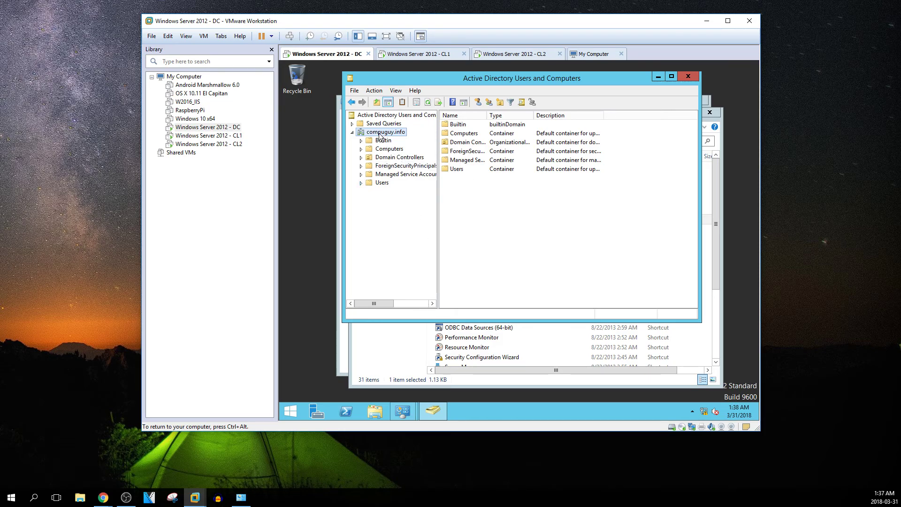
{"action": "left_click", "coordinate": [387, 184]}
{"action": "left_click_drag", "start_coordinate": [488, 113], "coordinate": [586, 111]}
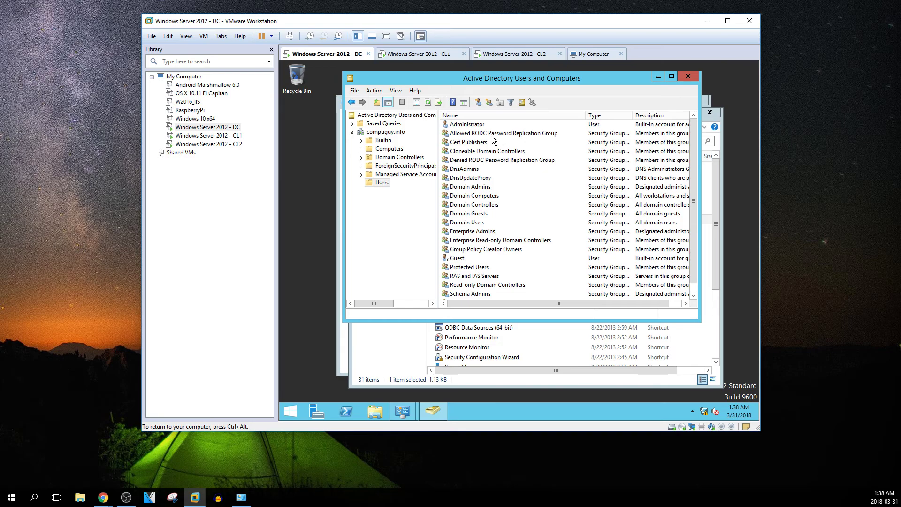
{"action": "scroll", "coordinate": [493, 141], "scroll_direction": "down", "scroll_amount": 1}
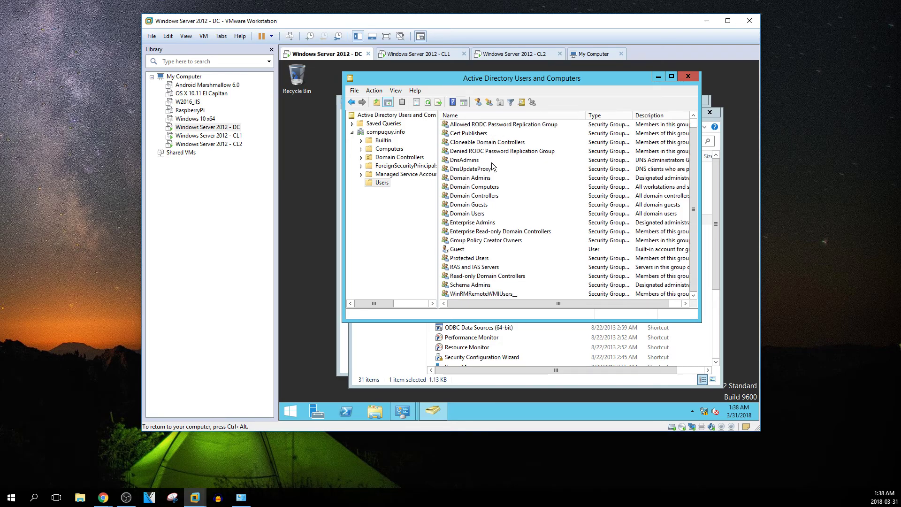
{"action": "left_click", "coordinate": [491, 187]}
{"action": "left_click", "coordinate": [481, 196]}
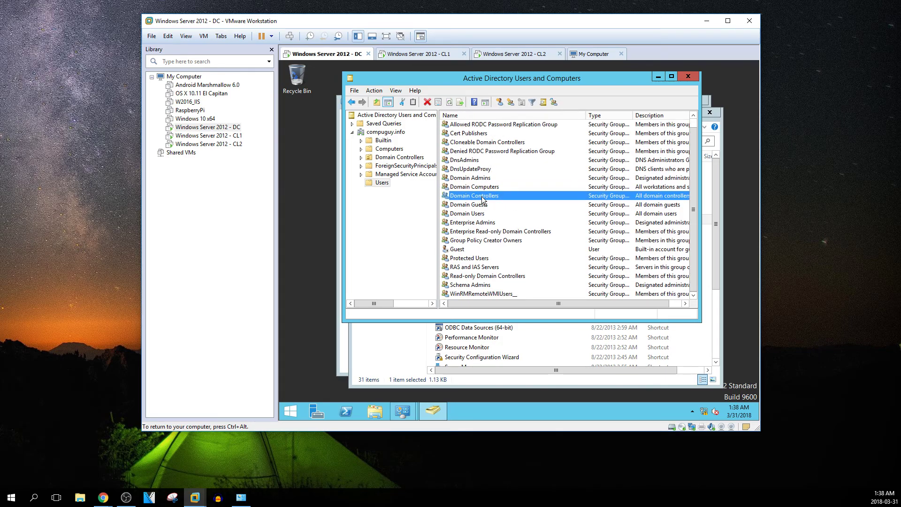
{"action": "left_click", "coordinate": [482, 205]}
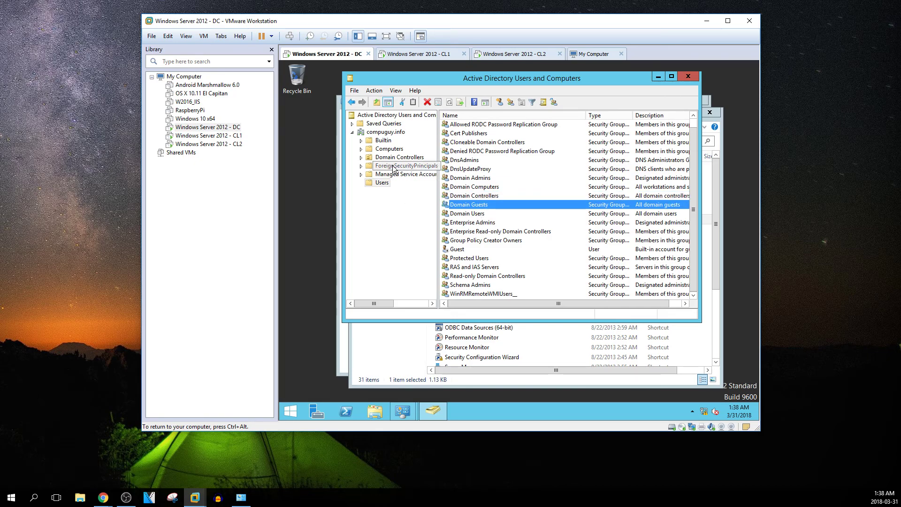
{"action": "scroll", "coordinate": [498, 266], "scroll_direction": "up", "scroll_amount": 1}
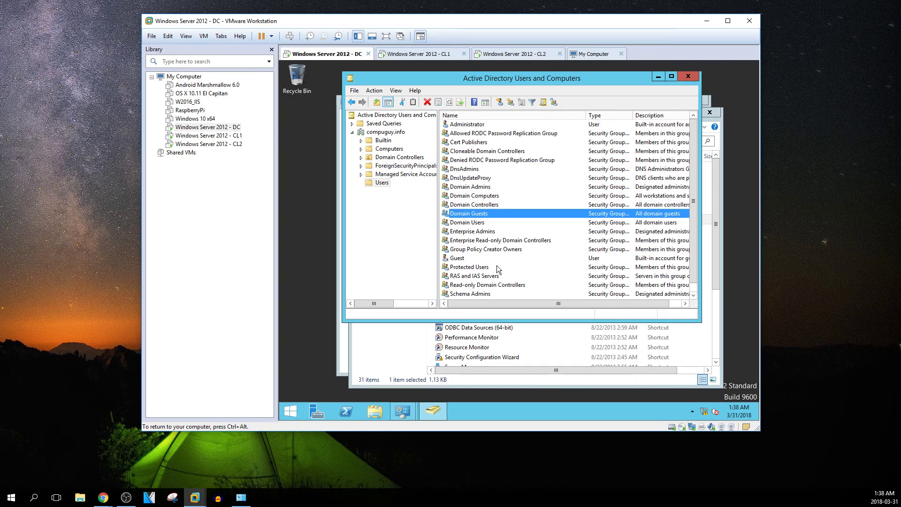
Show DC2012 in Domain Controllers and bring up actions for DC2012 and compuguy.info
{"action": "left_click", "coordinate": [388, 149]}
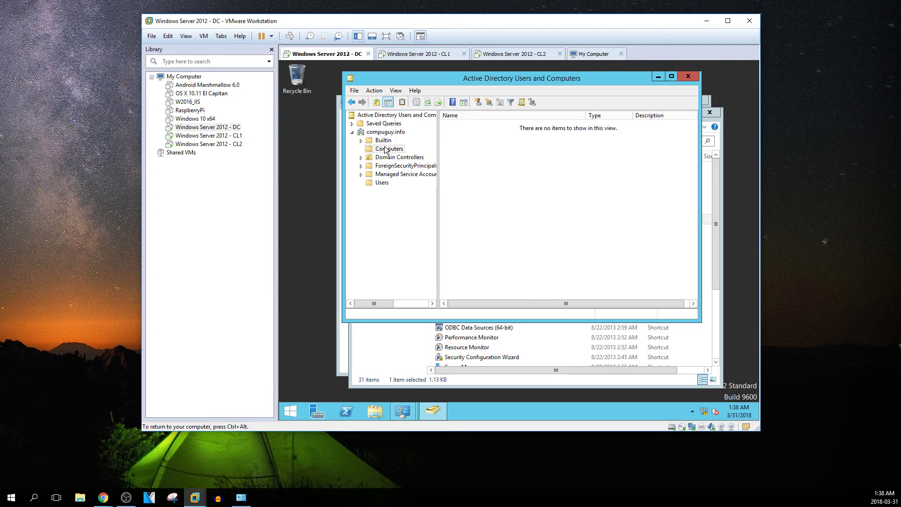
{"action": "left_click", "coordinate": [412, 160]}
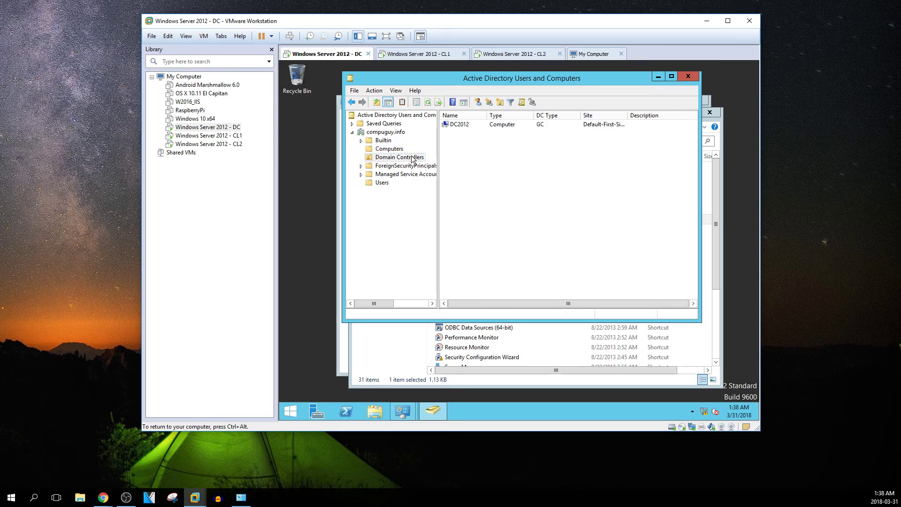
{"action": "left_click", "coordinate": [457, 125]}
{"action": "right_click", "coordinate": [460, 125]}
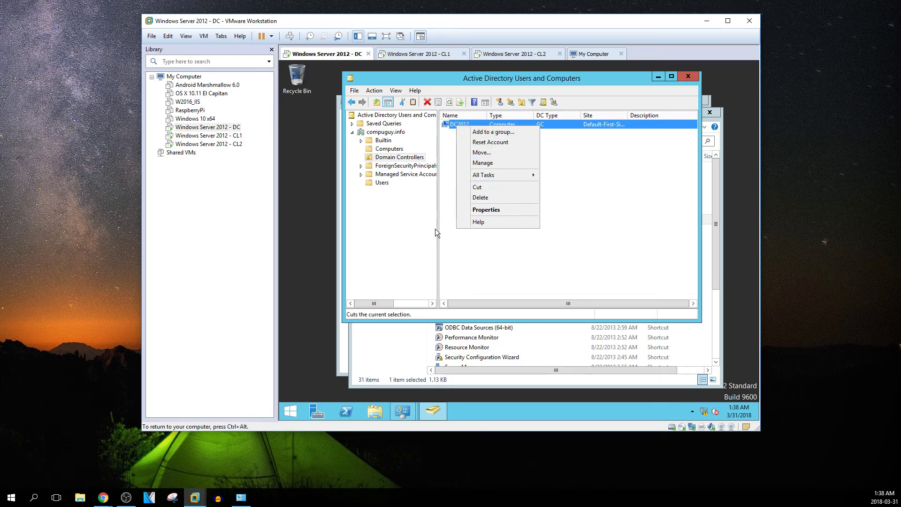
{"action": "right_click", "coordinate": [399, 132]}
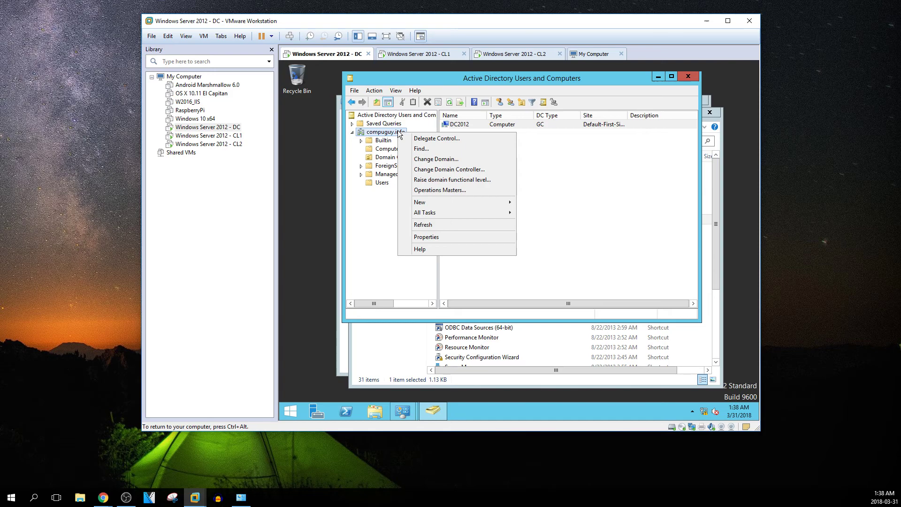
{"action": "left_click", "coordinate": [435, 190]}
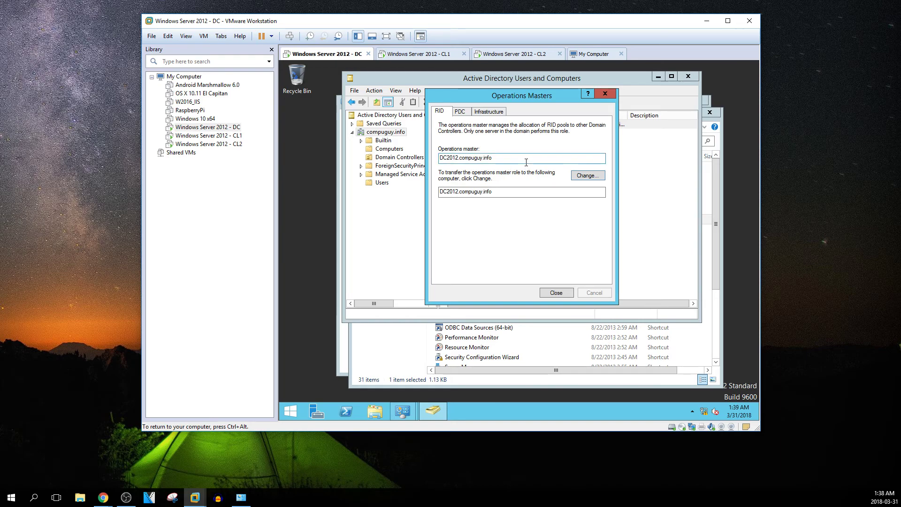
{"action": "left_click_drag", "start_coordinate": [513, 158], "coordinate": [437, 161]}
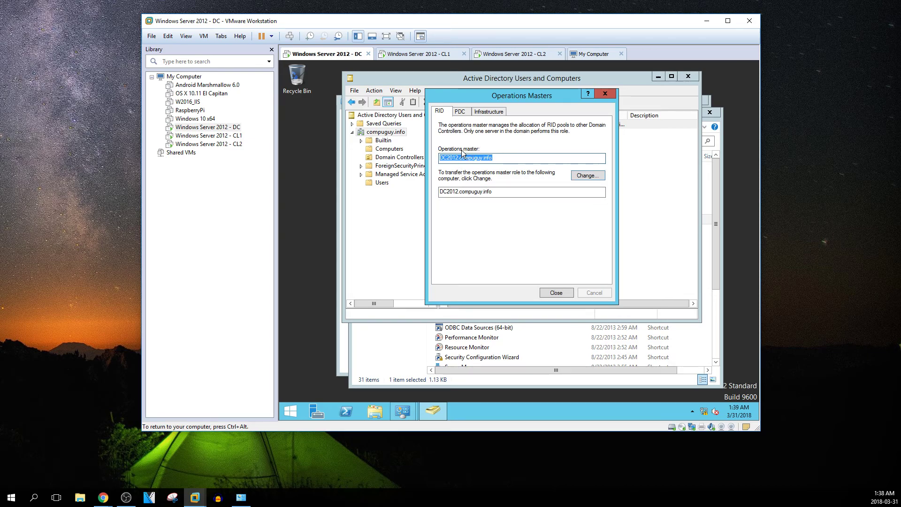
{"action": "left_click", "coordinate": [466, 113]}
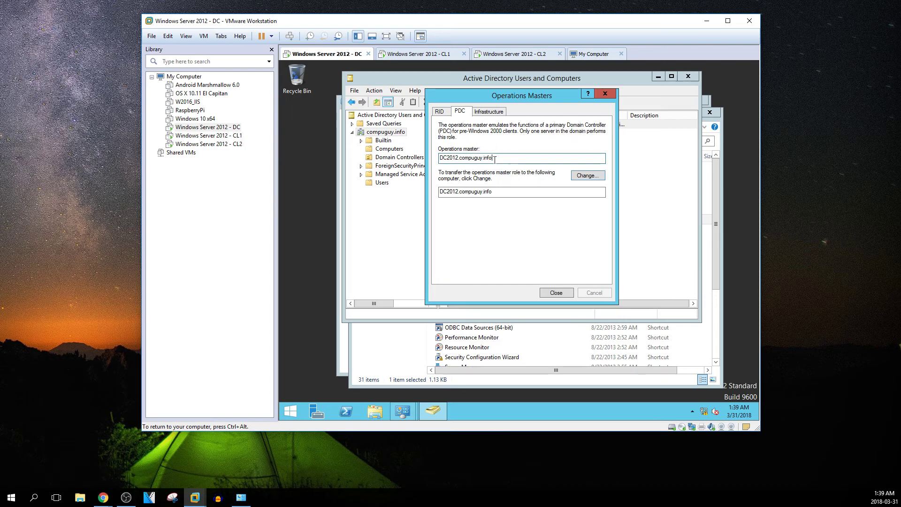
{"action": "left_click_drag", "start_coordinate": [510, 159], "coordinate": [436, 162]}
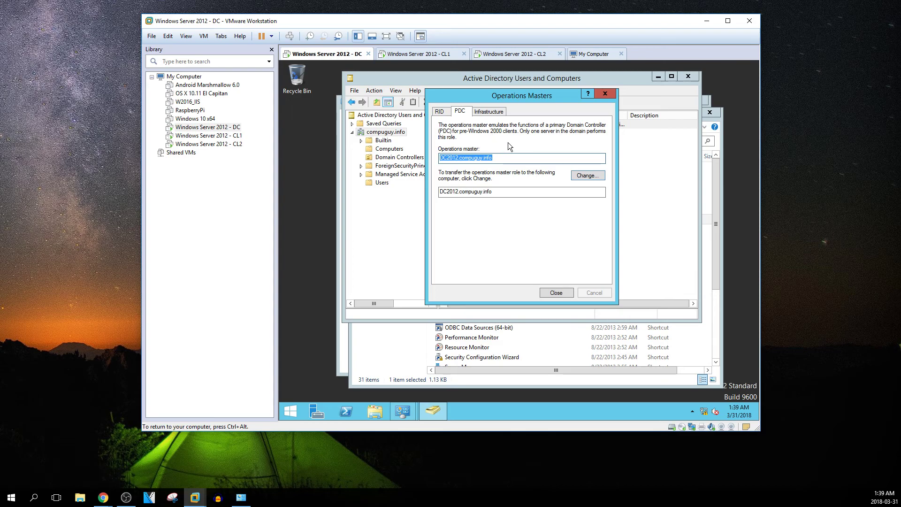
{"action": "left_click", "coordinate": [495, 113]}
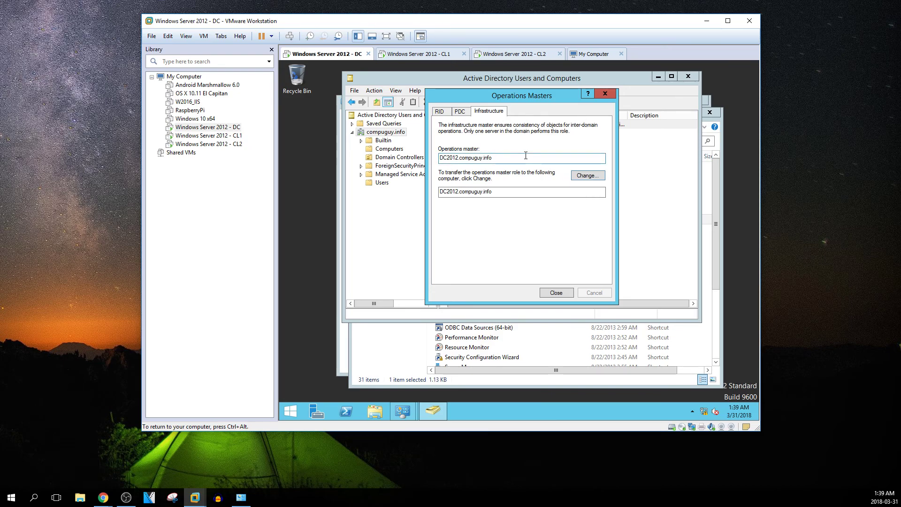
{"action": "left_click", "coordinate": [460, 112]}
{"action": "left_click", "coordinate": [440, 112]}
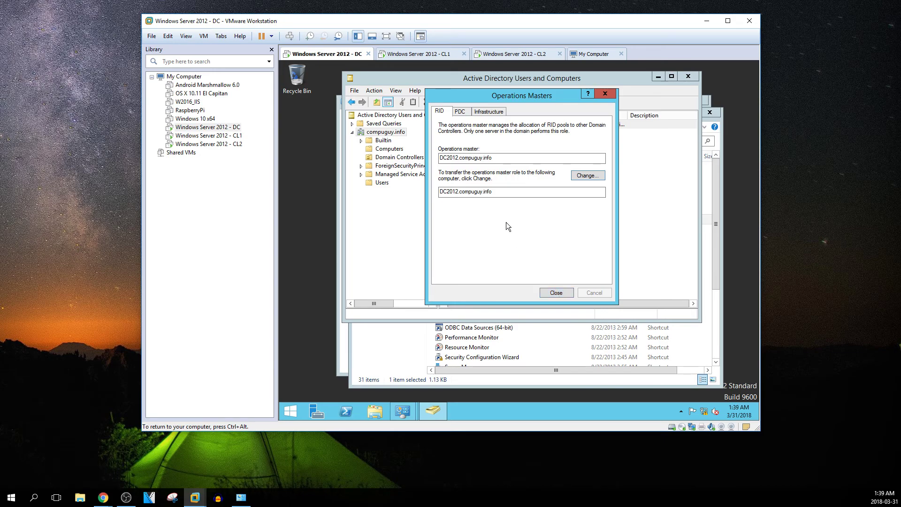
{"action": "left_click", "coordinate": [565, 291]}
Browse the domain's containers, then add an organizational unit named Printers under compuguy.info
{"action": "left_click", "coordinate": [387, 133]}
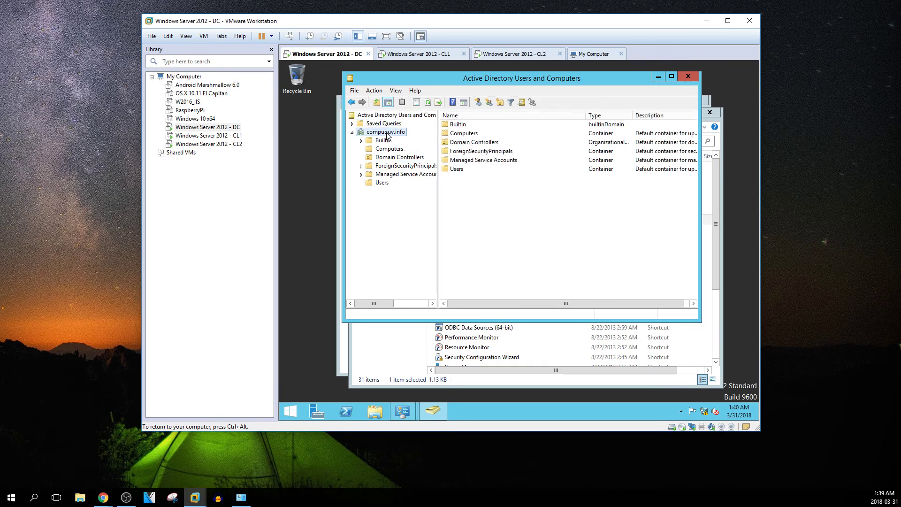
{"action": "left_click", "coordinate": [381, 183]}
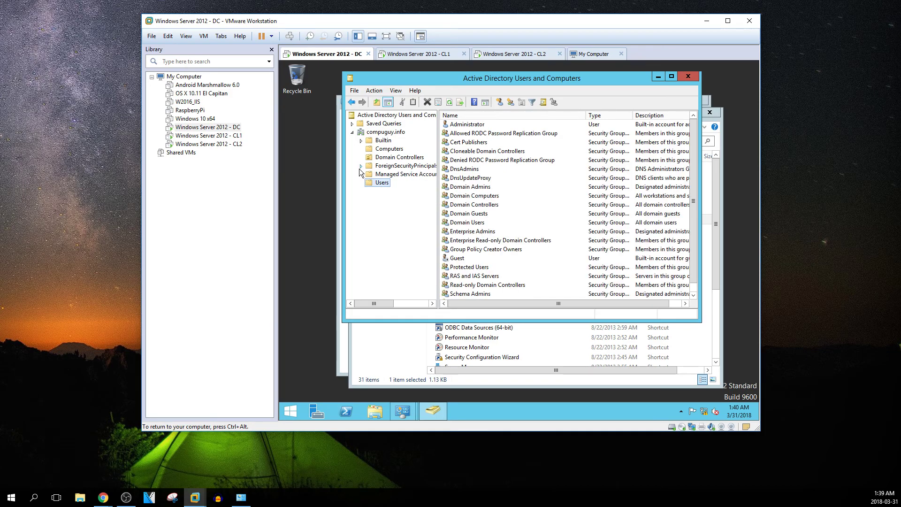
{"action": "right_click", "coordinate": [376, 142]}
{"action": "right_click", "coordinate": [400, 133]}
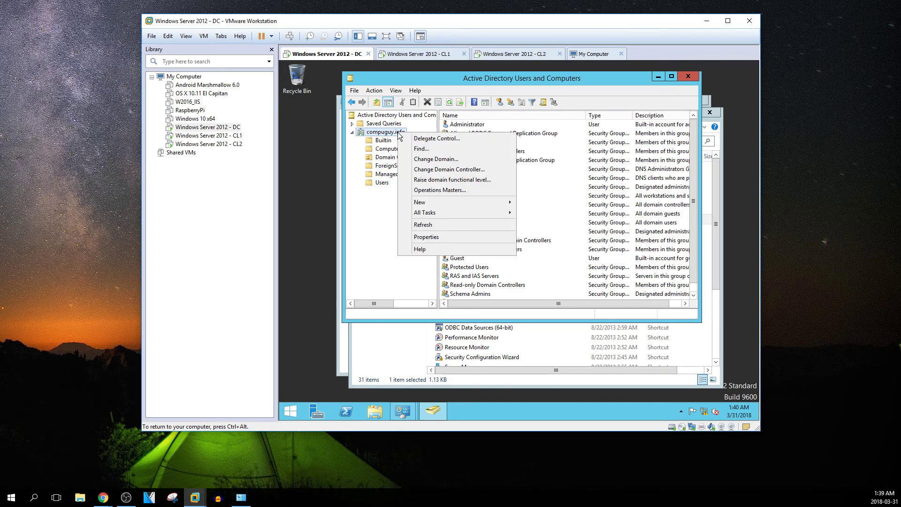
{"action": "mouse_move", "coordinate": [457, 203]}
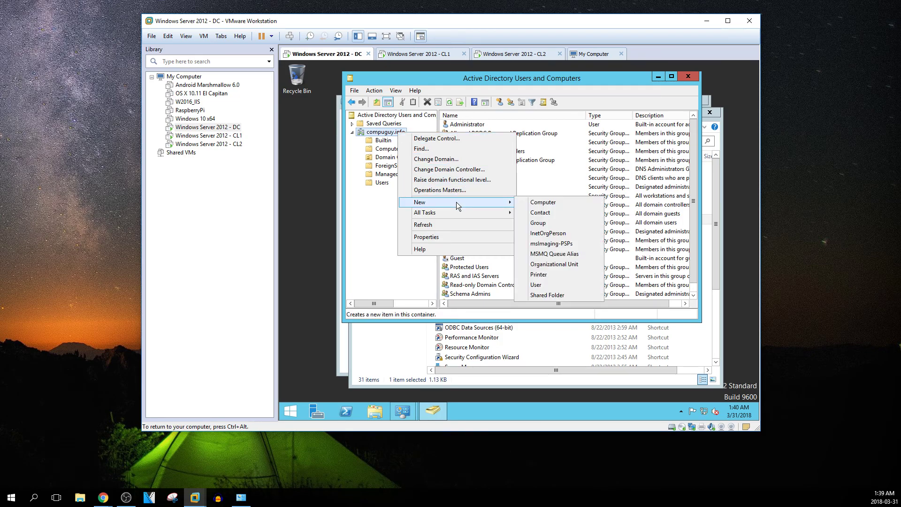
{"action": "left_click", "coordinate": [543, 265]}
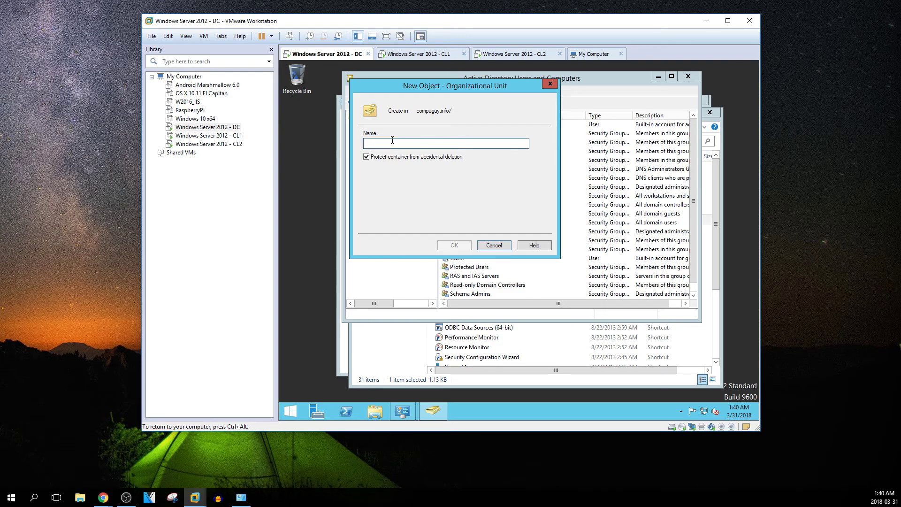
{"action": "type", "text": "P"}
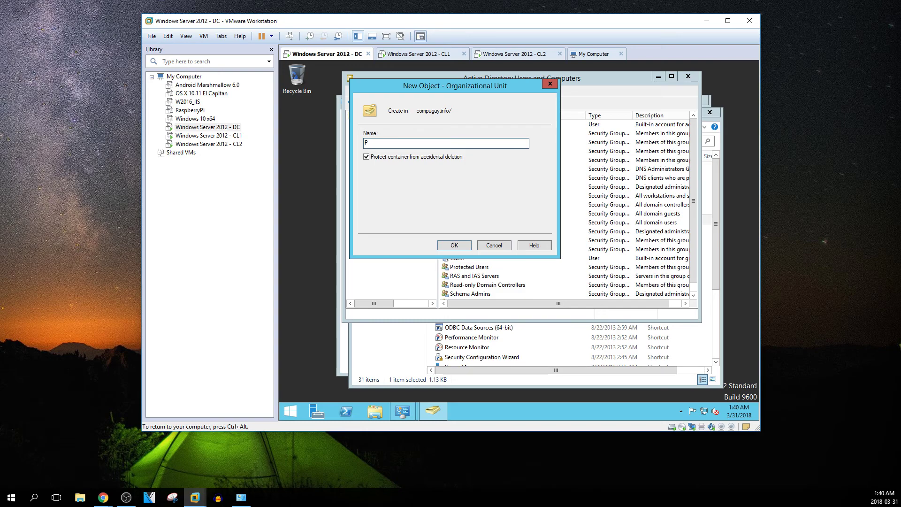
{"action": "type", "text": "rinters"}
{"action": "key", "text": "Return"}
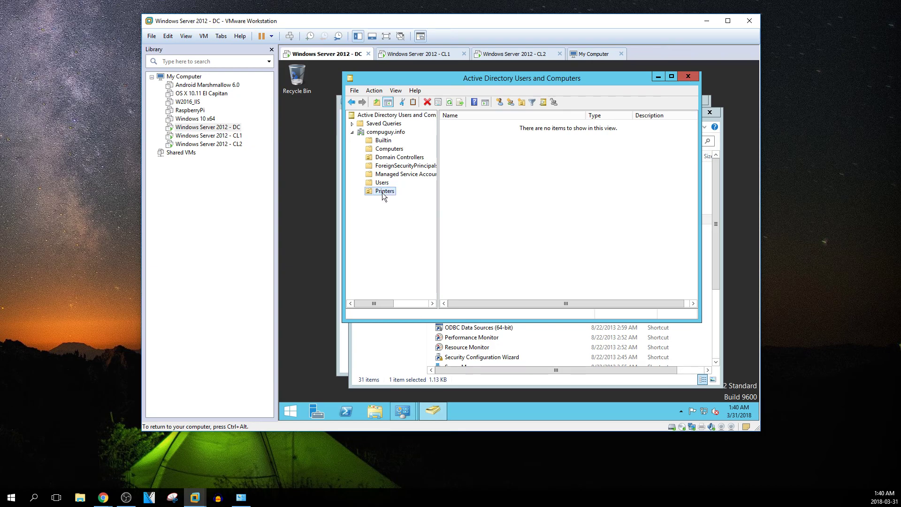
{"action": "left_click", "coordinate": [484, 221]}
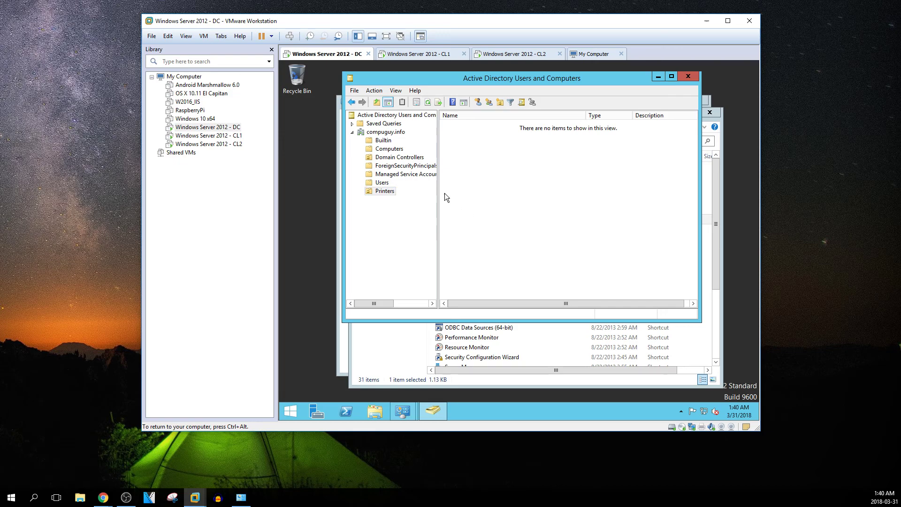
{"action": "left_click", "coordinate": [381, 151]}
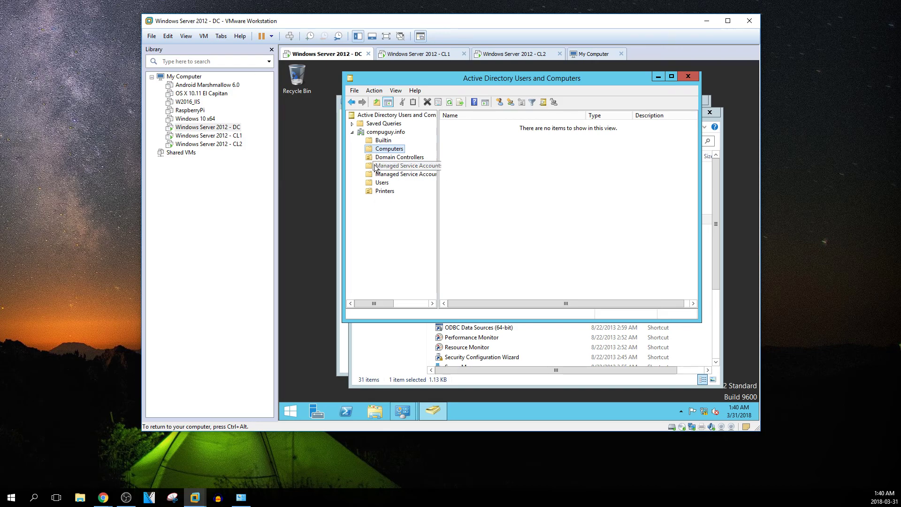
{"action": "right_click", "coordinate": [380, 191]}
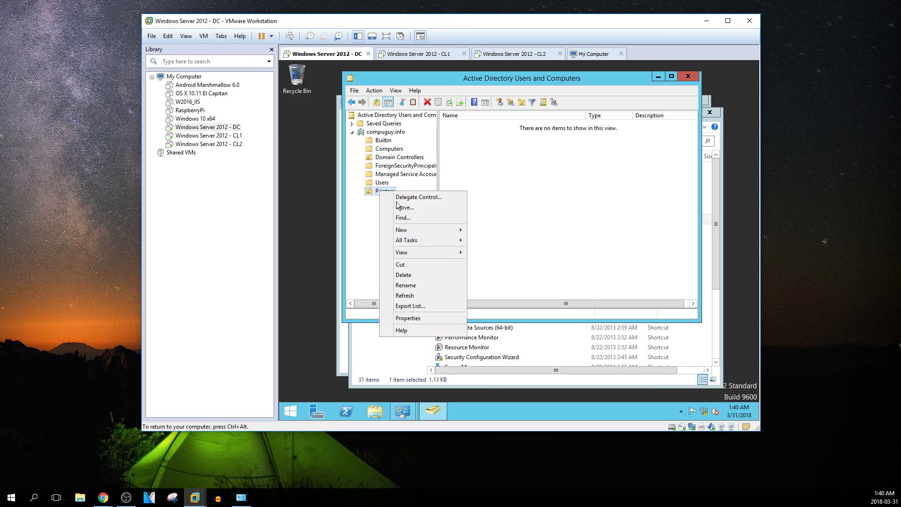
{"action": "left_click", "coordinate": [403, 275]}
{"action": "left_click", "coordinate": [555, 271]}
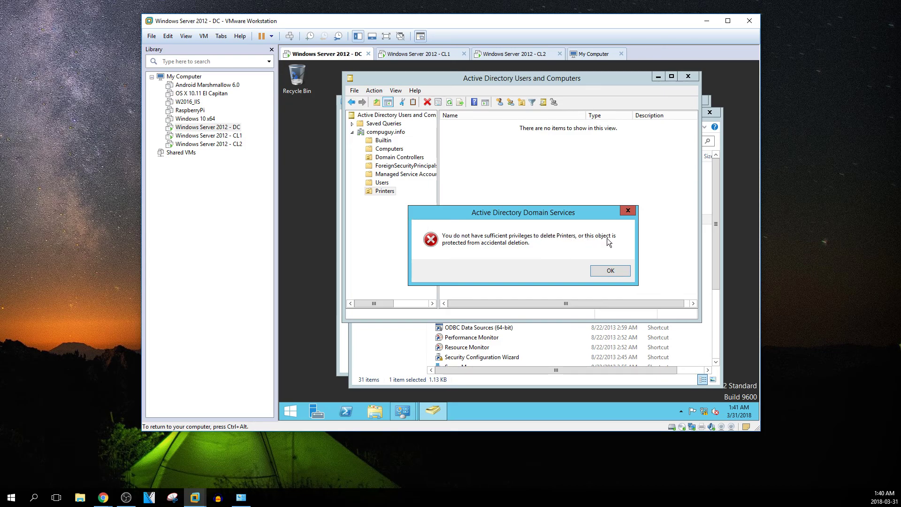
{"action": "left_click", "coordinate": [626, 271]}
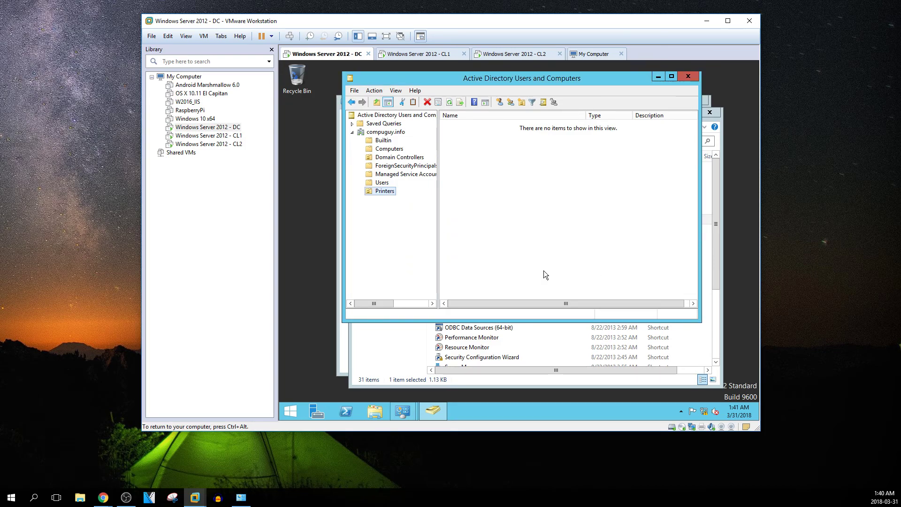
{"action": "right_click", "coordinate": [385, 192]}
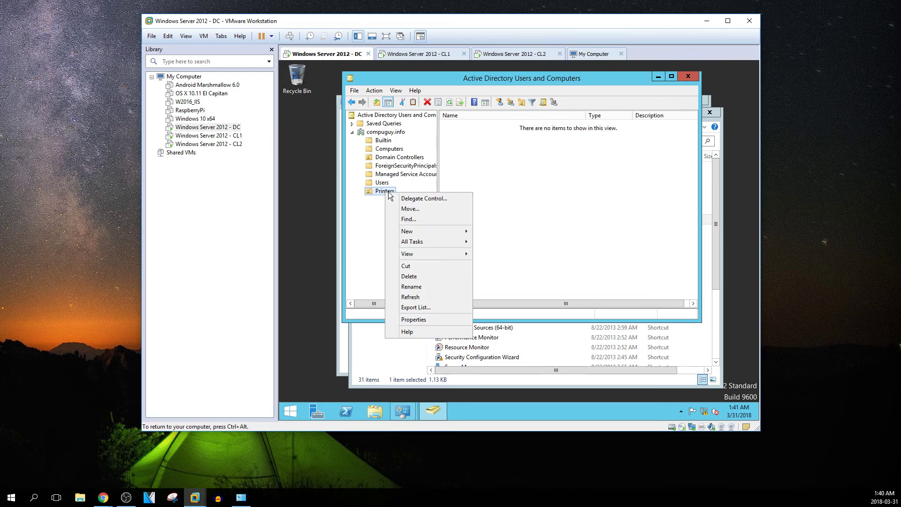
Inspect the Printers unit's properties, including its Managed By and COM+ tabs, without making changes
{"action": "left_click", "coordinate": [415, 320]}
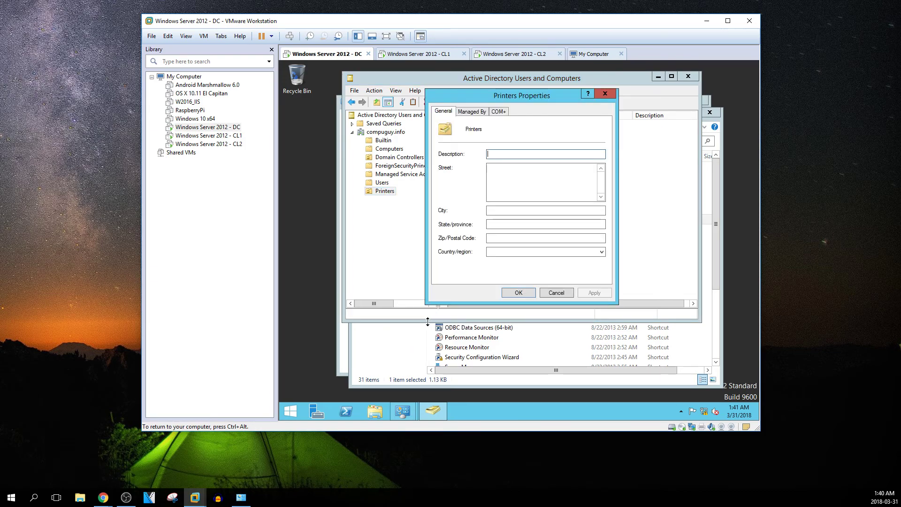
{"action": "left_click", "coordinate": [475, 112]}
{"action": "left_click", "coordinate": [506, 111]}
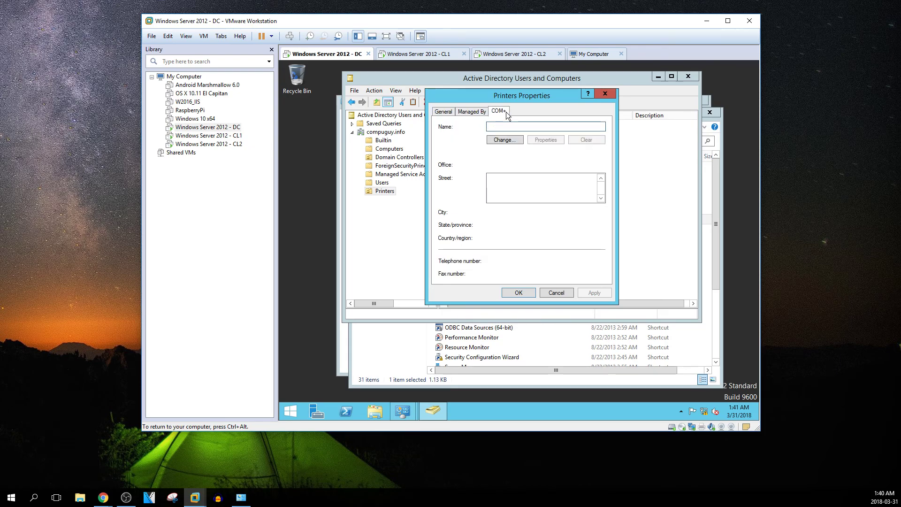
{"action": "right_click", "coordinate": [377, 191]}
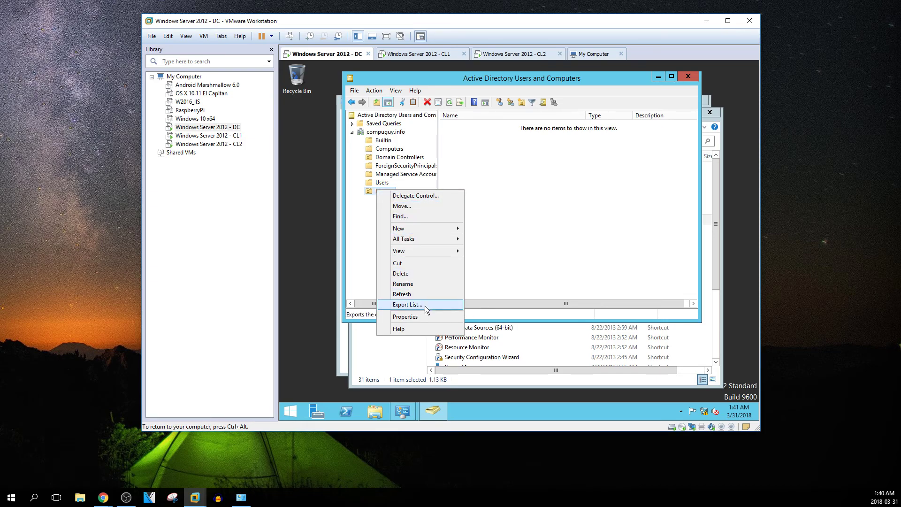
{"action": "left_click", "coordinate": [518, 238]}
{"action": "left_click", "coordinate": [386, 132]}
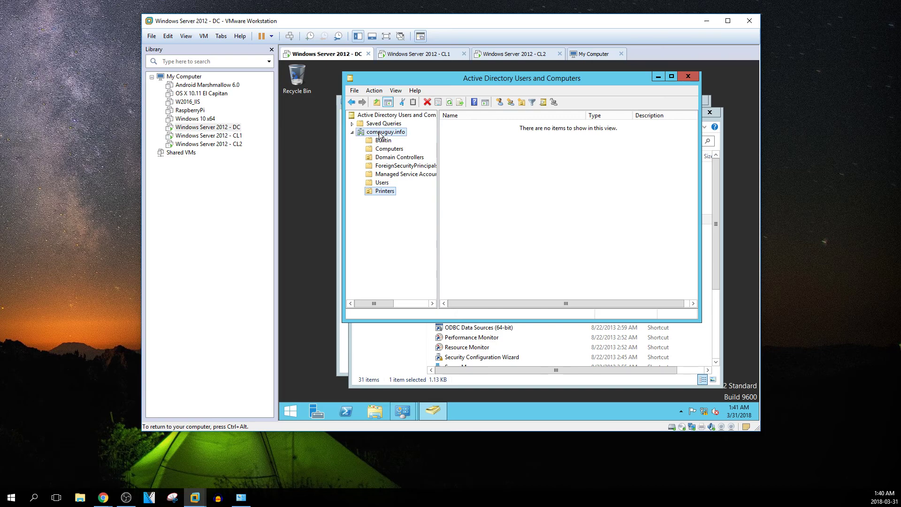
{"action": "right_click", "coordinate": [454, 180]}
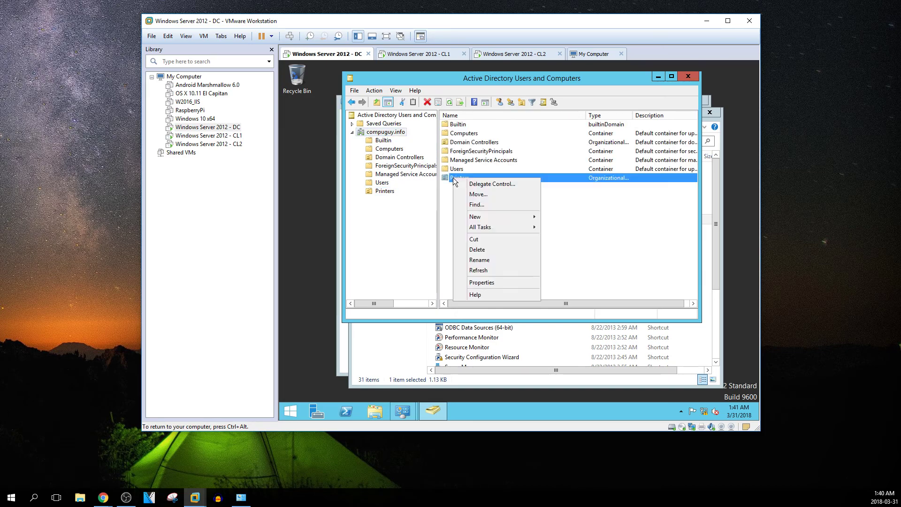
{"action": "left_click", "coordinate": [490, 283]}
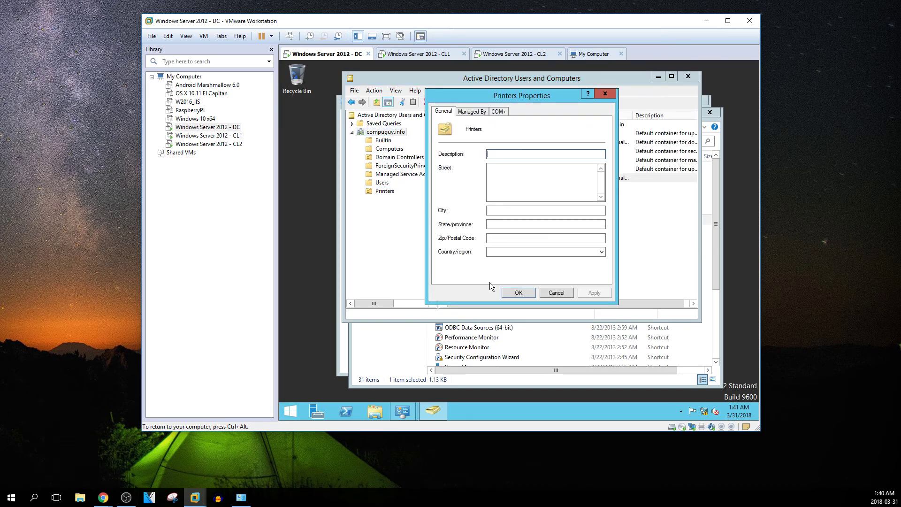
{"action": "left_click", "coordinate": [470, 113]}
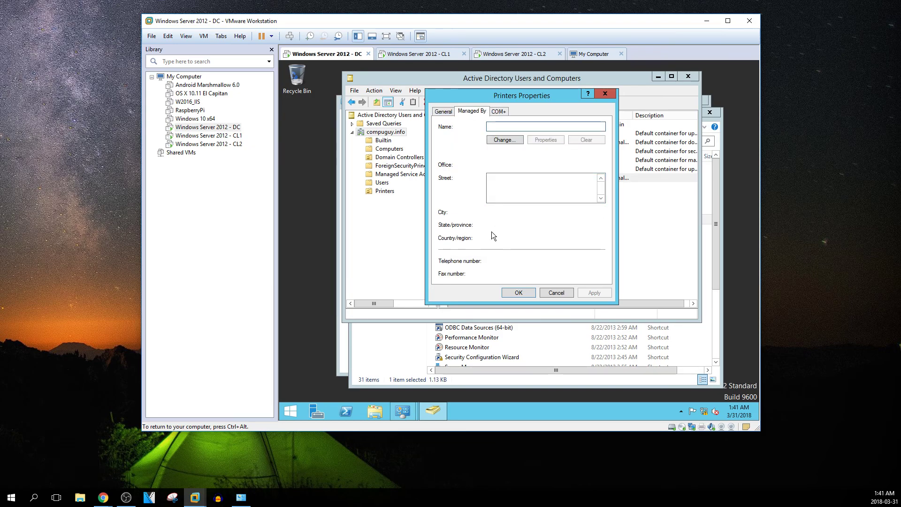
{"action": "left_click", "coordinate": [500, 111]}
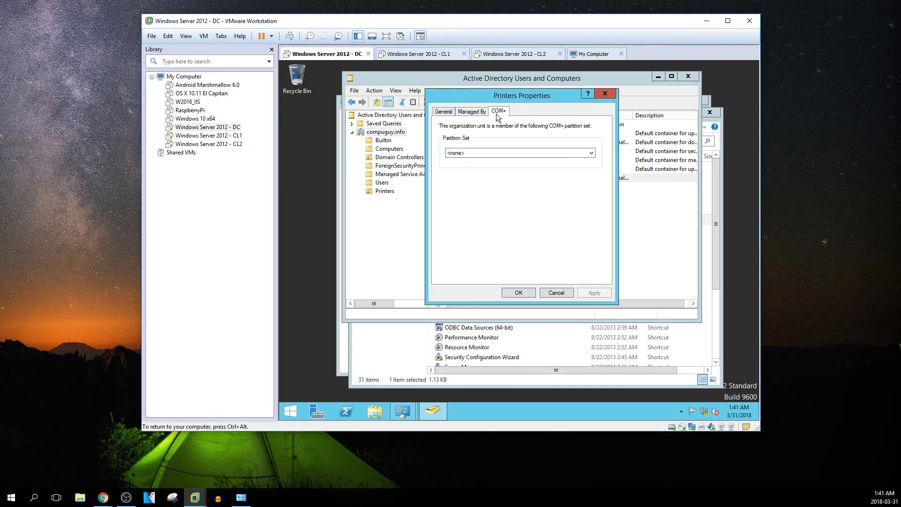
{"action": "left_click", "coordinate": [563, 293]}
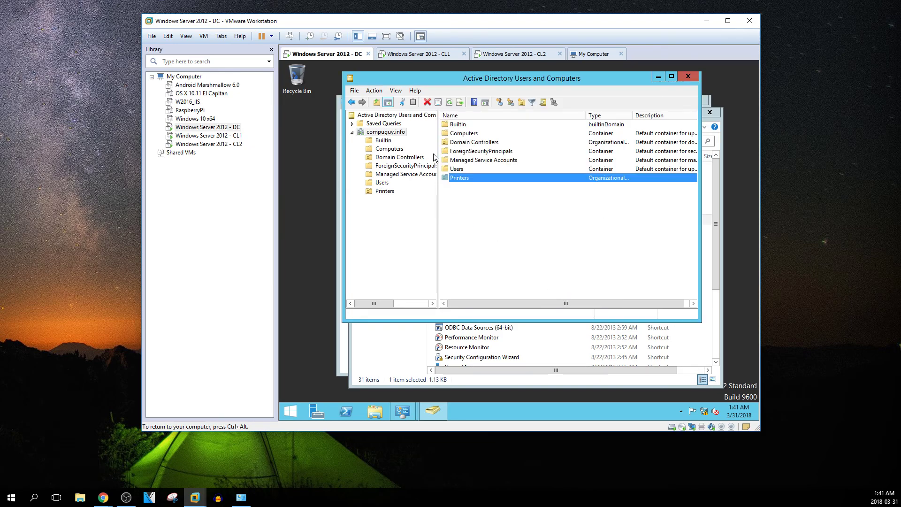
View Printers, Users, Managed Service Accounts, Domain Controllers and Computers, then close Active Directory Users and Computers
{"action": "right_click", "coordinate": [386, 132]}
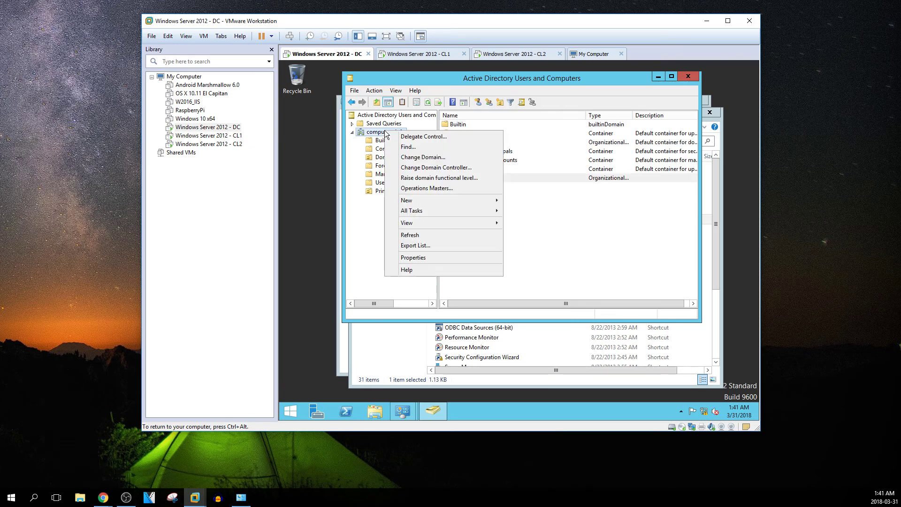
{"action": "left_click", "coordinate": [382, 195]}
{"action": "left_click", "coordinate": [380, 191]}
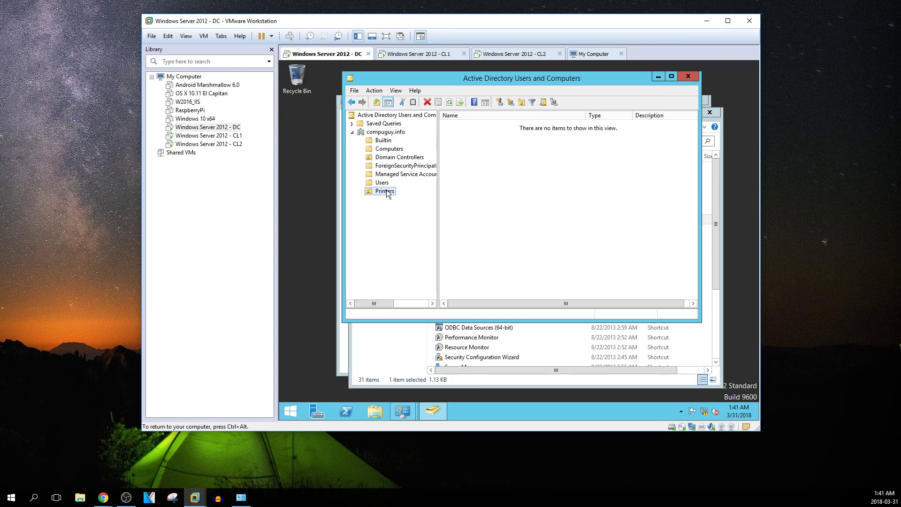
{"action": "left_click", "coordinate": [384, 183]}
{"action": "left_click", "coordinate": [388, 175]}
{"action": "left_click", "coordinate": [387, 166]}
{"action": "left_click", "coordinate": [386, 158]}
{"action": "left_click", "coordinate": [385, 149]}
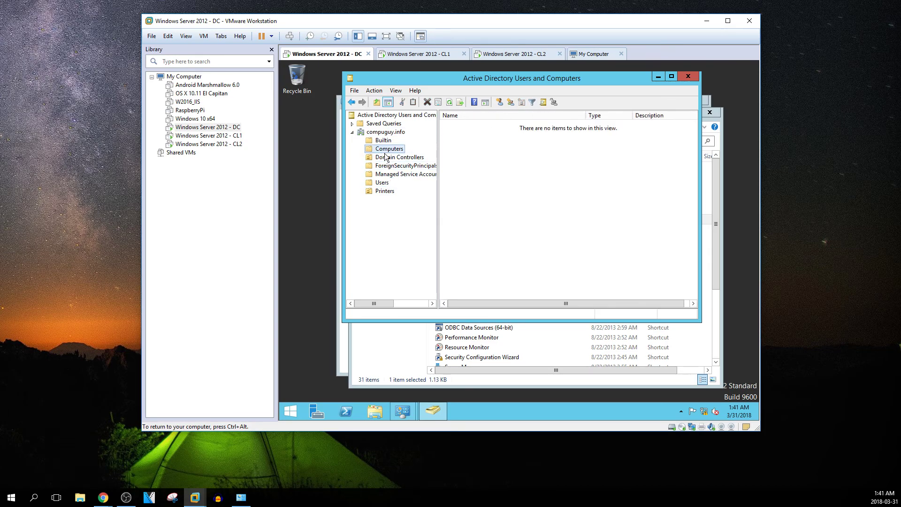
{"action": "left_click", "coordinate": [381, 133]}
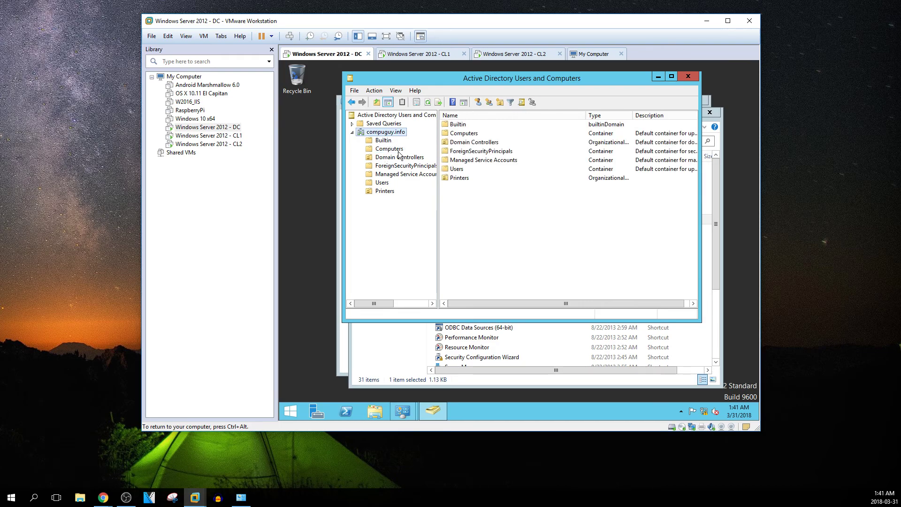
{"action": "left_click", "coordinate": [688, 76]}
Open DNS, browse the compuguy.info forward zone showing dc2012 at 192.168.0.20, then select Reverse Lookup Zones
{"action": "double_click", "coordinate": [452, 269]}
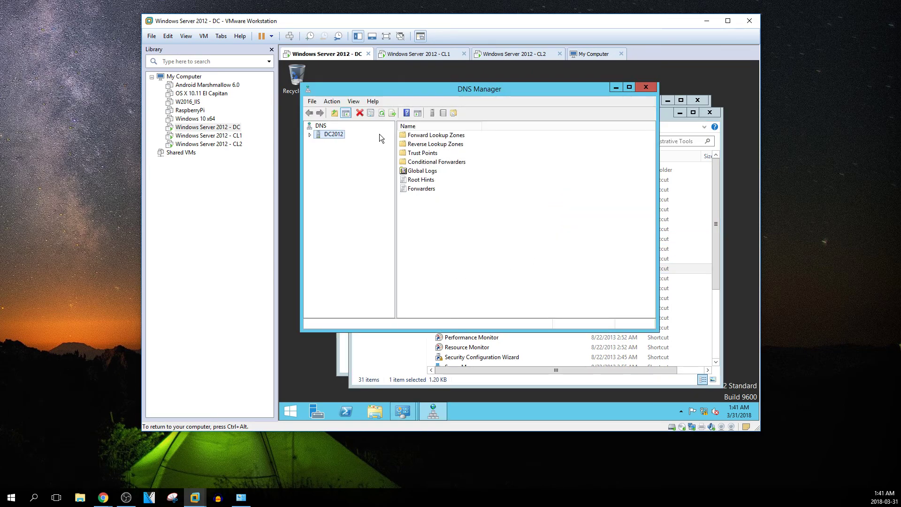
{"action": "left_click", "coordinate": [310, 135]}
{"action": "double_click", "coordinate": [362, 142]}
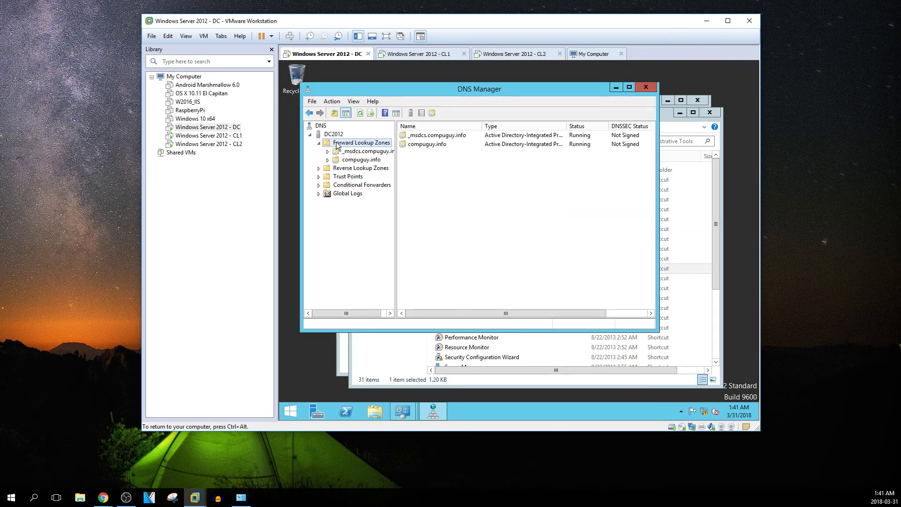
{"action": "left_click", "coordinate": [362, 162]}
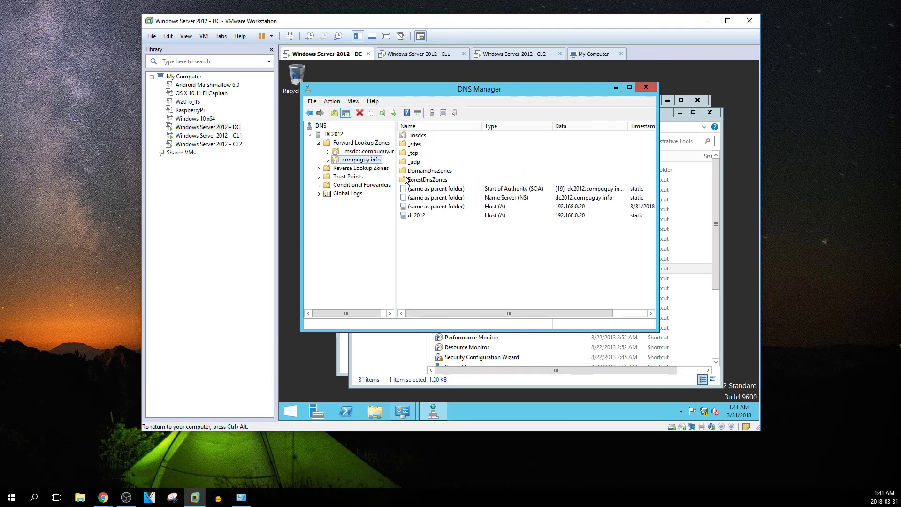
{"action": "left_click", "coordinate": [327, 160]}
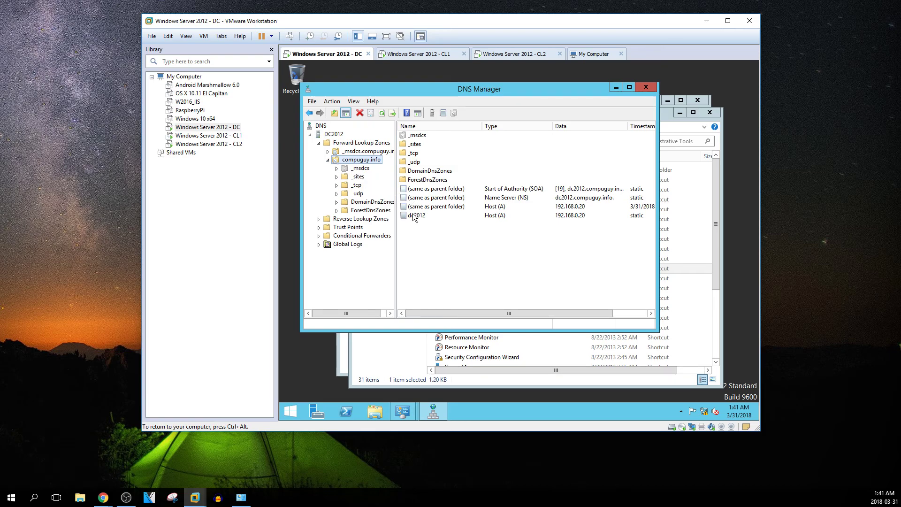
{"action": "left_click", "coordinate": [369, 219]}
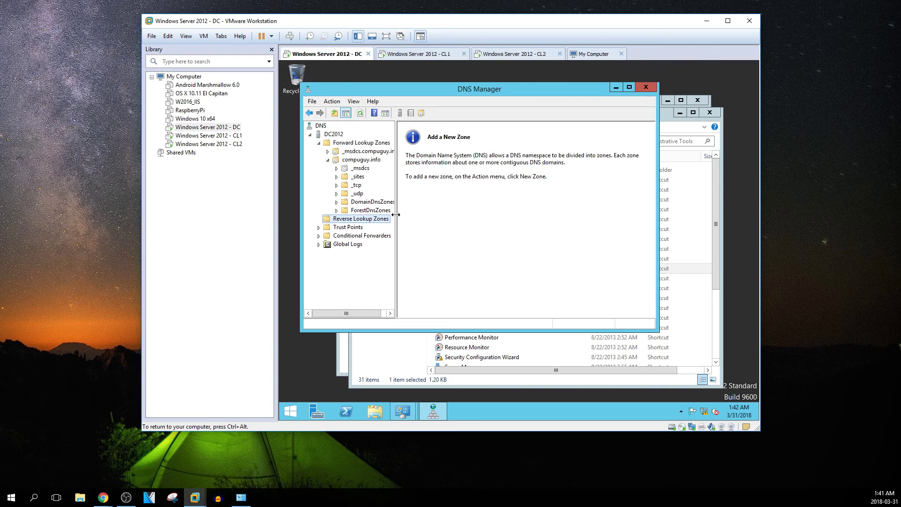
Start the New Zone Wizard choosing an AD-stored primary, domain-wide replicated, IPv4 reverse lookup zone
{"action": "right_click", "coordinate": [367, 219]}
{"action": "left_click", "coordinate": [389, 225]}
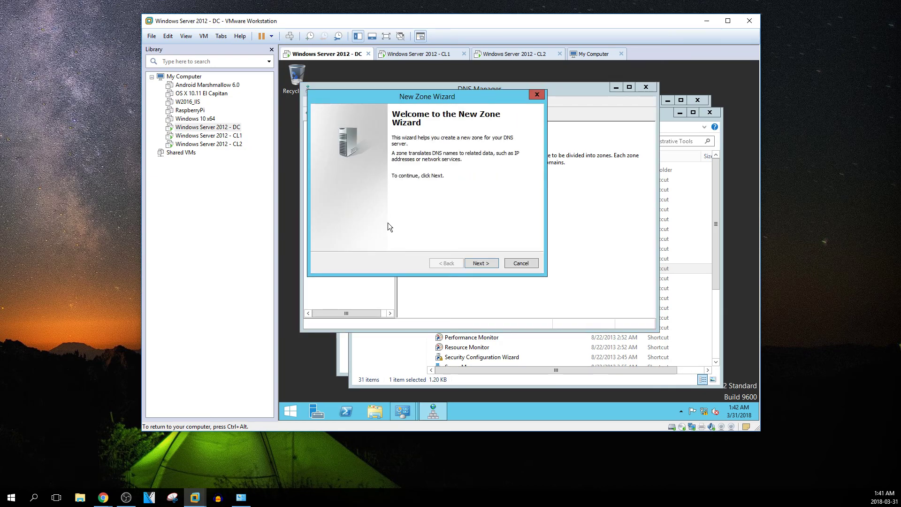
{"action": "left_click", "coordinate": [476, 264]}
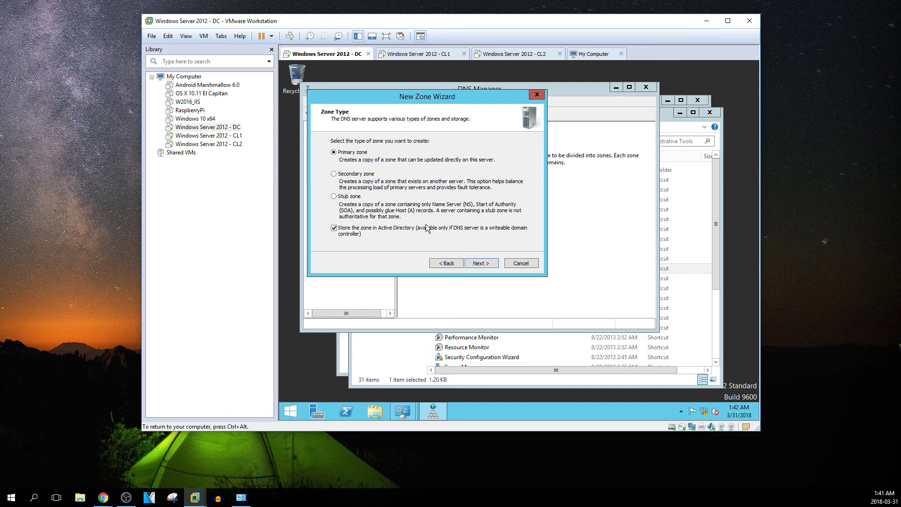
{"action": "left_click", "coordinate": [483, 263]}
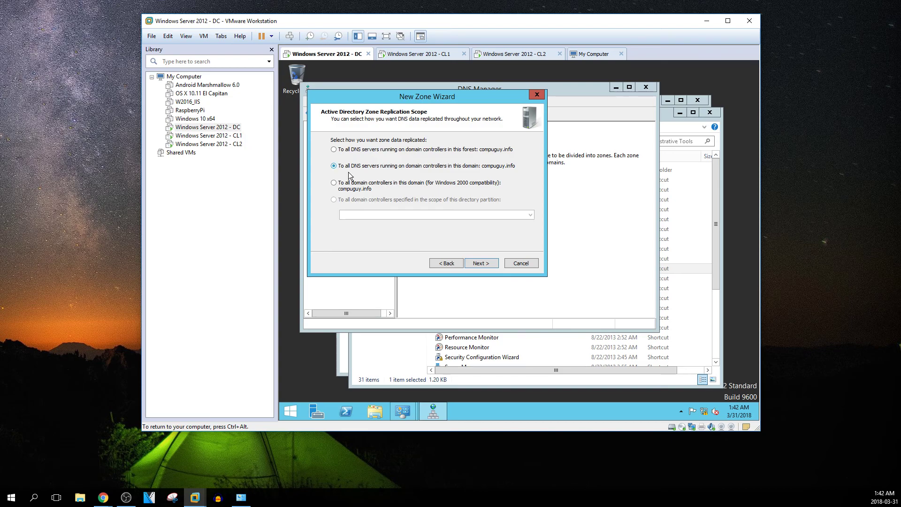
{"action": "left_click", "coordinate": [478, 263]}
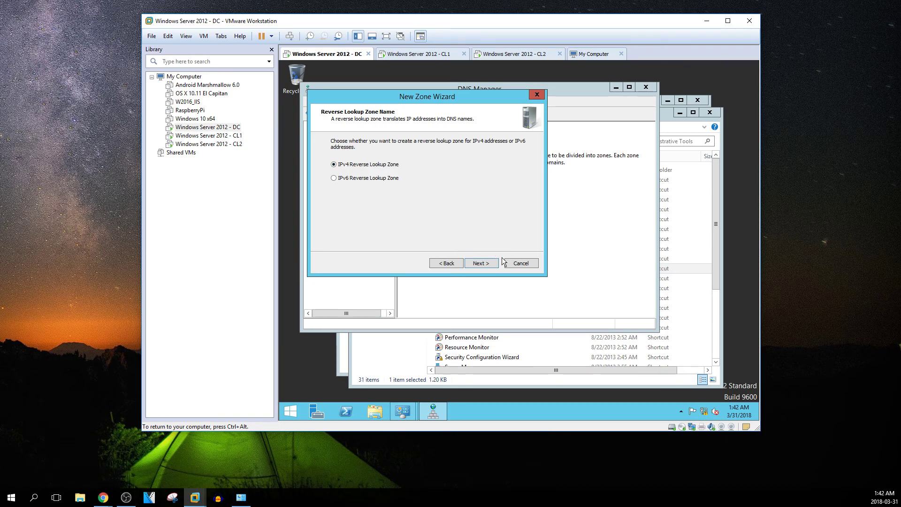
{"action": "left_click", "coordinate": [489, 262]}
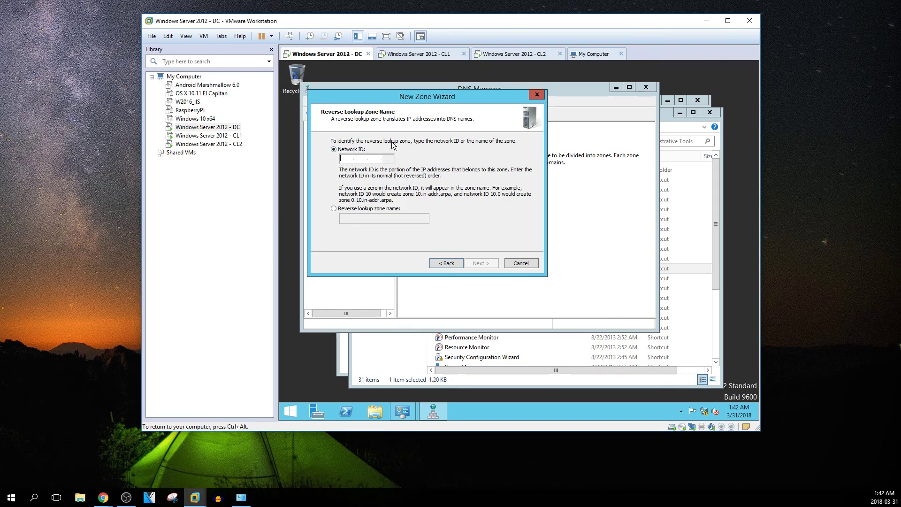
{"action": "right_click", "coordinate": [704, 411]}
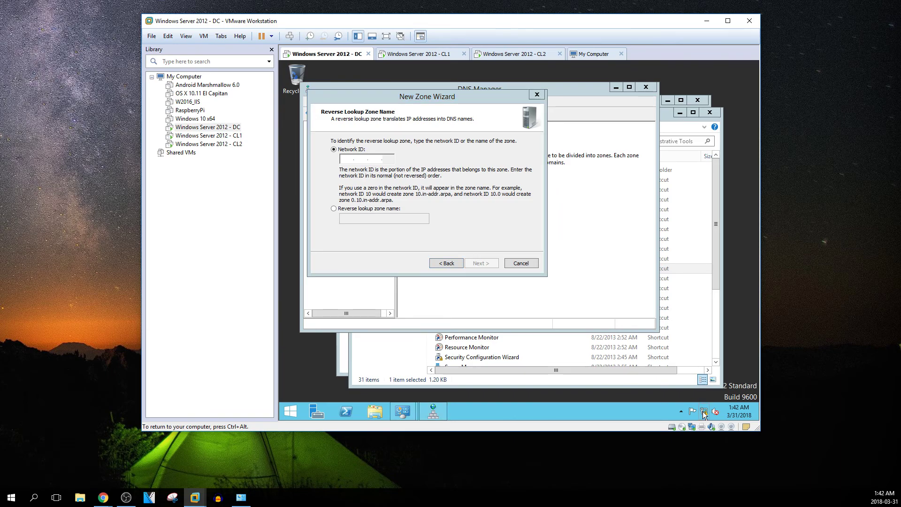
{"action": "left_click", "coordinate": [697, 407]}
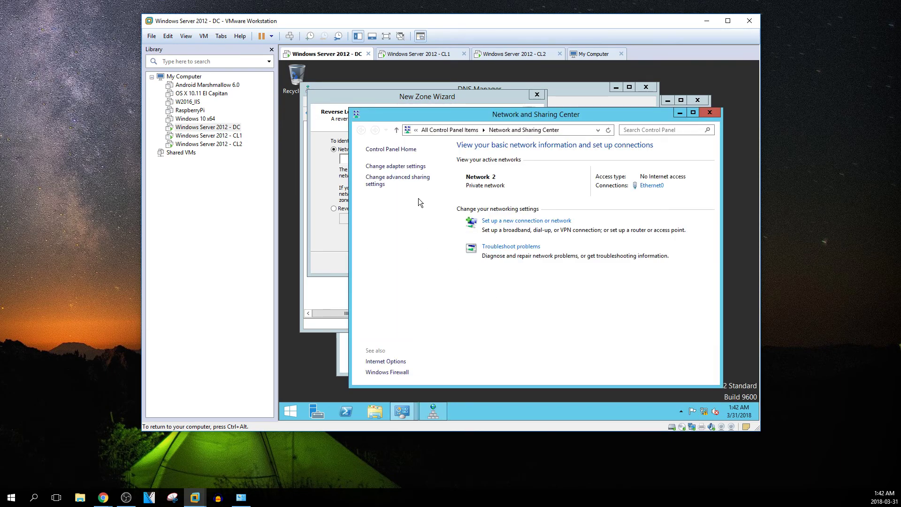
{"action": "left_click", "coordinate": [404, 166]}
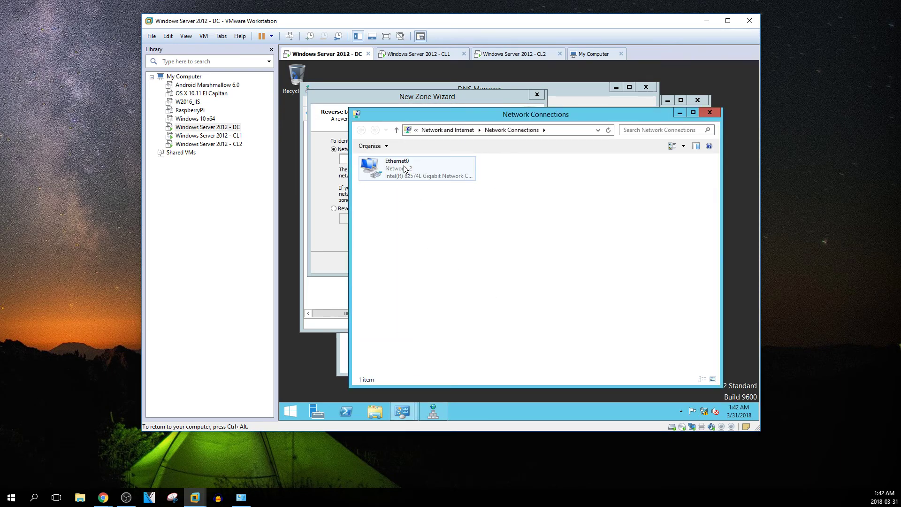
{"action": "right_click", "coordinate": [405, 169]}
{"action": "left_click", "coordinate": [438, 258]}
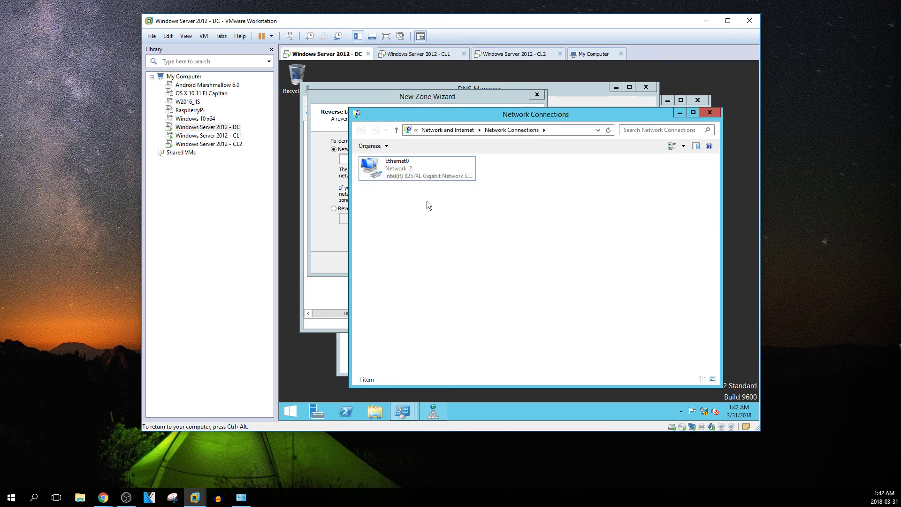
{"action": "right_click", "coordinate": [410, 176]}
{"action": "left_click", "coordinate": [437, 262]}
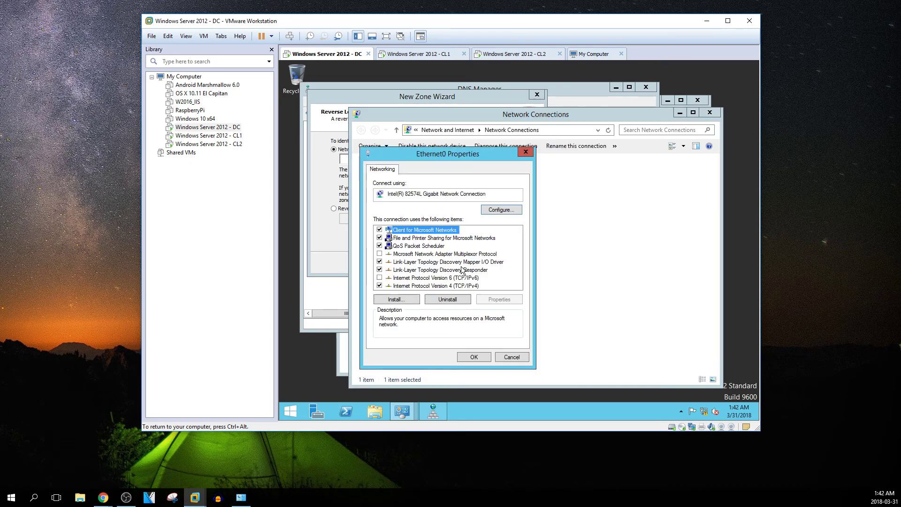
{"action": "double_click", "coordinate": [460, 285]}
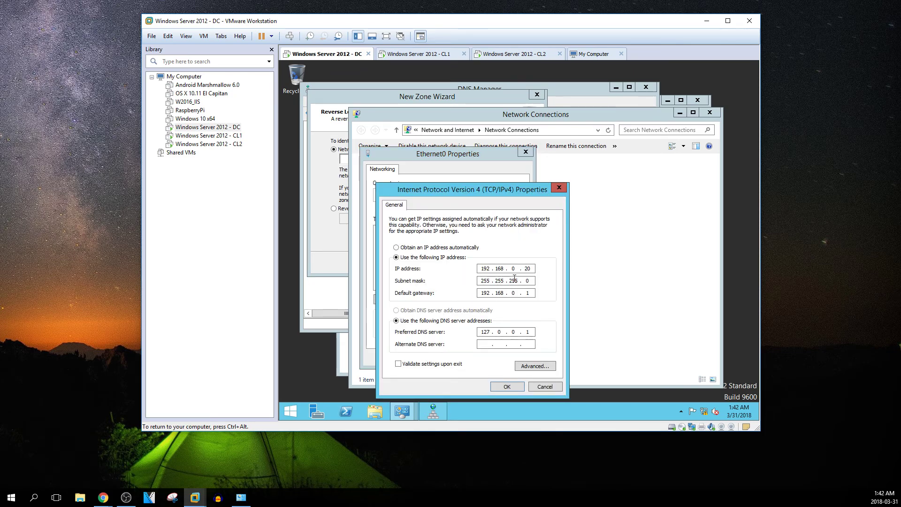
{"action": "left_click", "coordinate": [558, 188]}
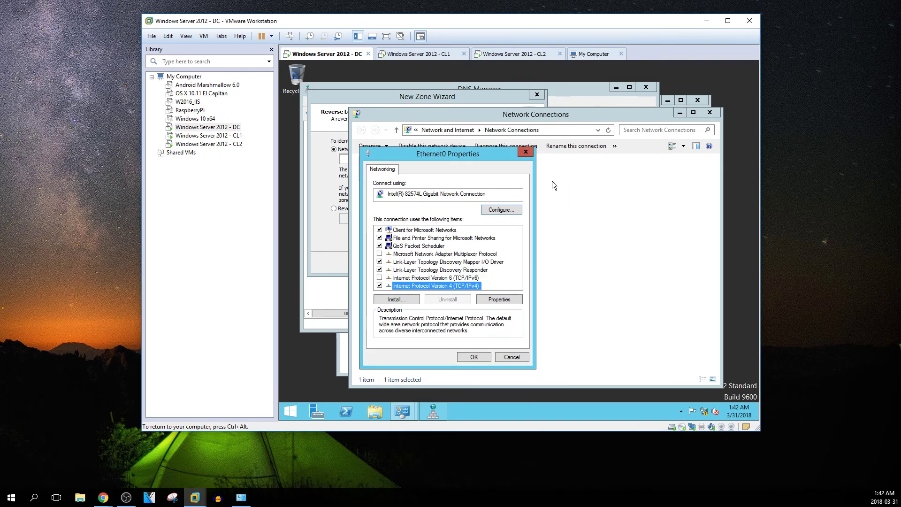
{"action": "left_click", "coordinate": [523, 151]}
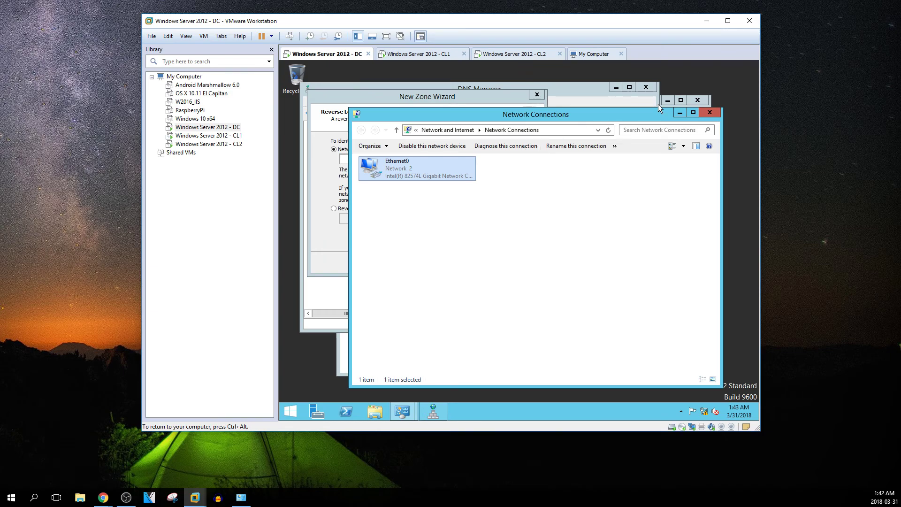
{"action": "left_click", "coordinate": [721, 114]}
{"action": "left_click", "coordinate": [708, 113]}
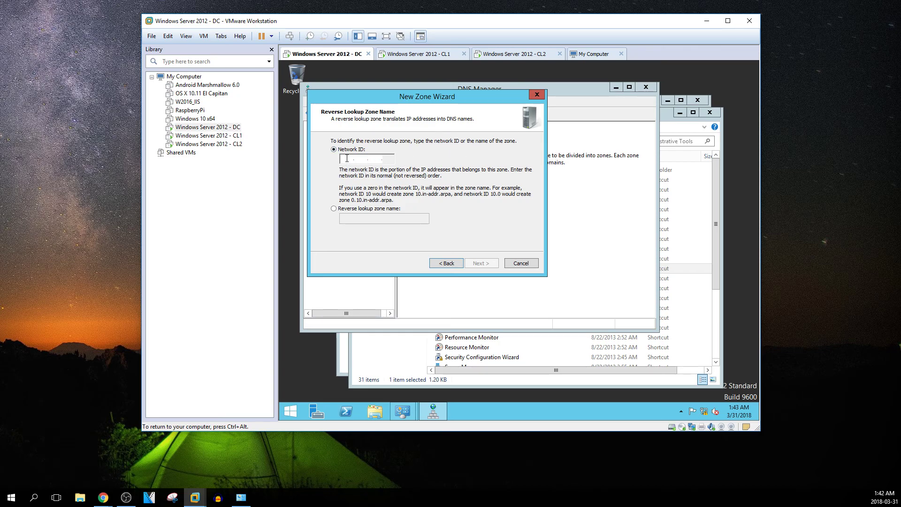
Enter network ID 192.168.0, keep secure-only dynamic updates, and finish the 0.168.192.in-addr.arpa zone
{"action": "type", "text": "192 ."}
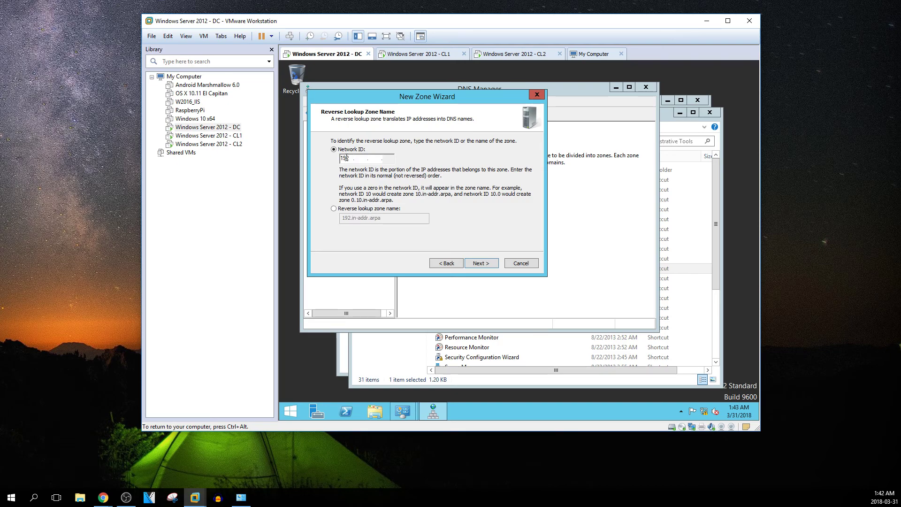
{"action": "type", "text": "168 .0"}
{"action": "left_click", "coordinate": [481, 264]}
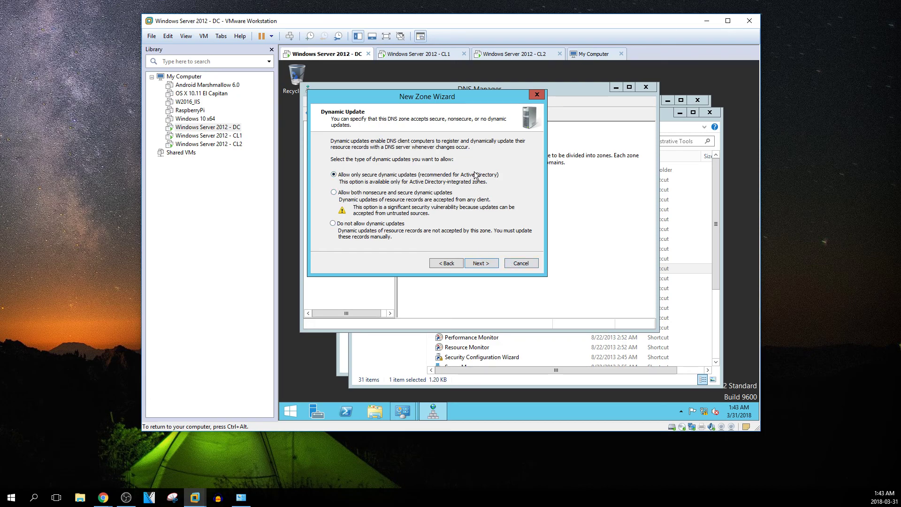
{"action": "left_click", "coordinate": [481, 264]}
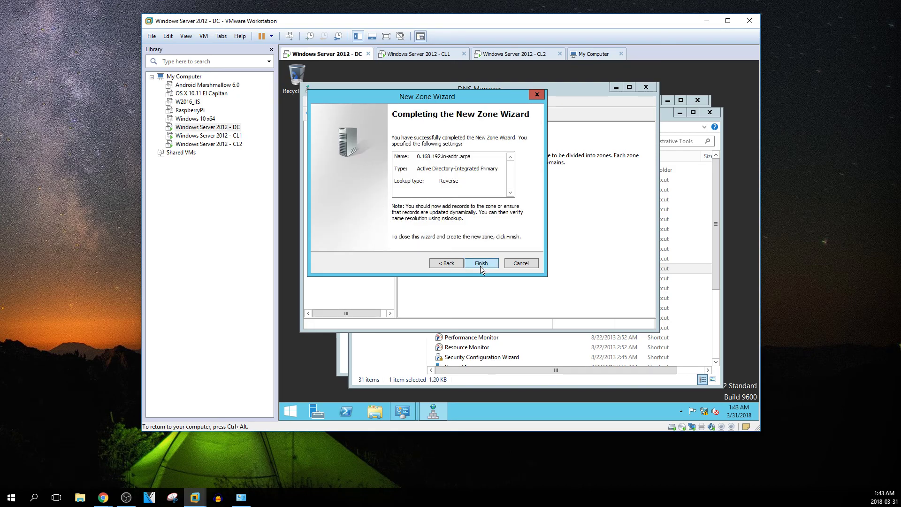
{"action": "left_click", "coordinate": [480, 265]}
Inspect the new reverse zone, the dc2012 host record, DNS Events log, conditional forwarders and trust points
{"action": "left_click", "coordinate": [319, 220]}
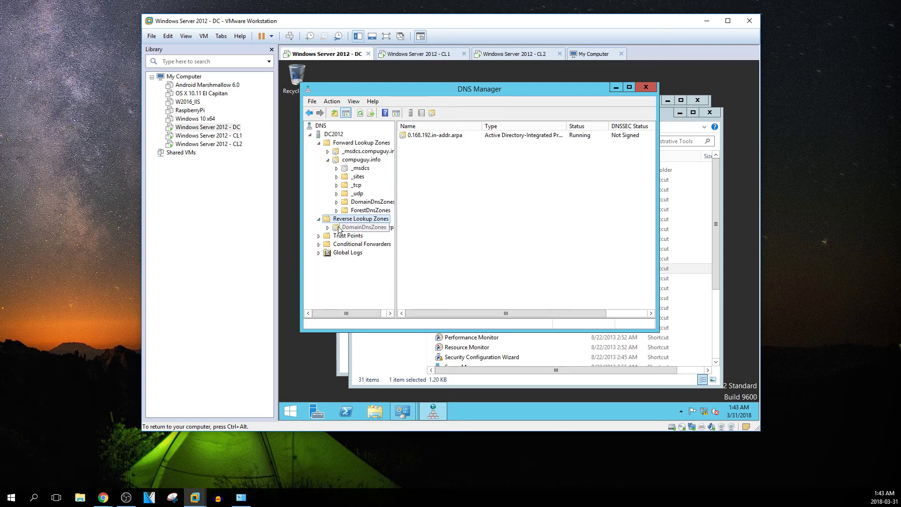
{"action": "left_click", "coordinate": [352, 228]}
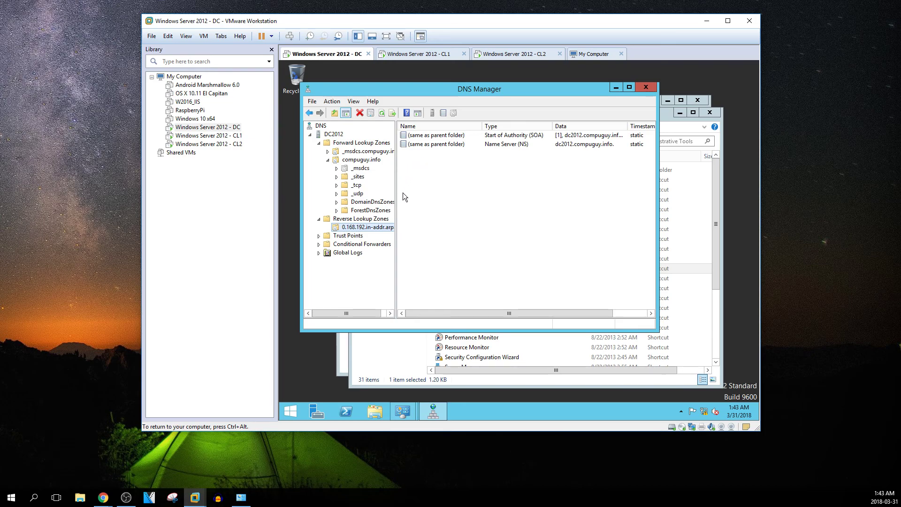
{"action": "left_click_drag", "start_coordinate": [395, 184], "coordinate": [449, 181]}
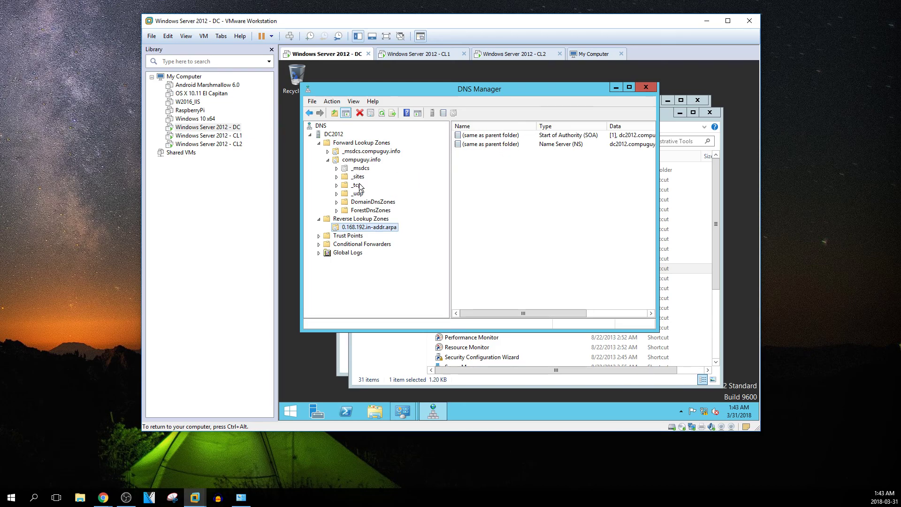
{"action": "left_click", "coordinate": [369, 160]}
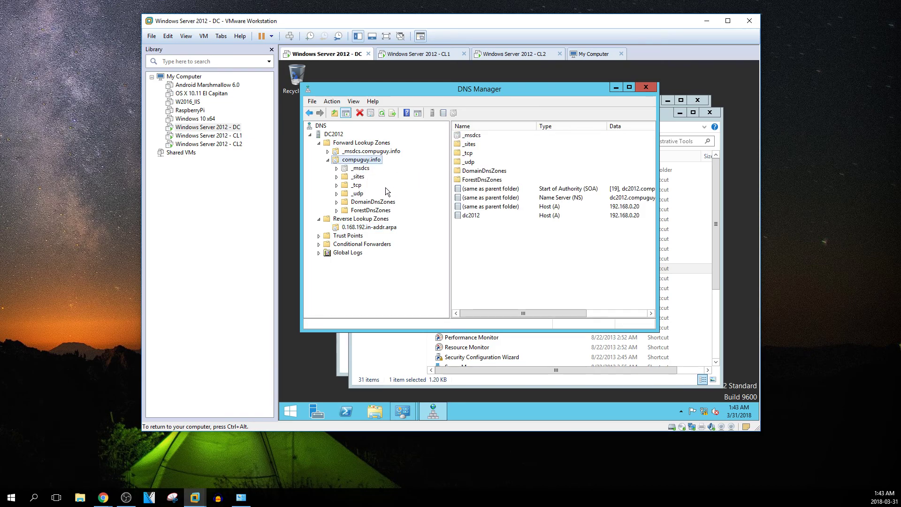
{"action": "left_click", "coordinate": [465, 216]}
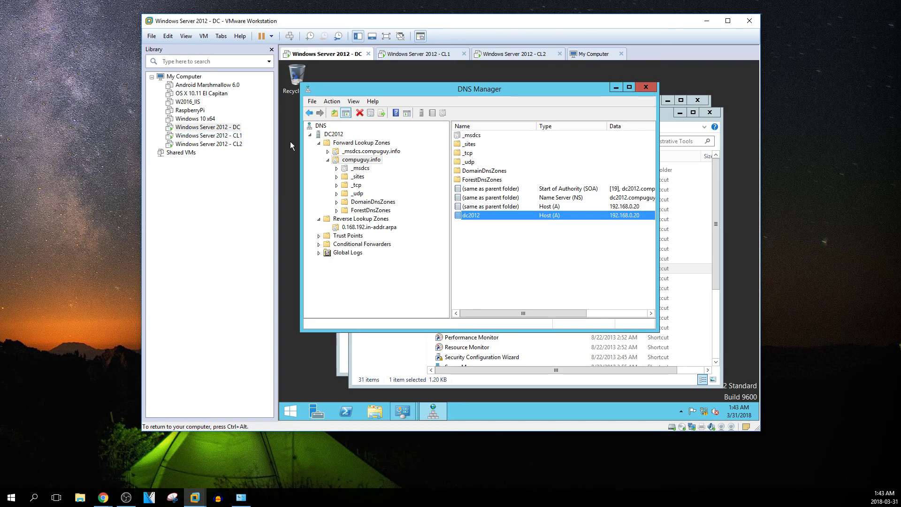
{"action": "double_click", "coordinate": [354, 254]}
{"action": "left_click", "coordinate": [367, 264]}
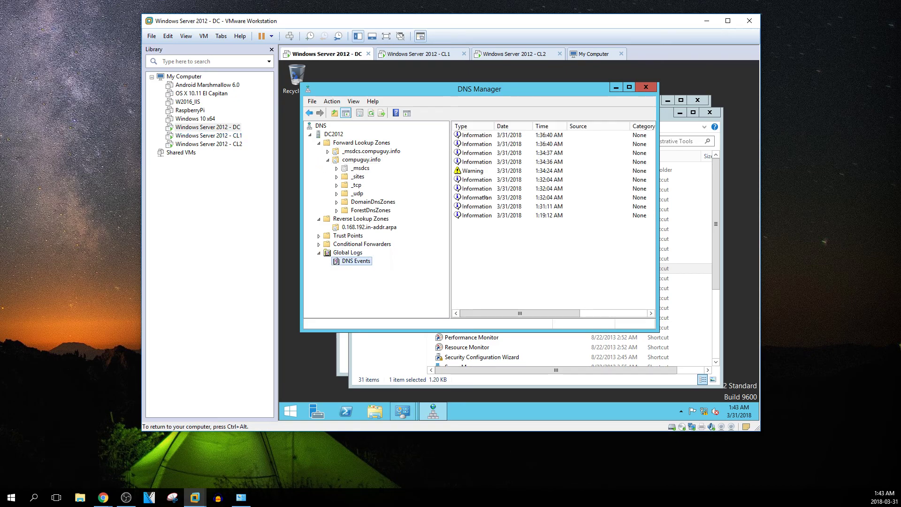
{"action": "left_click", "coordinate": [347, 245]}
{"action": "left_click", "coordinate": [347, 236]}
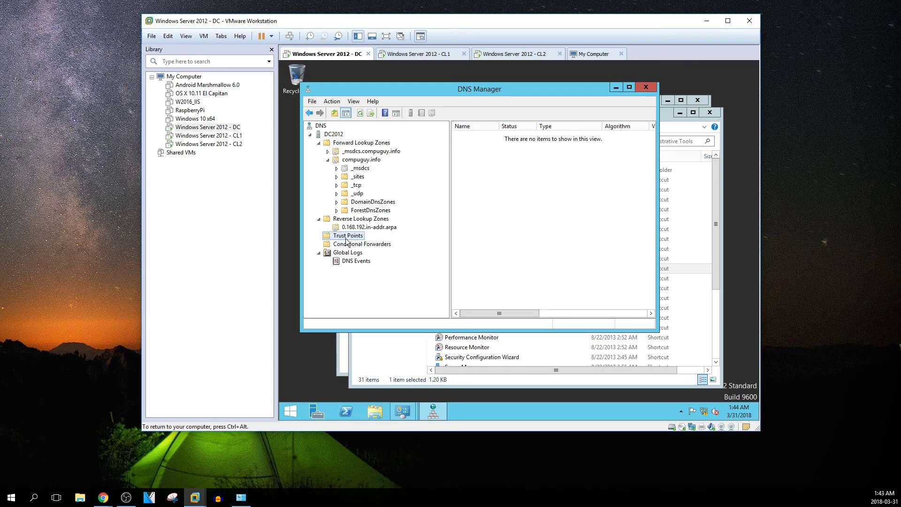
Collapse DC2012 and close DNS Manager, Administrative Tools and Control Panel
{"action": "left_click", "coordinate": [311, 135]}
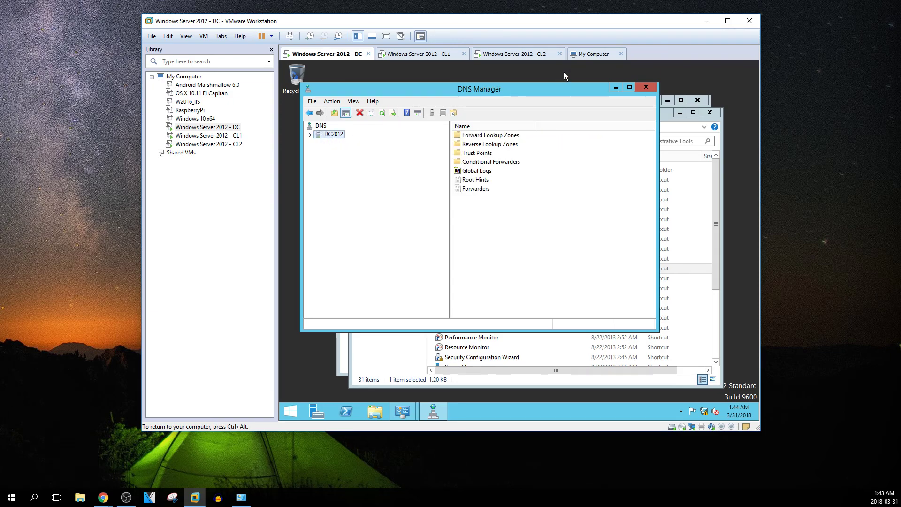
{"action": "left_click", "coordinate": [647, 88]}
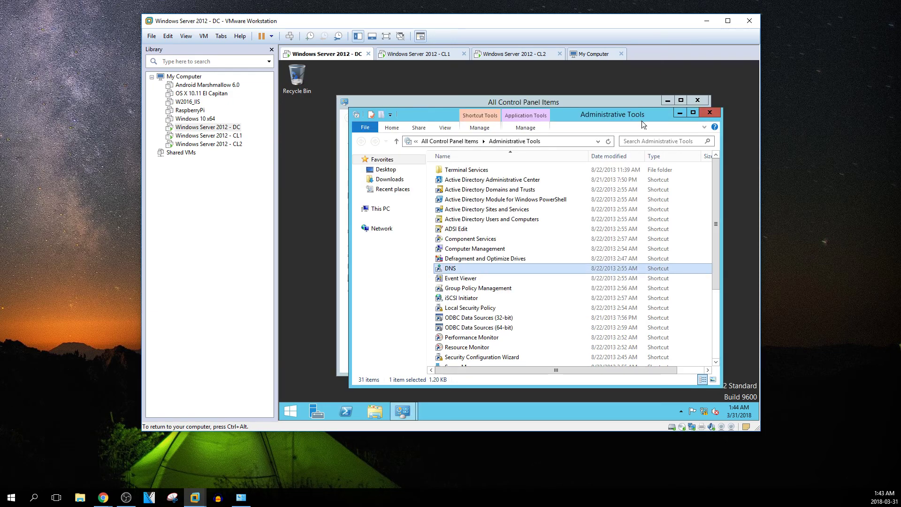
{"action": "scroll", "coordinate": [561, 258], "scroll_direction": "down", "scroll_amount": 3}
{"action": "scroll", "coordinate": [547, 288], "scroll_direction": "up", "scroll_amount": 3}
{"action": "left_click", "coordinate": [709, 113]}
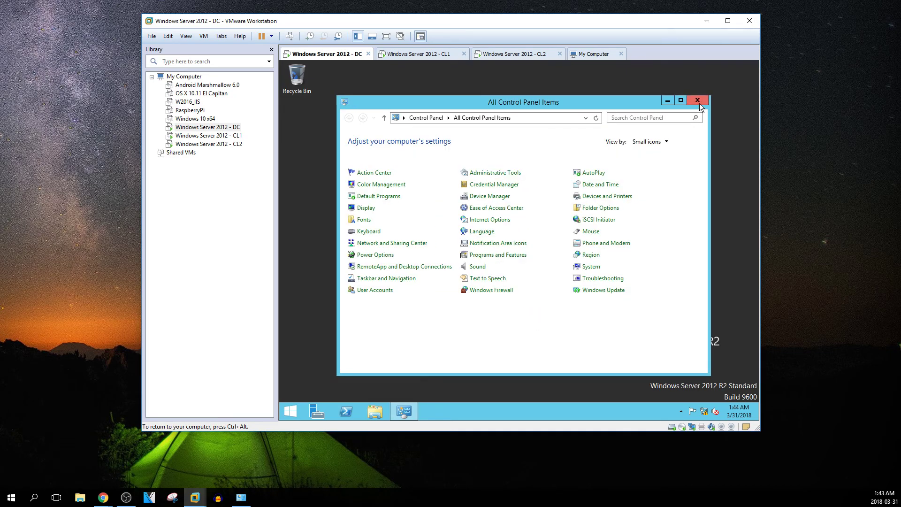
{"action": "left_click", "coordinate": [697, 103]}
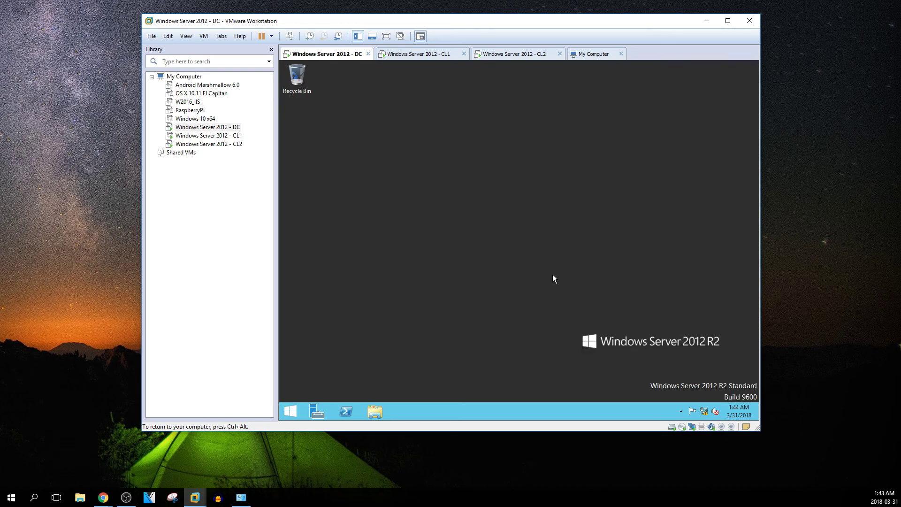
On CL1, open Network and Sharing Center from the tray and show the adapter list with Ethernet0
{"action": "left_click", "coordinate": [208, 136]}
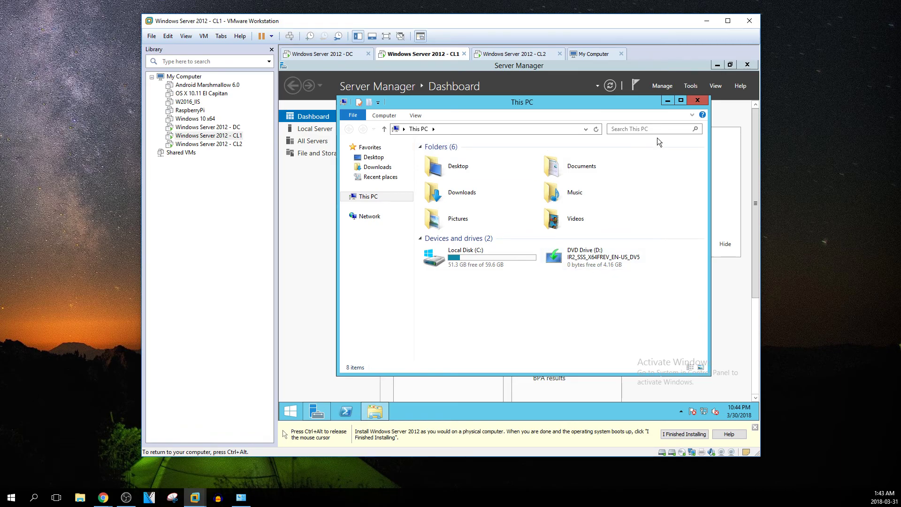
{"action": "left_click", "coordinate": [440, 147]}
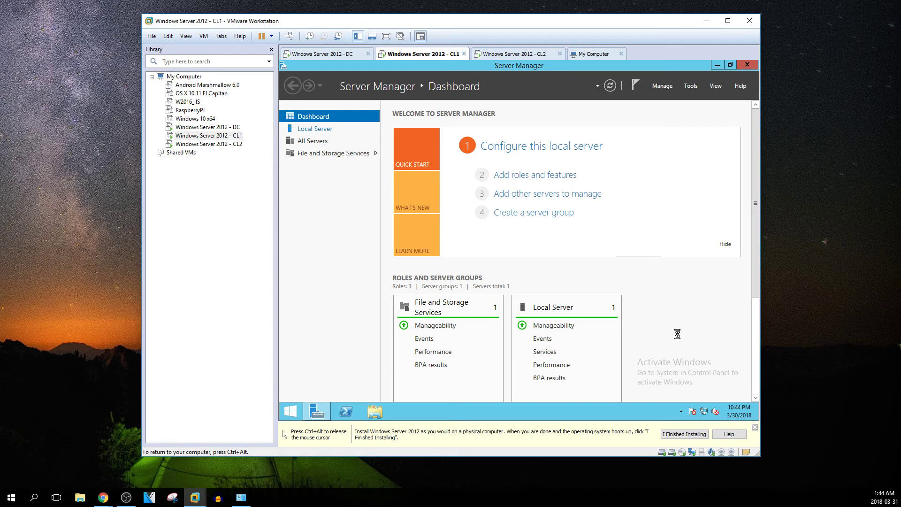
{"action": "right_click", "coordinate": [704, 417]}
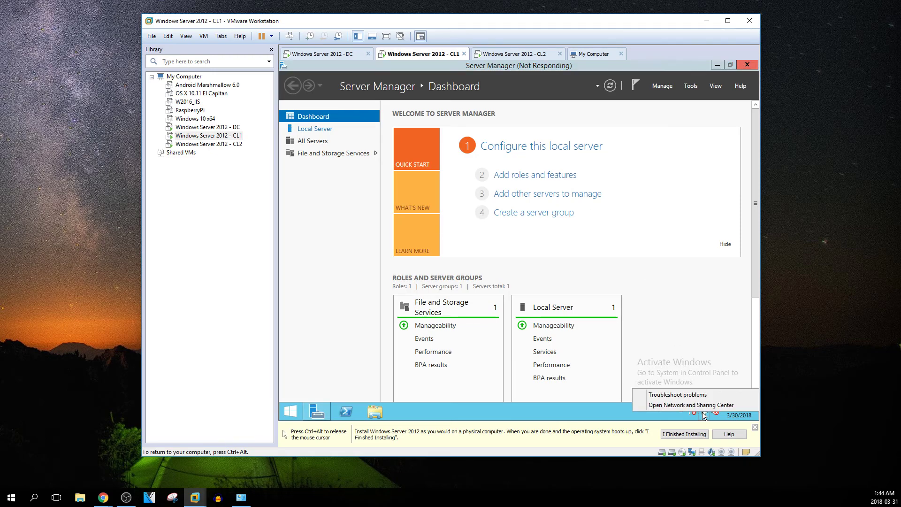
{"action": "left_click", "coordinate": [698, 410]}
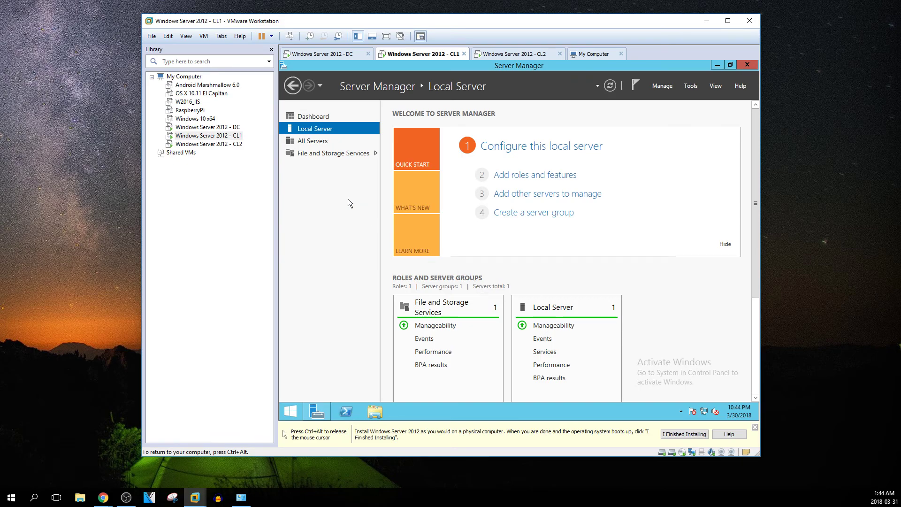
{"action": "left_click", "coordinate": [360, 134]}
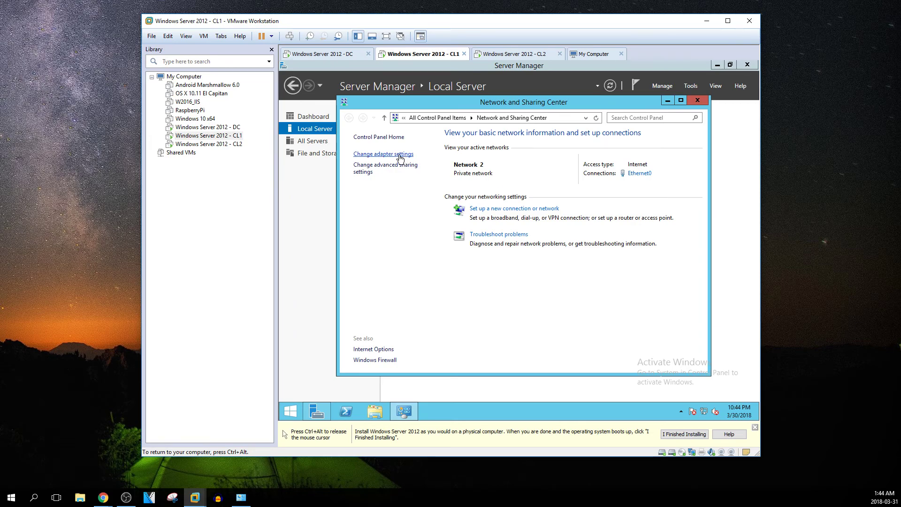
{"action": "left_click", "coordinate": [401, 157]}
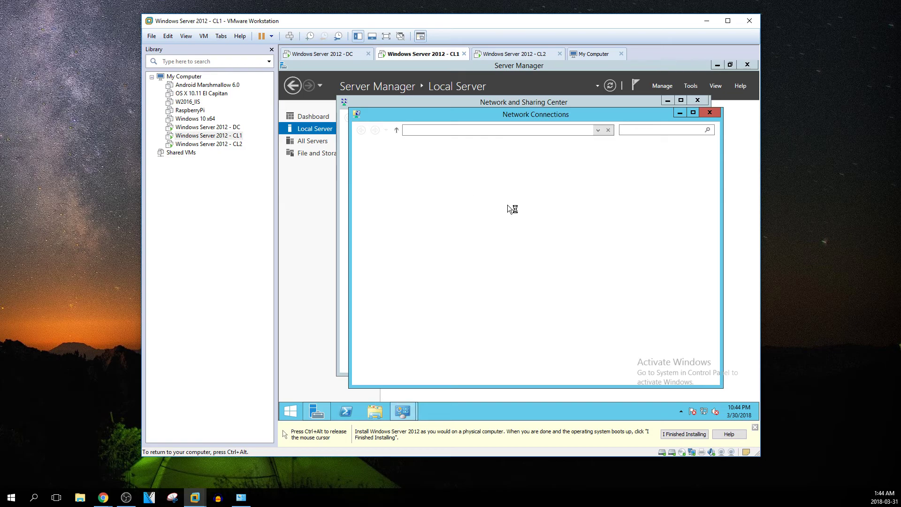
Confirm Ethernet0 uses 192.168.0.21 with preferred DNS 192.168.0.20, then close the network windows
{"action": "left_click", "coordinate": [401, 171]}
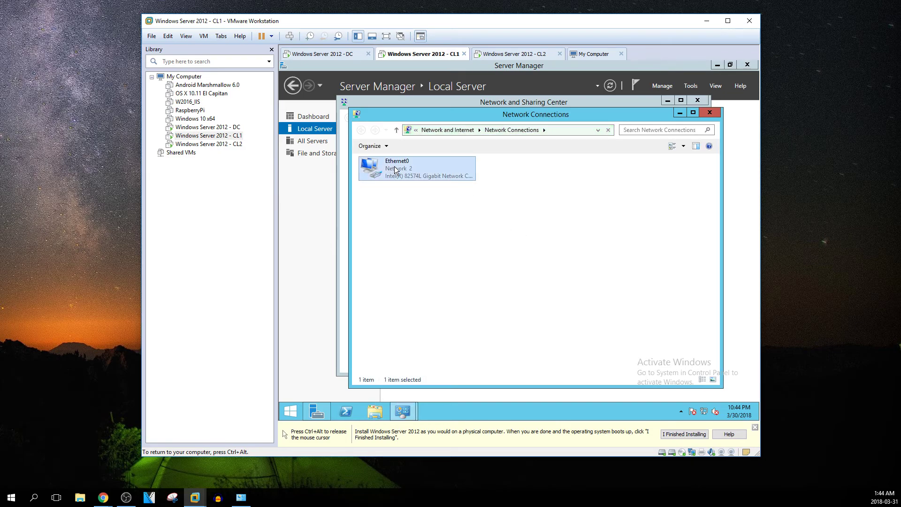
{"action": "right_click", "coordinate": [402, 170]}
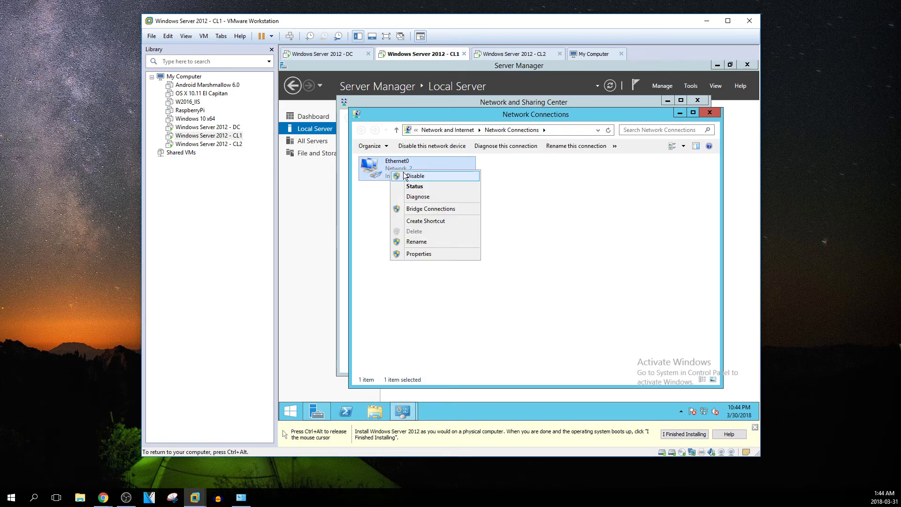
{"action": "left_click", "coordinate": [421, 255]}
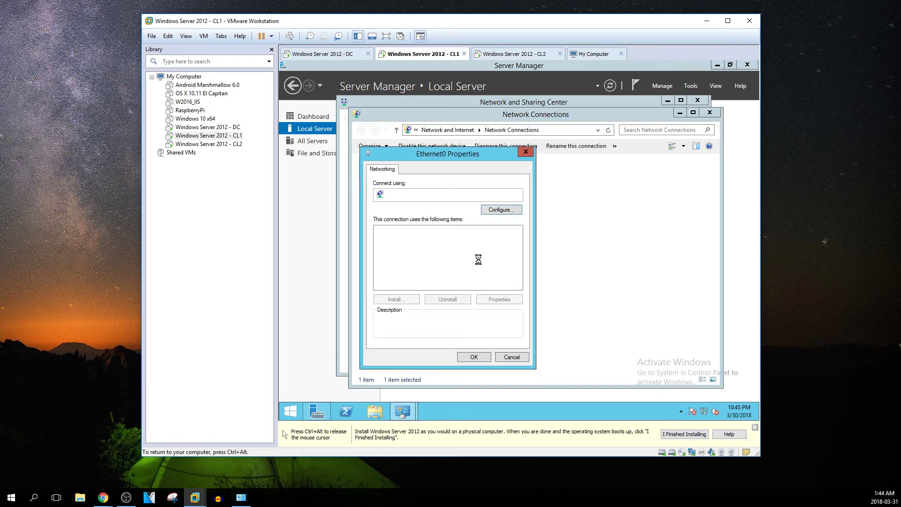
{"action": "double_click", "coordinate": [468, 285]}
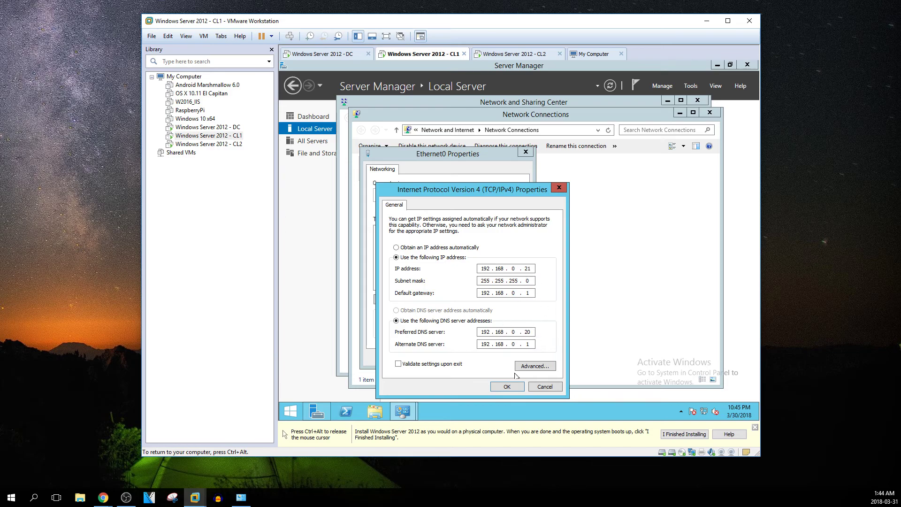
{"action": "double_click", "coordinate": [531, 332]}
{"action": "left_click", "coordinate": [509, 385]}
{"action": "left_click", "coordinate": [483, 357]}
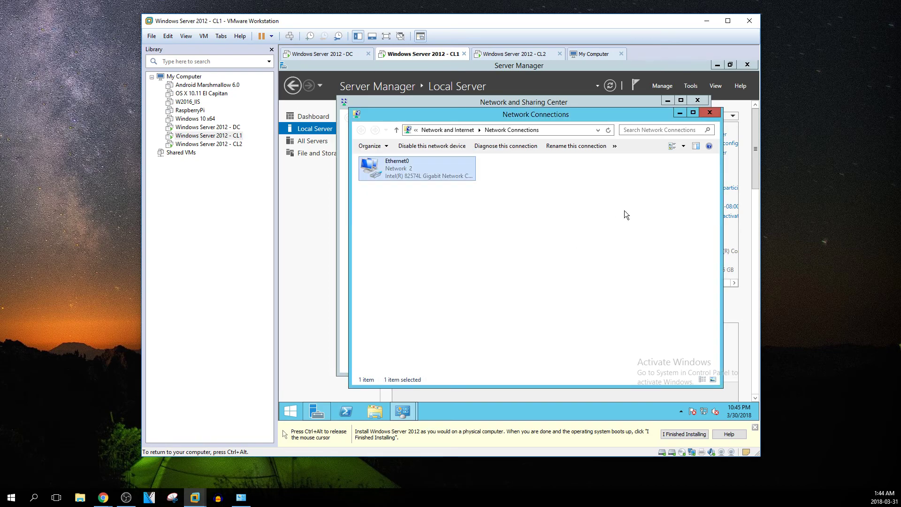
{"action": "left_click", "coordinate": [710, 113]}
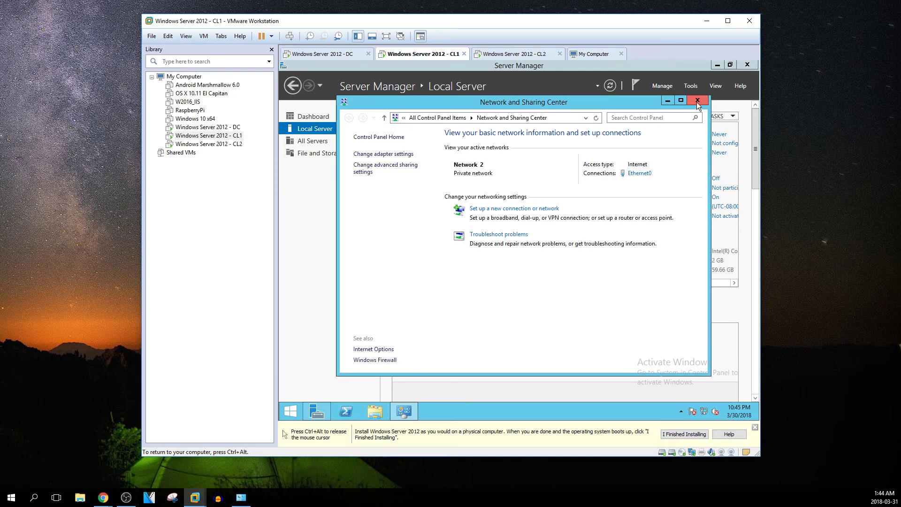
{"action": "left_click", "coordinate": [697, 101]}
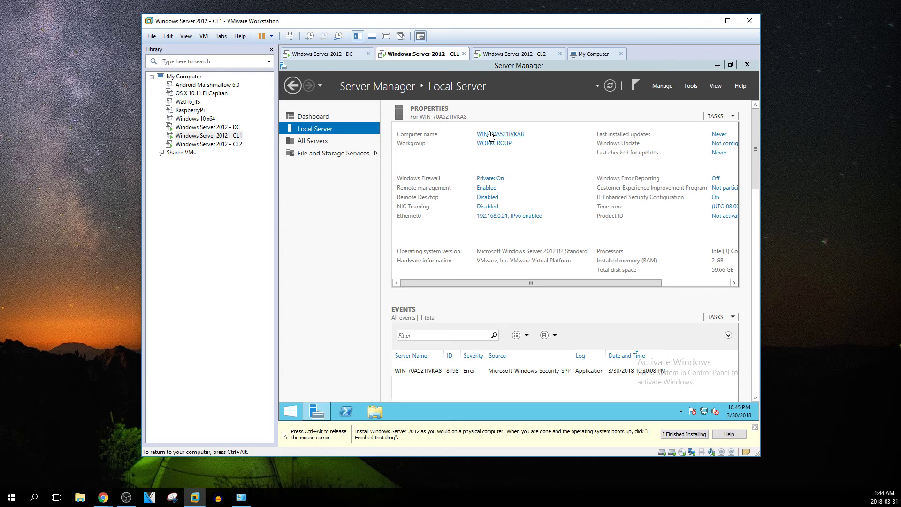
Rename the computer to CL1 and make it a member of domain compuguy.info
{"action": "left_click", "coordinate": [490, 136]}
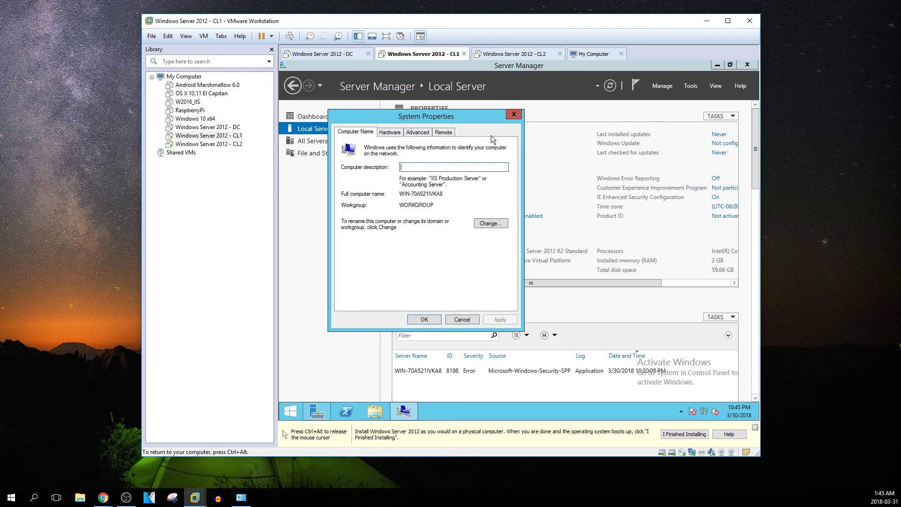
{"action": "left_click", "coordinate": [490, 224]}
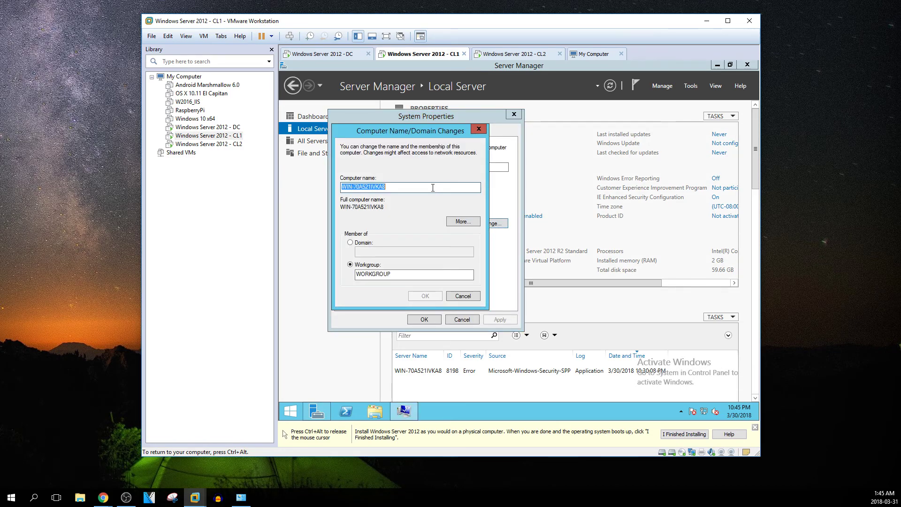
{"action": "type", "text": "CL1"}
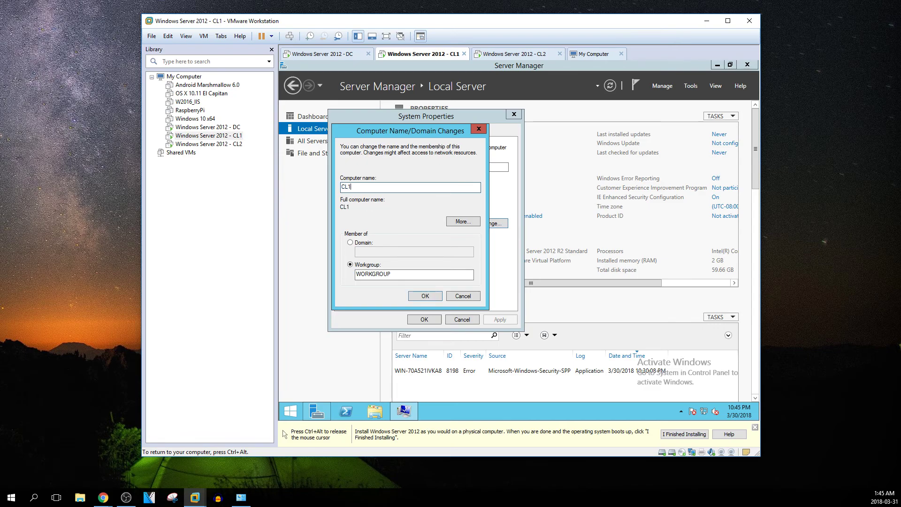
{"action": "left_click", "coordinate": [351, 242]}
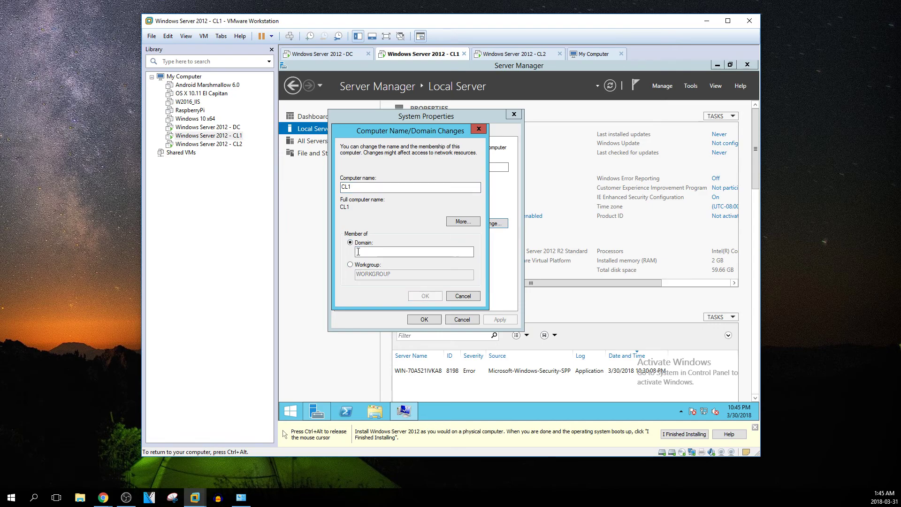
{"action": "left_click", "coordinate": [371, 252]}
{"action": "type", "text": "com"}
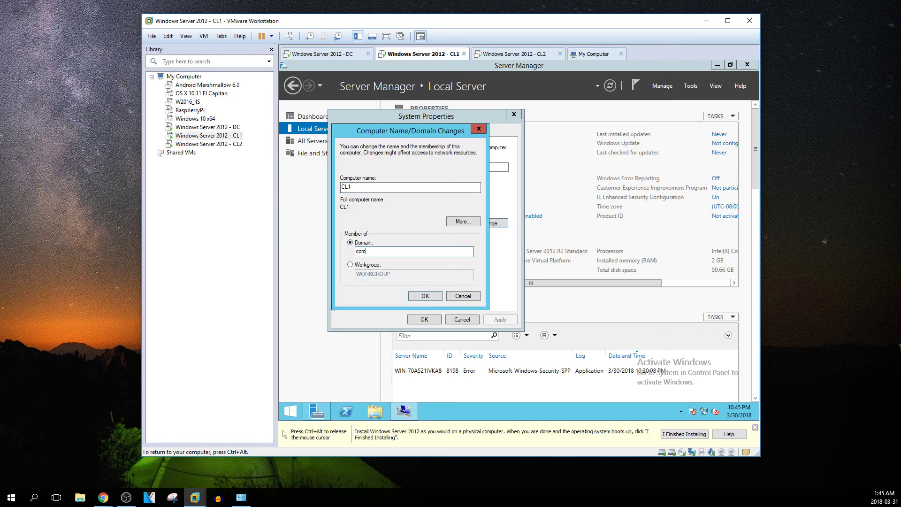
{"action": "type", "text": "puguy.info"}
{"action": "left_click", "coordinate": [432, 298]}
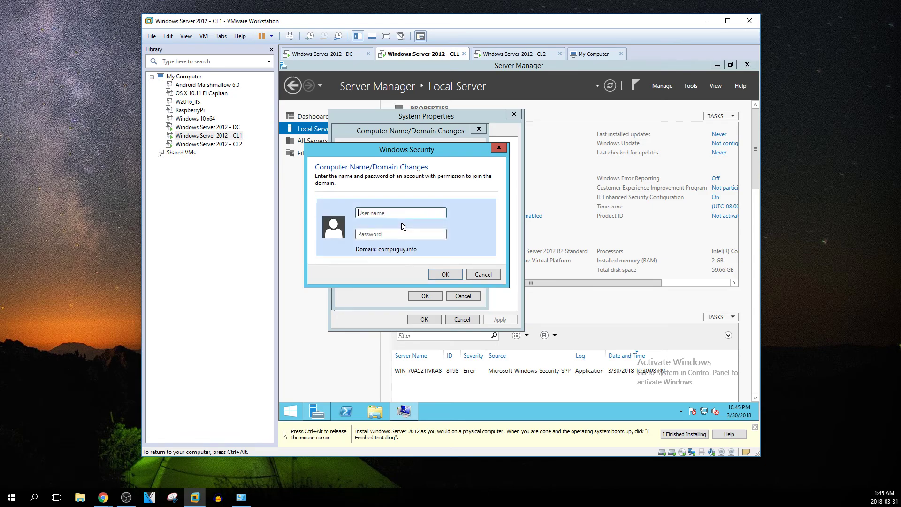
Enter the domain administrator's user name and password to authorize the join
{"action": "left_click", "coordinate": [403, 210]}
{"action": "type", "text": "adm"}
{"action": "type", "text": "i"}
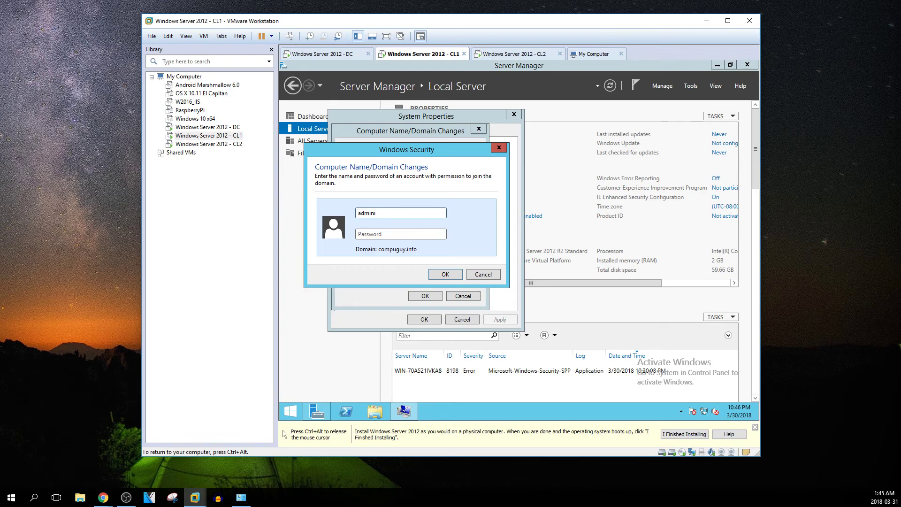
{"action": "type", "text": "ndtratoP•••••••"}
{"action": "left_click", "coordinate": [449, 277]}
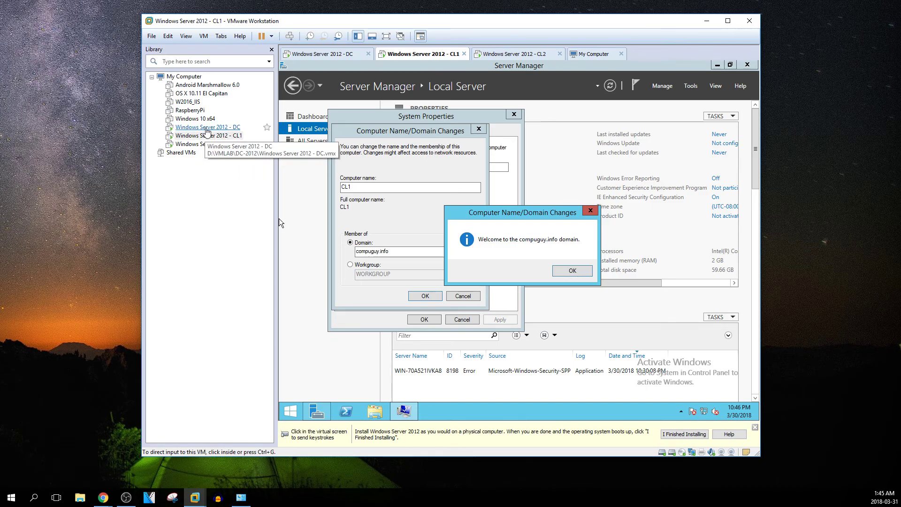
On the DC, launch Active Directory Users and Computers from Administrative Tools
{"action": "left_click", "coordinate": [206, 128]}
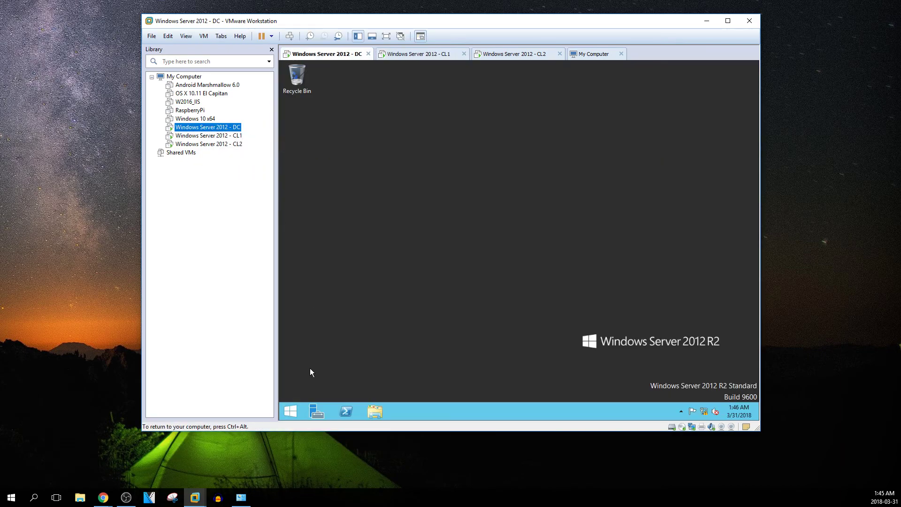
{"action": "left_click", "coordinate": [287, 415]}
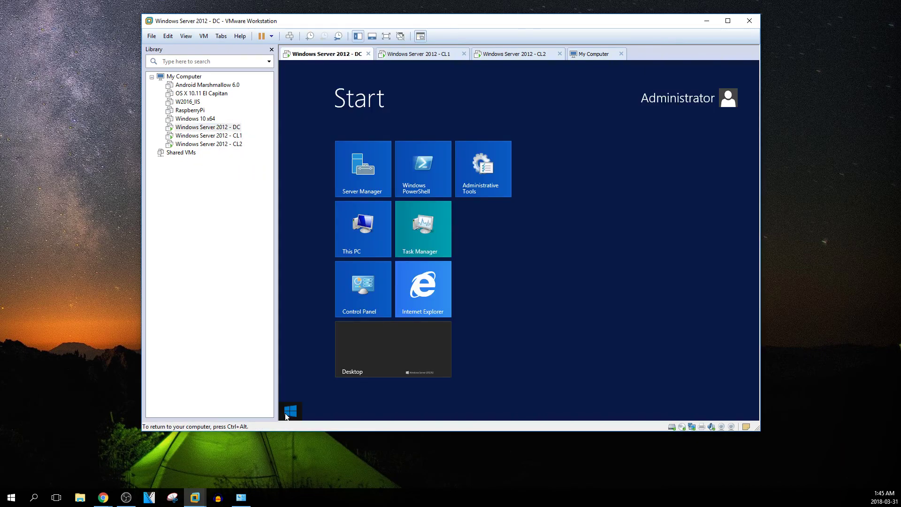
{"action": "left_click", "coordinate": [358, 288]}
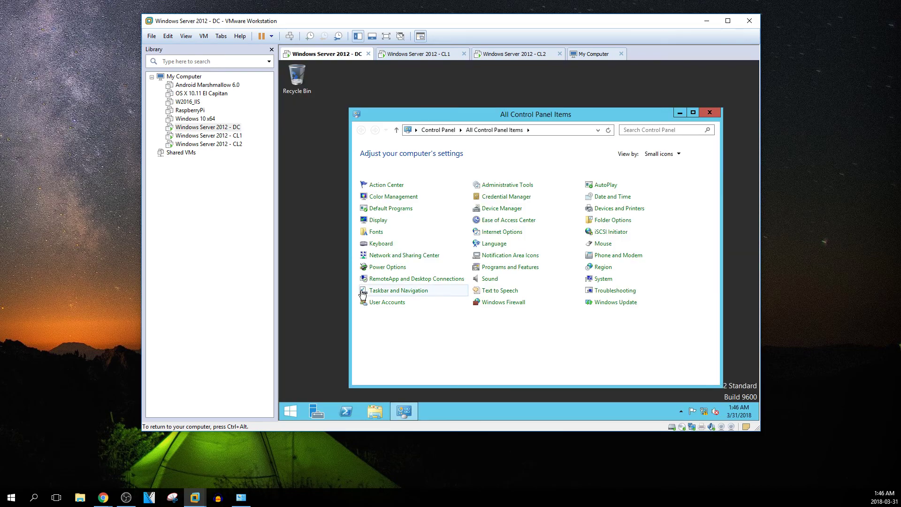
{"action": "left_click", "coordinate": [484, 186]}
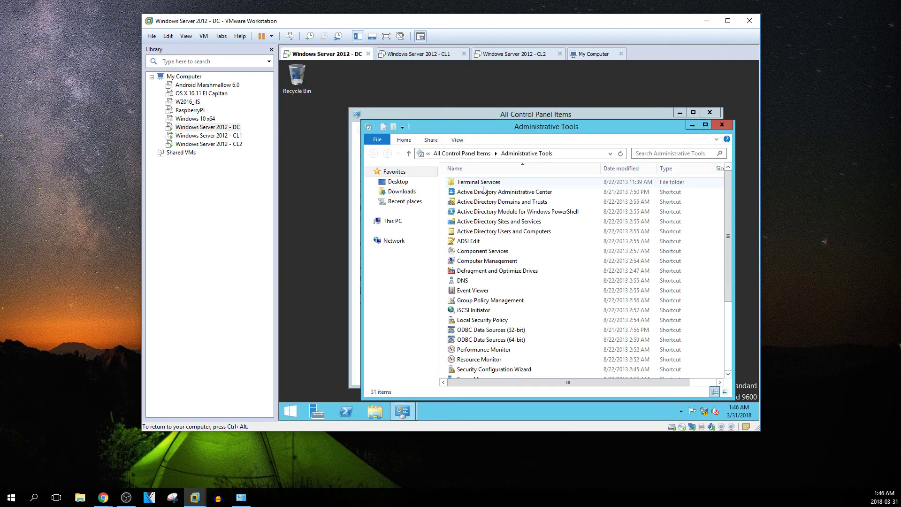
{"action": "left_click", "coordinate": [491, 233]}
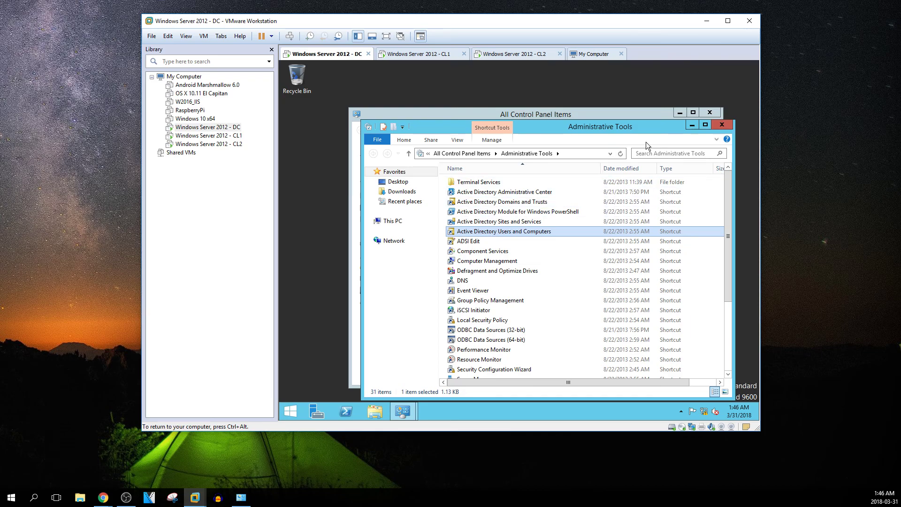
{"action": "left_click", "coordinate": [681, 112]}
{"action": "left_click", "coordinate": [692, 125]}
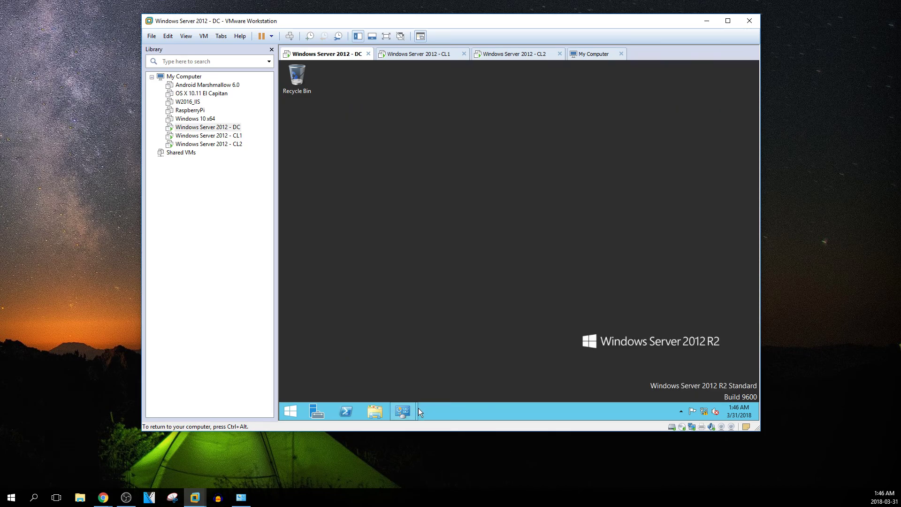
Expand compuguy.info to see CL1 under Computers, then return to the CL1 machine
{"action": "mouse_move", "coordinate": [415, 418]}
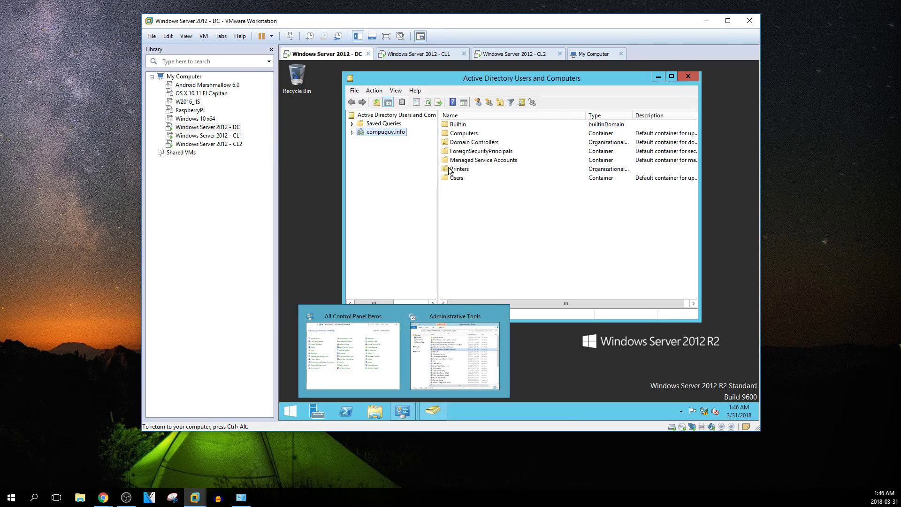
{"action": "double_click", "coordinate": [381, 132]}
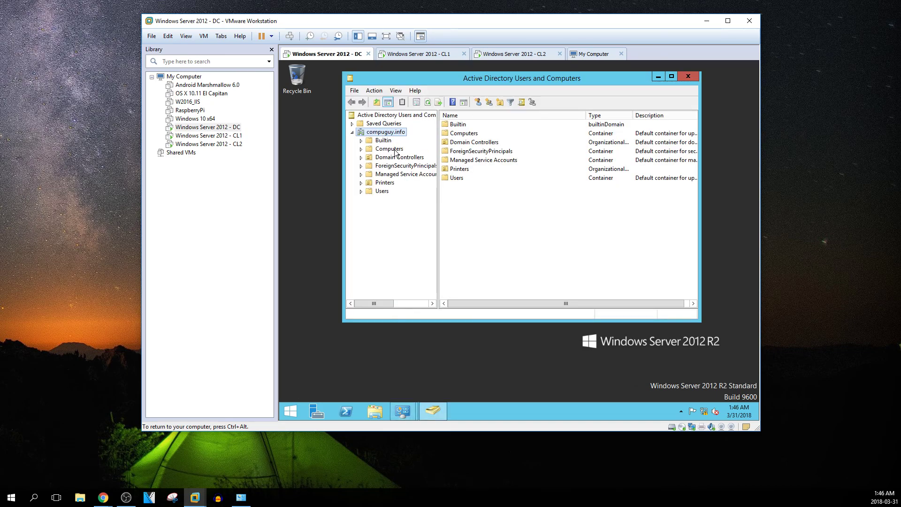
{"action": "left_click", "coordinate": [397, 149]}
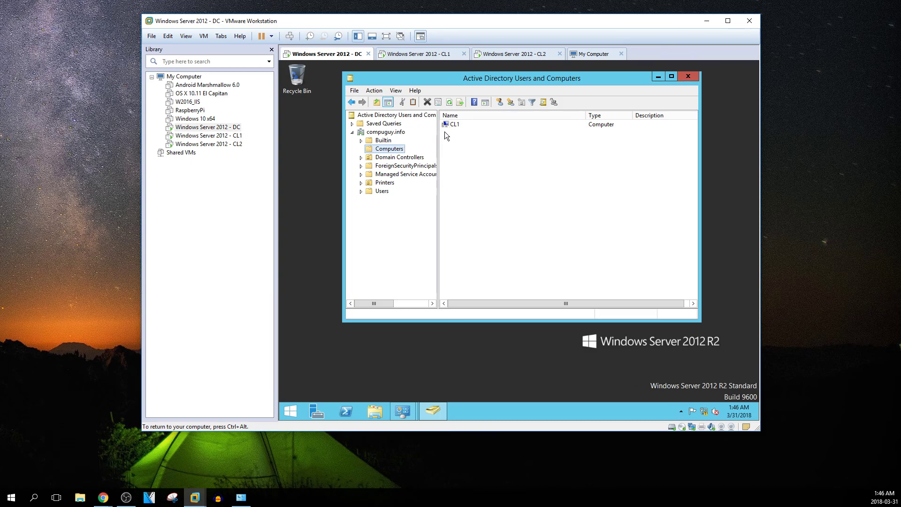
{"action": "left_click", "coordinate": [252, 136]}
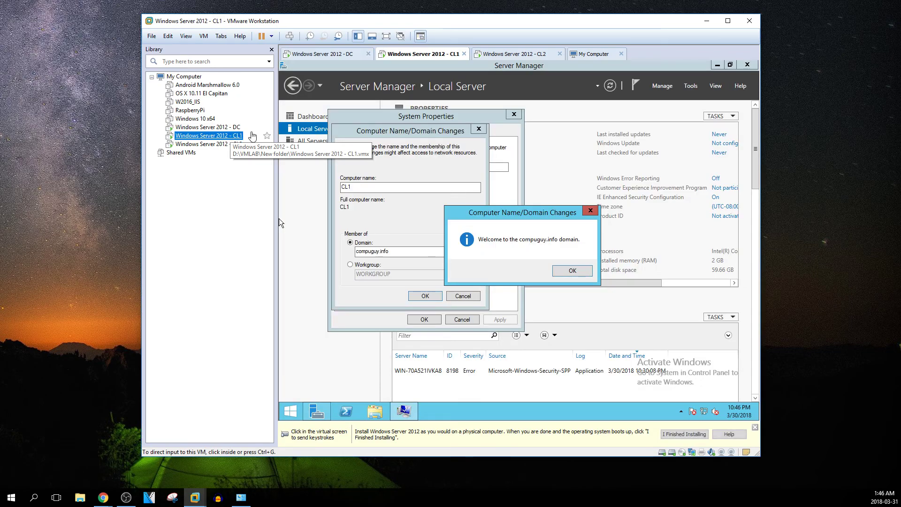
Dismiss the compuguy.info welcome, the domain change confirmation, and the restart notice
{"action": "left_click", "coordinate": [567, 272]}
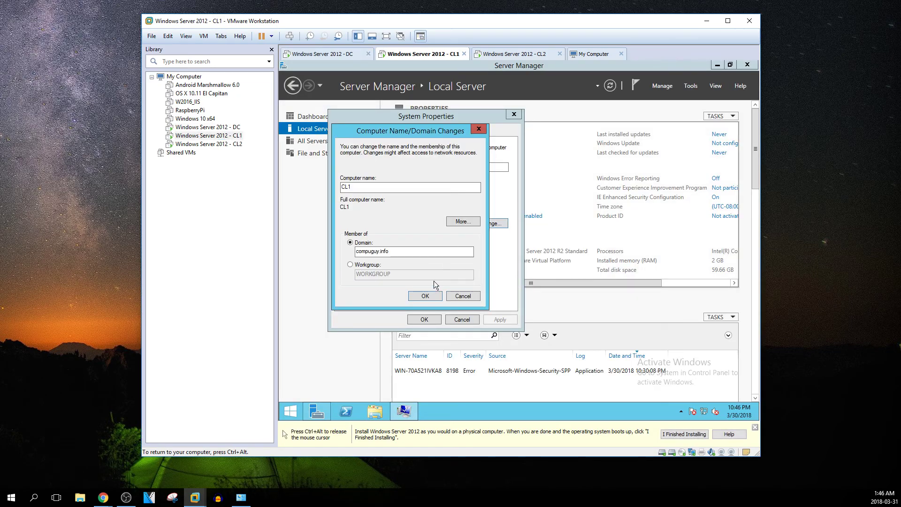
{"action": "left_click", "coordinate": [420, 293]}
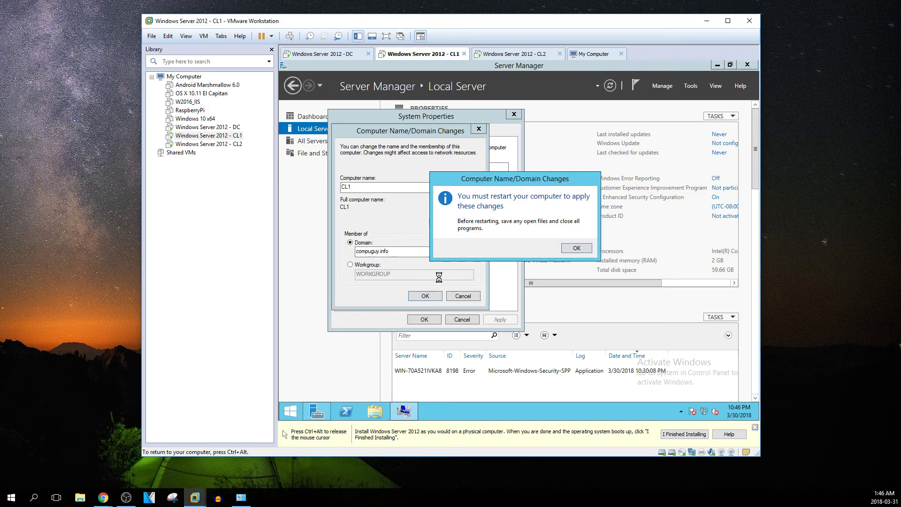
{"action": "left_click", "coordinate": [574, 248]}
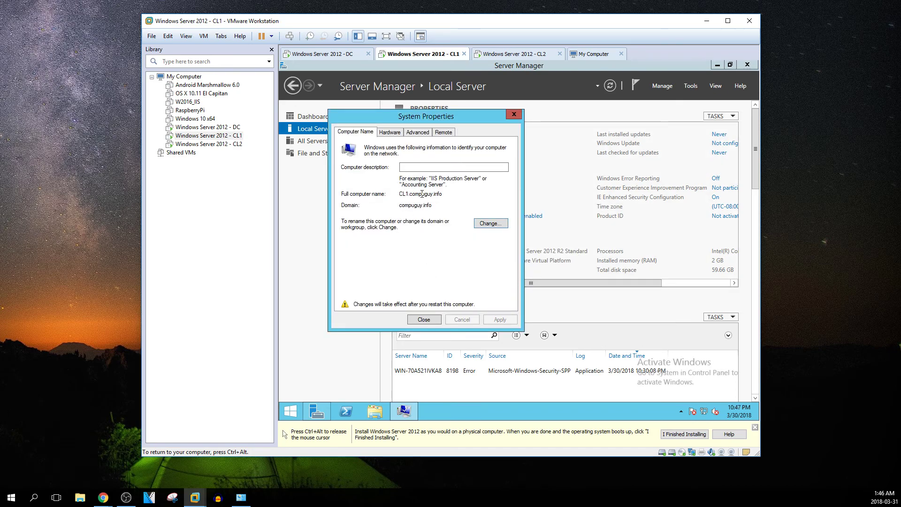
Allow remote connections to CL1, accept the firewall notice, apply, and close System Properties
{"action": "left_click", "coordinate": [394, 133]}
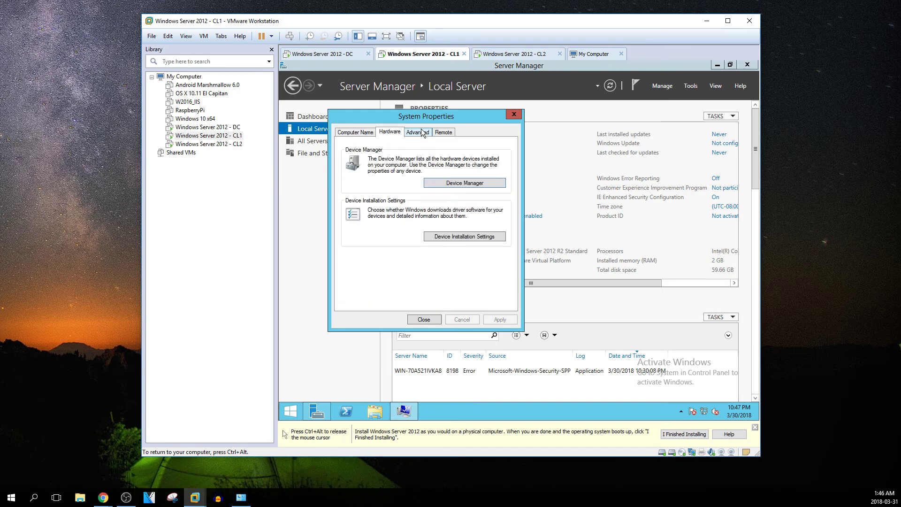
{"action": "left_click", "coordinate": [420, 133]}
{"action": "left_click", "coordinate": [439, 134]}
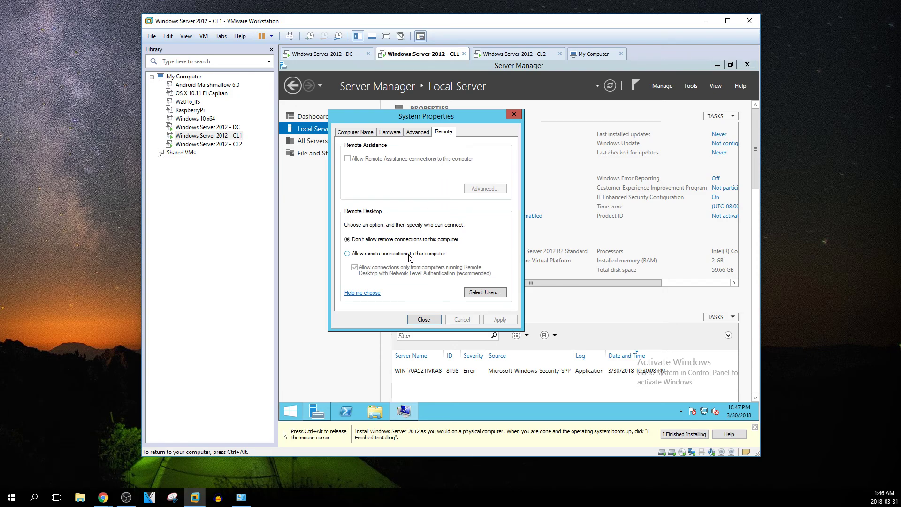
{"action": "left_click", "coordinate": [360, 255]}
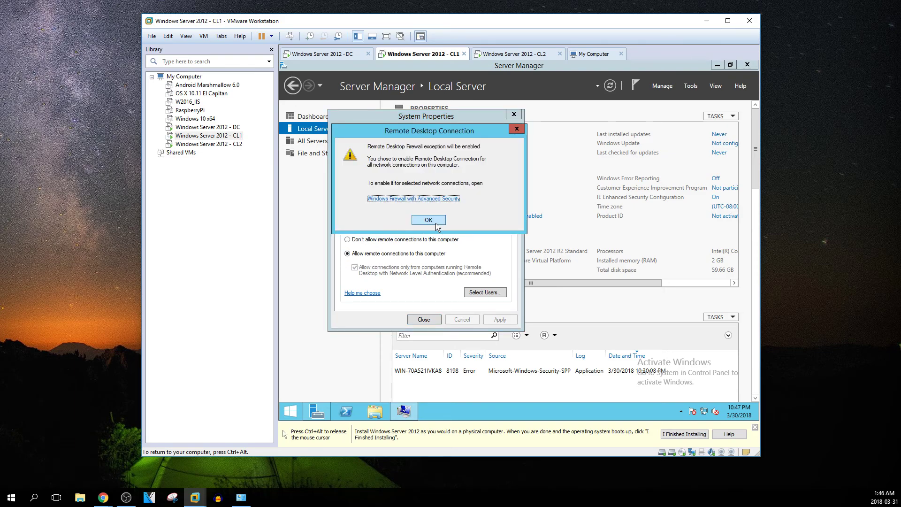
{"action": "left_click", "coordinate": [428, 220]}
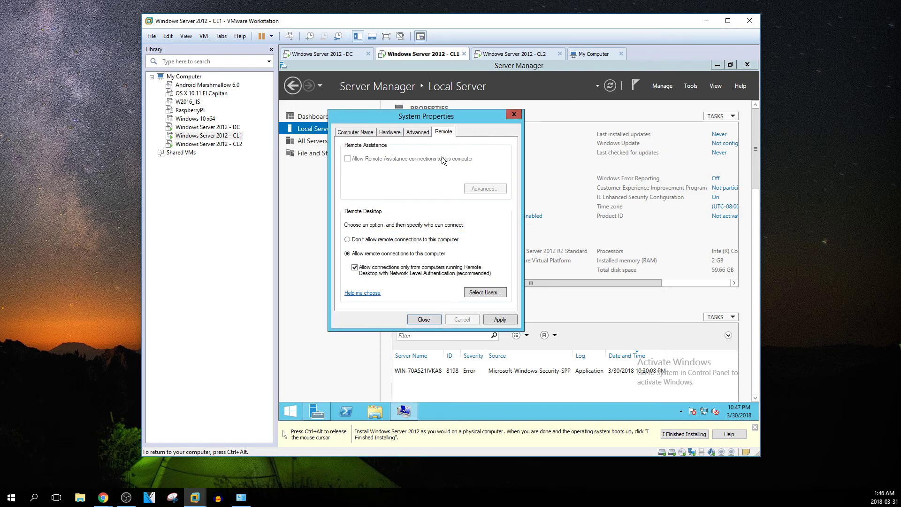
{"action": "left_click", "coordinate": [501, 319]}
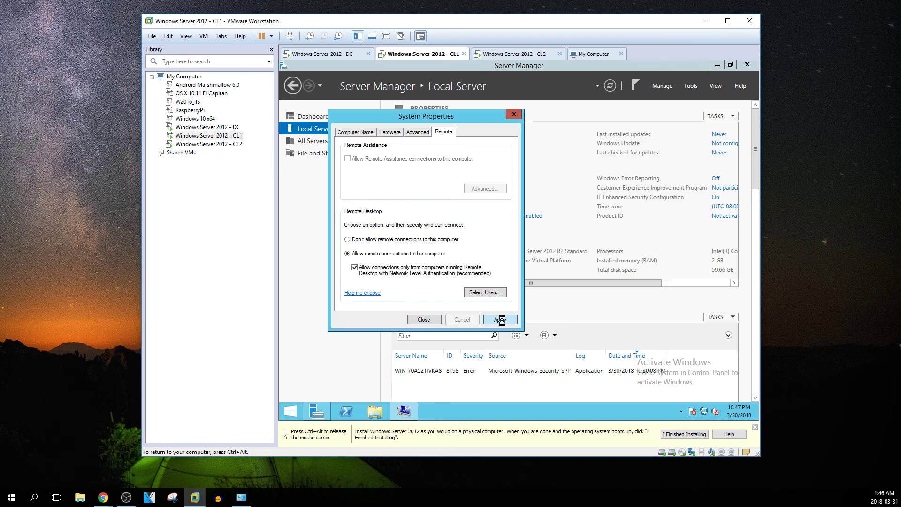
{"action": "left_click", "coordinate": [423, 320]}
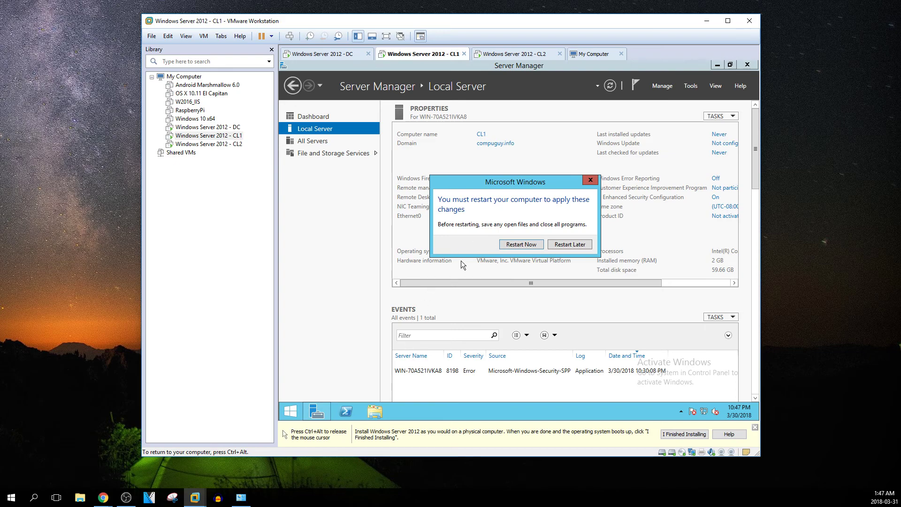
Restart CL1 now to apply its changes, and open the CL2 virtual machine
{"action": "left_click", "coordinate": [756, 428]}
{"action": "left_click", "coordinate": [570, 244]}
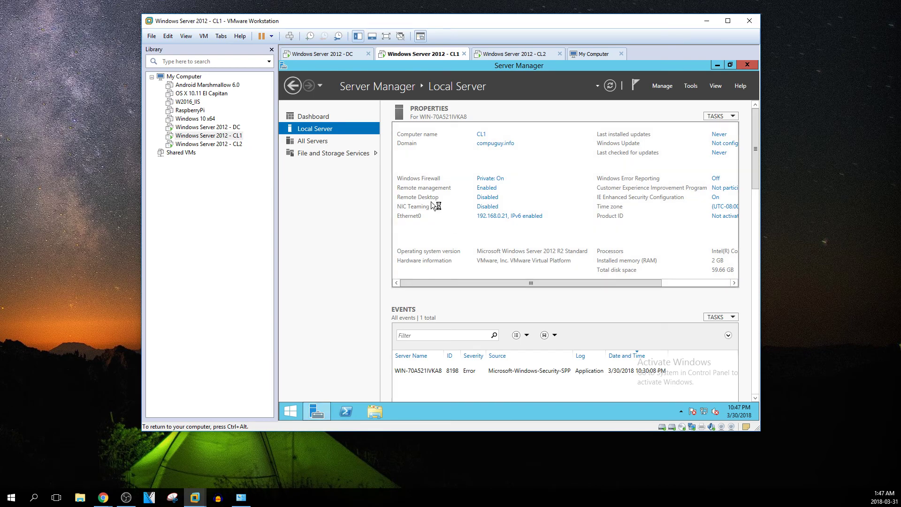
{"action": "left_click", "coordinate": [223, 145]}
{"action": "double_click", "coordinate": [222, 145]}
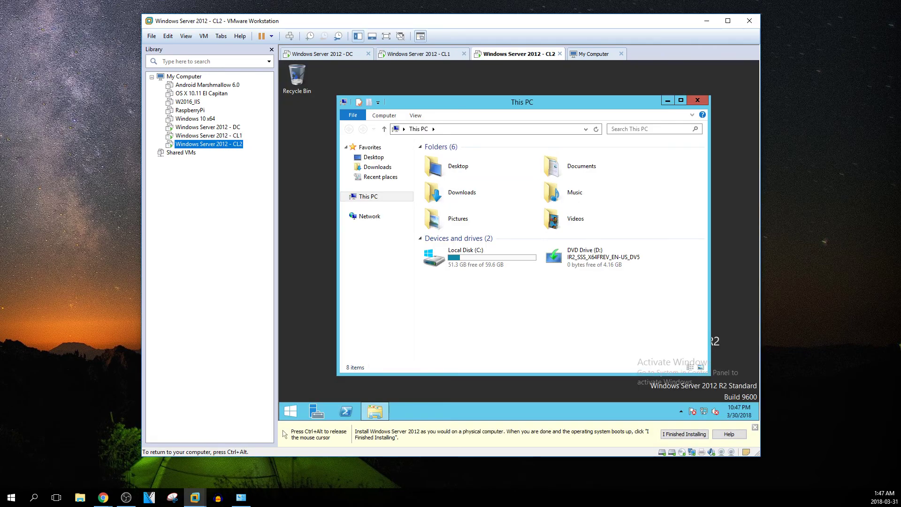
{"action": "left_click", "coordinate": [288, 415]}
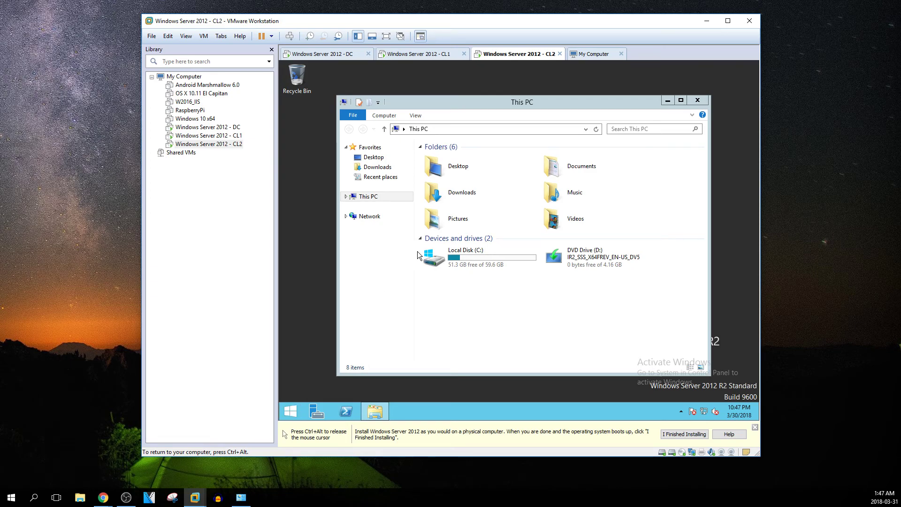
Back on the DC, select CL1 under Computers, then show the compuguy.info Users container
{"action": "left_click", "coordinate": [229, 129]}
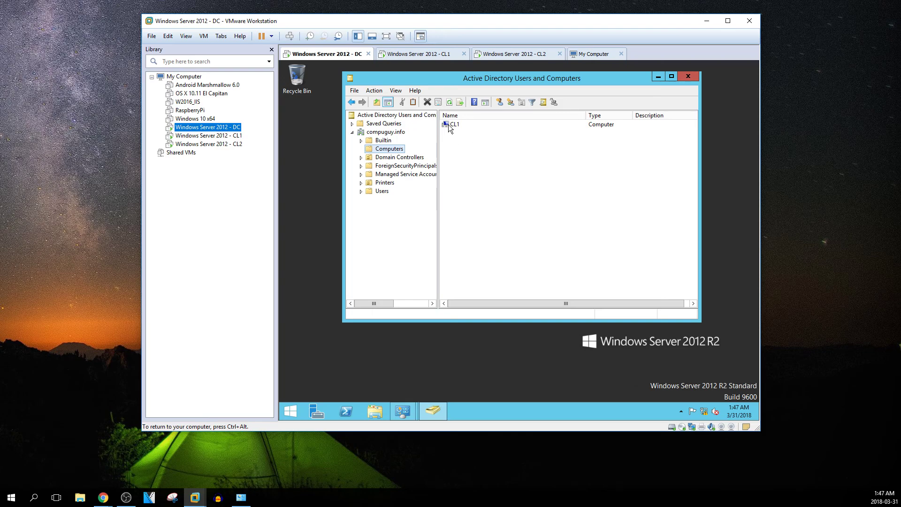
{"action": "left_click", "coordinate": [449, 126]}
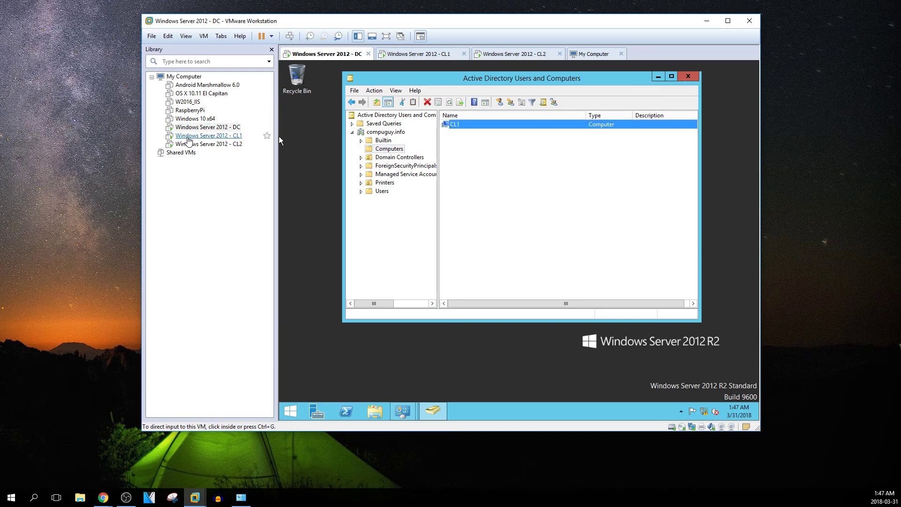
{"action": "left_click", "coordinate": [183, 136]}
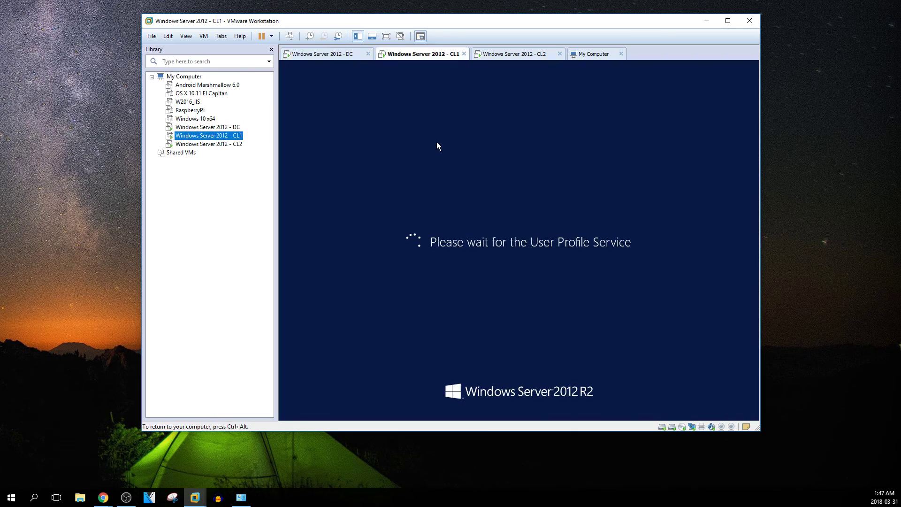
{"action": "left_click", "coordinate": [208, 128]}
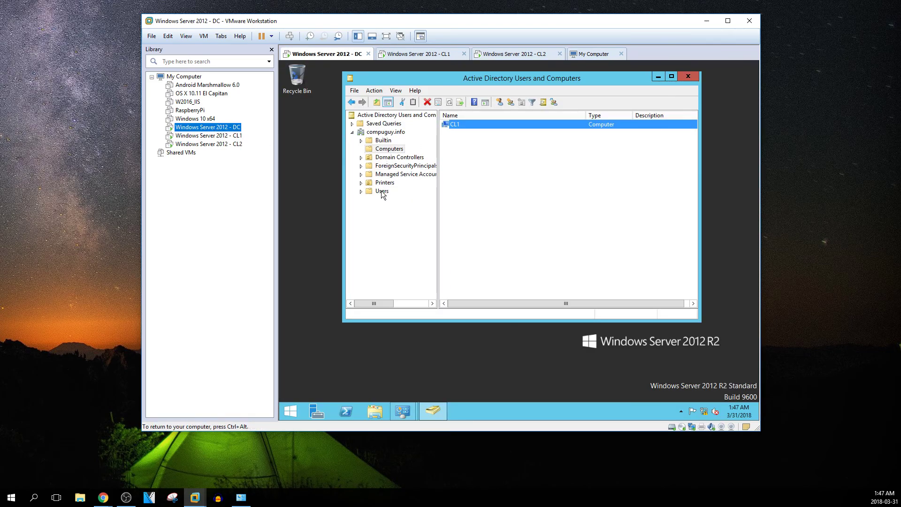
{"action": "left_click", "coordinate": [381, 191]}
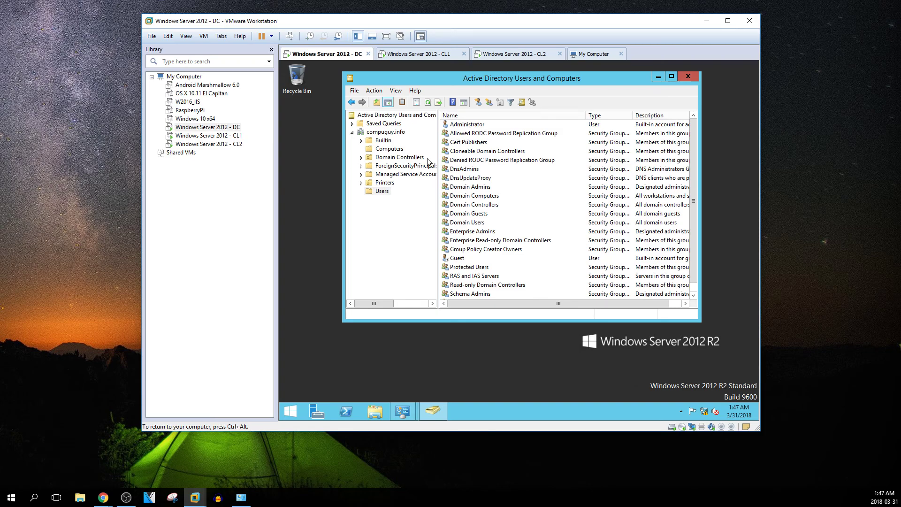
Start a new user in Users named compuguy with logon name compuguy
{"action": "right_click", "coordinate": [382, 192]}
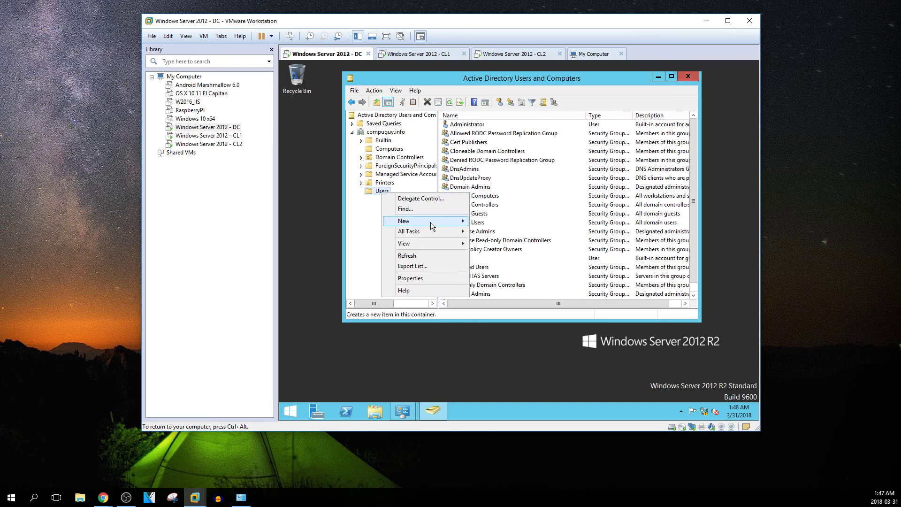
{"action": "mouse_move", "coordinate": [430, 222]}
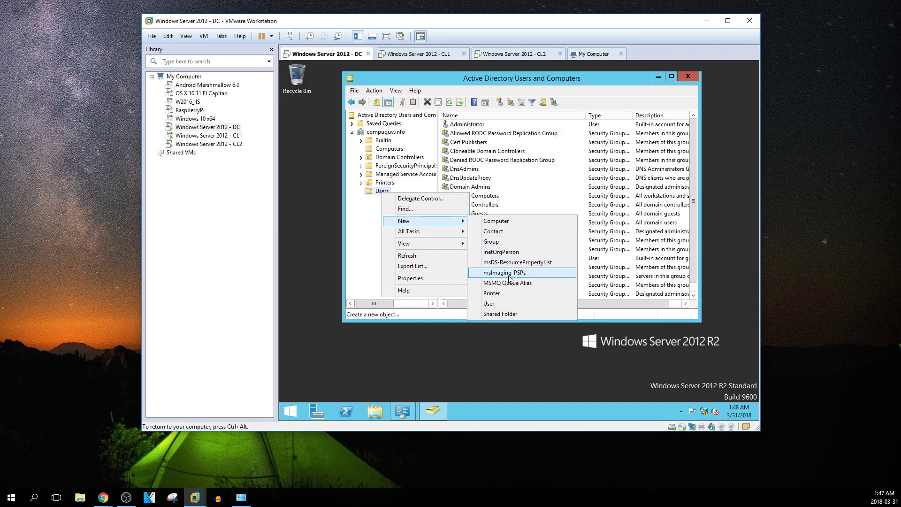
{"action": "left_click", "coordinate": [502, 301]}
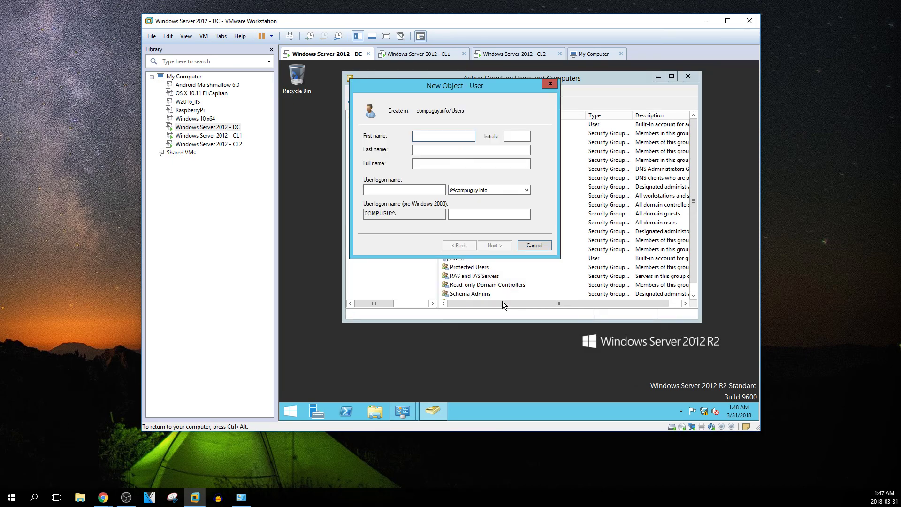
{"action": "type", "text": "c"}
{"action": "type", "text": "ompuguy"}
{"action": "key", "text": "Tab"}
{"action": "key", "text": "Tab"}
{"action": "key", "text": "Tab"}
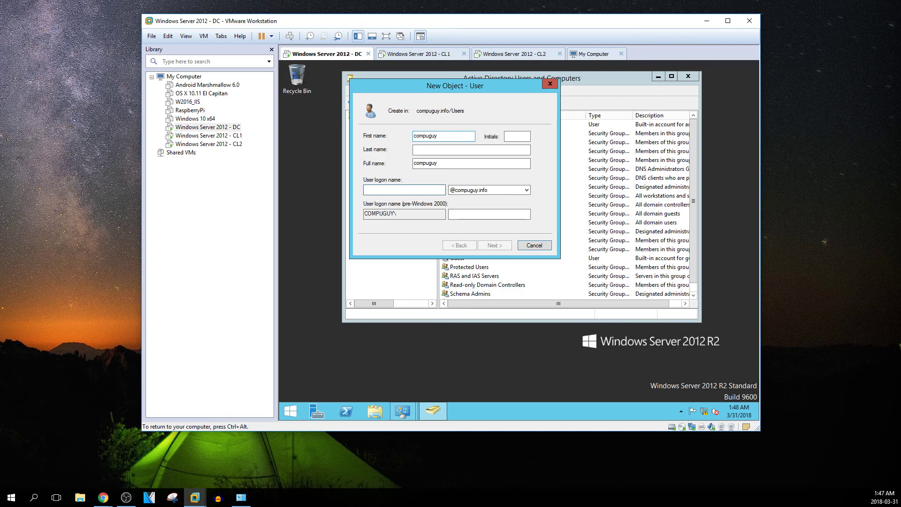
{"action": "type", "text": "compuguy"}
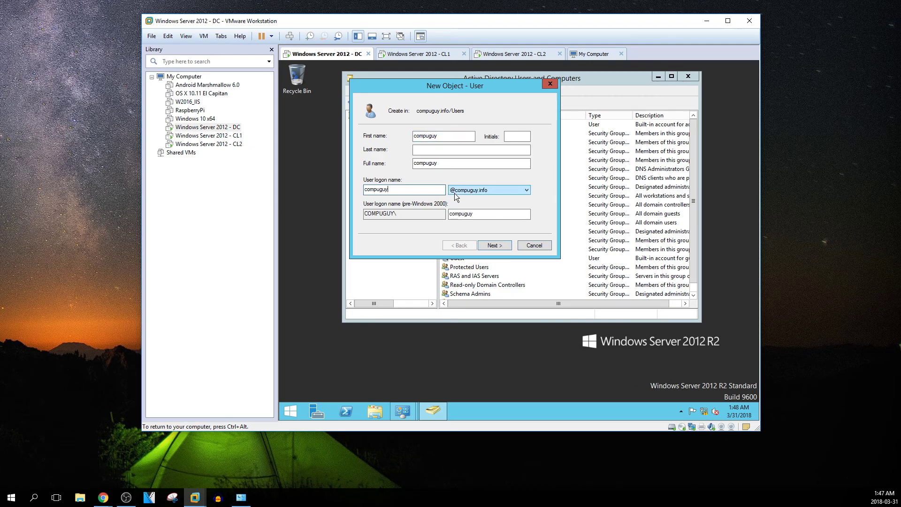
{"action": "left_click", "coordinate": [495, 245]}
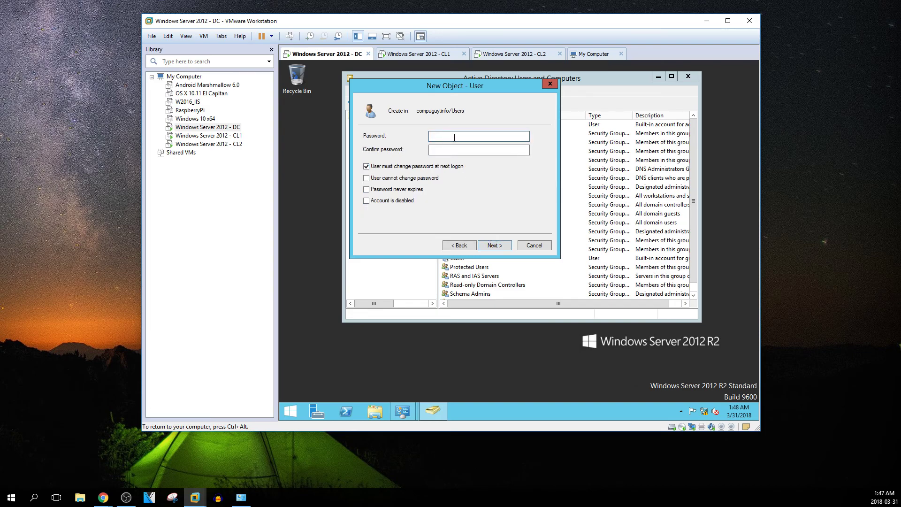
Set the account's password, no change at next logon, never expires, and create the user
{"action": "type", "text": "•••••••••"}
{"action": "key", "text": "Tab"}
{"action": "type", "text": "••••••••"}
{"action": "left_click", "coordinate": [368, 167]}
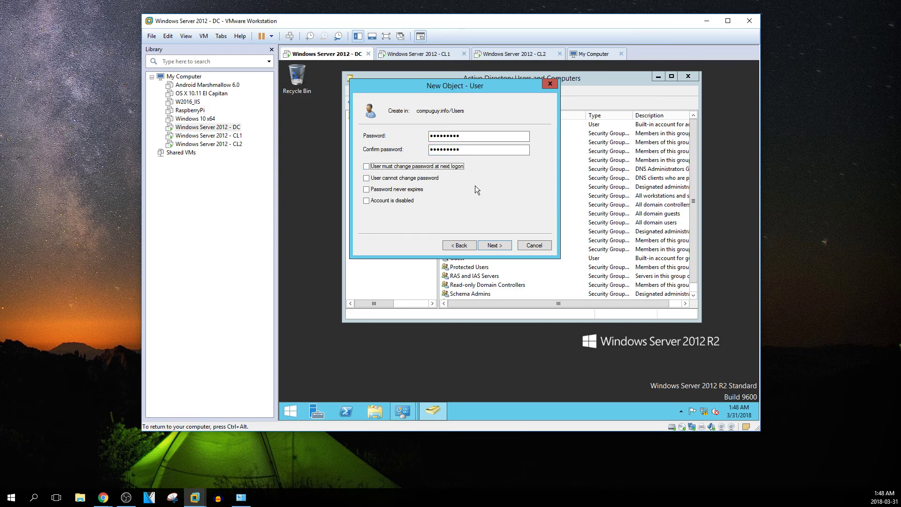
{"action": "left_click", "coordinate": [368, 190]}
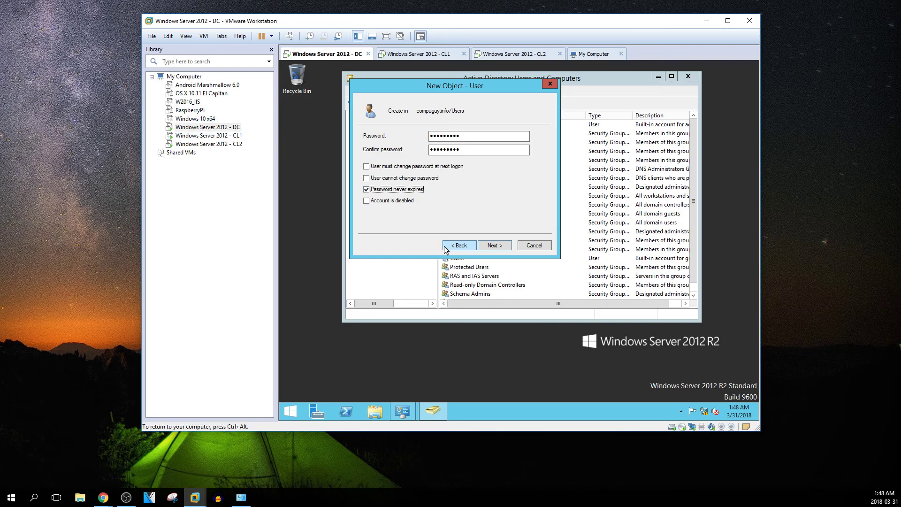
{"action": "left_click", "coordinate": [490, 245]}
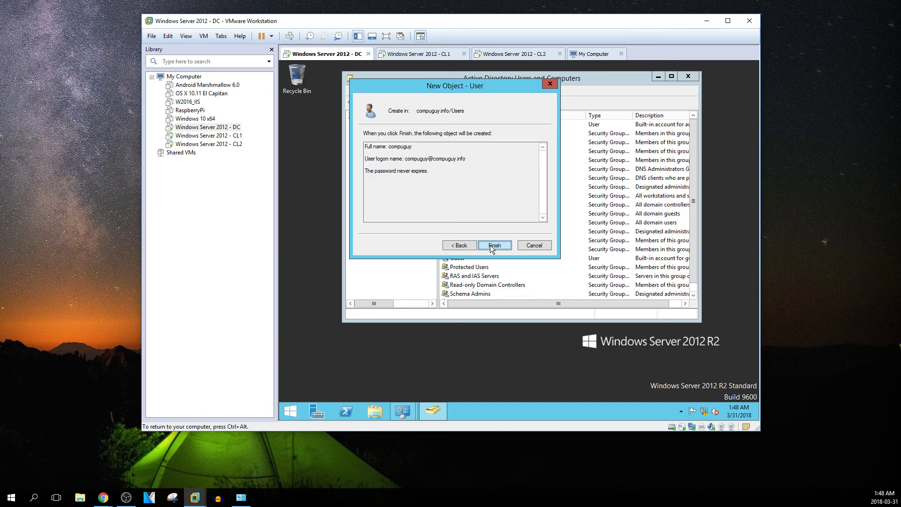
{"action": "left_click", "coordinate": [491, 246]}
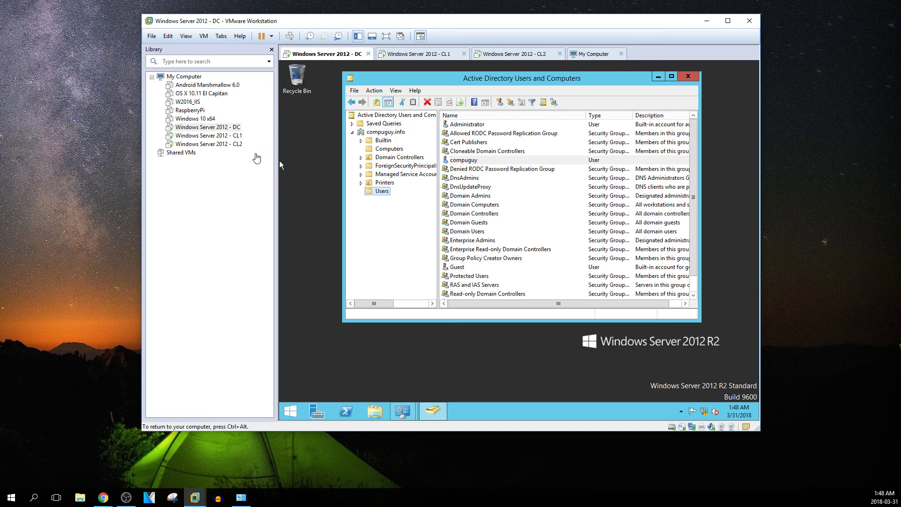
Open compuguy's properties on the DC and view its Member Of list, showing Domain Users
{"action": "double_click", "coordinate": [209, 135]}
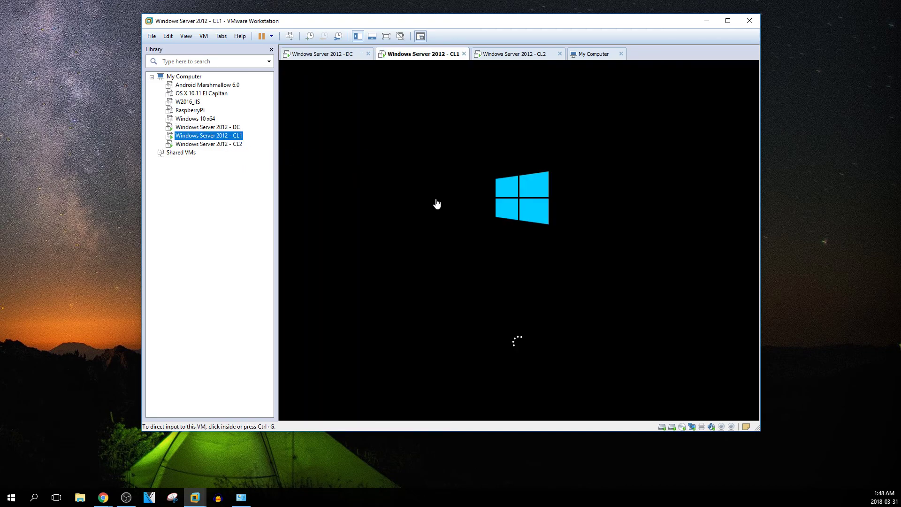
{"action": "left_click", "coordinate": [226, 129]}
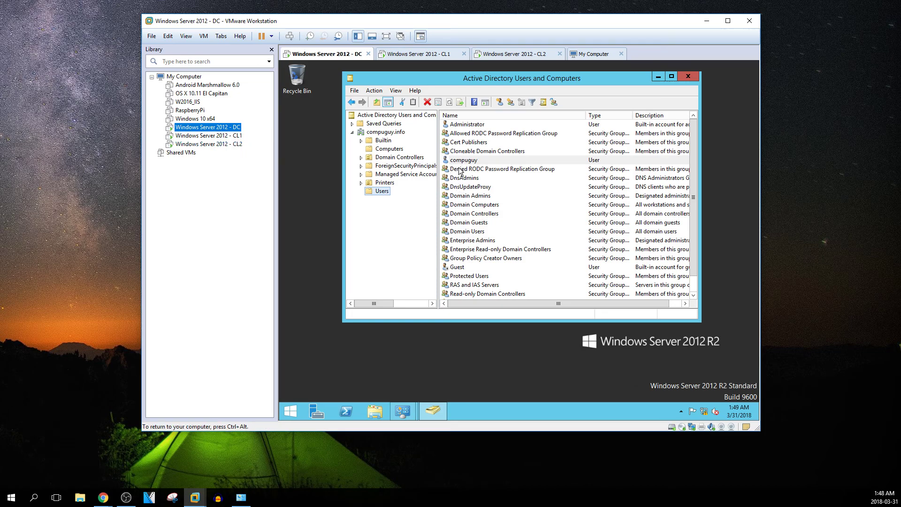
{"action": "right_click", "coordinate": [460, 161]}
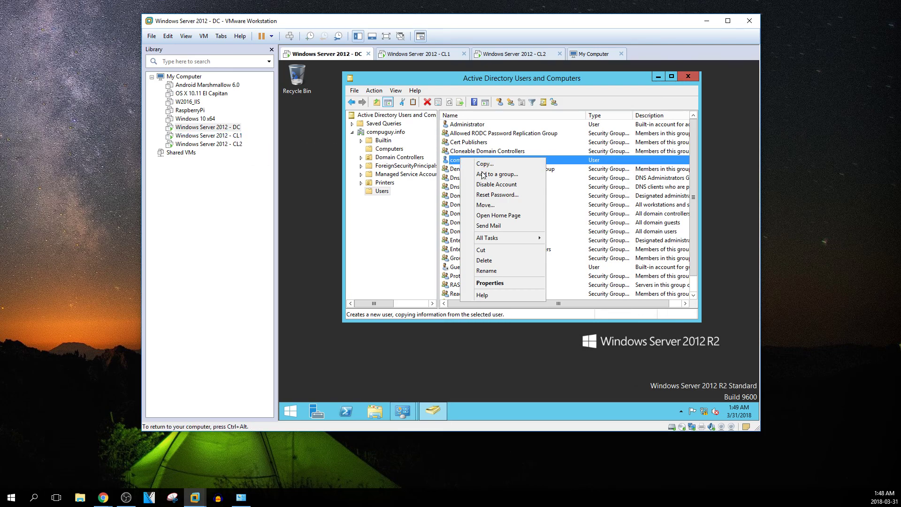
{"action": "left_click", "coordinate": [490, 283]}
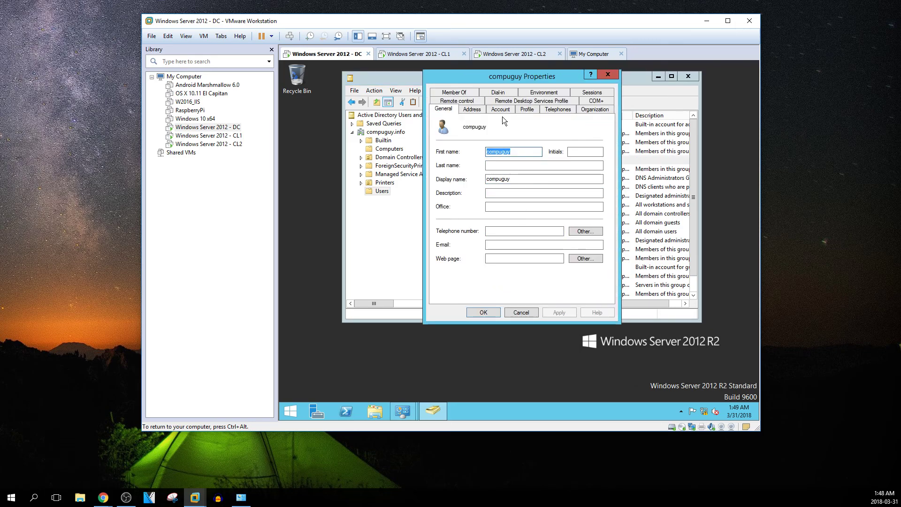
{"action": "left_click", "coordinate": [461, 94]}
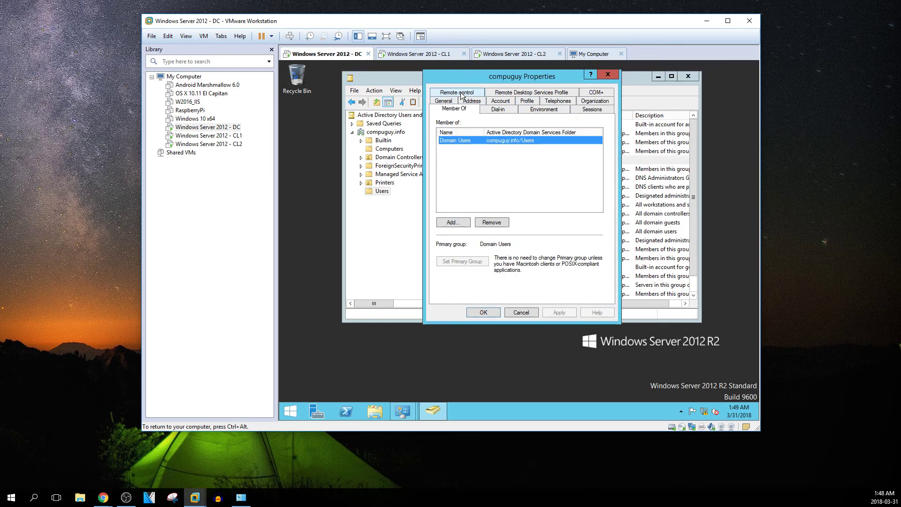
Add a group to compuguy, replacing the resolved Administrators match with a Domain Admins lookup
{"action": "left_click", "coordinate": [461, 222]}
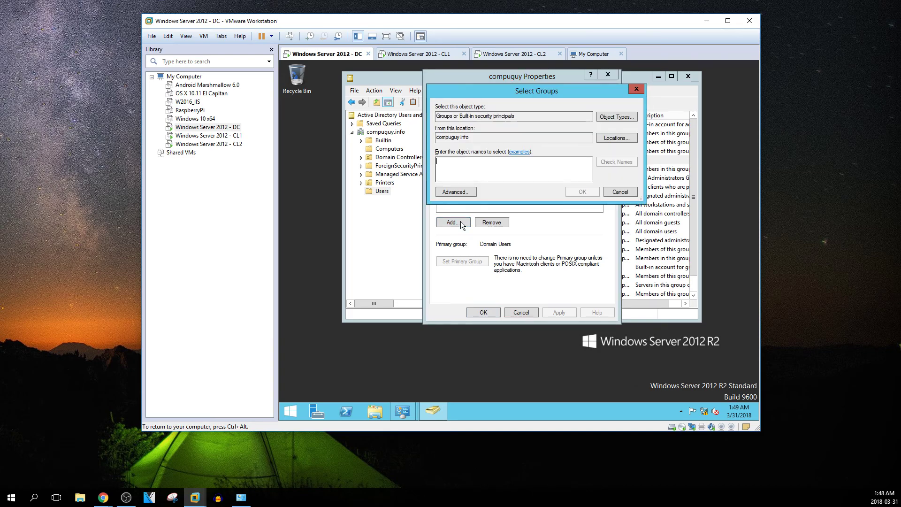
{"action": "type", "text": "adm"}
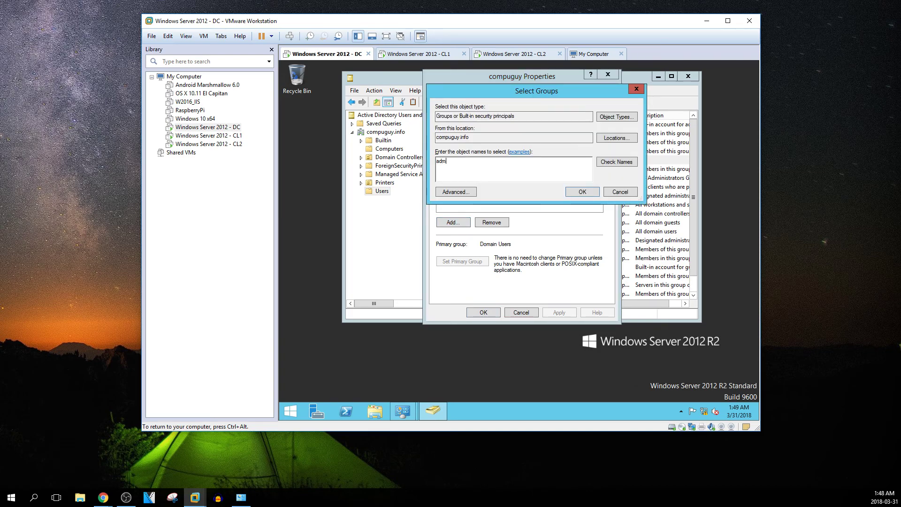
{"action": "type", "text": "ini"}
{"action": "left_click", "coordinate": [620, 162]}
{"action": "left_click_drag", "start_coordinate": [482, 165], "coordinate": [435, 169]}
{"action": "key", "text": "BackSpace"}
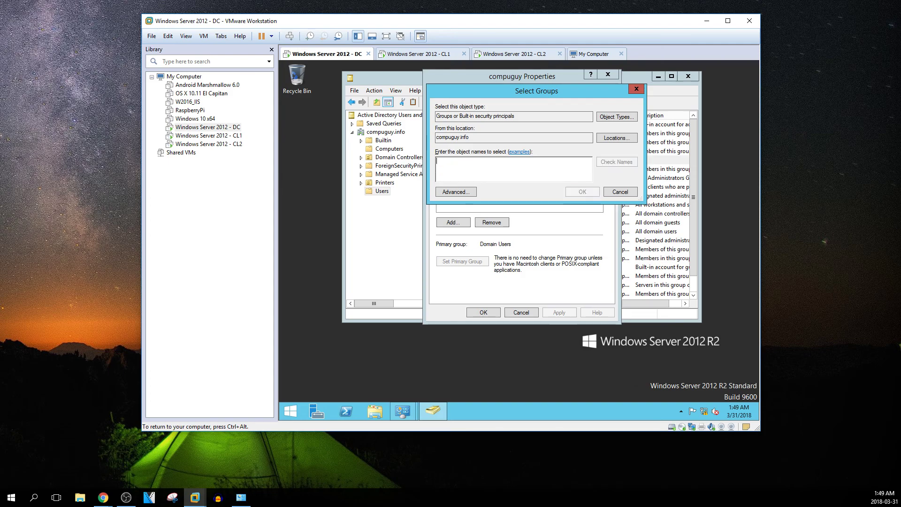
{"action": "type", "text": "dom"}
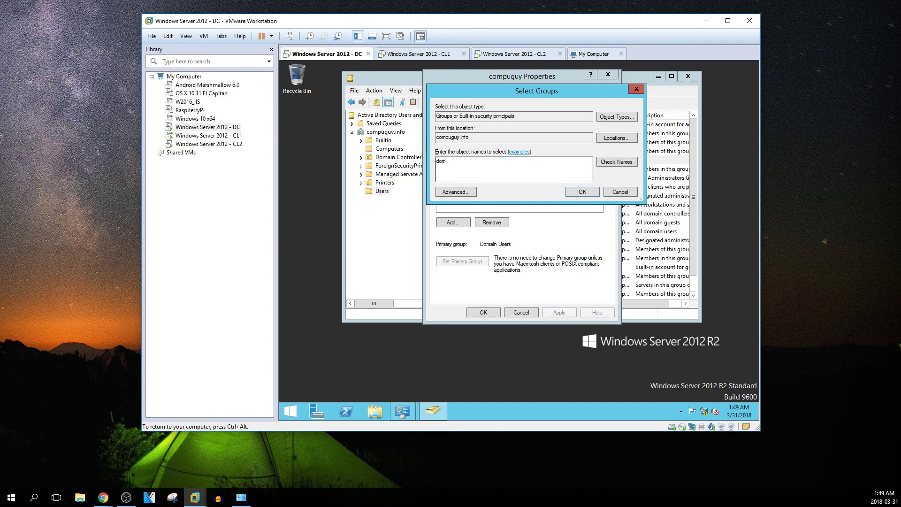
{"action": "type", "text": "ian admins"}
{"action": "left_click", "coordinate": [623, 162]}
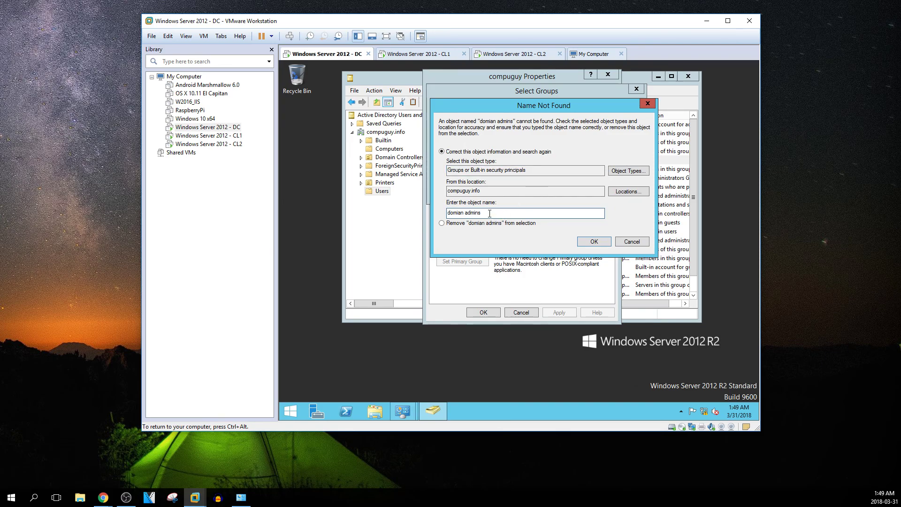
Correct the misspelled name to Domain Admins and add it to compuguy's memberships
{"action": "left_click_drag", "start_coordinate": [489, 213], "coordinate": [446, 213]}
{"action": "key", "text": "Left"}
{"action": "type", "text": "a"}
{"action": "key", "text": "Delete"}
{"action": "key", "text": "Delete"}
{"action": "type", "text": "i"}
{"action": "left_click", "coordinate": [594, 241]}
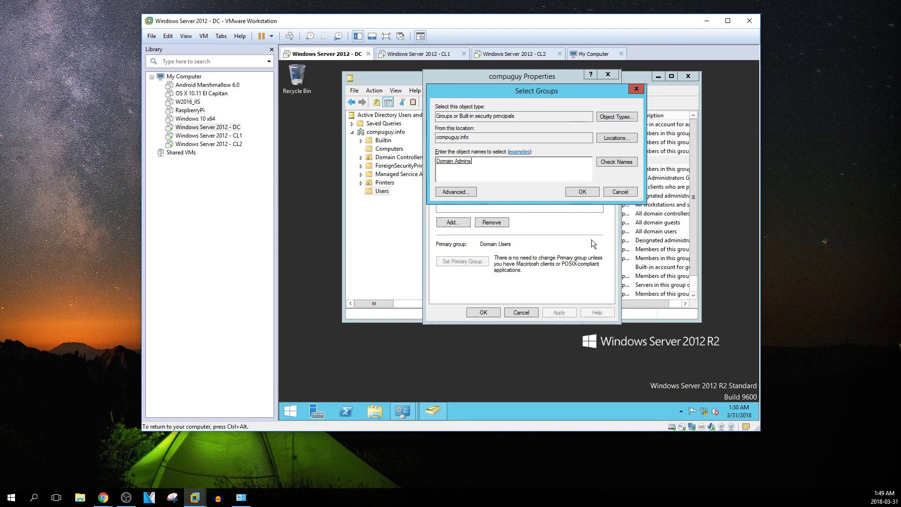
{"action": "left_click", "coordinate": [581, 192]}
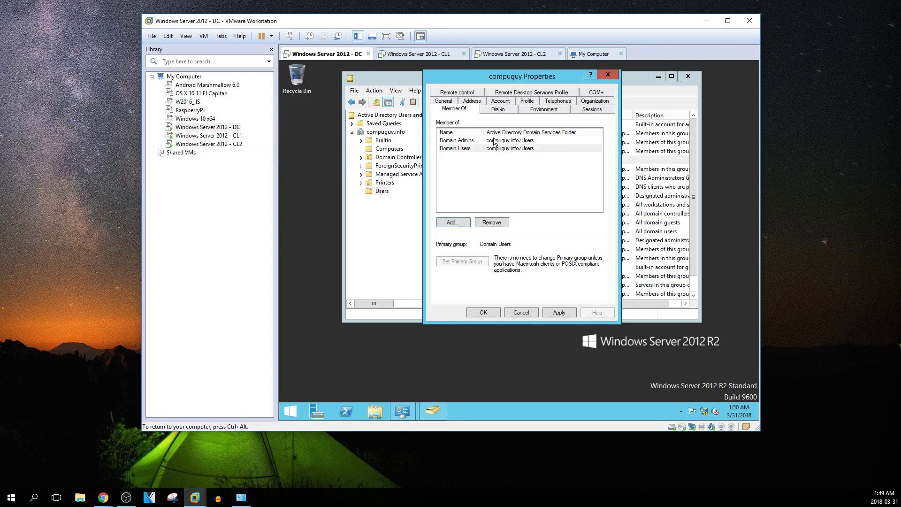
{"action": "left_click", "coordinate": [459, 143]}
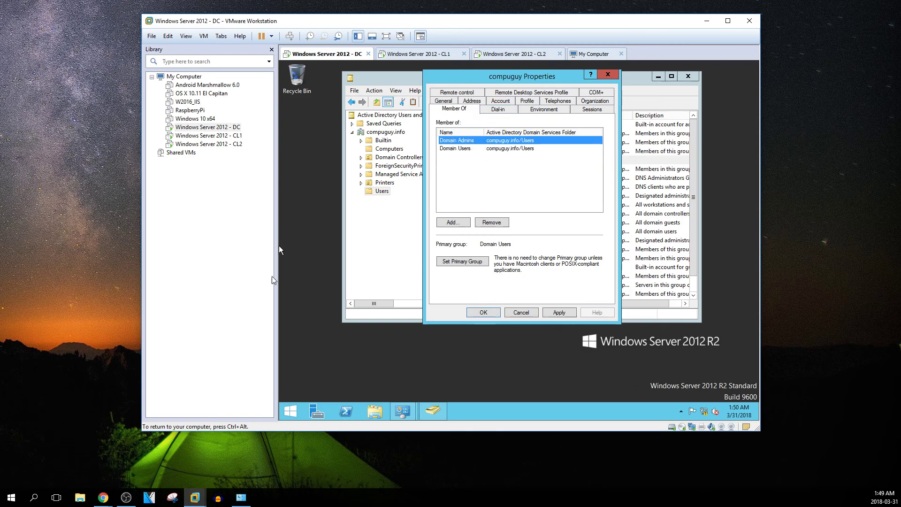
Save compuguy's properties, then reopen them to confirm Domain Admins and Domain Users memberships
{"action": "left_click", "coordinate": [485, 313]}
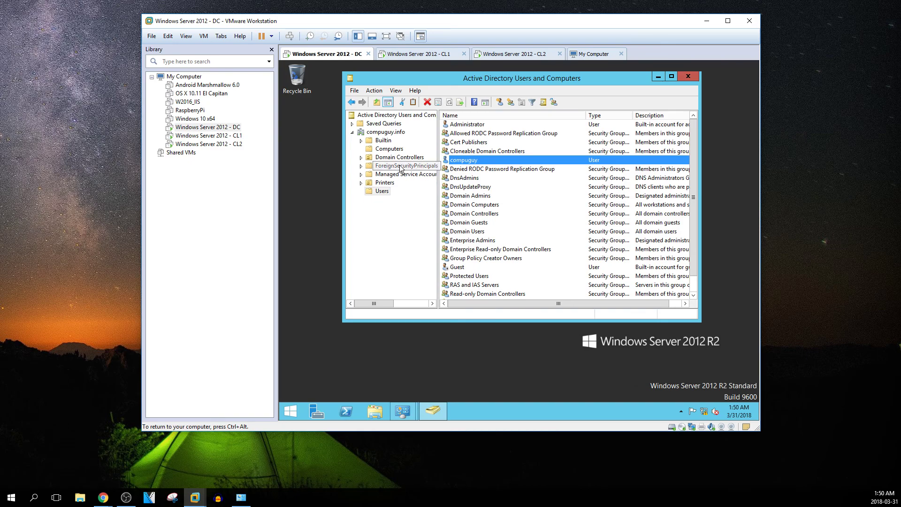
{"action": "right_click", "coordinate": [463, 160]}
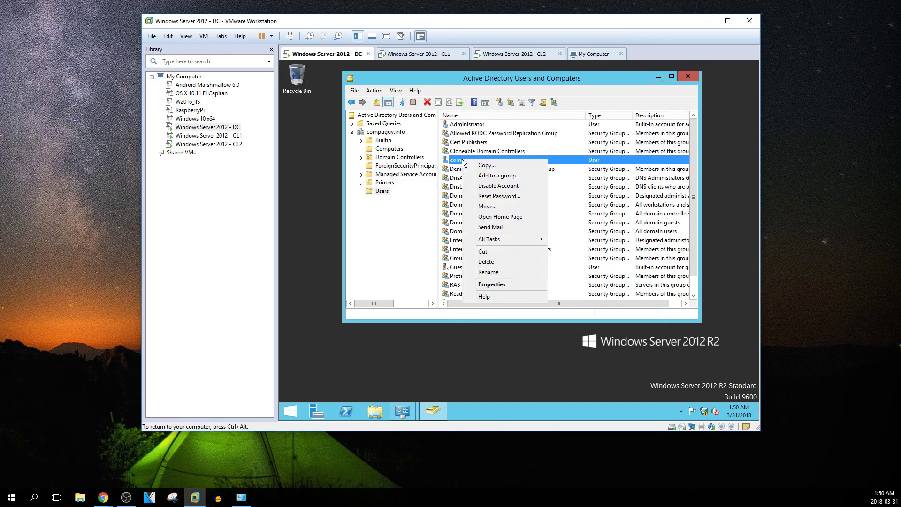
{"action": "left_click", "coordinate": [492, 285]}
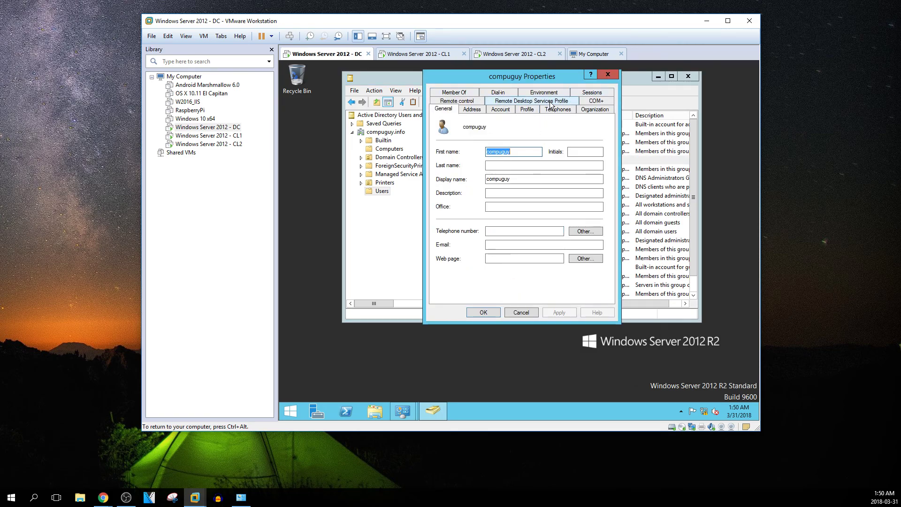
{"action": "left_click", "coordinate": [459, 95]}
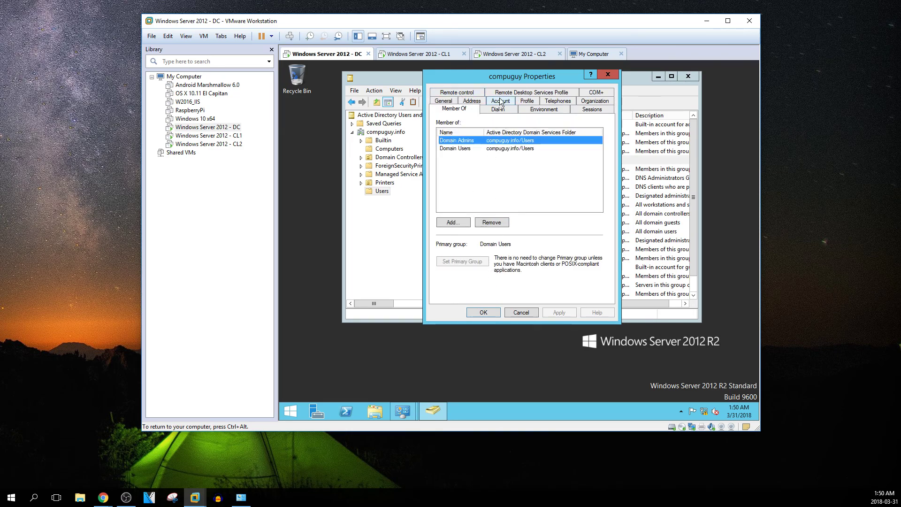
{"action": "left_click", "coordinate": [539, 109]}
{"action": "left_click", "coordinate": [589, 108]}
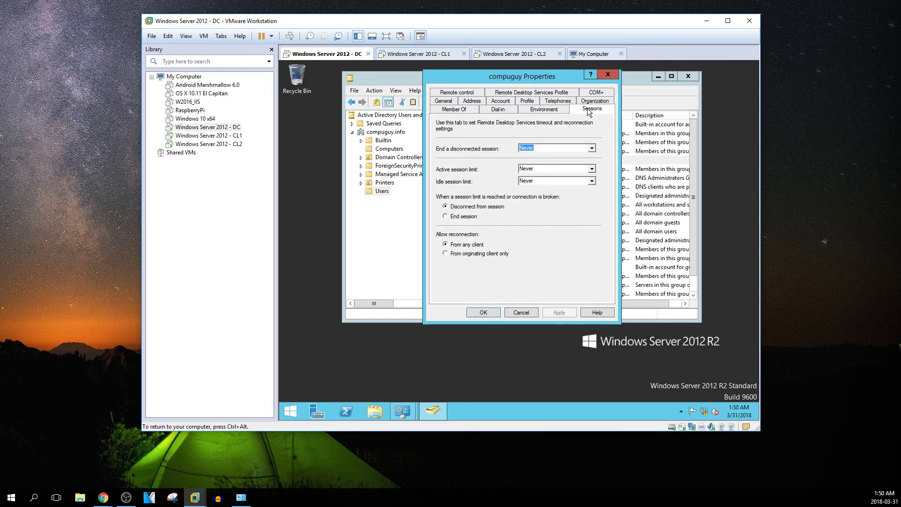
{"action": "left_click", "coordinate": [521, 313]}
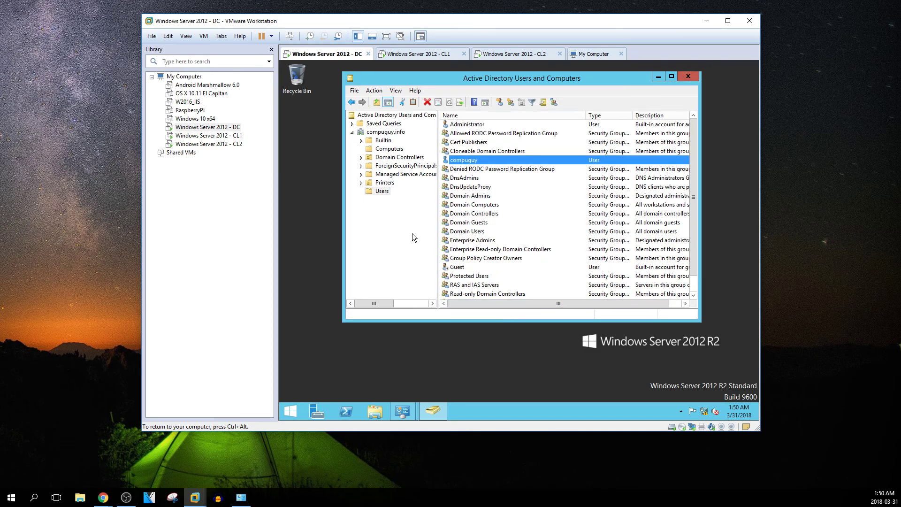
{"action": "right_click", "coordinate": [380, 196]}
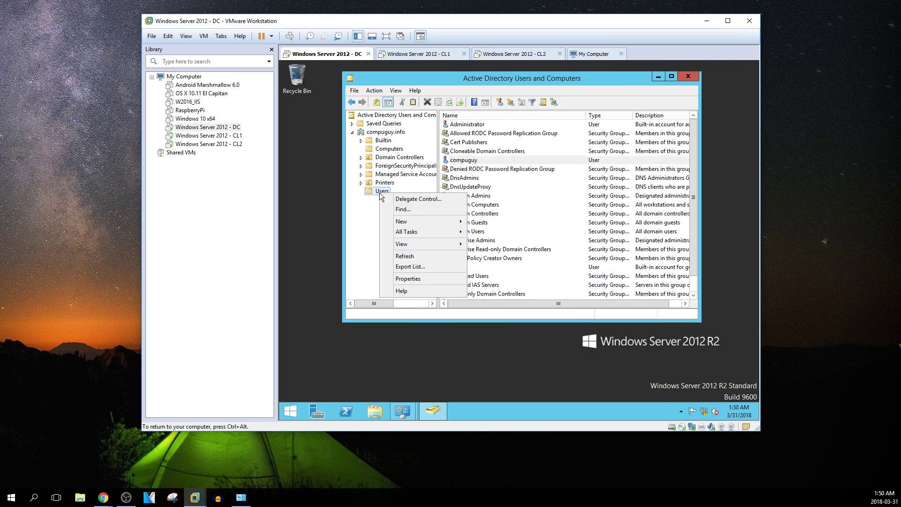
{"action": "left_click", "coordinate": [421, 199]}
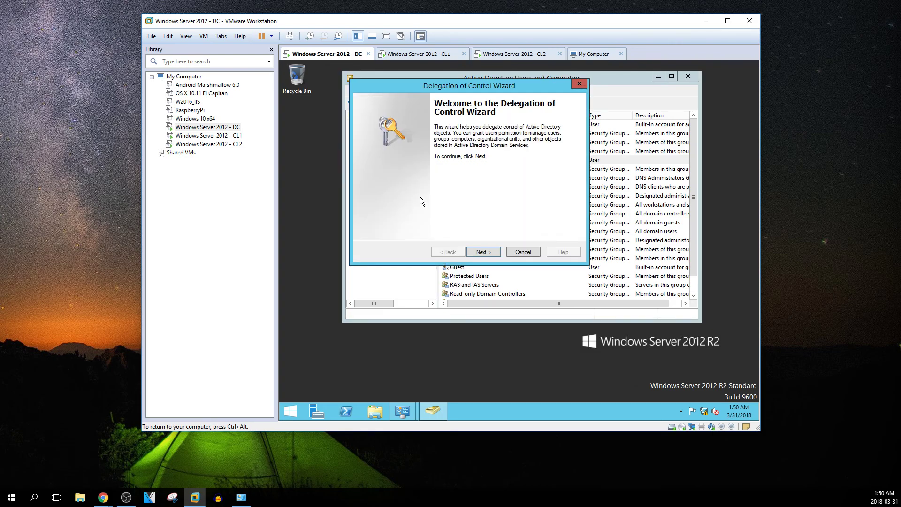
{"action": "left_click", "coordinate": [483, 252]}
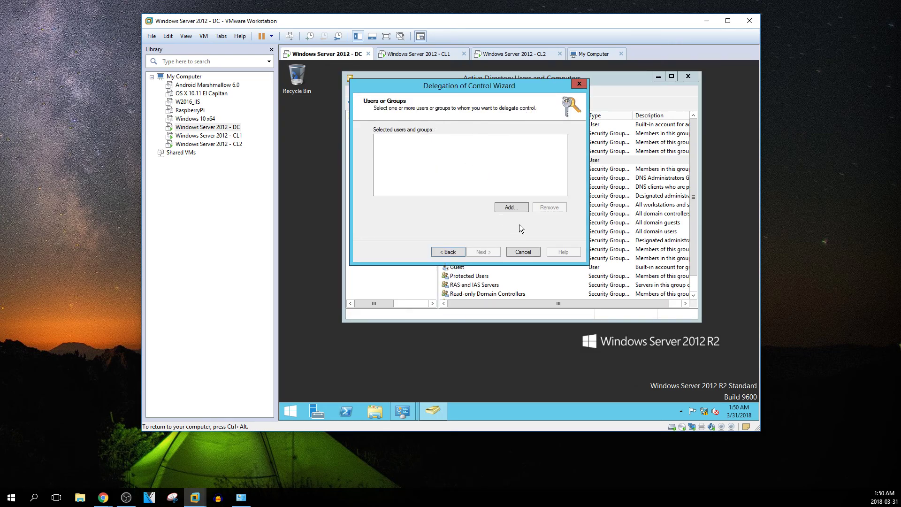
{"action": "left_click", "coordinate": [512, 208]}
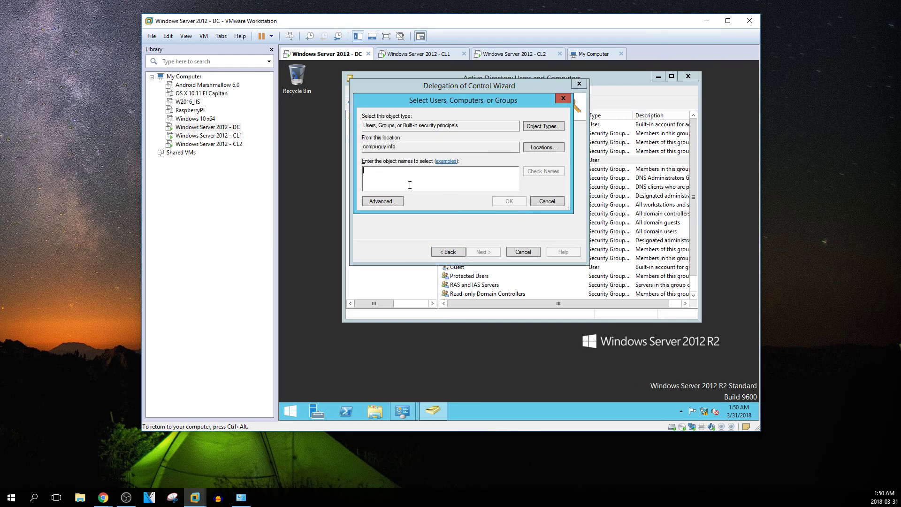
{"action": "left_click", "coordinate": [387, 202]}
{"action": "left_click", "coordinate": [578, 203]}
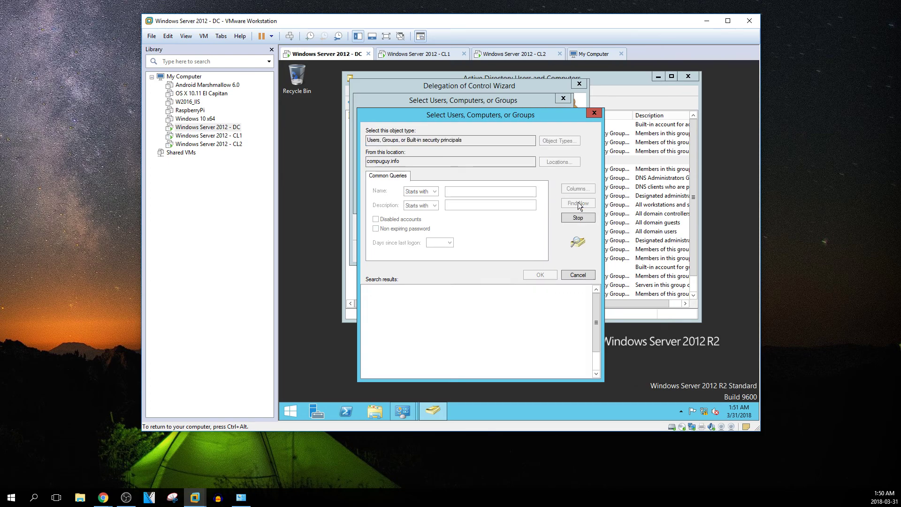
{"action": "scroll", "coordinate": [485, 308], "scroll_direction": "down", "scroll_amount": 8}
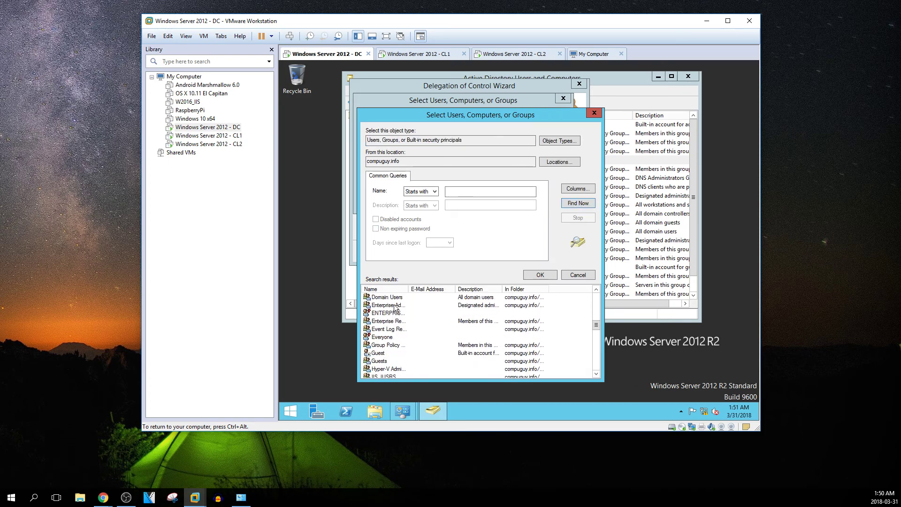
{"action": "left_click_drag", "start_coordinate": [408, 289], "coordinate": [473, 289]}
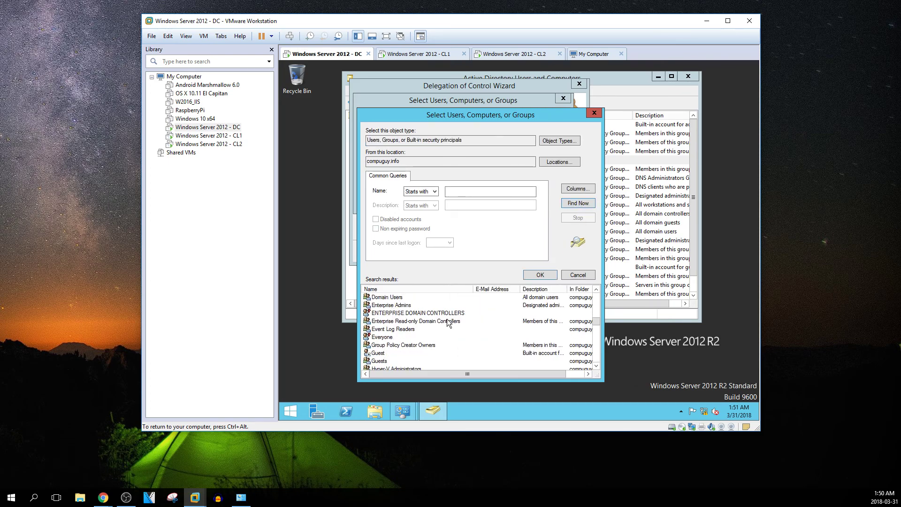
{"action": "scroll", "coordinate": [442, 311], "scroll_direction": "down", "scroll_amount": 1}
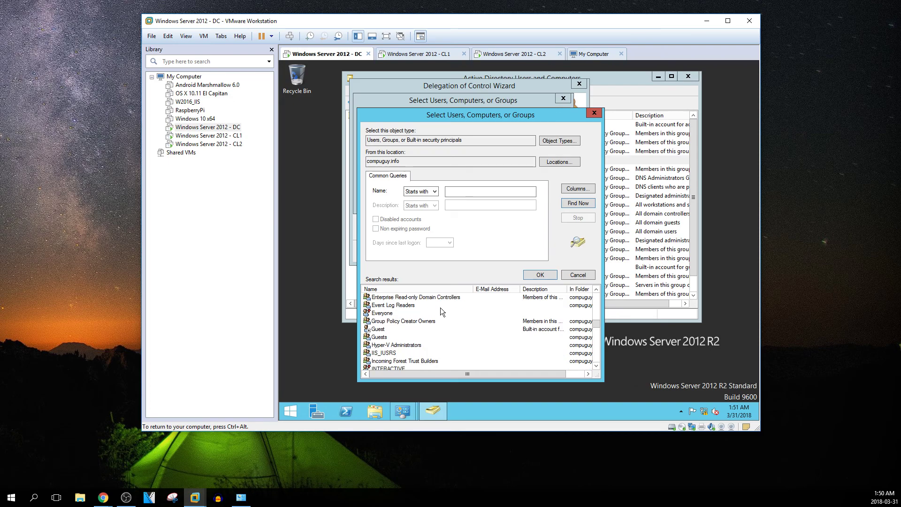
{"action": "double_click", "coordinate": [417, 346]}
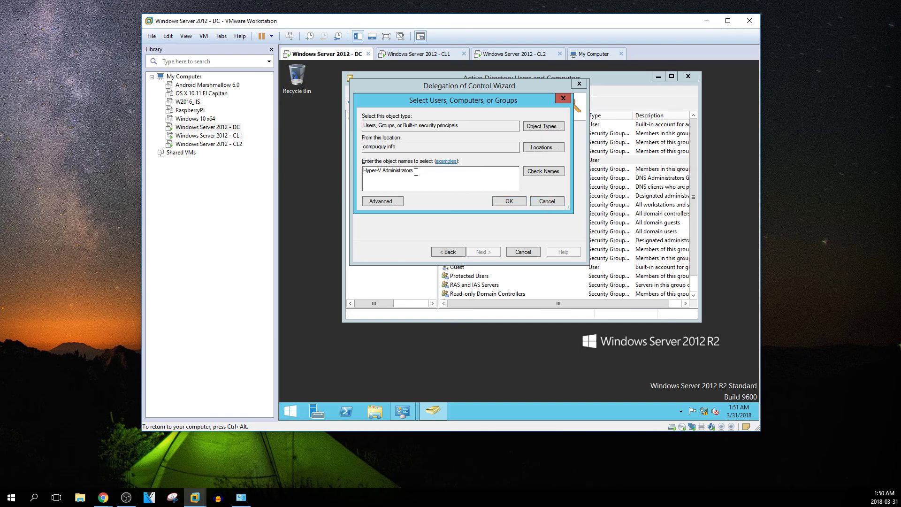
{"action": "left_click", "coordinate": [551, 204]}
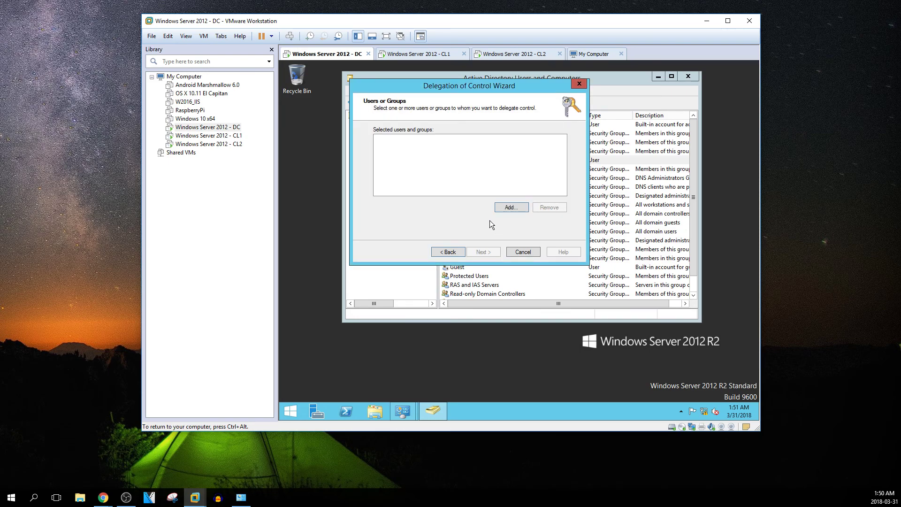
{"action": "left_click", "coordinate": [522, 252]}
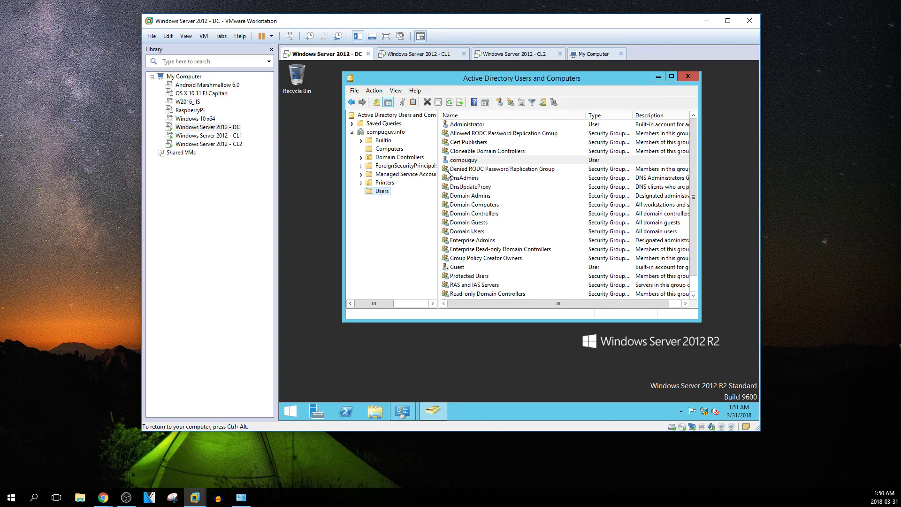
Check the CL1 computer account, then locate the compuguy user account in Active Directory Users and Computers
{"action": "left_click", "coordinate": [388, 149]}
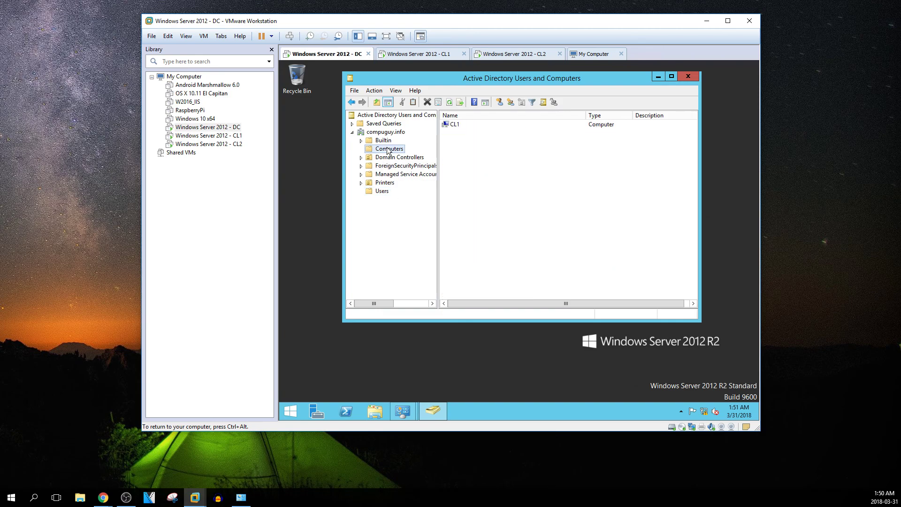
{"action": "left_click", "coordinate": [454, 126]}
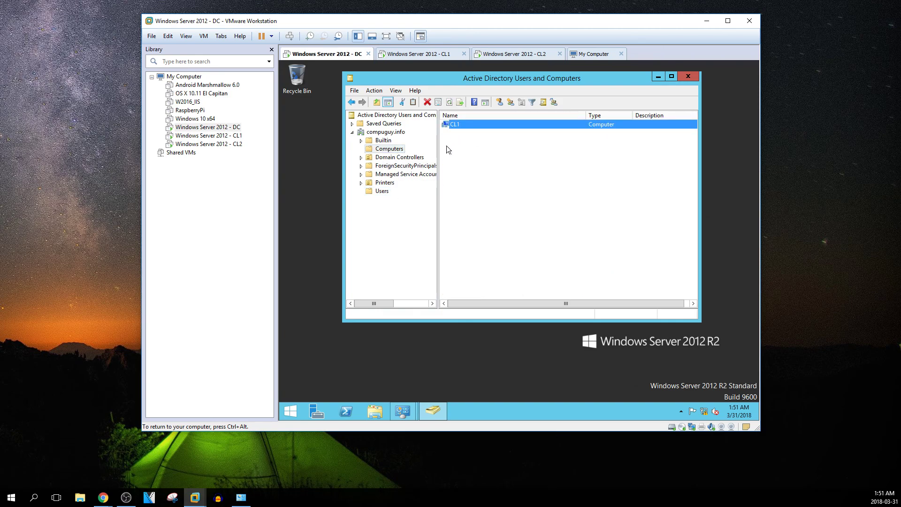
{"action": "left_click", "coordinate": [381, 192]}
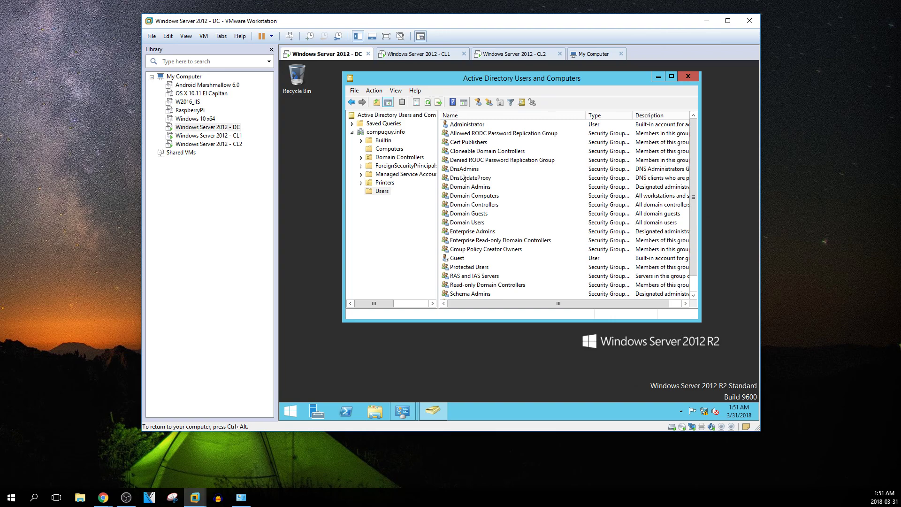
{"action": "scroll", "coordinate": [466, 245], "scroll_direction": "down", "scroll_amount": 1}
{"action": "scroll", "coordinate": [466, 246], "scroll_direction": "up", "scroll_amount": 1}
{"action": "scroll", "coordinate": [522, 202], "scroll_direction": "down", "scroll_amount": 1}
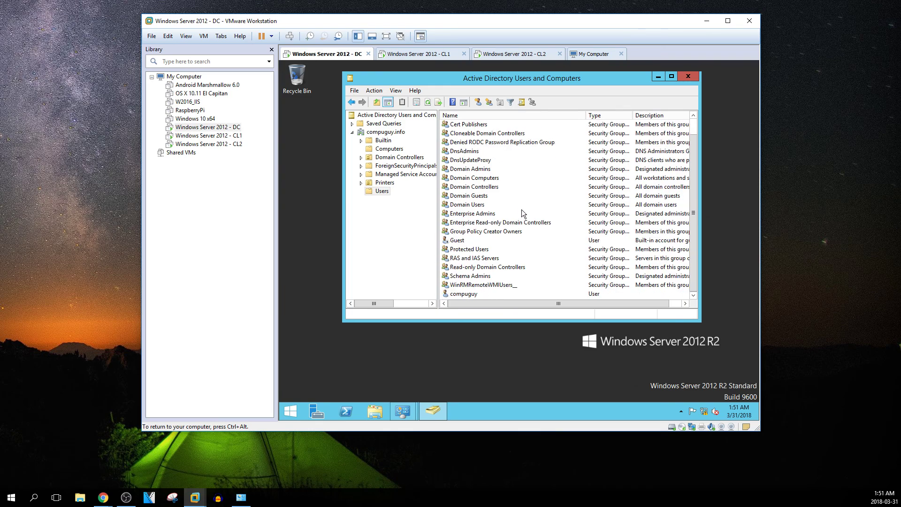
{"action": "left_click", "coordinate": [469, 294]}
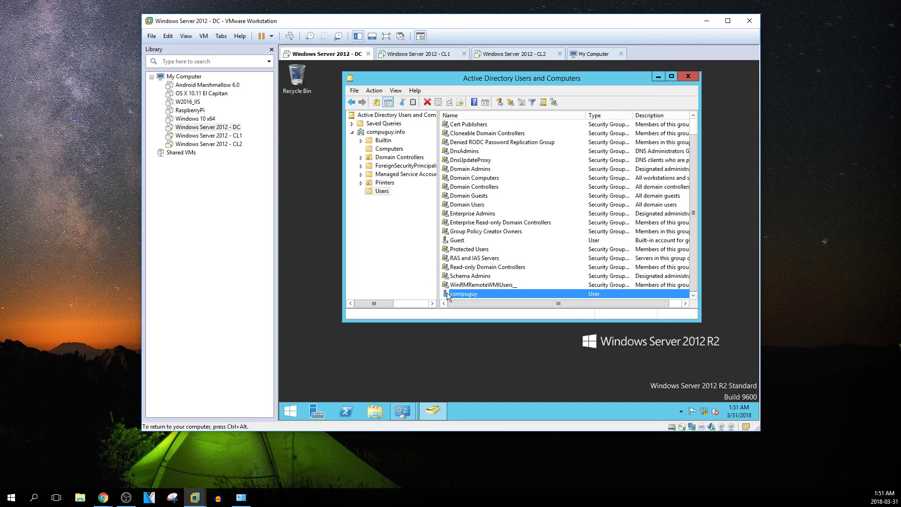
Confirm Domain Admins lists Administrator and compuguy, then switch to the CL1 machine's lock screen
{"action": "left_click", "coordinate": [469, 151]}
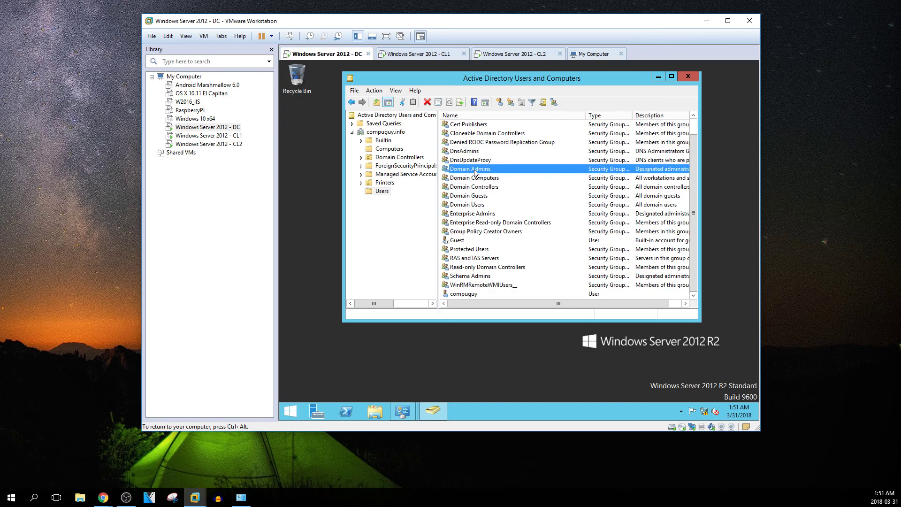
{"action": "double_click", "coordinate": [475, 170]}
{"action": "left_click", "coordinate": [466, 93]}
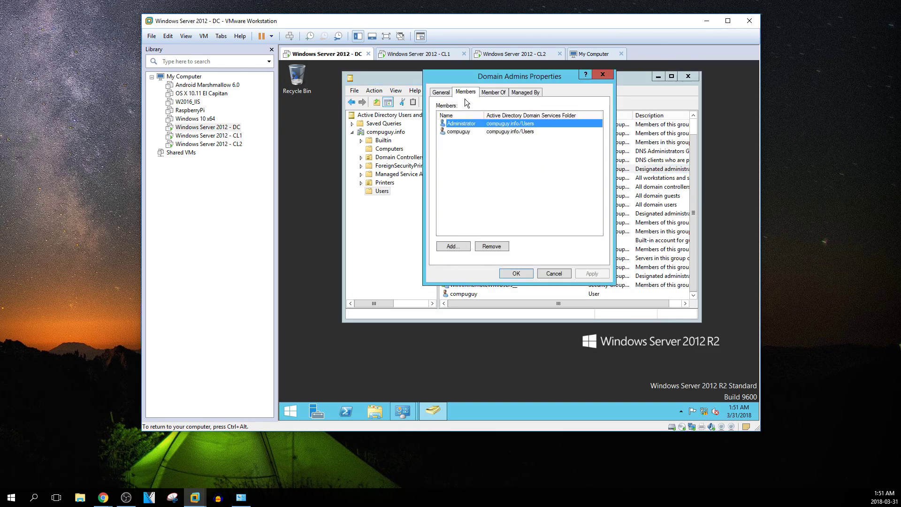
{"action": "left_click", "coordinate": [556, 271]}
{"action": "left_click", "coordinate": [237, 137]}
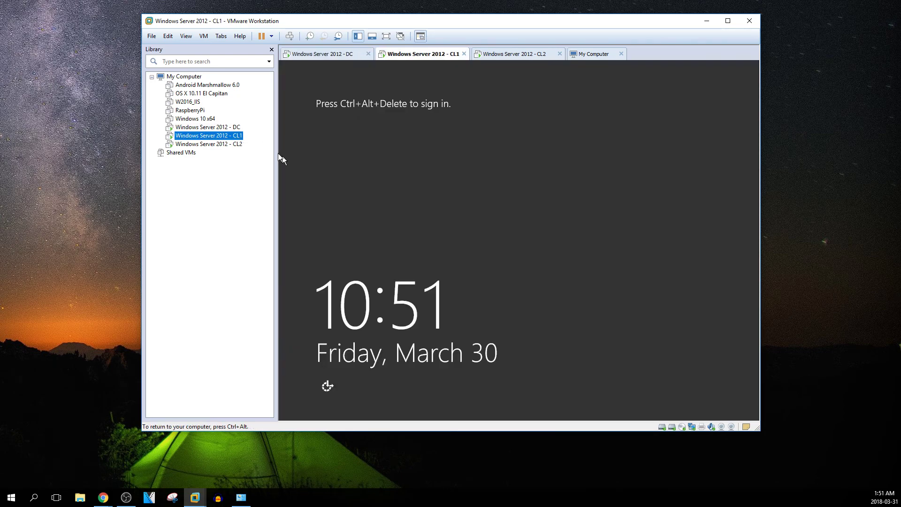
Send Ctrl+Alt+Del to CL1 and sign in as Other user compuguy with the account password
{"action": "right_click", "coordinate": [240, 138]}
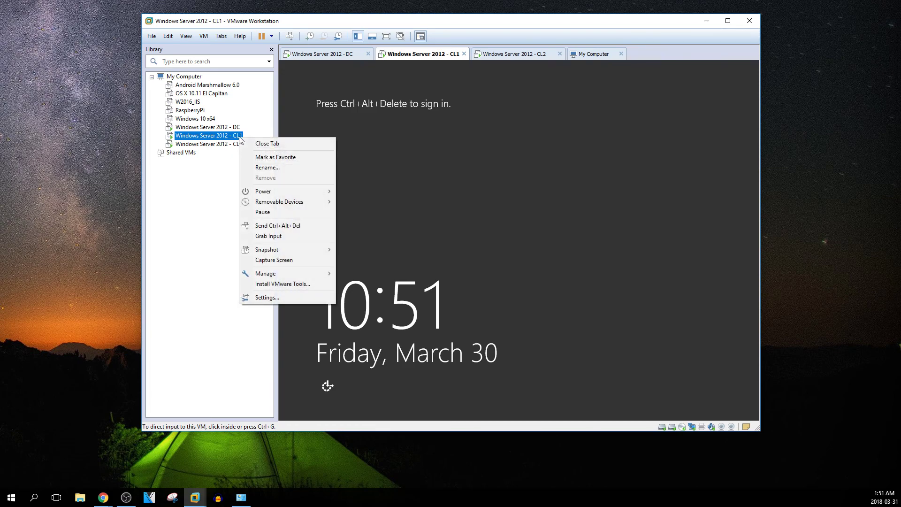
{"action": "left_click", "coordinate": [301, 226]}
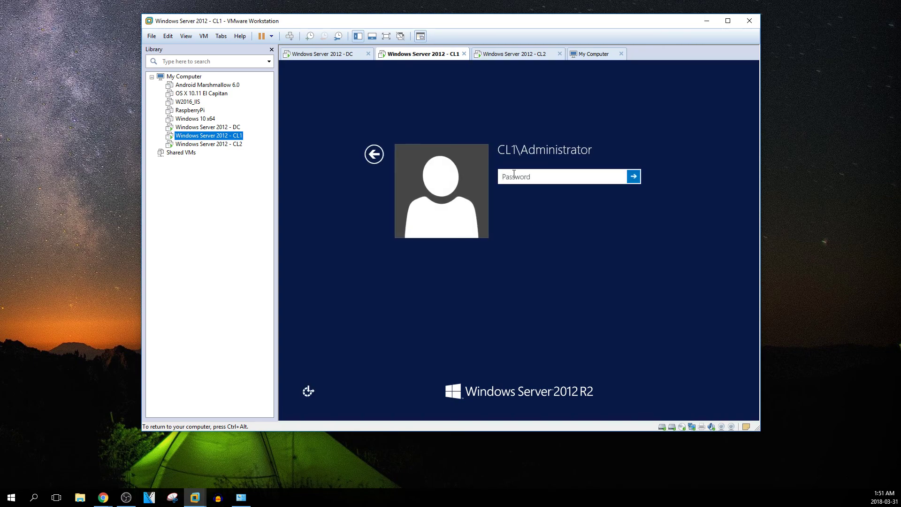
{"action": "left_click", "coordinate": [374, 154]}
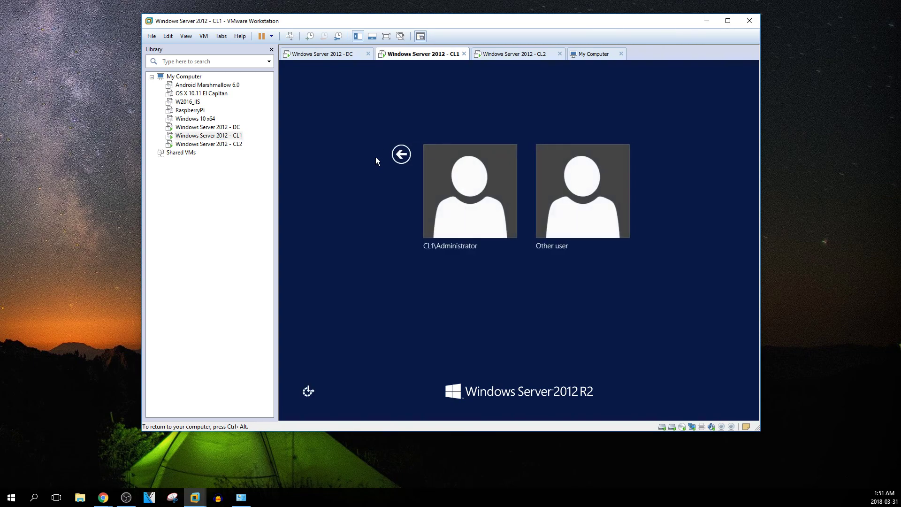
{"action": "left_click", "coordinate": [571, 196]}
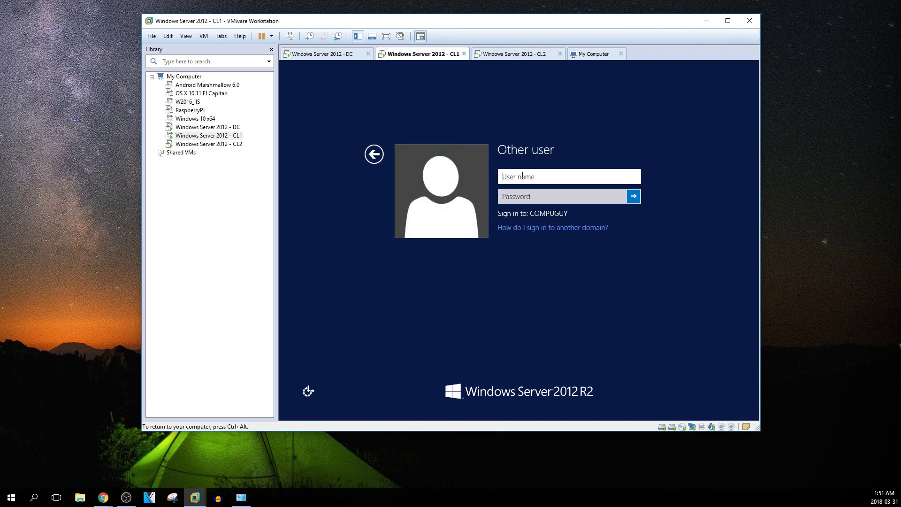
{"action": "type", "text": "c"}
{"action": "key", "text": "Tab"}
{"action": "type", "text": "****"}
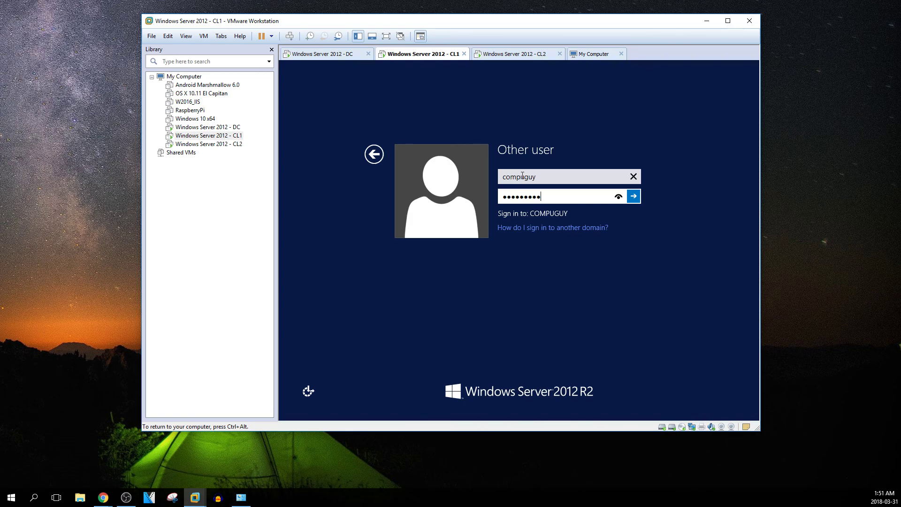
{"action": "type", "text": "*****"}
{"action": "key", "text": "Return"}
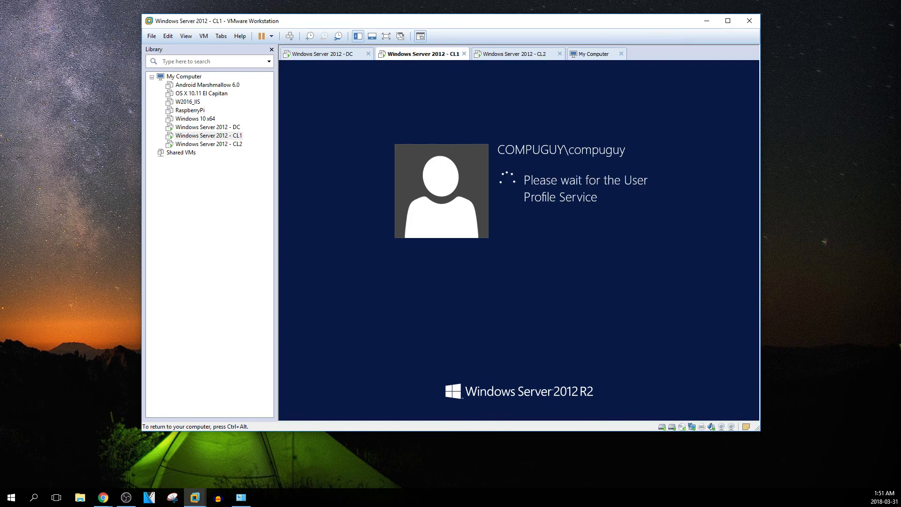
Move between the DC and CL1 machines while CL1 sets up compuguy's first session
{"action": "key", "text": "ctrl+alt"}
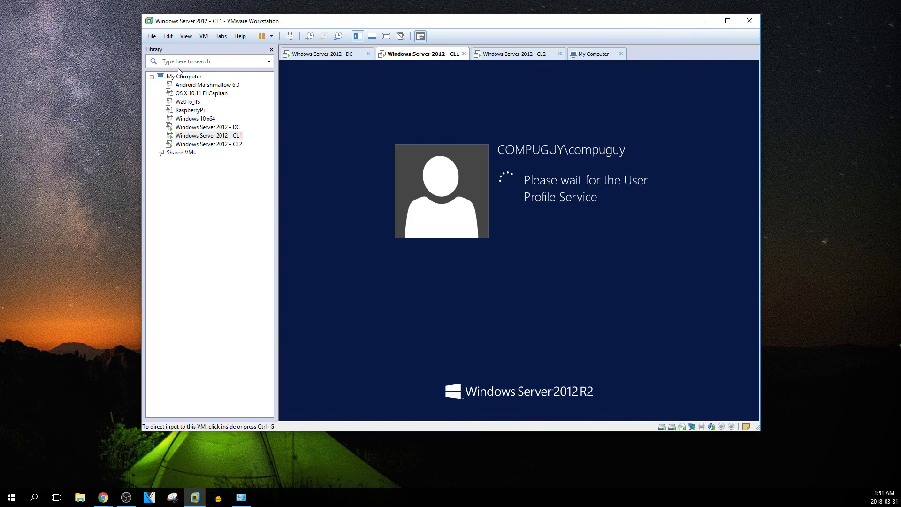
{"action": "left_click", "coordinate": [208, 127]}
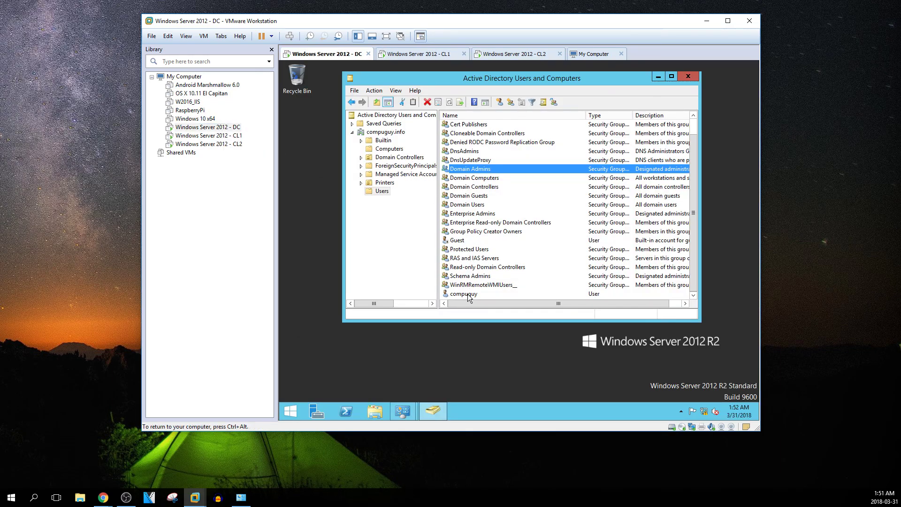
{"action": "left_click", "coordinate": [236, 139]}
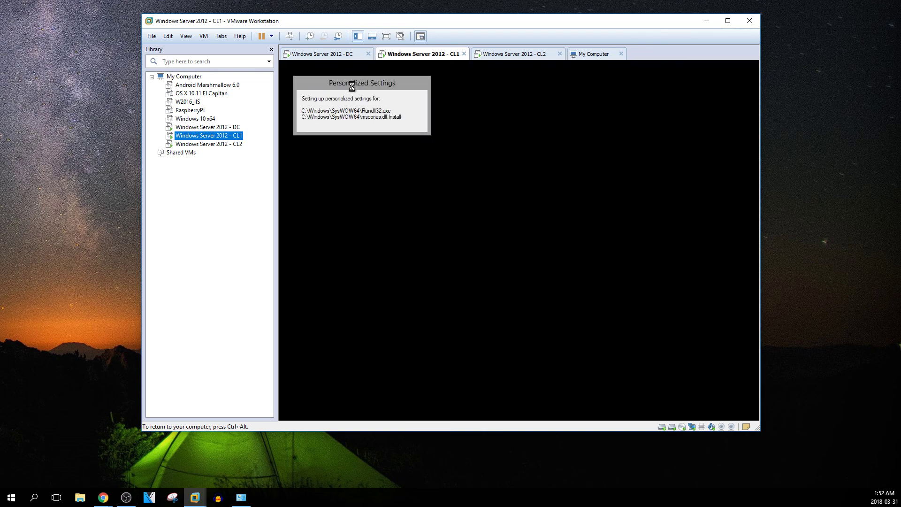
{"action": "key", "text": "ctrl+alt"}
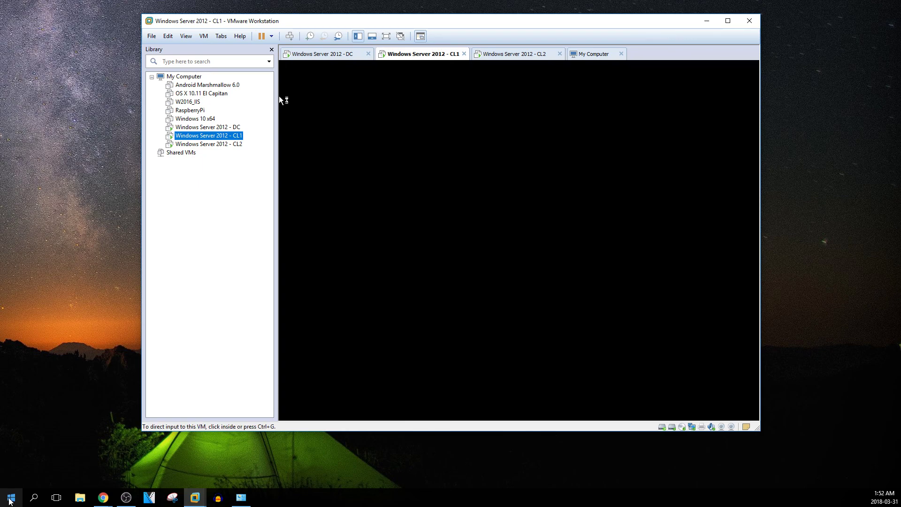
{"action": "left_click", "coordinate": [417, 252]}
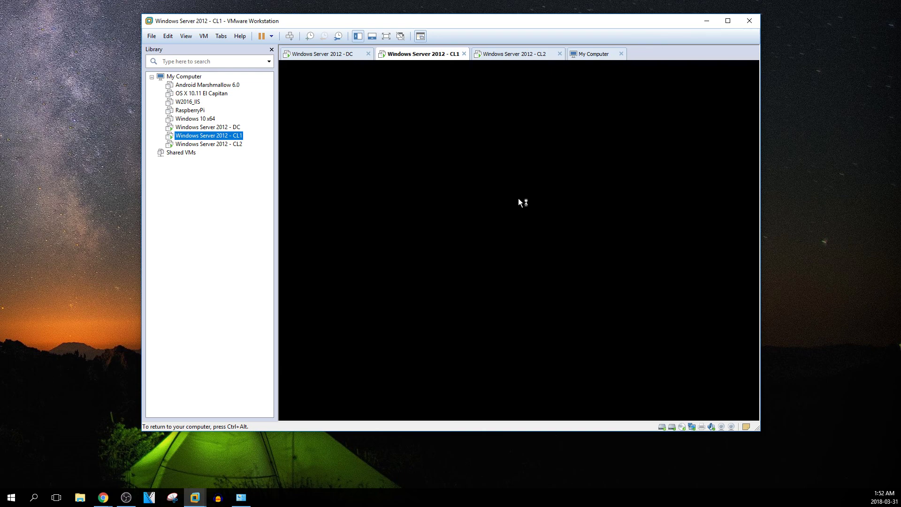
{"action": "key", "text": "ctrl+alt"}
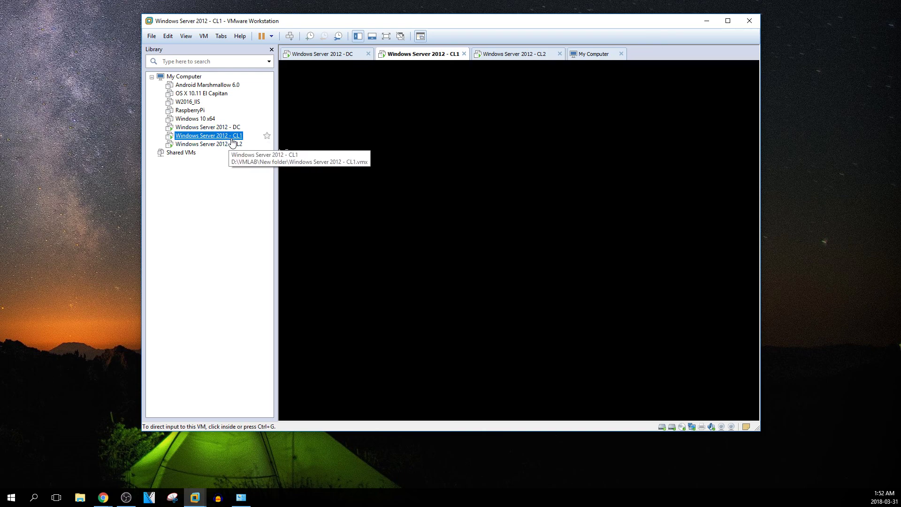
Sign the Administrator out of the DC from its Start screen
{"action": "left_click", "coordinate": [227, 128]}
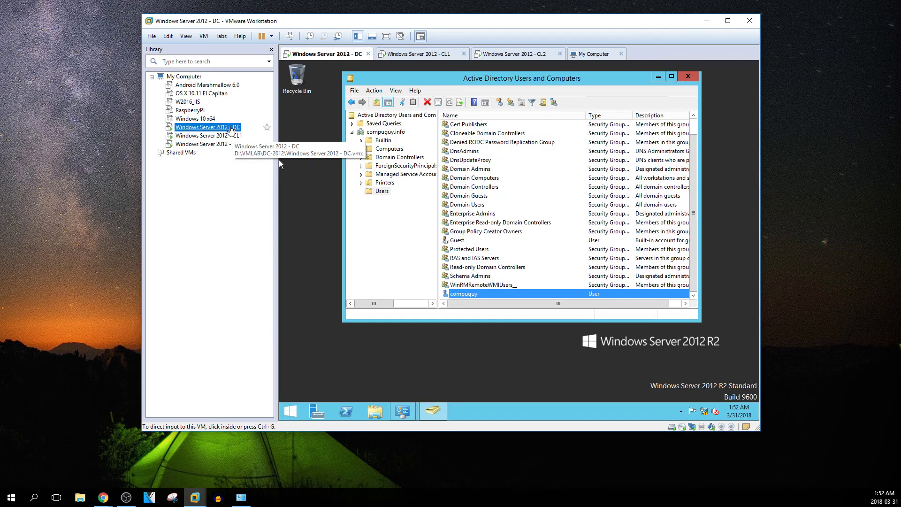
{"action": "left_click", "coordinate": [437, 101]}
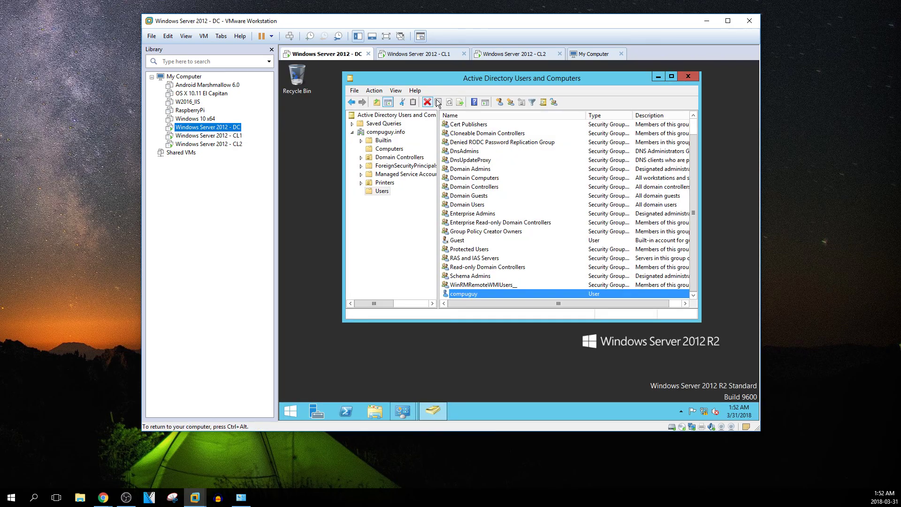
{"action": "left_click", "coordinate": [293, 416]}
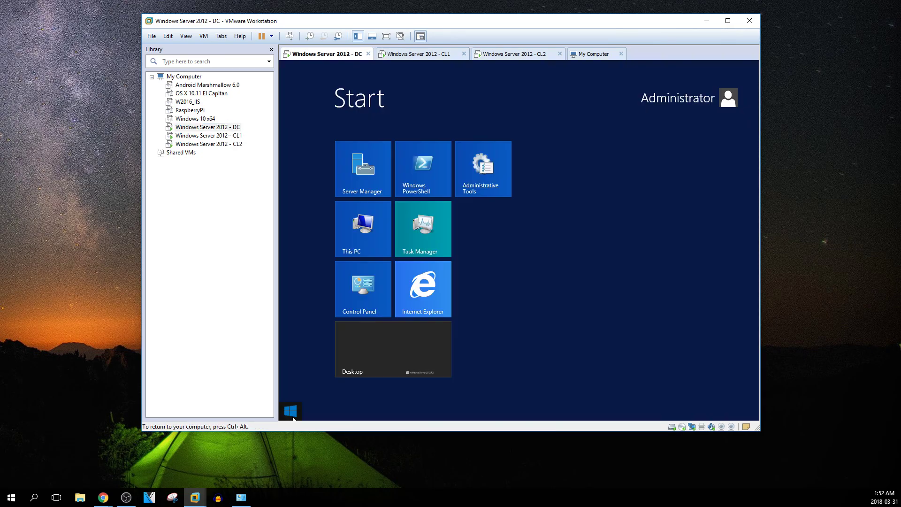
{"action": "left_click", "coordinate": [657, 105]}
{"action": "left_click", "coordinate": [627, 145]}
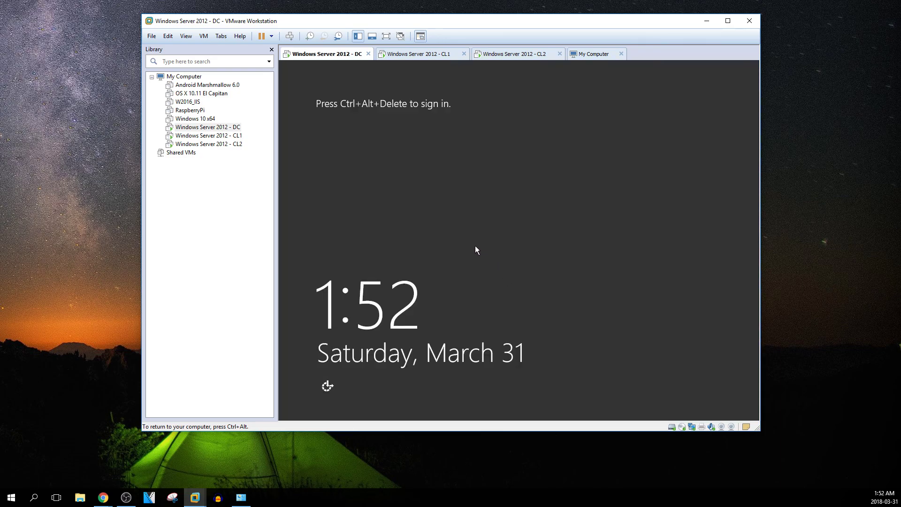
{"action": "key", "text": "ctrl+alt"}
Send Ctrl+Alt+Del to the DC and sign in as Other user compuguy with the account password
{"action": "right_click", "coordinate": [224, 129]}
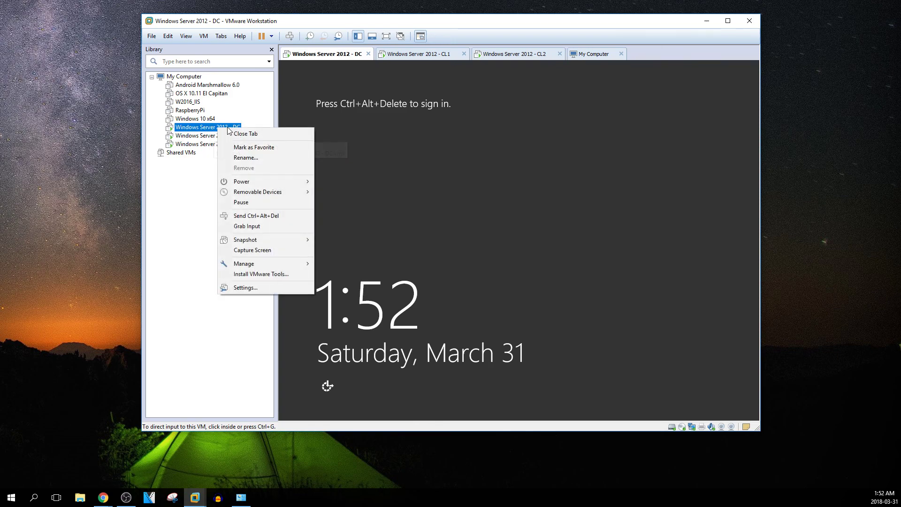
{"action": "left_click", "coordinate": [277, 217]}
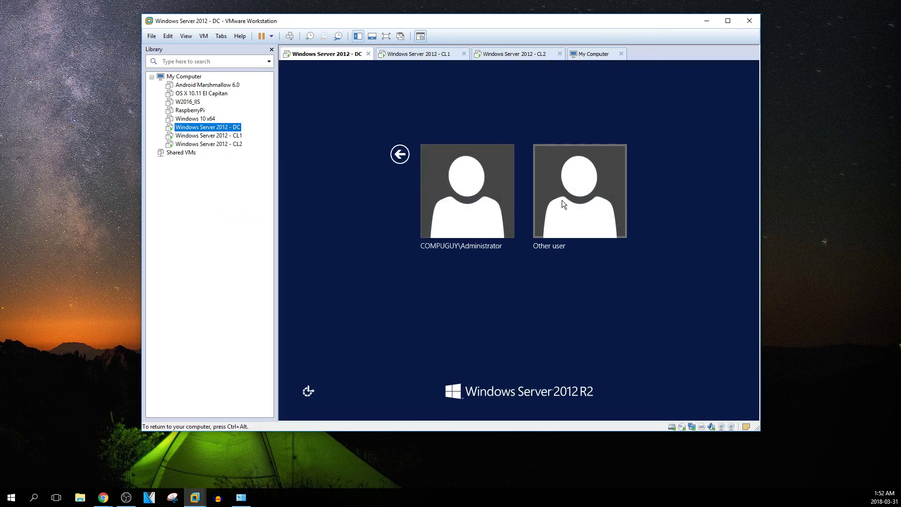
{"action": "left_click", "coordinate": [562, 201]}
{"action": "type", "text": "com"}
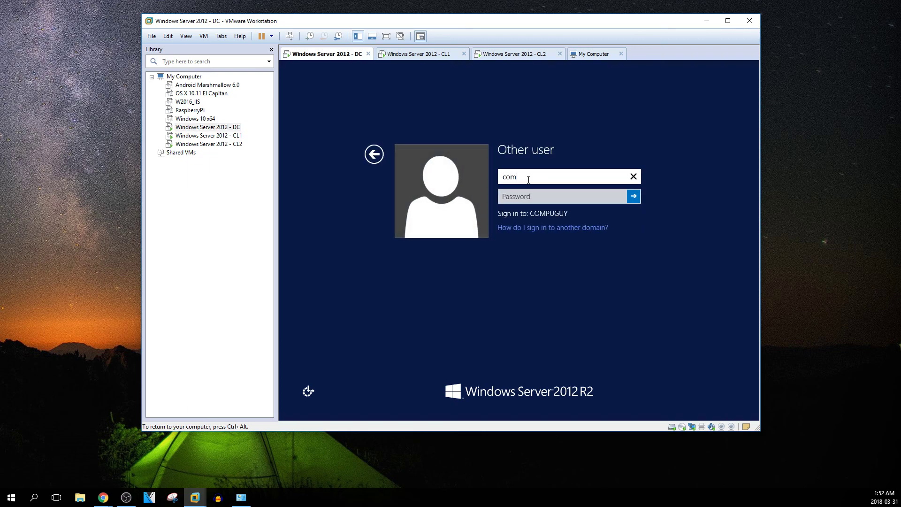
{"action": "type", "text": "puguy"}
{"action": "key", "text": "Tab"}
{"action": "type", "text": "P"}
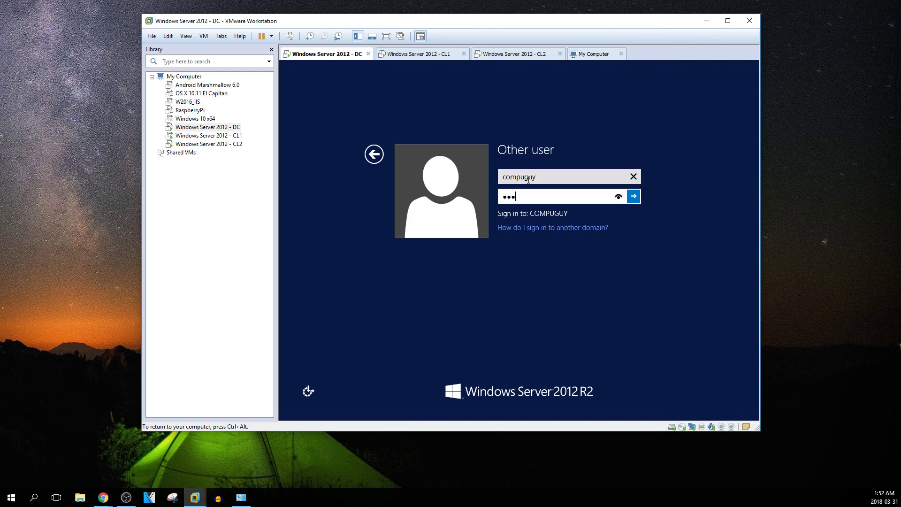
{"action": "key", "text": "Return"}
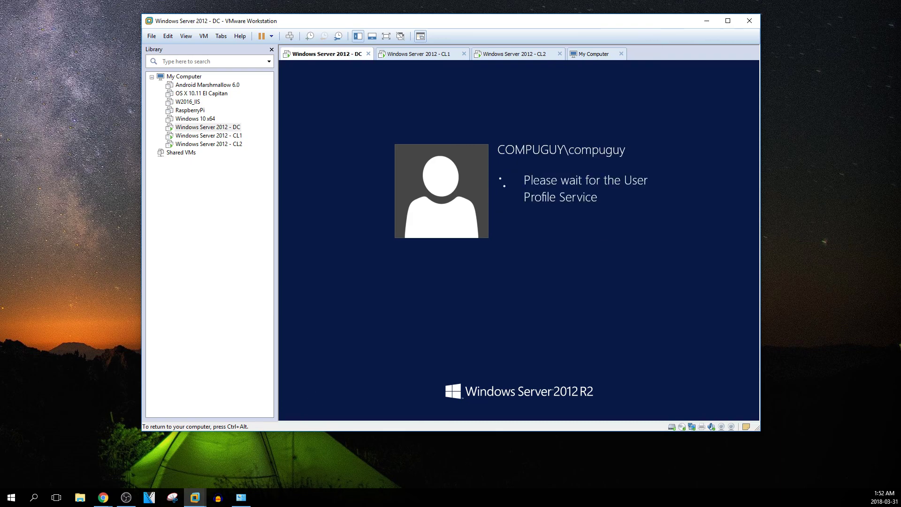
Switch to CL1 and open its Start screen, showing compuguy signed in, then open Control Panel
{"action": "key", "text": "ctrl+alt"}
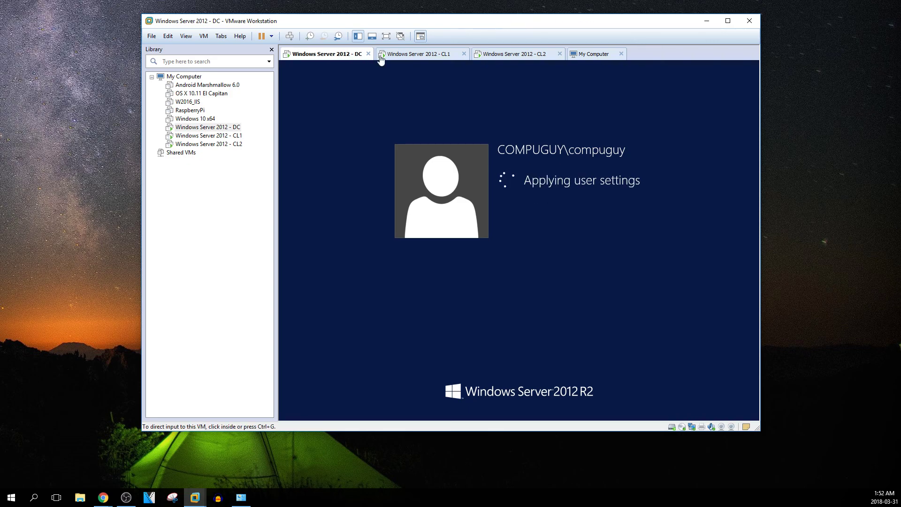
{"action": "left_click", "coordinate": [232, 135]}
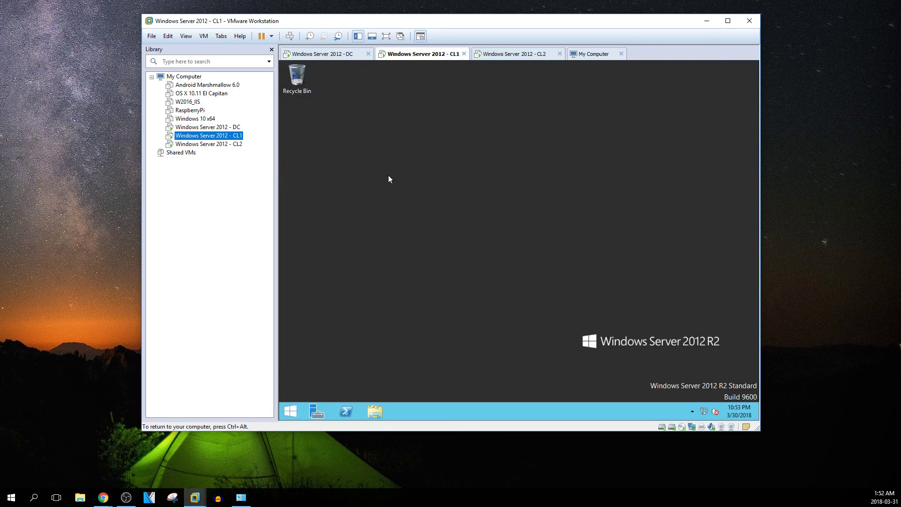
{"action": "left_click", "coordinate": [295, 411]}
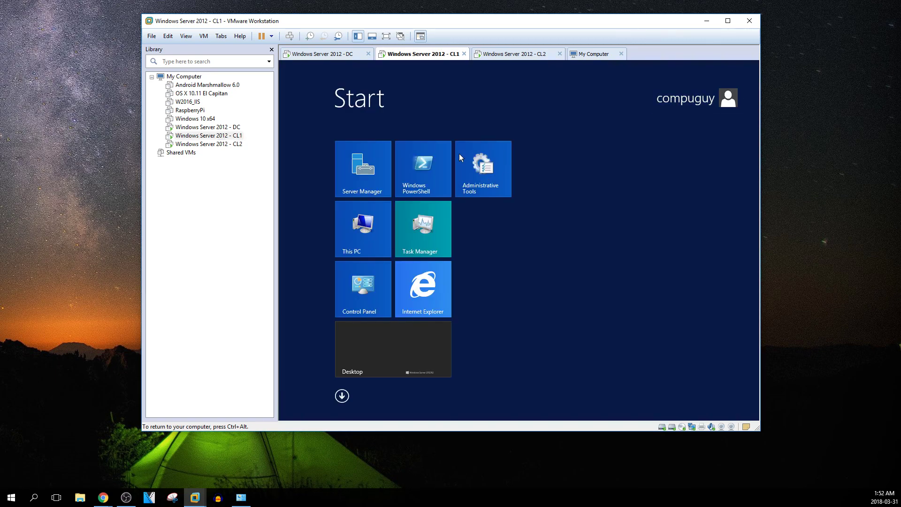
{"action": "left_click", "coordinate": [375, 230]}
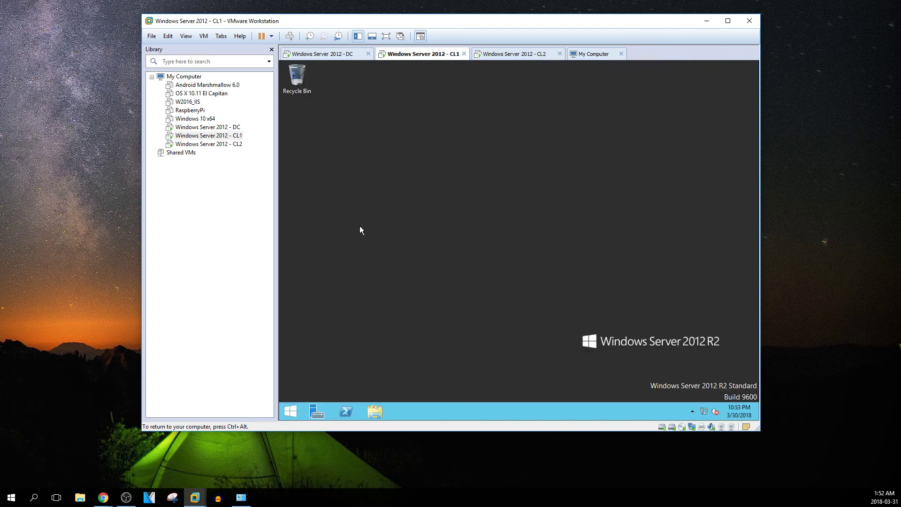
{"action": "left_click", "coordinate": [300, 409]}
{"action": "left_click", "coordinate": [362, 288]}
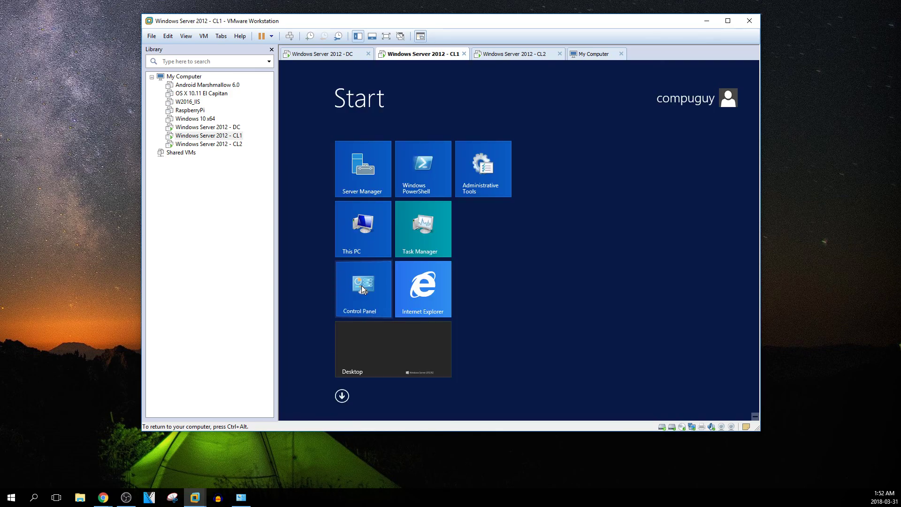
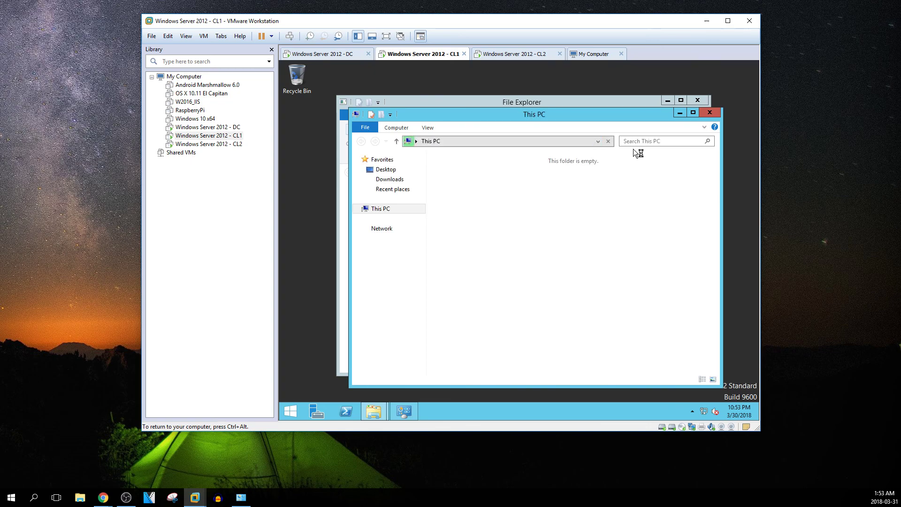
Close both This PC windows on CL1 and switch Control Panel to Small icons view
{"action": "left_click", "coordinate": [711, 113]}
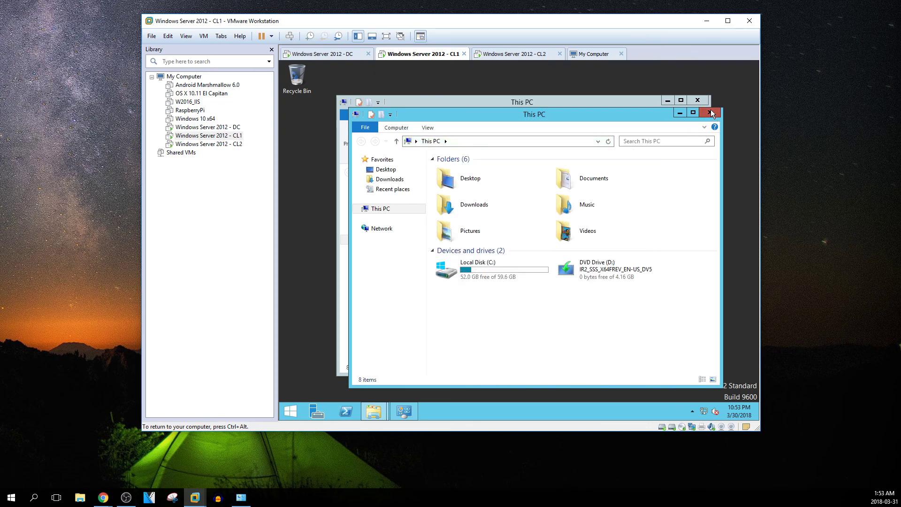
{"action": "left_click", "coordinate": [694, 101]}
{"action": "left_click_drag", "start_coordinate": [630, 115], "coordinate": [628, 108]}
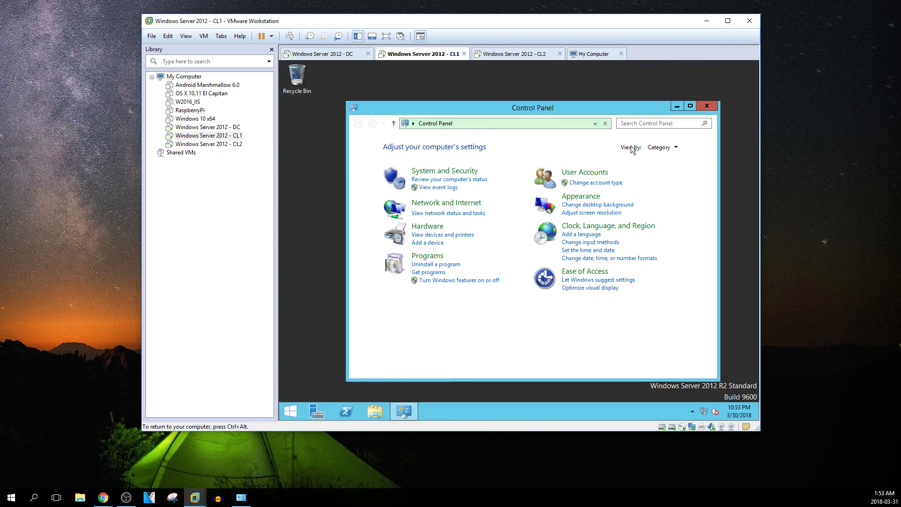
{"action": "left_click", "coordinate": [662, 147]}
{"action": "left_click", "coordinate": [652, 184]}
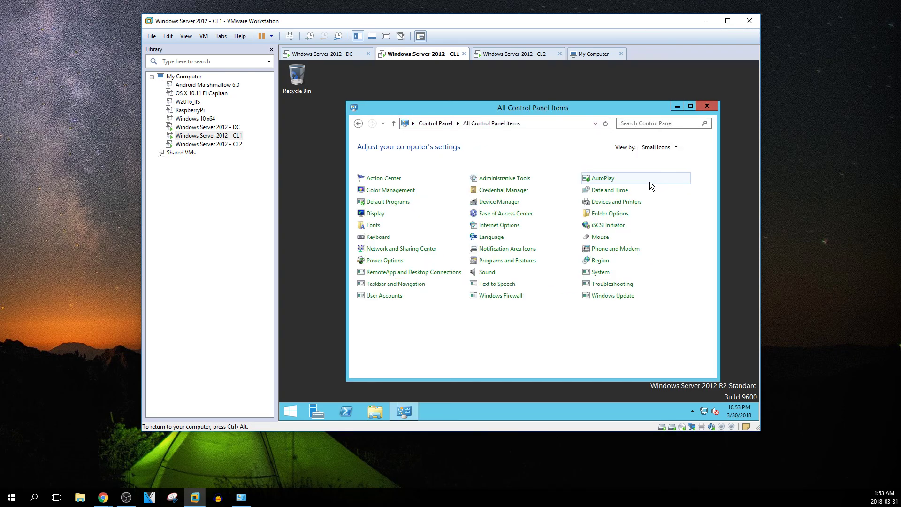
Launch Computer Management from Administrative Tools, open Server Manager, and minimize the Control Panel windows
{"action": "double_click", "coordinate": [521, 179]}
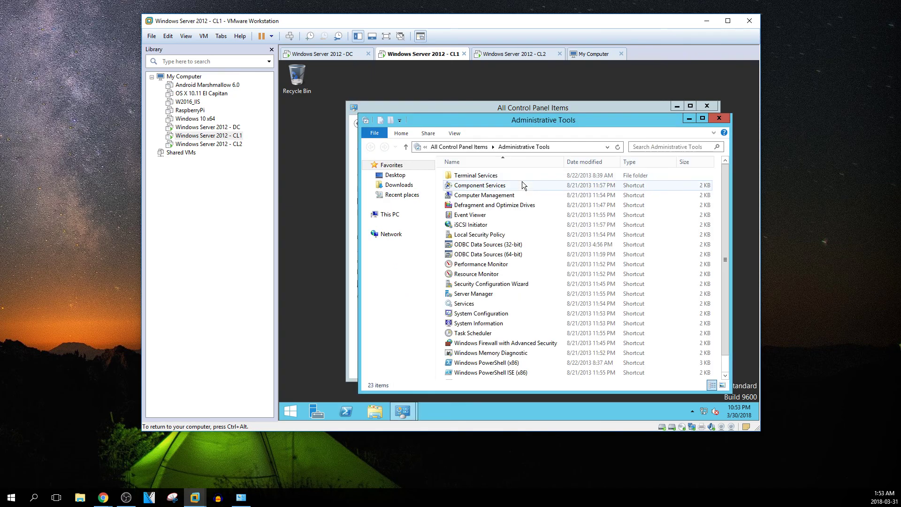
{"action": "left_click", "coordinate": [486, 198]}
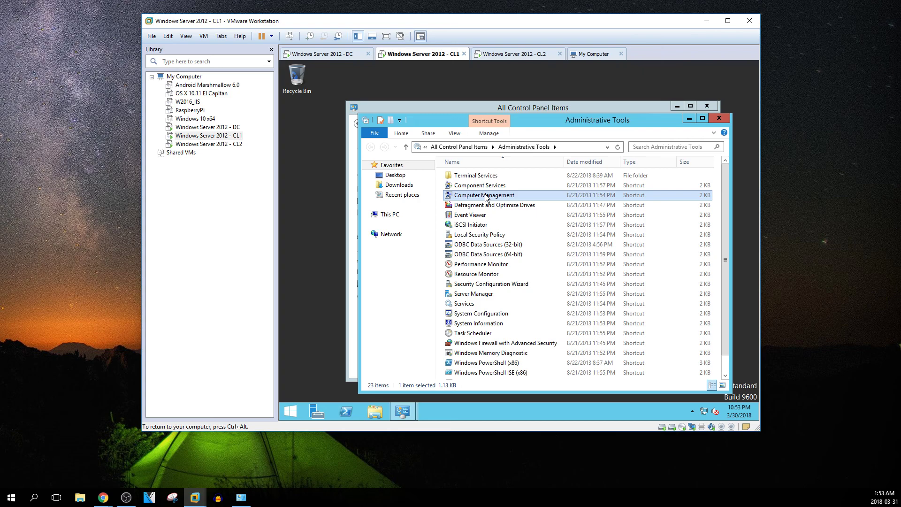
{"action": "left_click", "coordinate": [317, 413]}
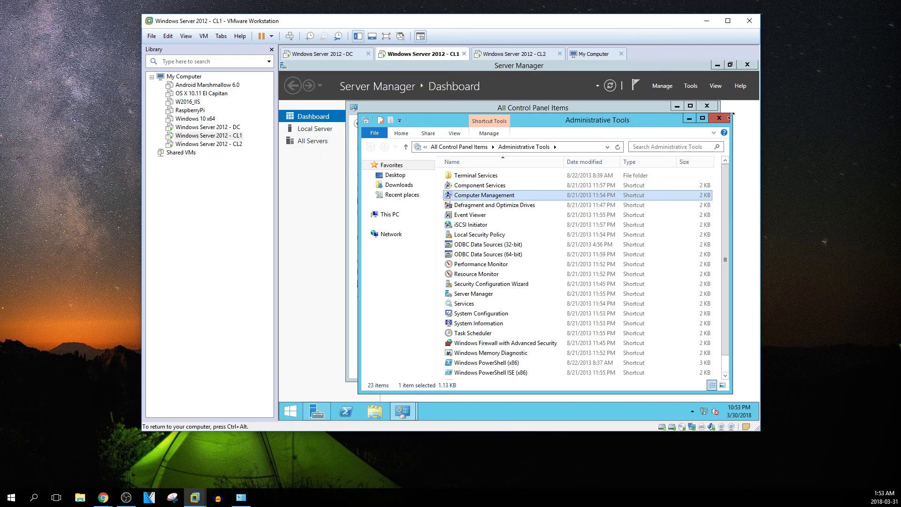
{"action": "left_click", "coordinate": [688, 118]}
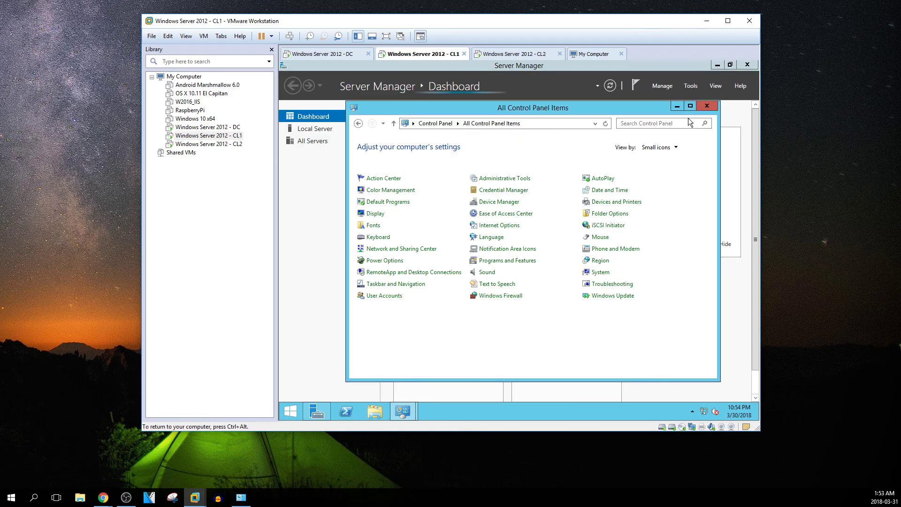
{"action": "left_click", "coordinate": [676, 107]}
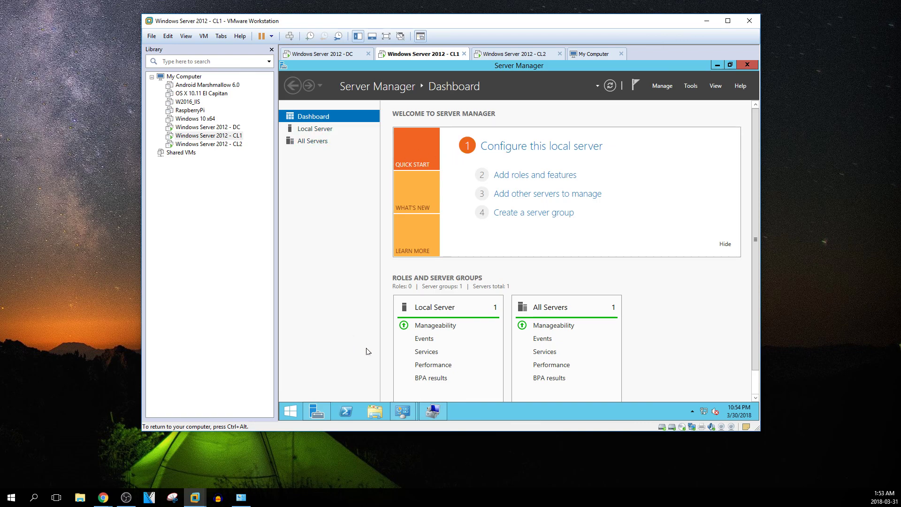
Bring Computer Management to the front and minimize Server Manager out of the way
{"action": "left_click", "coordinate": [432, 411]}
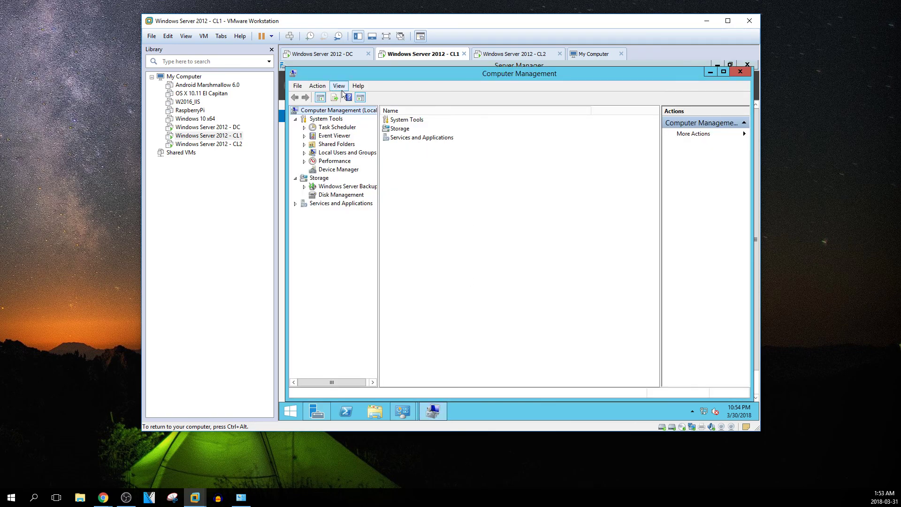
{"action": "left_click_drag", "start_coordinate": [404, 75], "coordinate": [401, 84]}
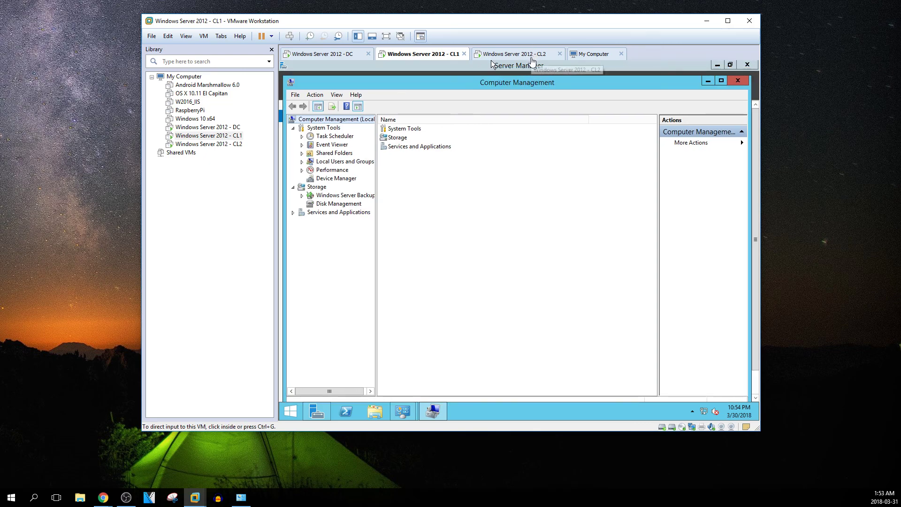
{"action": "left_click", "coordinate": [719, 67]}
{"action": "left_click", "coordinate": [719, 66]}
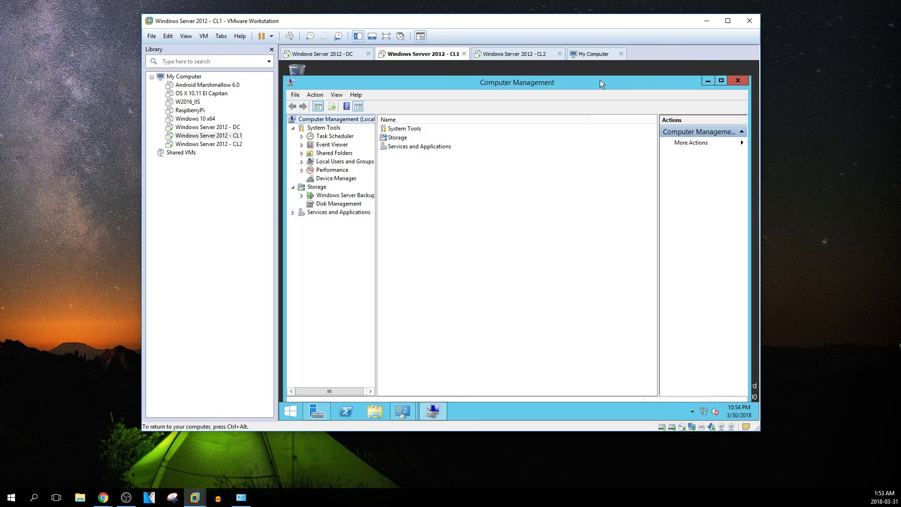
{"action": "left_click_drag", "start_coordinate": [565, 85], "coordinate": [566, 78]}
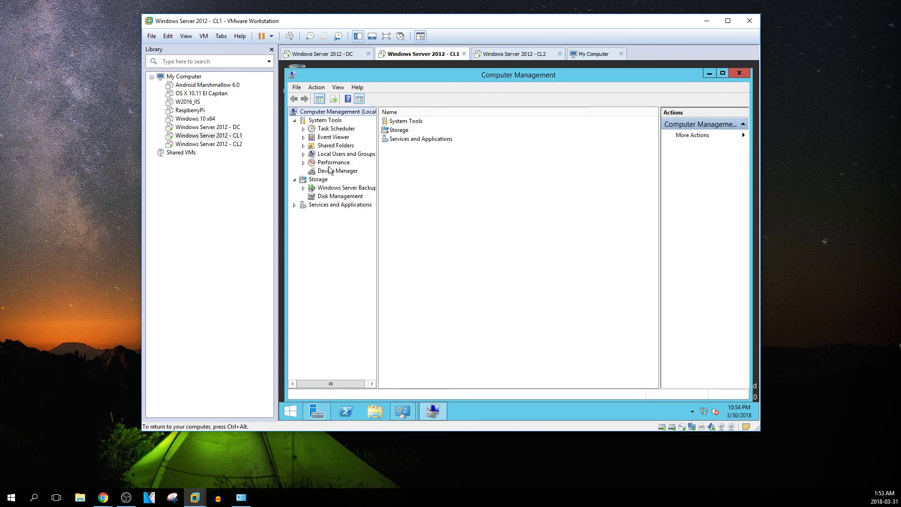
Browse Local Users and Groups, view the Administrators group's members, then switch to the DC
{"action": "double_click", "coordinate": [339, 155]}
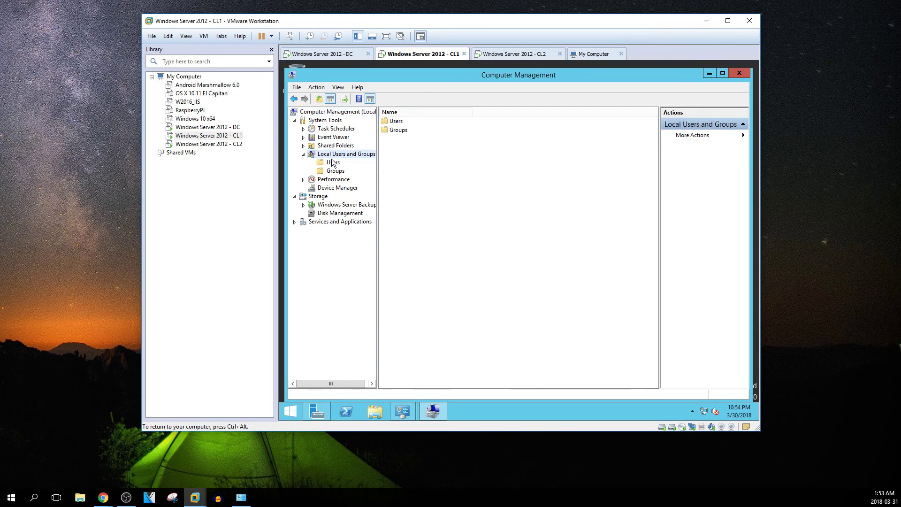
{"action": "left_click", "coordinate": [334, 162]}
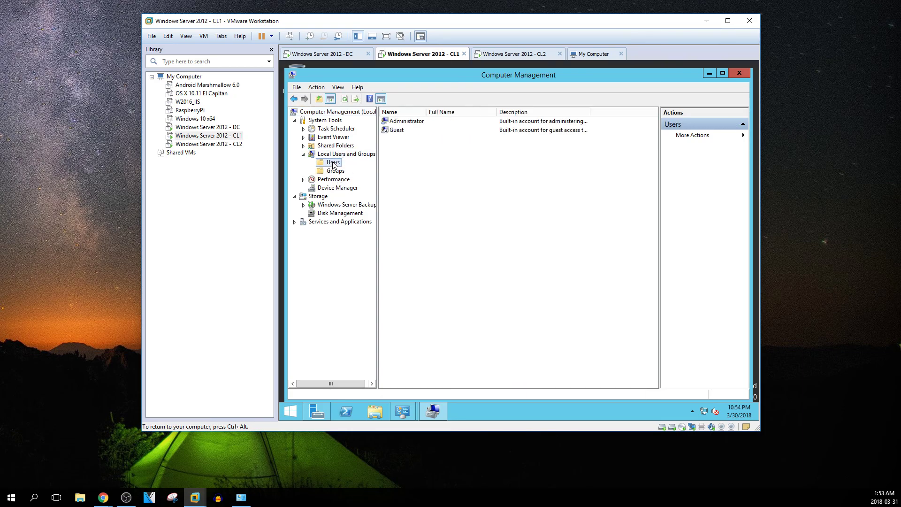
{"action": "left_click", "coordinate": [405, 122]}
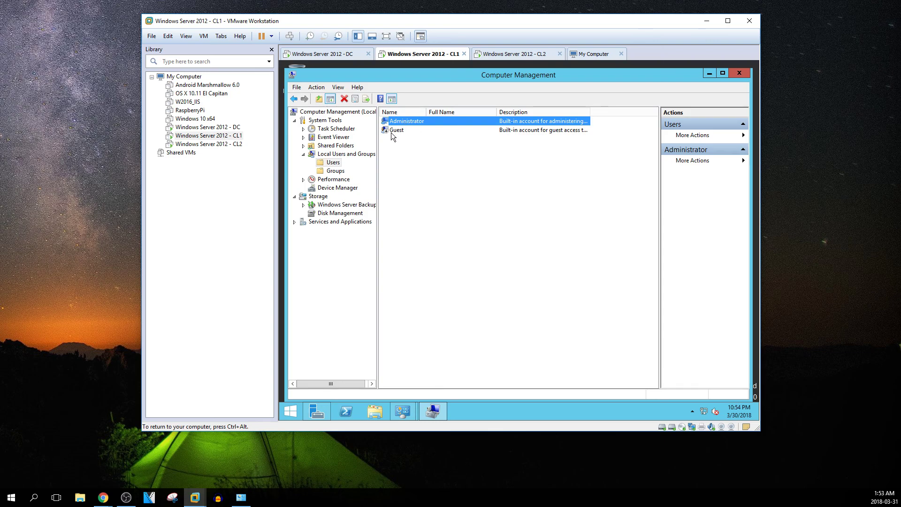
{"action": "left_click", "coordinate": [334, 172]}
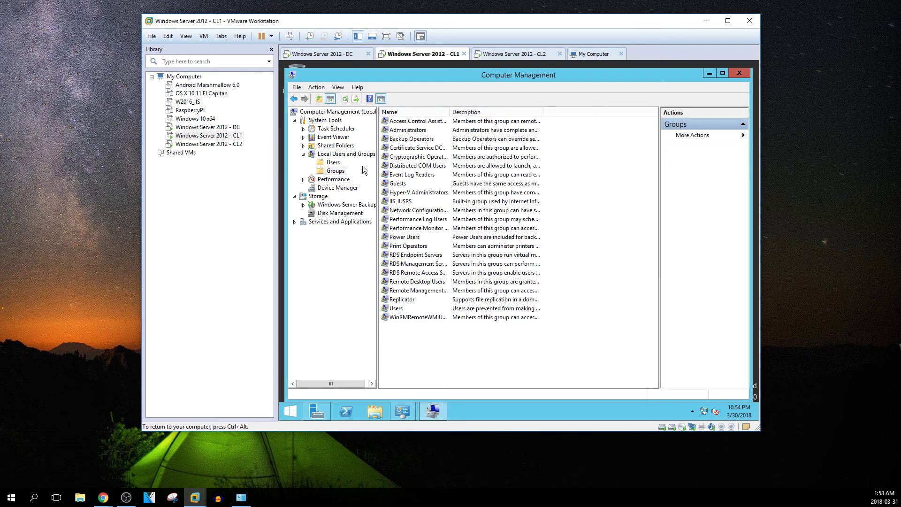
{"action": "left_click", "coordinate": [414, 131]}
{"action": "double_click", "coordinate": [415, 133]}
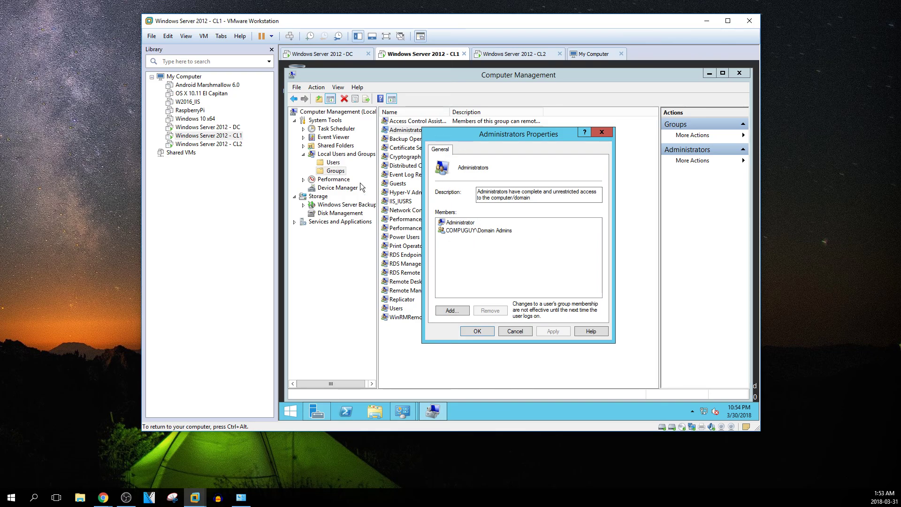
{"action": "left_click", "coordinate": [458, 223]}
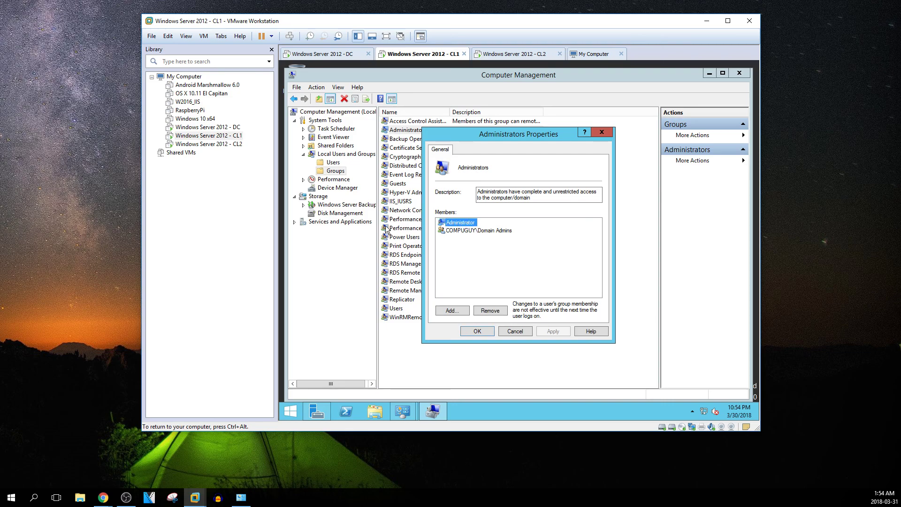
{"action": "left_click", "coordinate": [236, 130]}
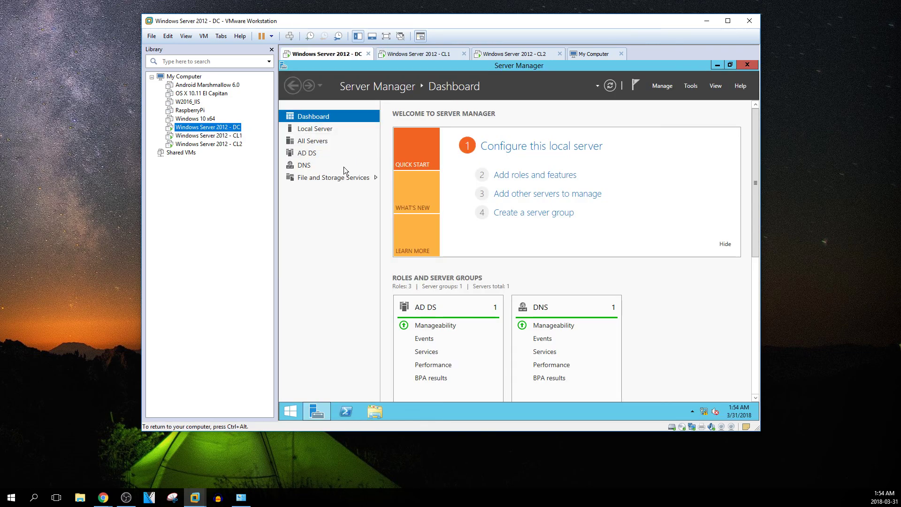
On the DC, set Control Panel to Small icons and launch Active Directory Users and Computers
{"action": "left_click", "coordinate": [720, 65]}
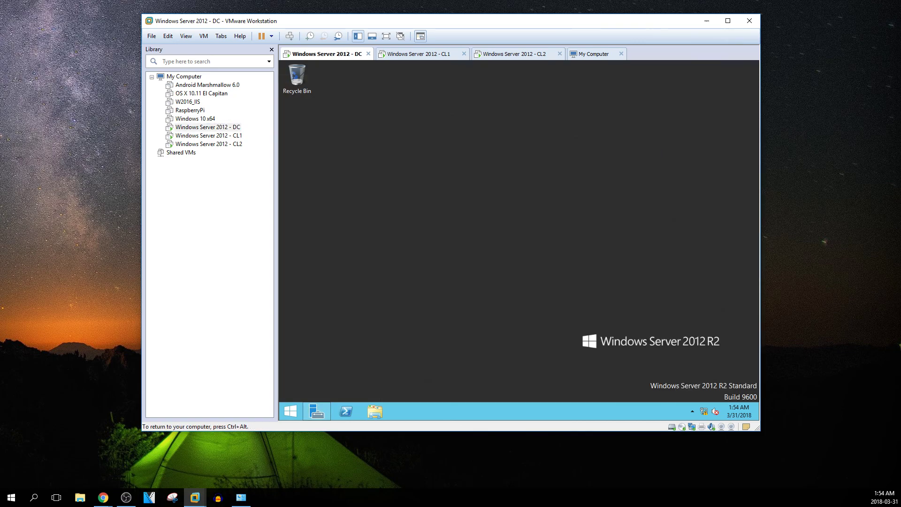
{"action": "left_click", "coordinate": [291, 411]}
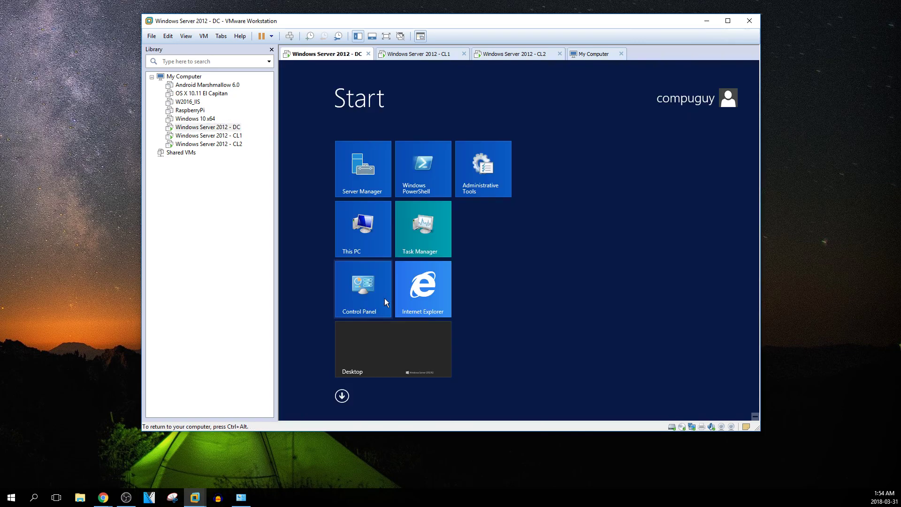
{"action": "left_click", "coordinate": [370, 286]}
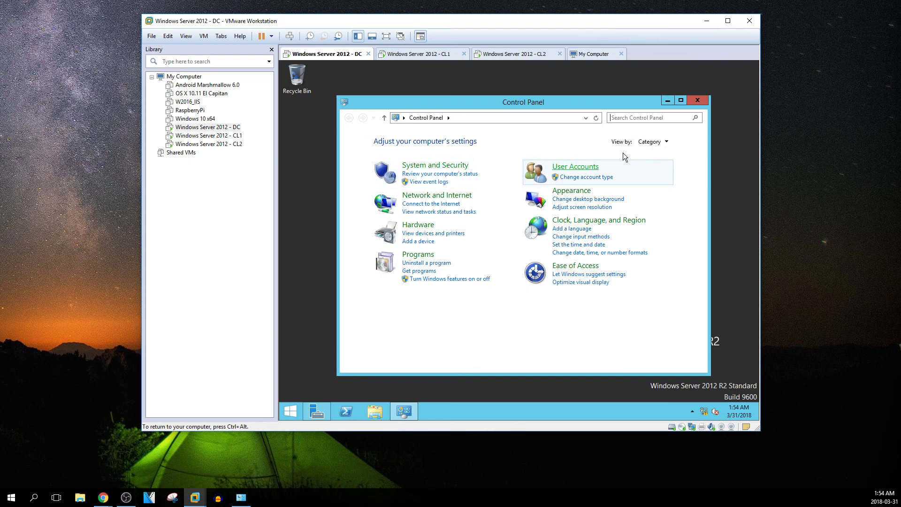
{"action": "left_click", "coordinate": [659, 140]}
{"action": "left_click", "coordinate": [652, 174]}
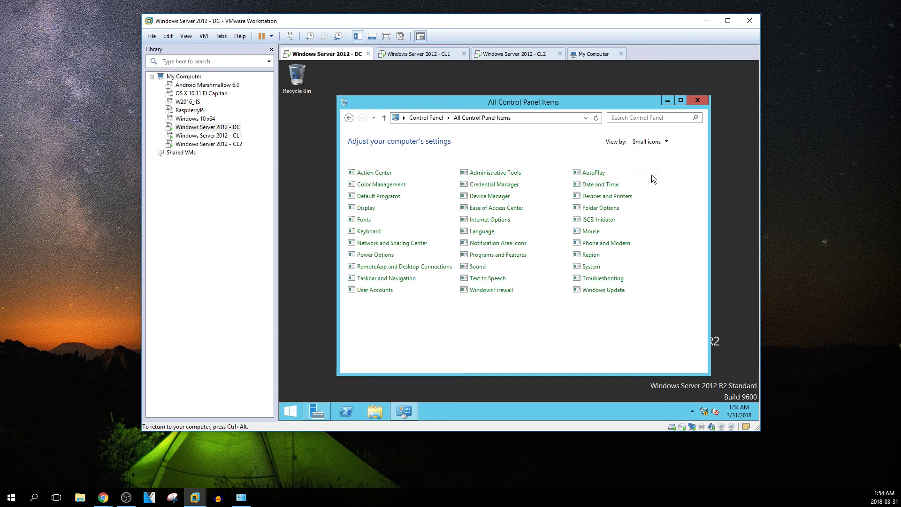
{"action": "left_click", "coordinate": [517, 172]}
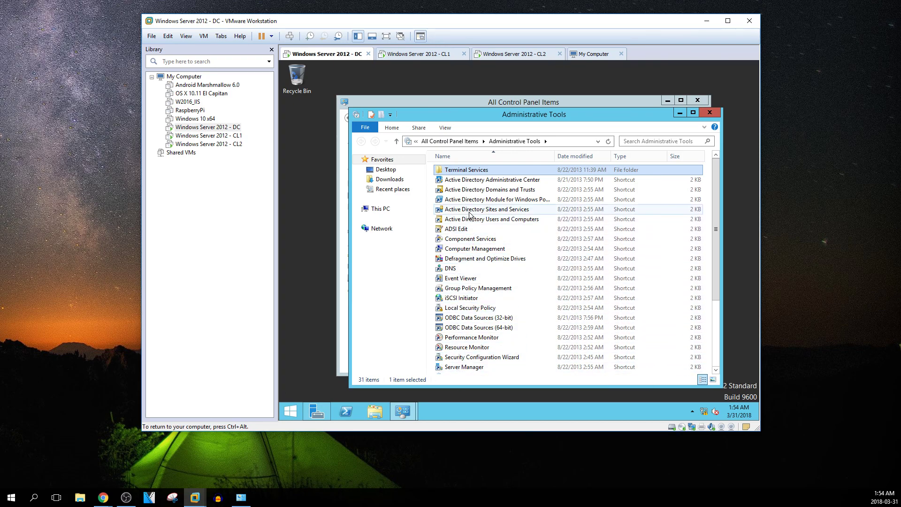
{"action": "left_click", "coordinate": [485, 220]}
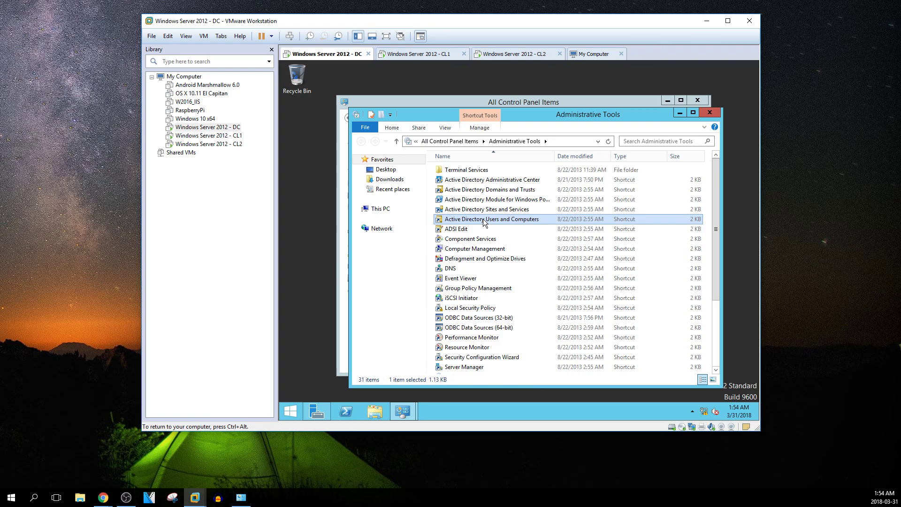
{"action": "double_click", "coordinate": [485, 221]}
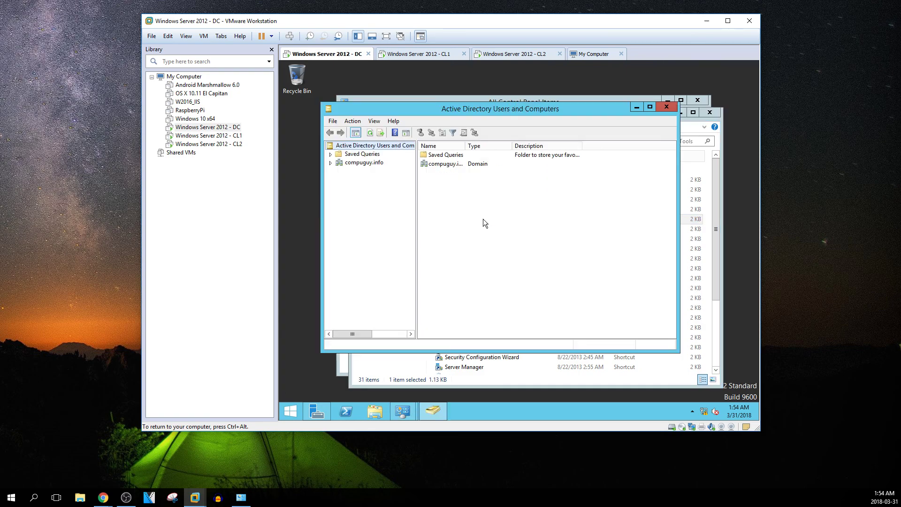
Expand compuguy.info, select its Users container, and bring up the container's context menu
{"action": "left_click", "coordinate": [339, 161]}
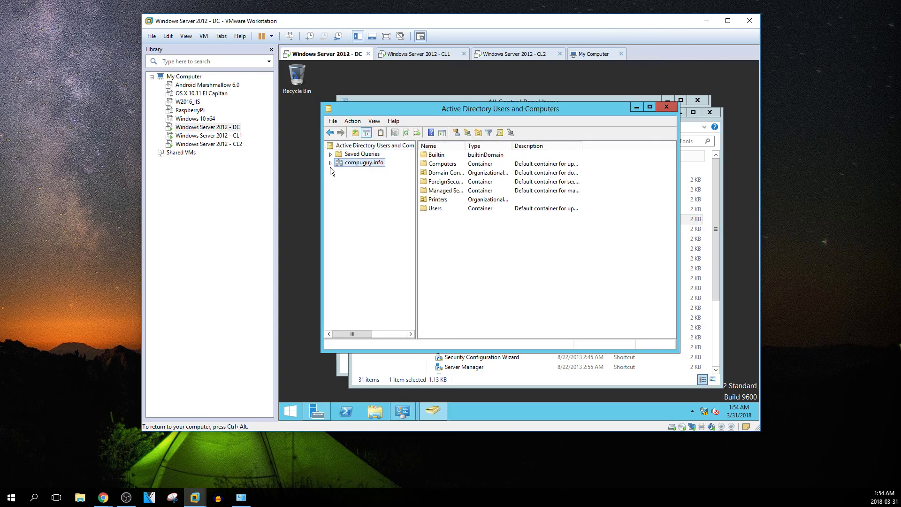
{"action": "left_click", "coordinate": [330, 164]}
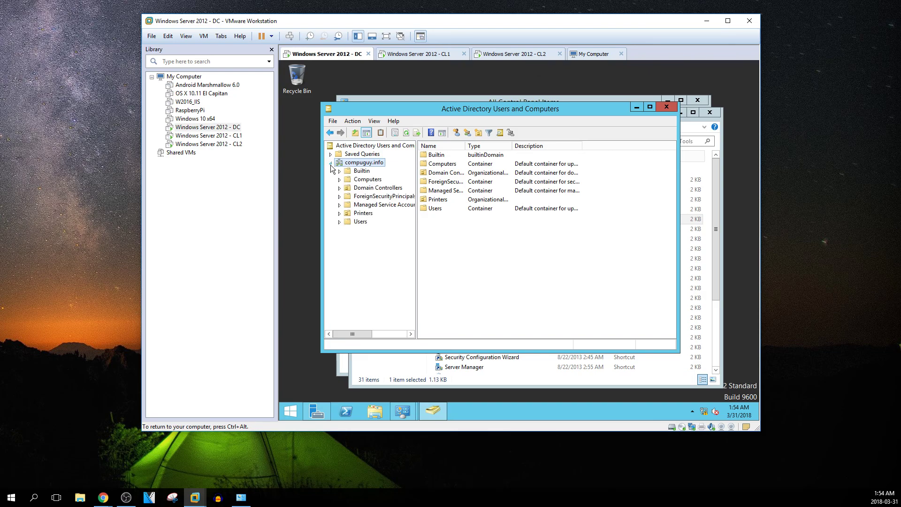
{"action": "left_click", "coordinate": [363, 213]}
{"action": "left_click", "coordinate": [360, 221]}
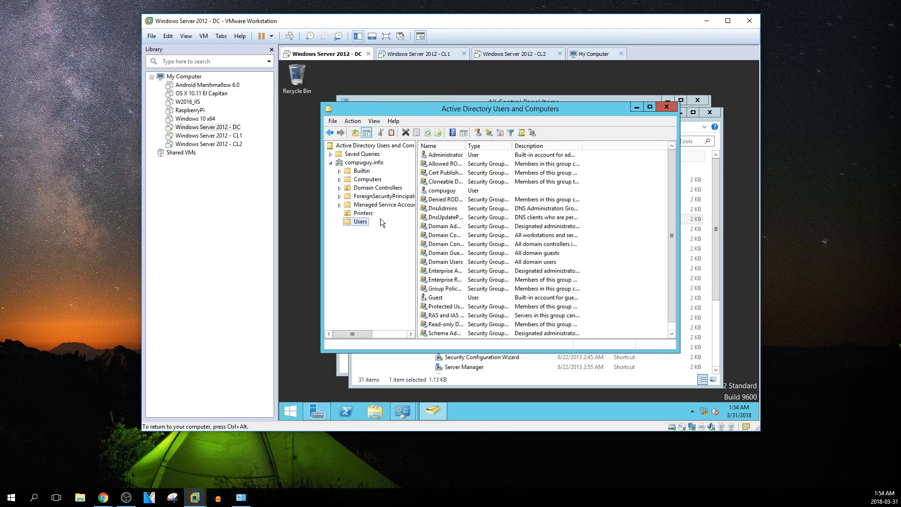
{"action": "right_click", "coordinate": [355, 221]}
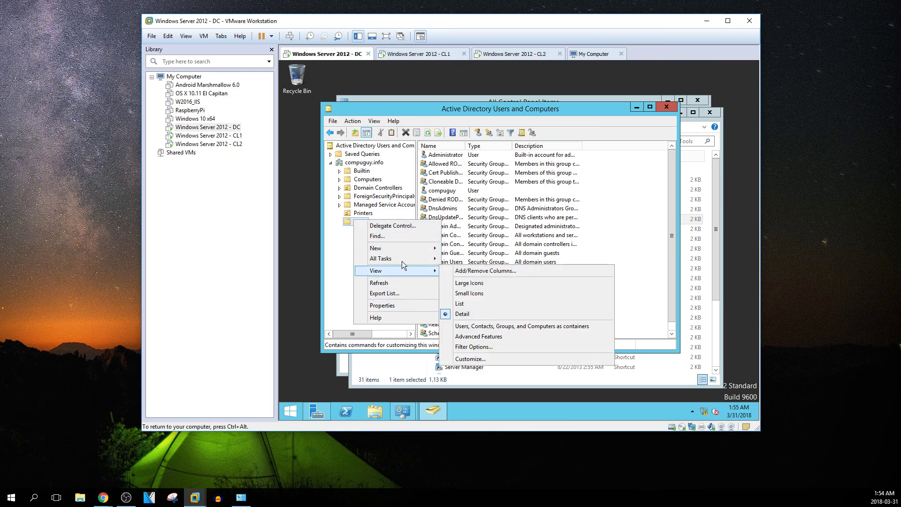
Create domain user 'test' with logon name test and a password, unticking 'must change password'
{"action": "mouse_move", "coordinate": [402, 249]}
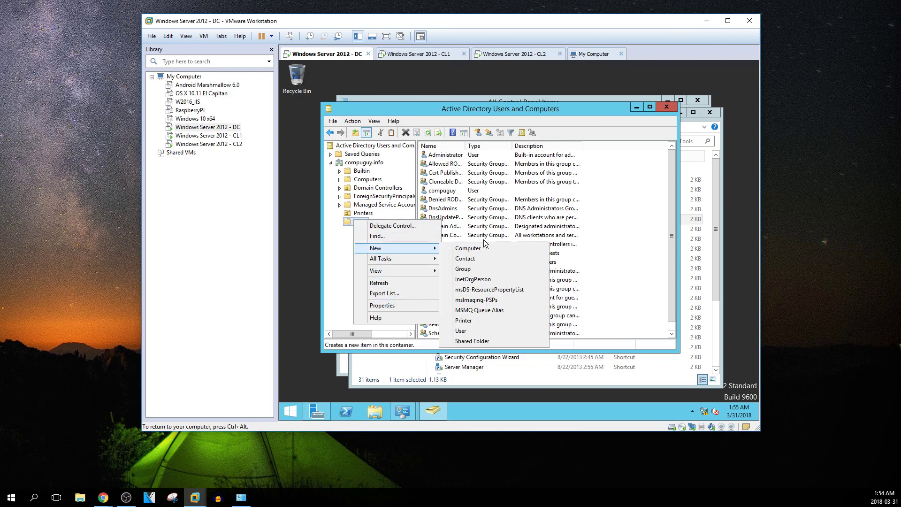
{"action": "left_click", "coordinate": [475, 332]}
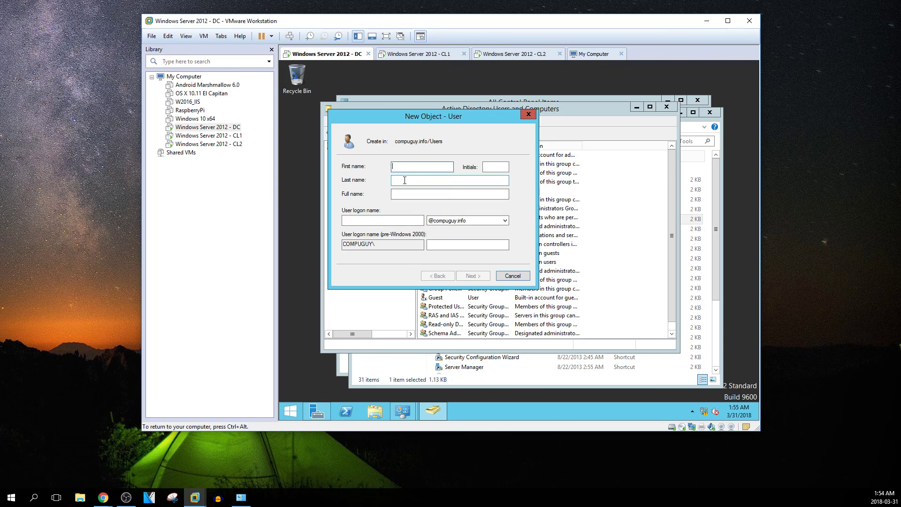
{"action": "type", "text": "test"}
{"action": "left_click", "coordinate": [408, 224]}
{"action": "type", "text": "t"}
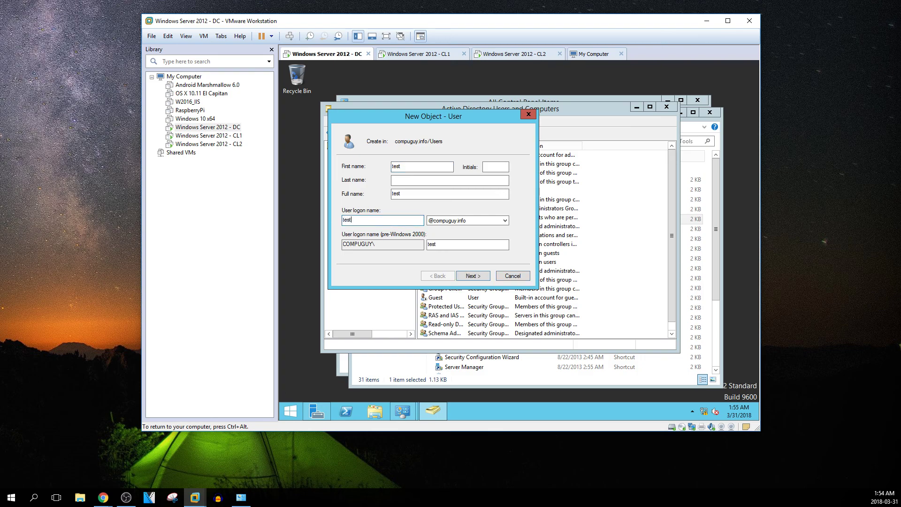
{"action": "left_click", "coordinate": [474, 276]}
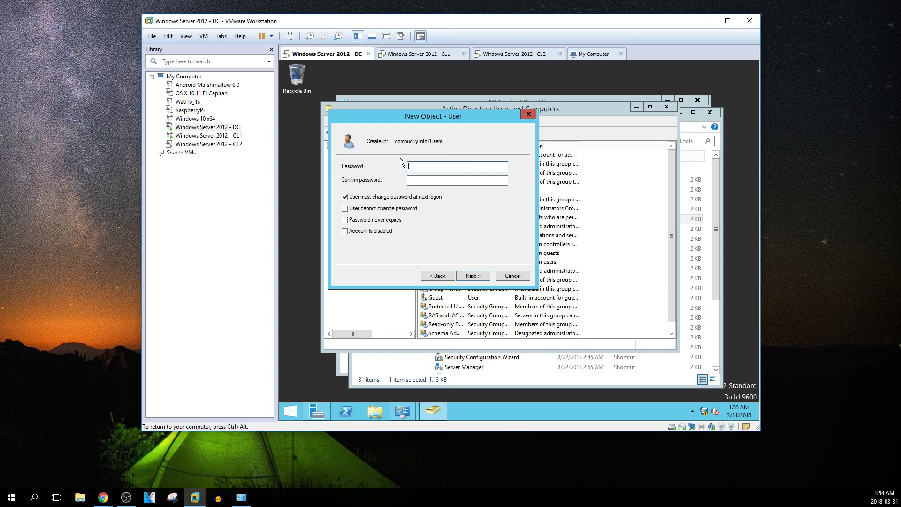
{"action": "type", "text": "•••"}
{"action": "key", "text": "Tab"}
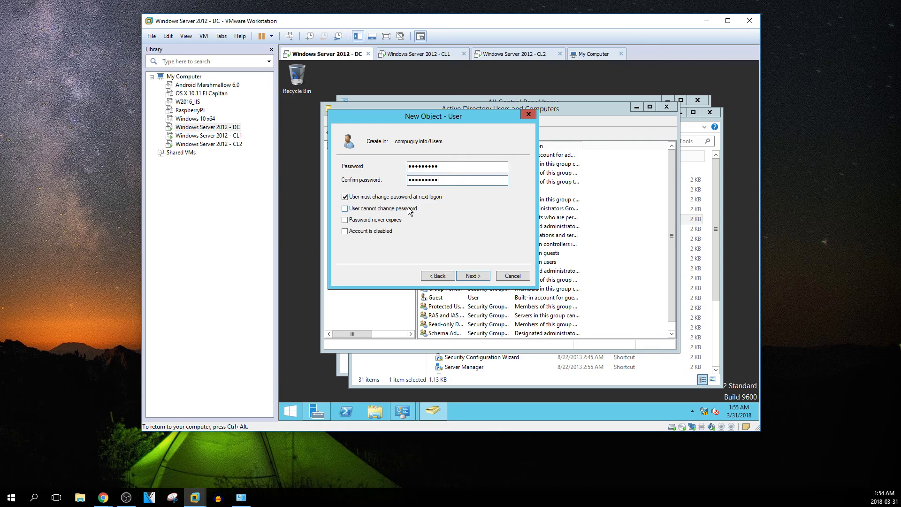
{"action": "left_click", "coordinate": [346, 199]}
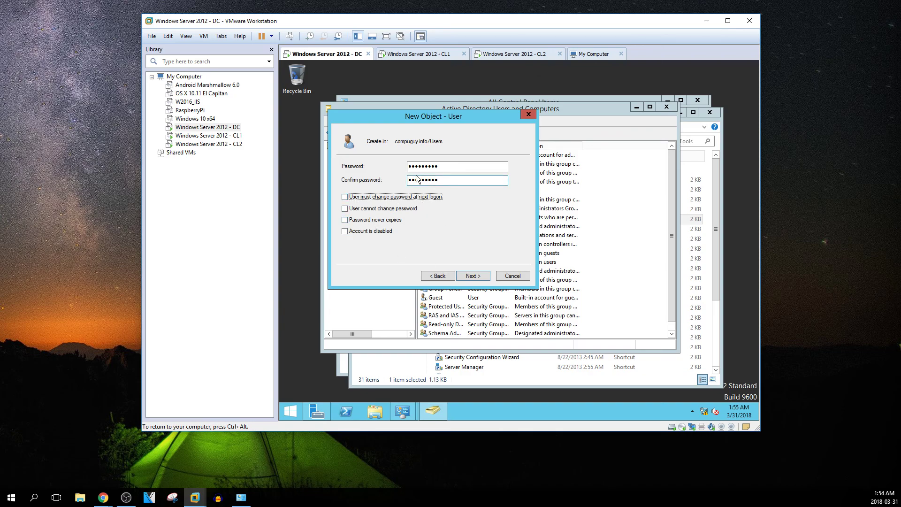
{"action": "left_click", "coordinate": [468, 278]}
{"action": "left_click", "coordinate": [467, 278]}
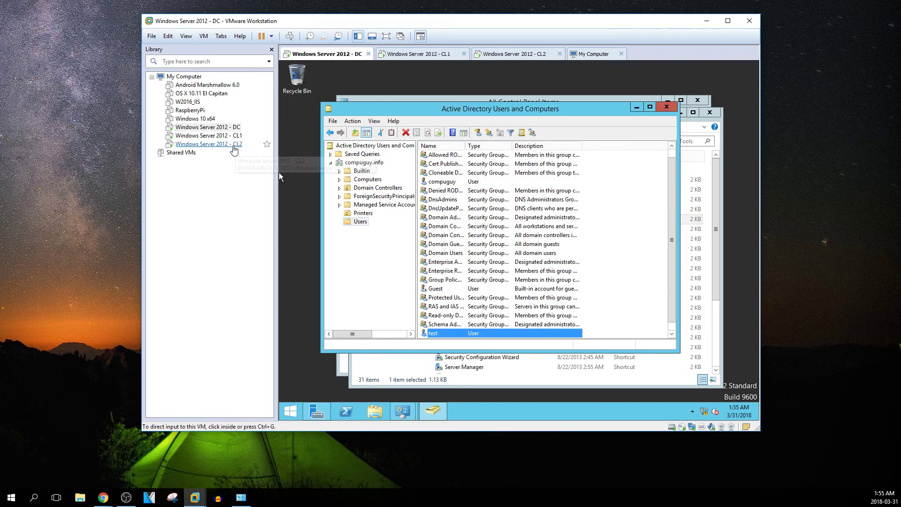
On CL1, add the domain user test to Administrators via Check Names, then close Computer Management
{"action": "left_click", "coordinate": [223, 137]}
{"action": "left_click", "coordinate": [491, 179]}
{"action": "left_click", "coordinate": [458, 310]}
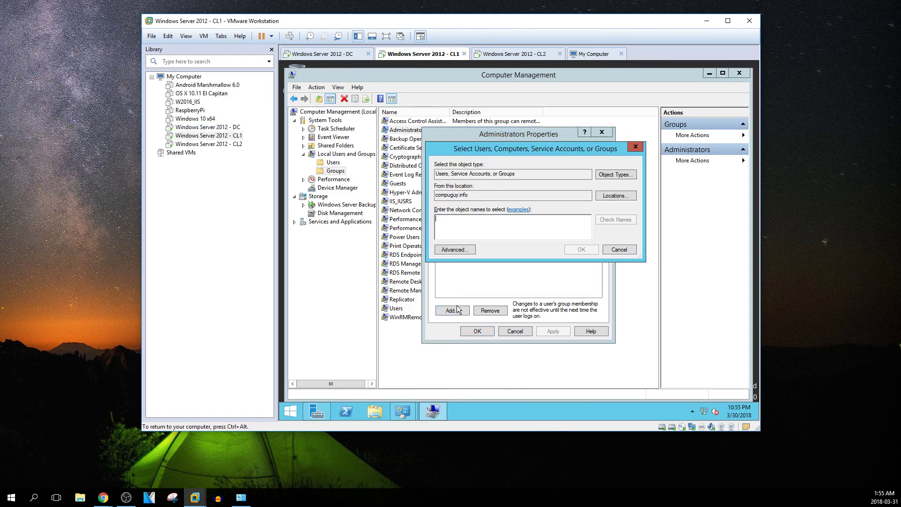
{"action": "type", "text": "test"}
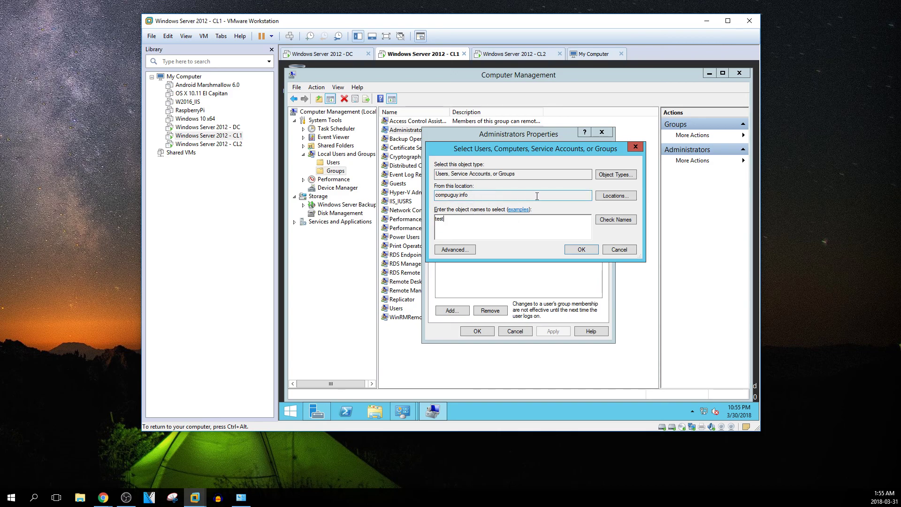
{"action": "left_click", "coordinate": [606, 221]}
{"action": "left_click", "coordinate": [579, 250]}
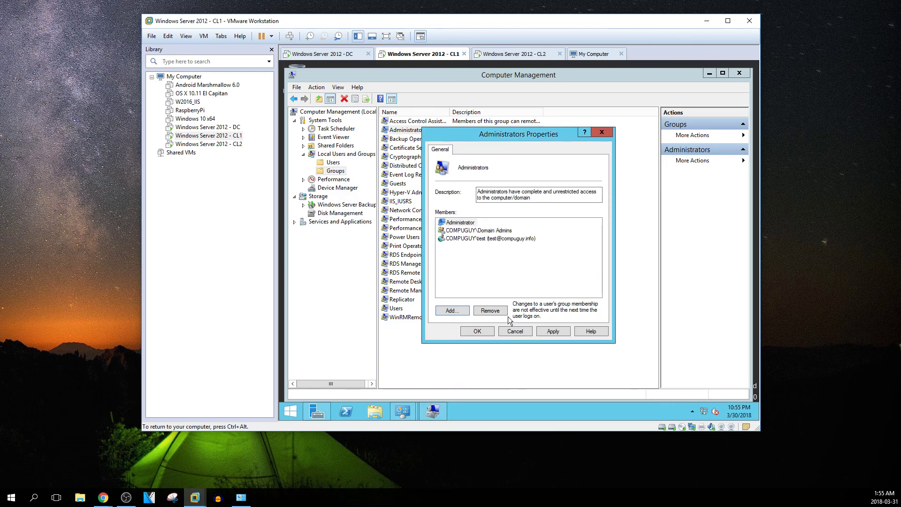
{"action": "left_click", "coordinate": [476, 331]}
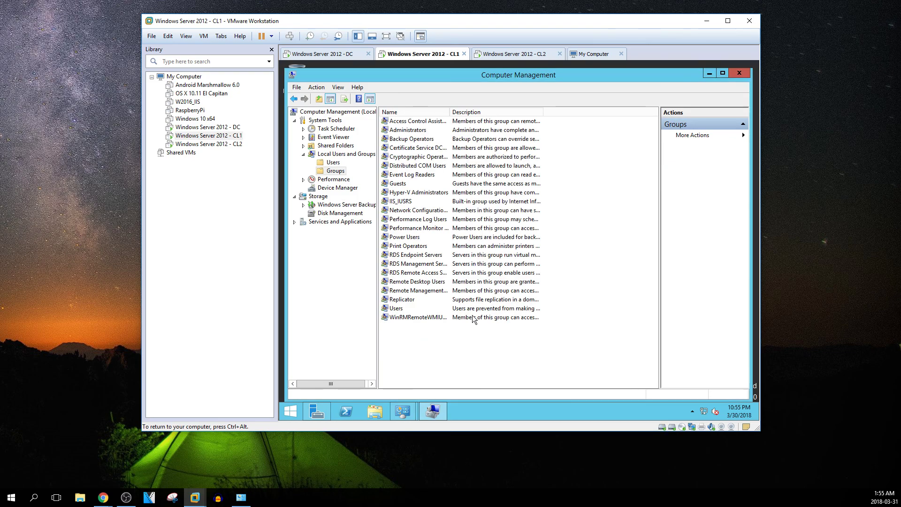
{"action": "double_click", "coordinate": [291, 74]}
Sign out of both CL1 and the DC from their Start screens
{"action": "left_click", "coordinate": [231, 136]}
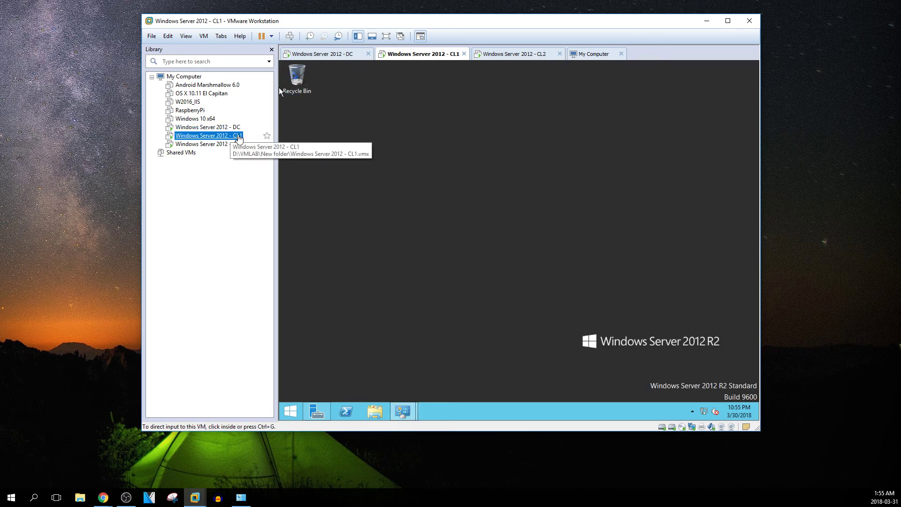
{"action": "left_click", "coordinate": [229, 130]}
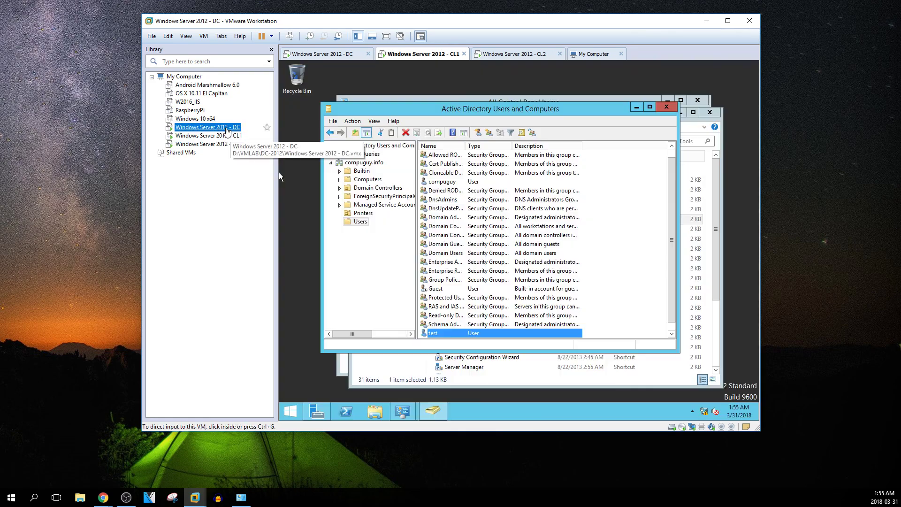
{"action": "left_click", "coordinate": [224, 140]}
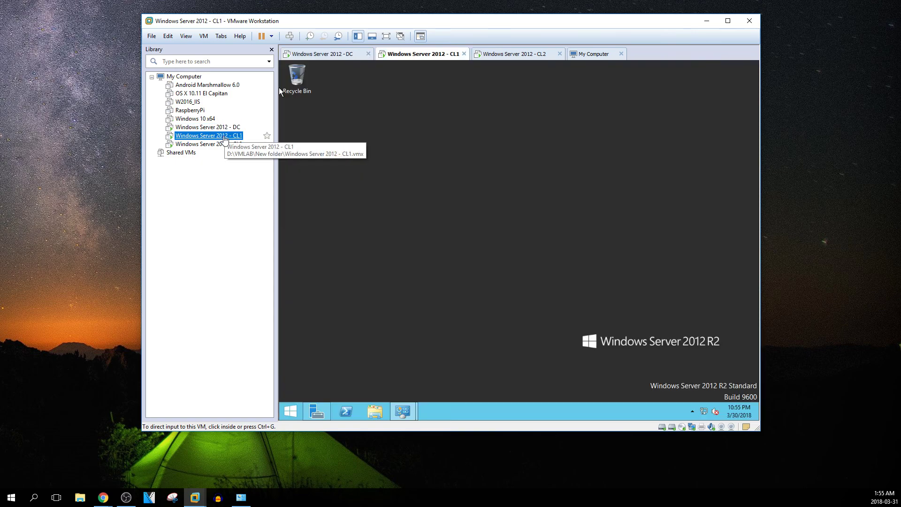
{"action": "left_click", "coordinate": [296, 410]}
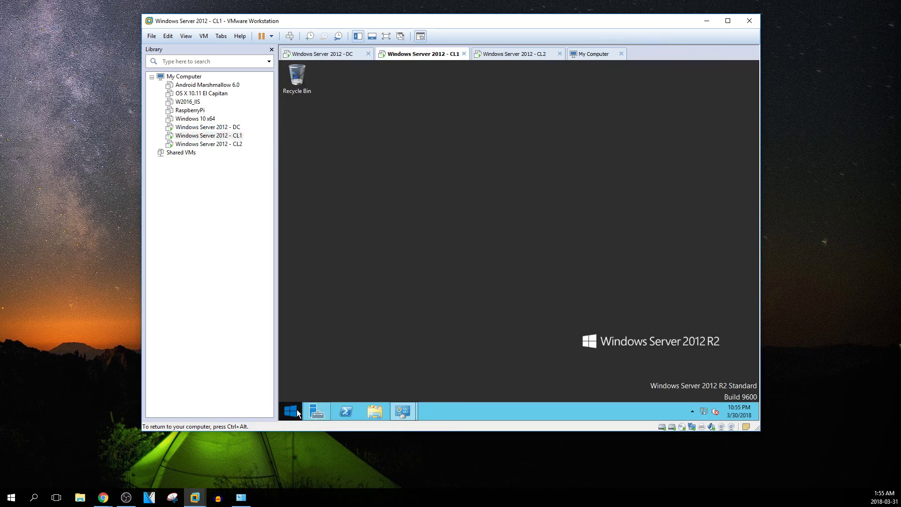
{"action": "left_click", "coordinate": [695, 98]}
{"action": "left_click", "coordinate": [661, 143]}
{"action": "left_click", "coordinate": [208, 127]}
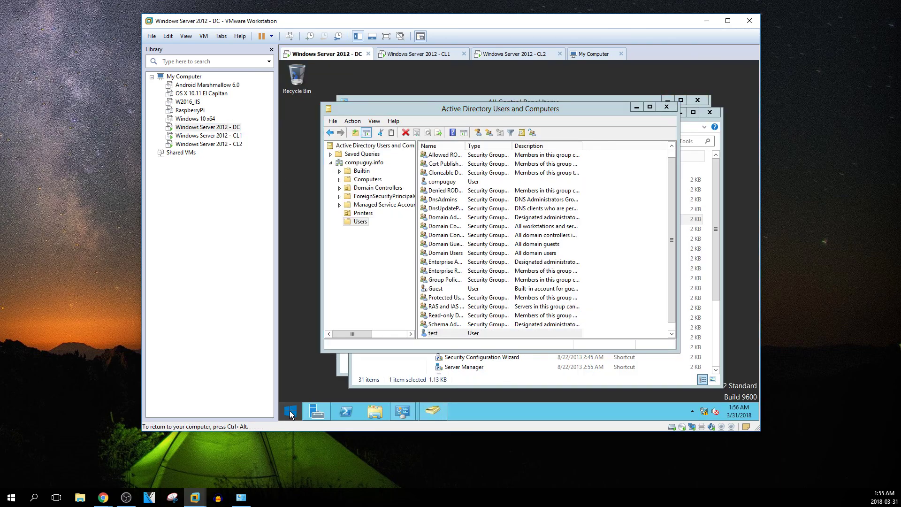
{"action": "left_click", "coordinate": [291, 412]}
{"action": "left_click", "coordinate": [691, 99]}
{"action": "left_click", "coordinate": [650, 140]}
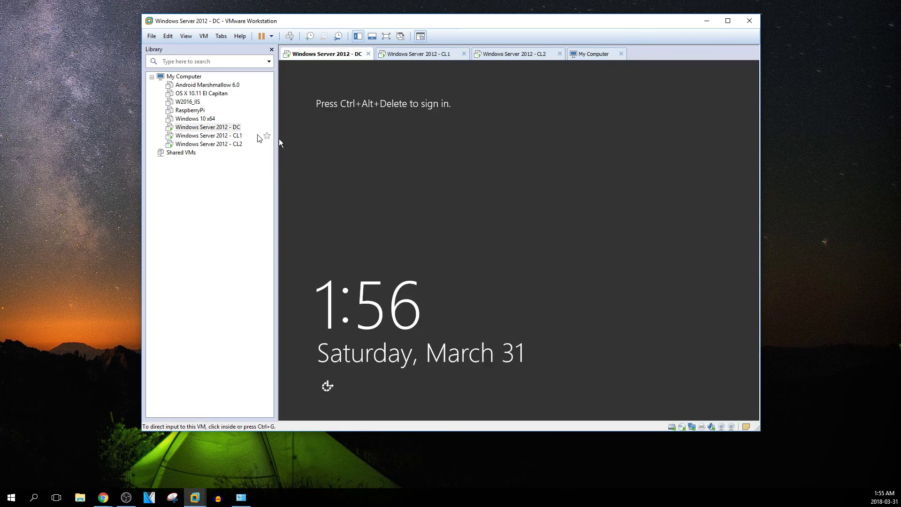
On the DC, send Ctrl+Alt+Del and attempt to sign in as Other user test with its password
{"action": "right_click", "coordinate": [224, 128]}
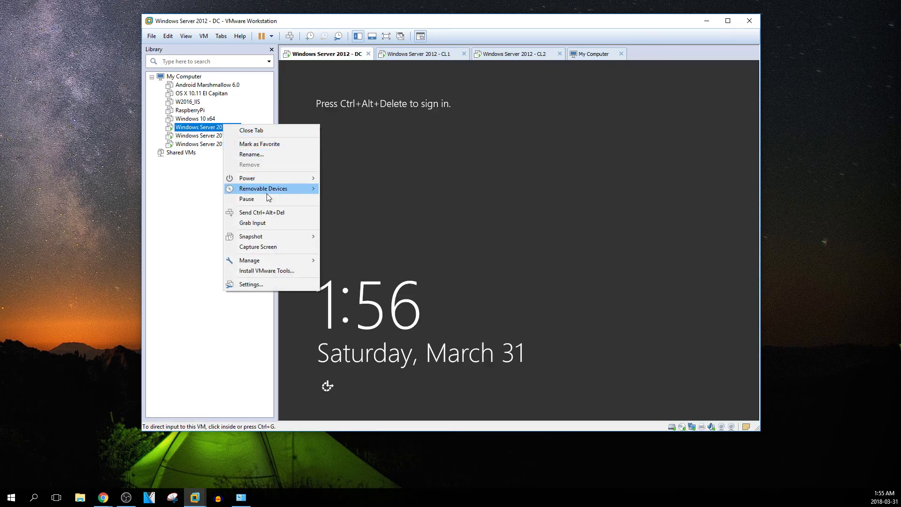
{"action": "left_click", "coordinate": [275, 214]}
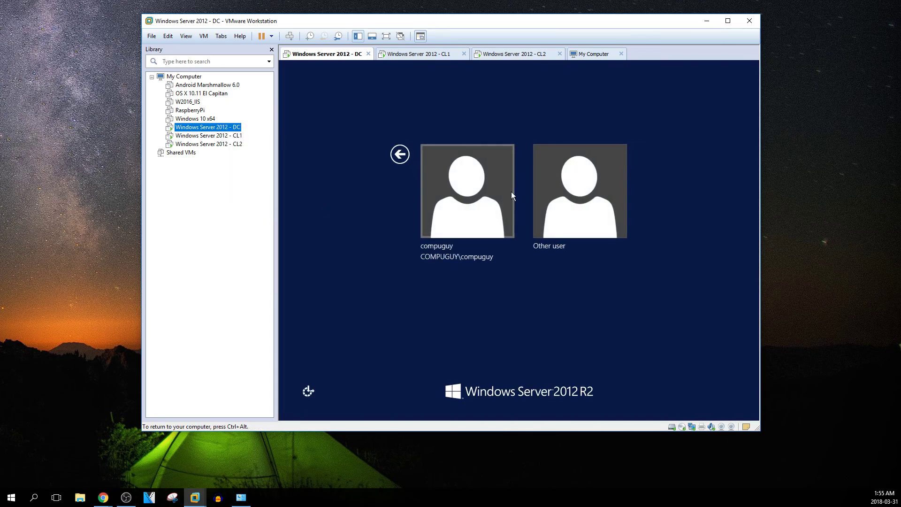
{"action": "left_click", "coordinate": [546, 191]}
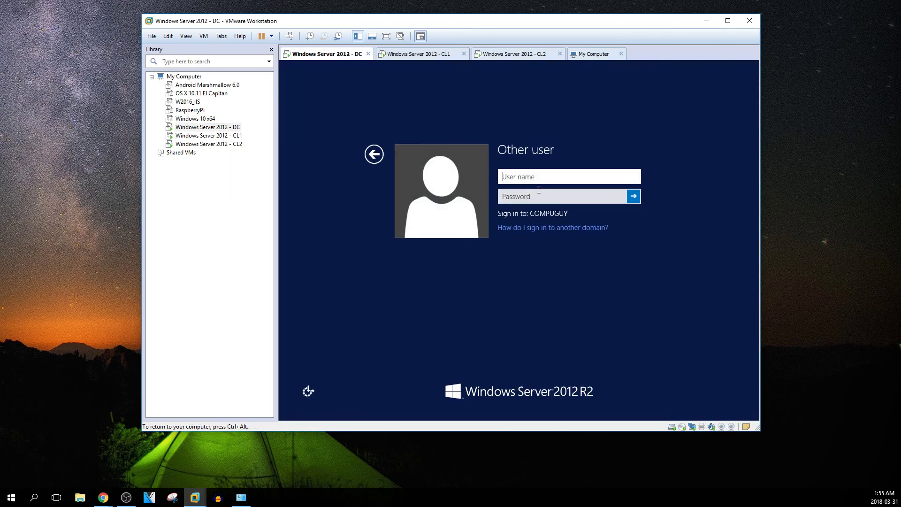
{"action": "left_click", "coordinate": [536, 192]}
{"action": "left_click", "coordinate": [529, 178]}
{"action": "type", "text": "test"}
{"action": "left_click", "coordinate": [529, 203]}
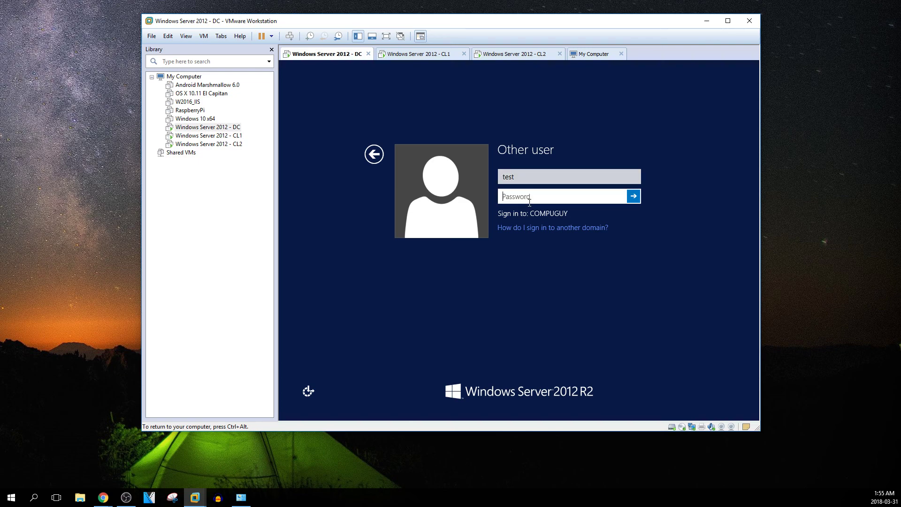
{"action": "type", "text": "••••••••"}
{"action": "key", "text": "Return"}
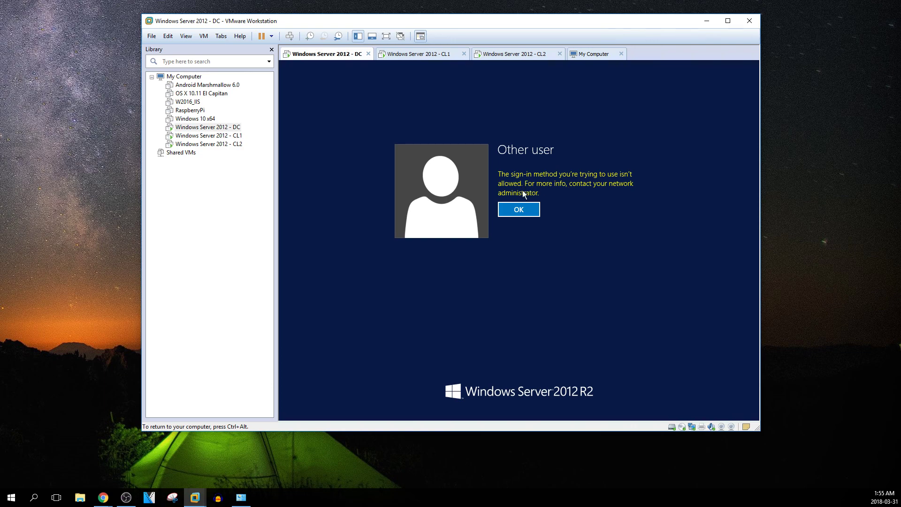
On CL1, send Ctrl+Alt+Del and sign in as user test, then return to the DC
{"action": "left_click", "coordinate": [235, 136]}
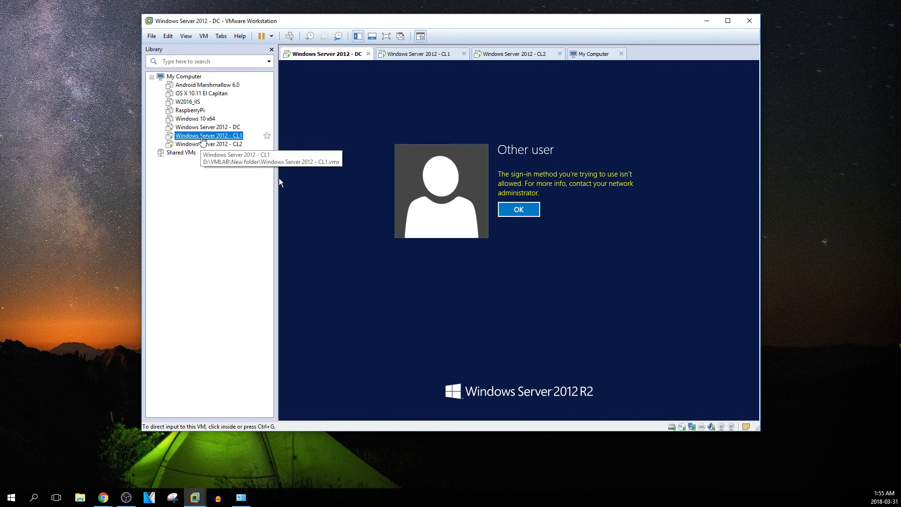
{"action": "right_click", "coordinate": [229, 135]}
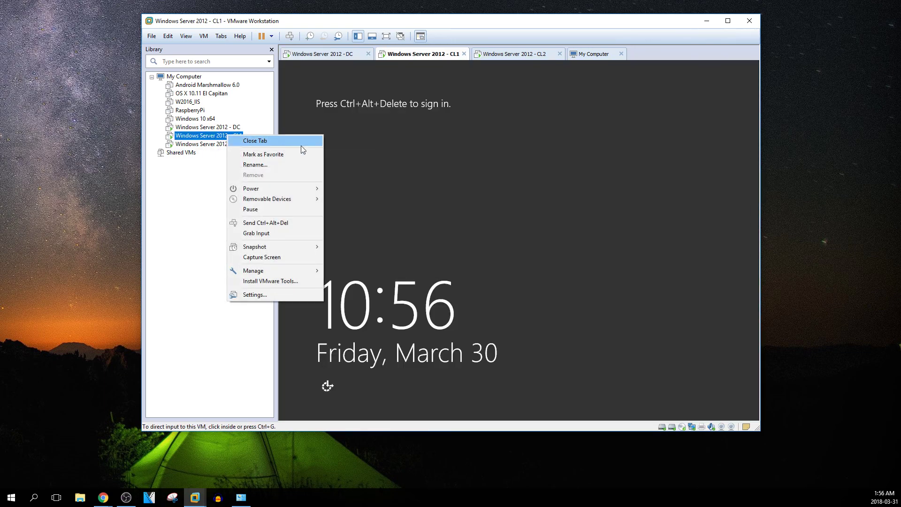
{"action": "left_click", "coordinate": [276, 224]}
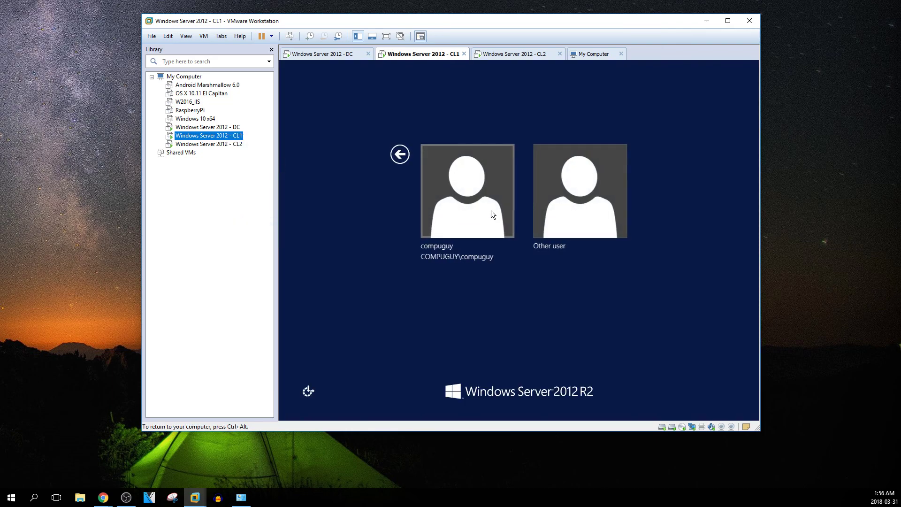
{"action": "left_click", "coordinate": [560, 205]}
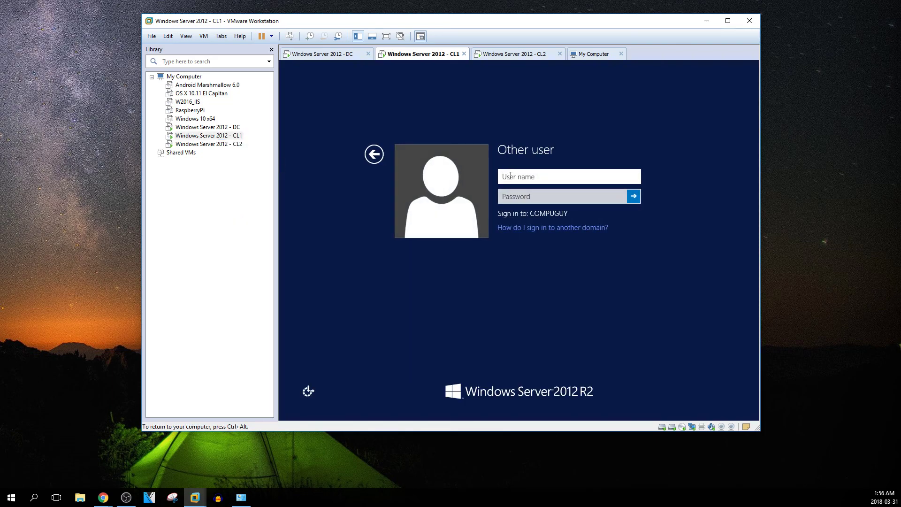
{"action": "type", "text": "test"}
{"action": "left_click", "coordinate": [536, 197]}
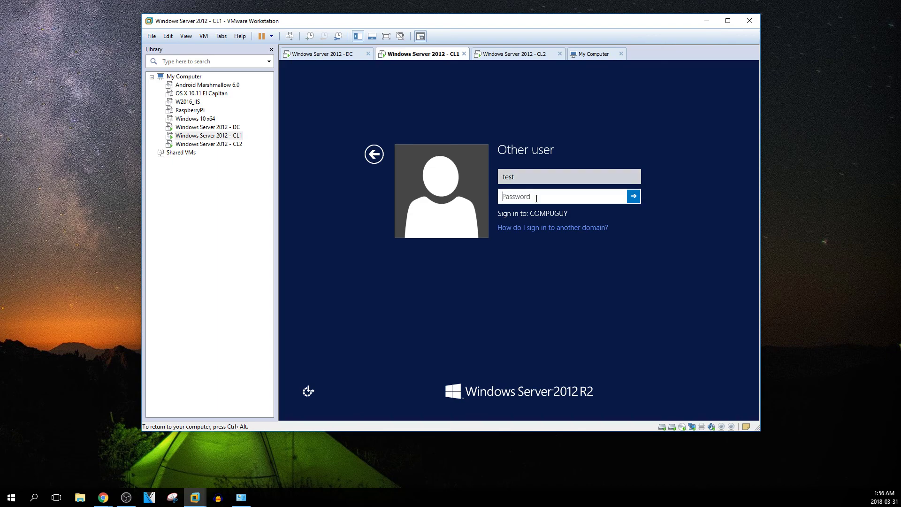
{"action": "type", "text": "•••••••••"}
{"action": "key", "text": "Return"}
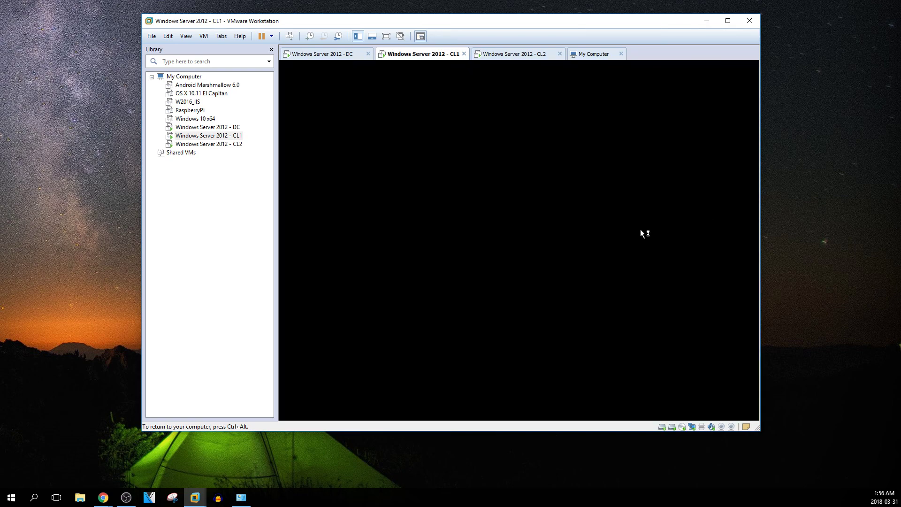
{"action": "key", "text": "ctrl+alt"}
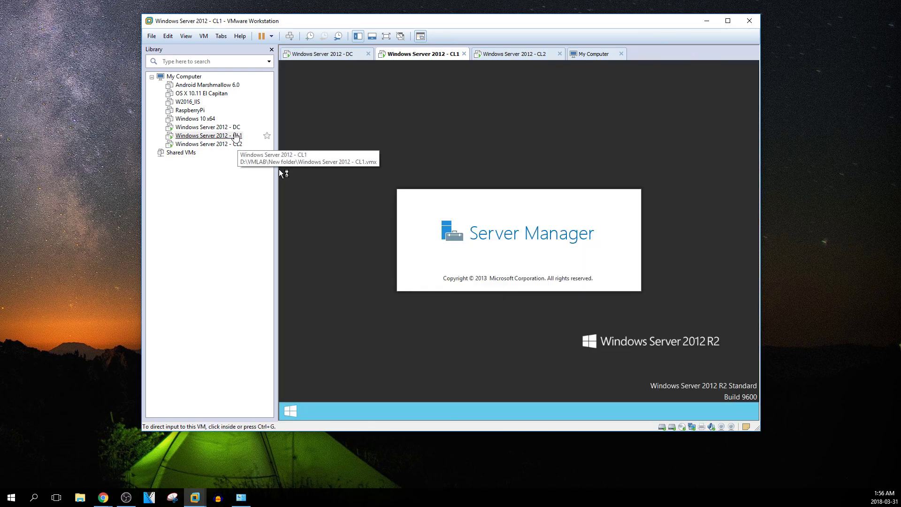
{"action": "left_click", "coordinate": [234, 132]}
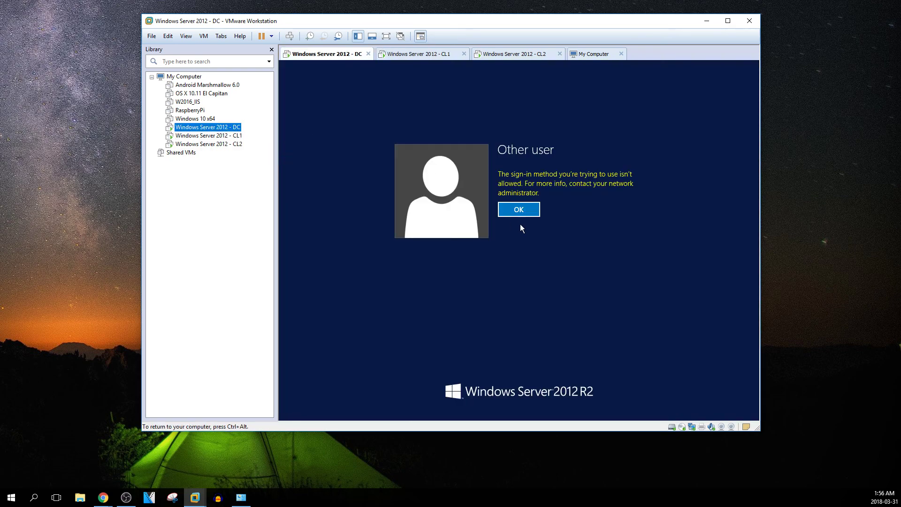
Dismiss the refusal and sign in on the DC as compuguy with the account password
{"action": "left_click", "coordinate": [510, 210]}
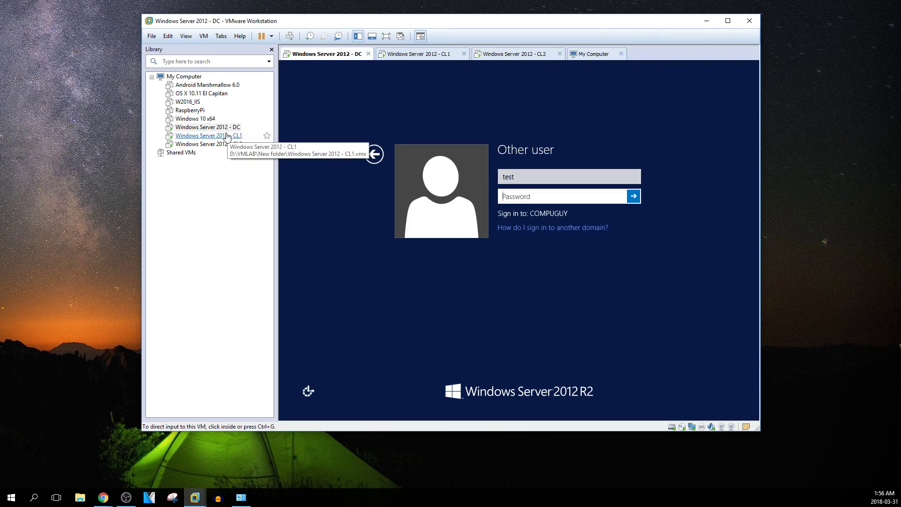
{"action": "left_click", "coordinate": [539, 179]}
{"action": "key", "text": "shift+Left"}
{"action": "key", "text": "shift+Left"}
{"action": "key", "text": "BackSpace"}
{"action": "key", "text": "BackSpace"}
{"action": "key", "text": "BackSpace"}
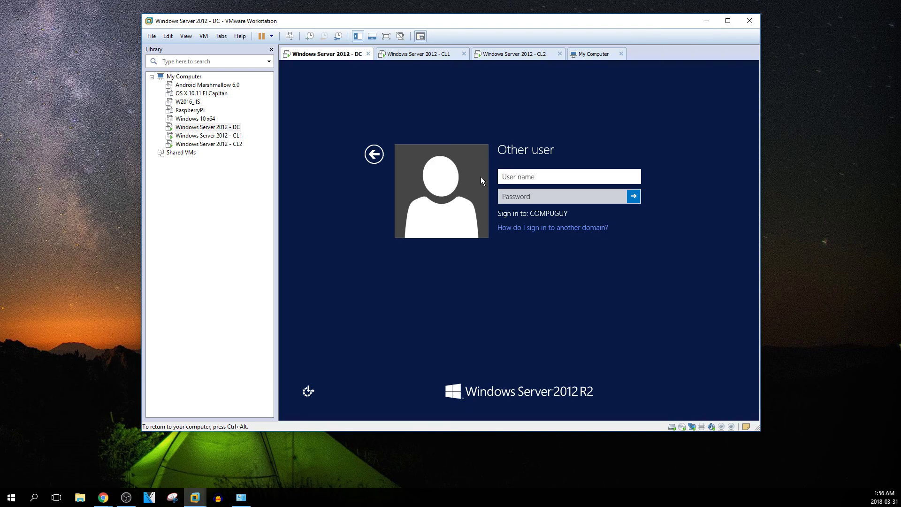
{"action": "type", "text": "compuguy"}
{"action": "key", "text": "Tab"}
{"action": "type", "text": "Password1"}
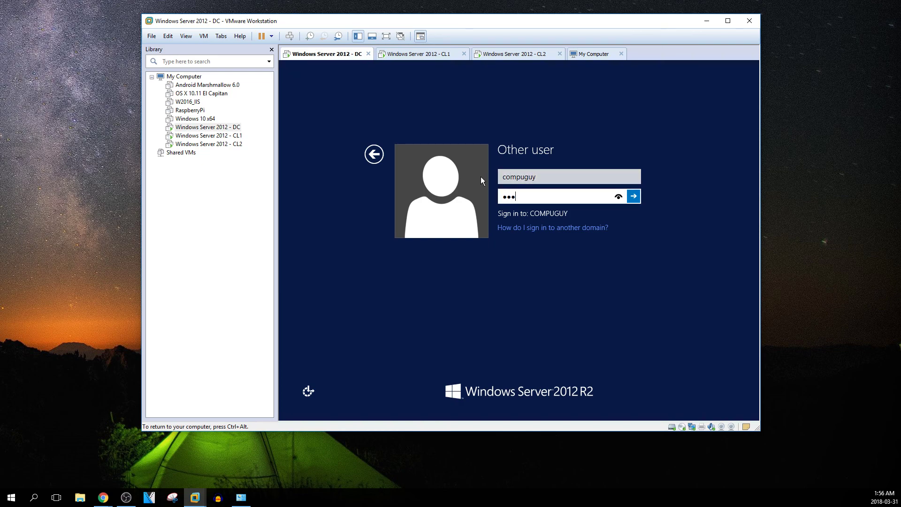
{"action": "key", "text": "Return"}
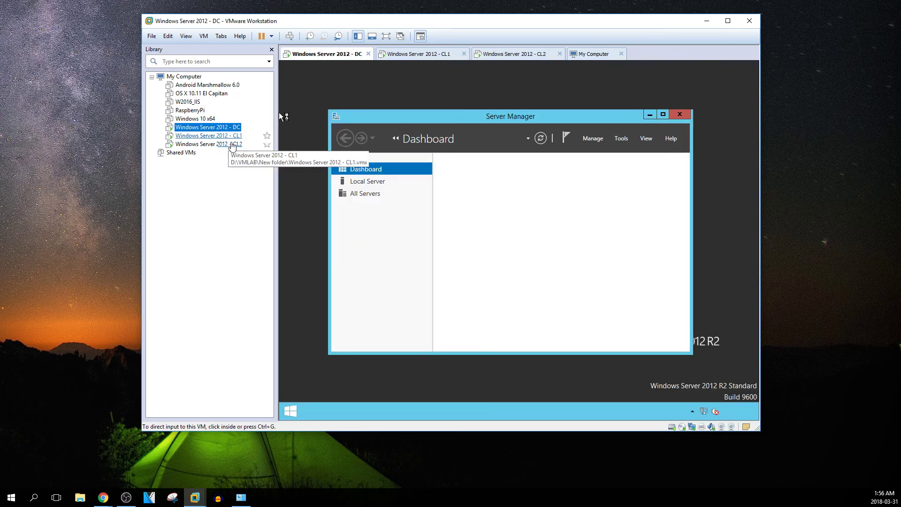
{"action": "left_click", "coordinate": [224, 136]}
On the DC, drag Active Directory Users and Computers from Administrative Tools to create a desktop shortcut
{"action": "left_click", "coordinate": [208, 127]}
{"action": "left_click", "coordinate": [448, 238]}
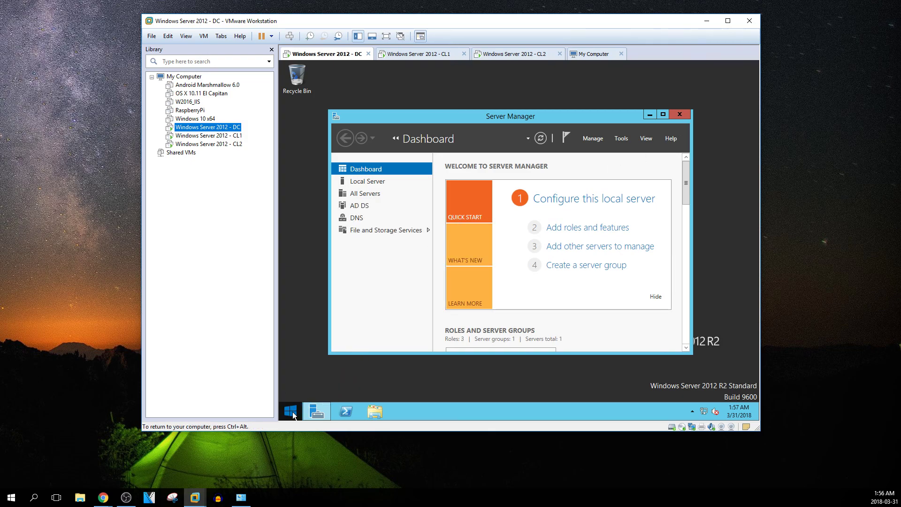
{"action": "left_click", "coordinate": [291, 411]}
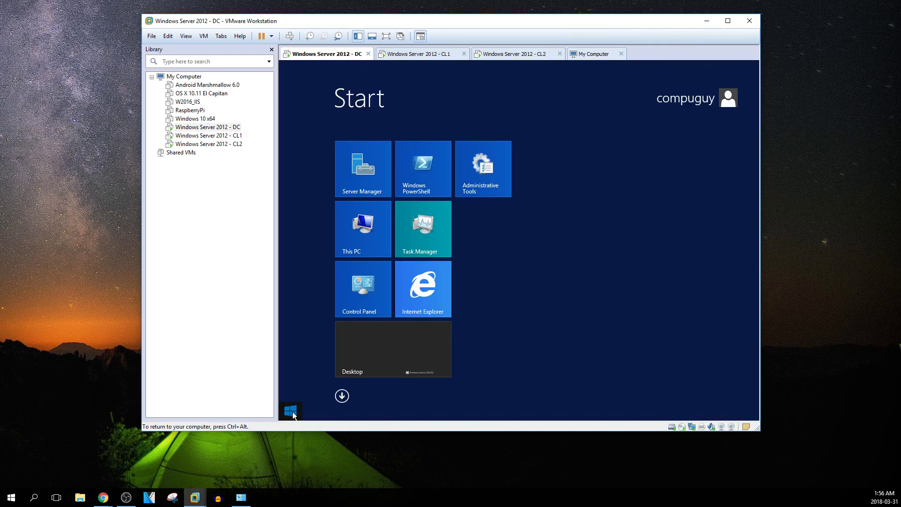
{"action": "left_click", "coordinate": [494, 168]}
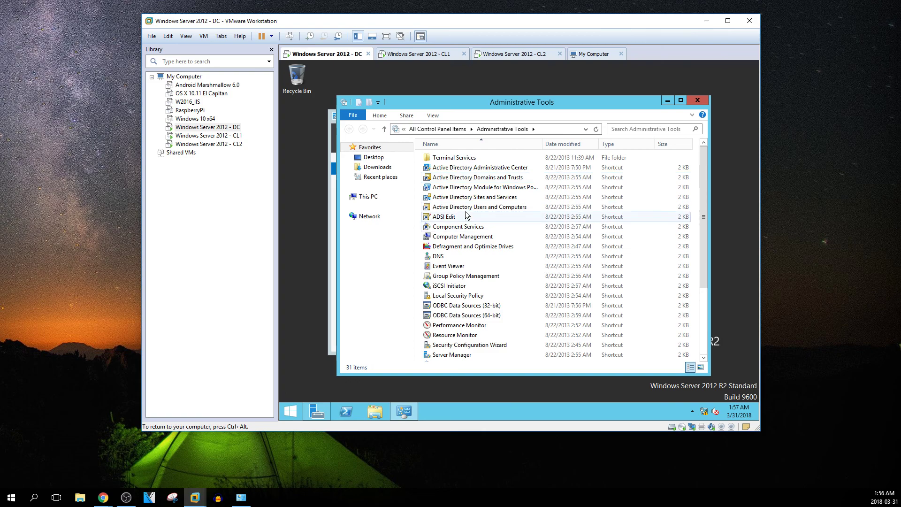
{"action": "left_click_drag", "start_coordinate": [471, 206], "coordinate": [303, 204]}
{"action": "left_click", "coordinate": [331, 232]}
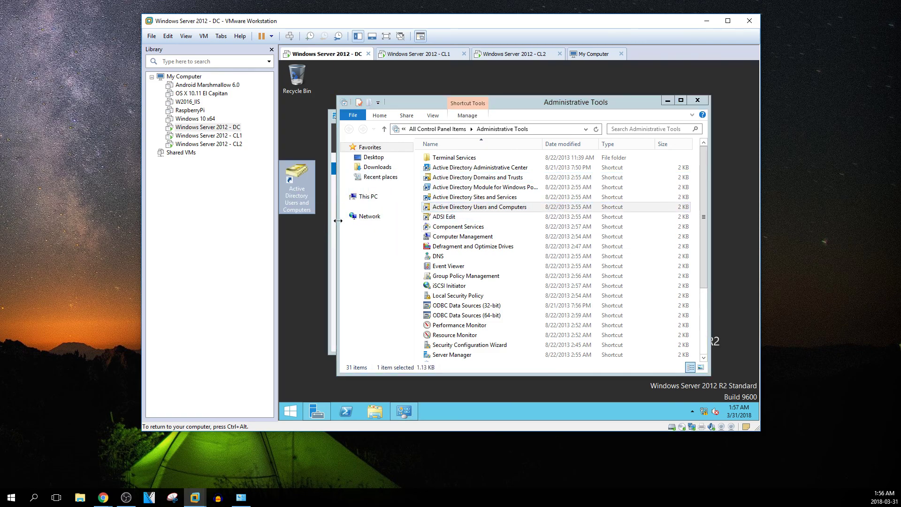
Open the shortcut and browse the Computers, Domain Controllers and Managed Service Accounts containers
{"action": "double_click", "coordinate": [299, 174]}
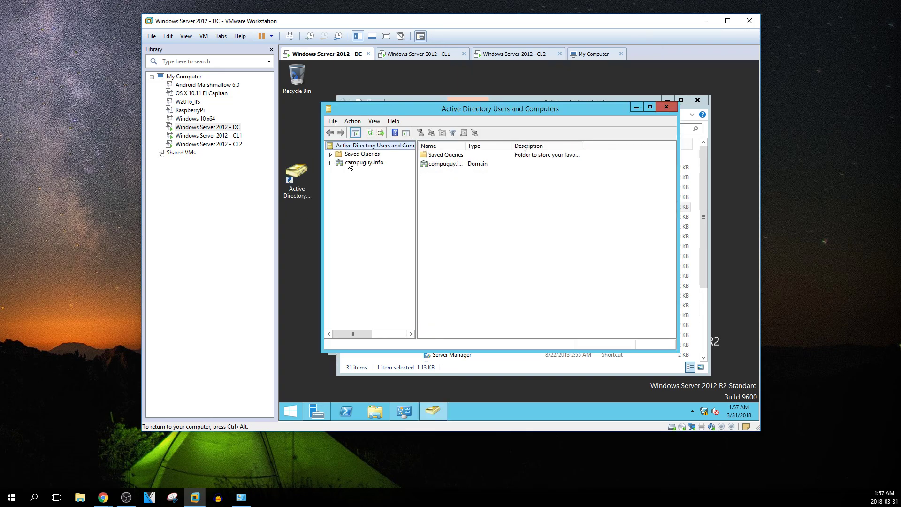
{"action": "left_click", "coordinate": [359, 163]}
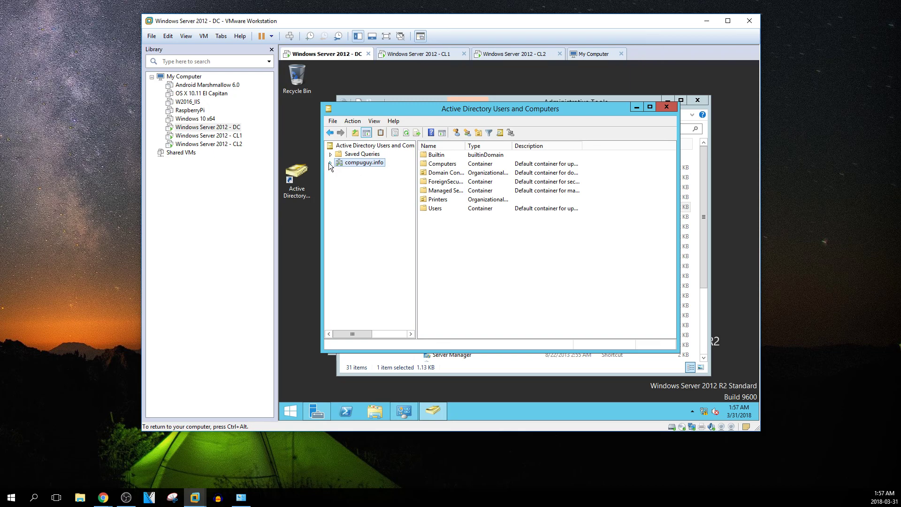
{"action": "left_click", "coordinate": [331, 162]}
{"action": "left_click", "coordinate": [363, 180]}
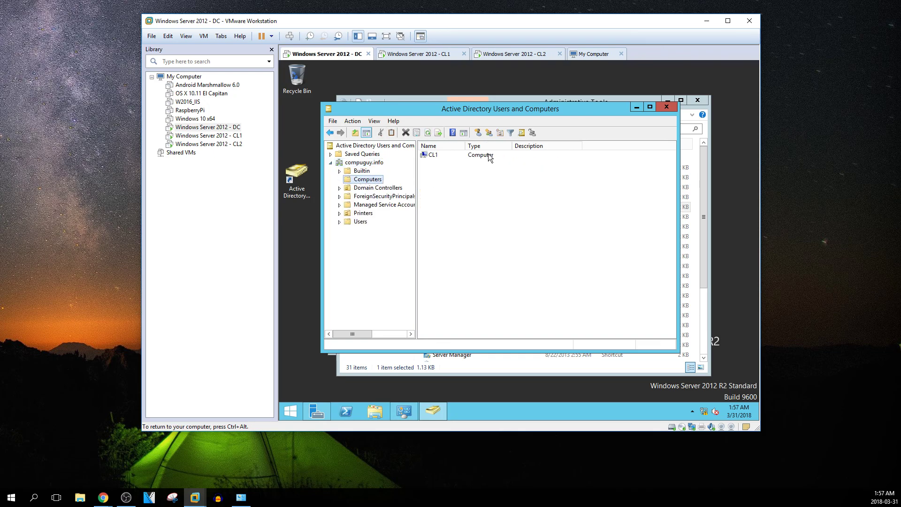
{"action": "left_click", "coordinate": [378, 188]}
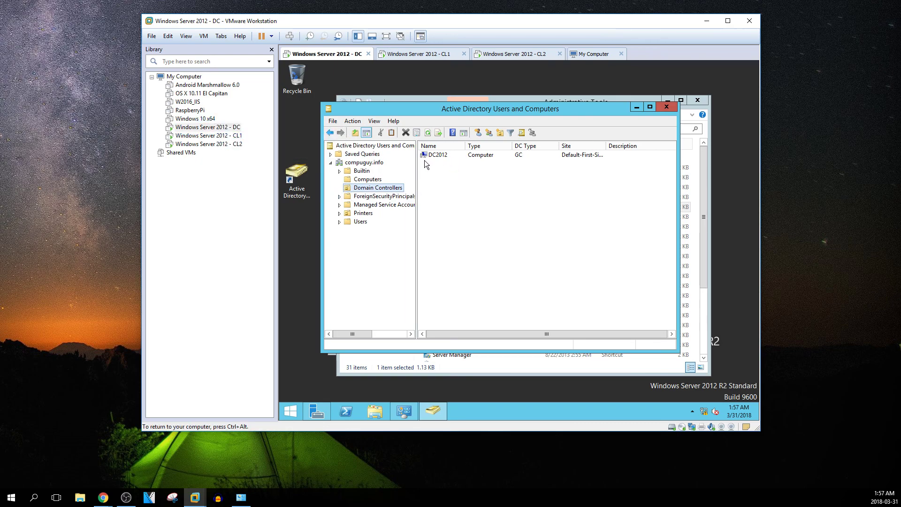
{"action": "left_click", "coordinate": [373, 181]}
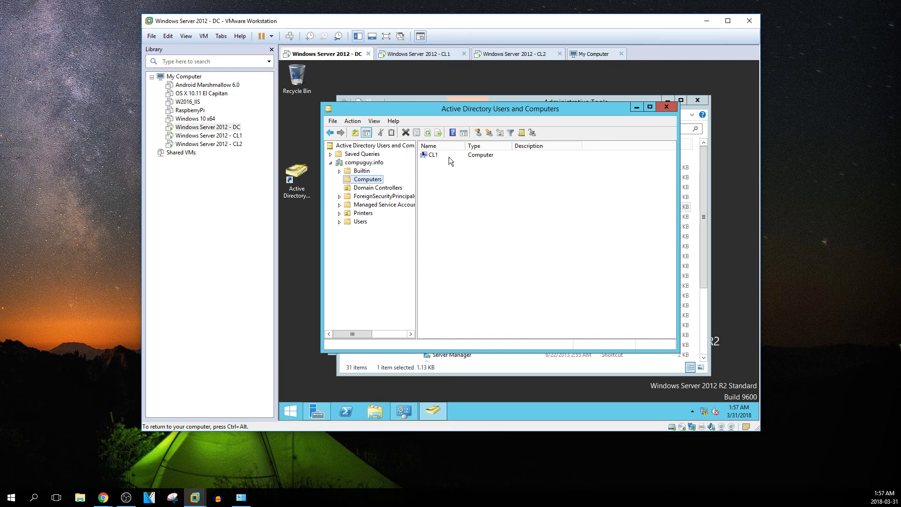
{"action": "left_click", "coordinate": [354, 203]}
Close Active Directory Users and Computers, the Administrative Tools folder and Server Manager
{"action": "left_click", "coordinate": [663, 106]}
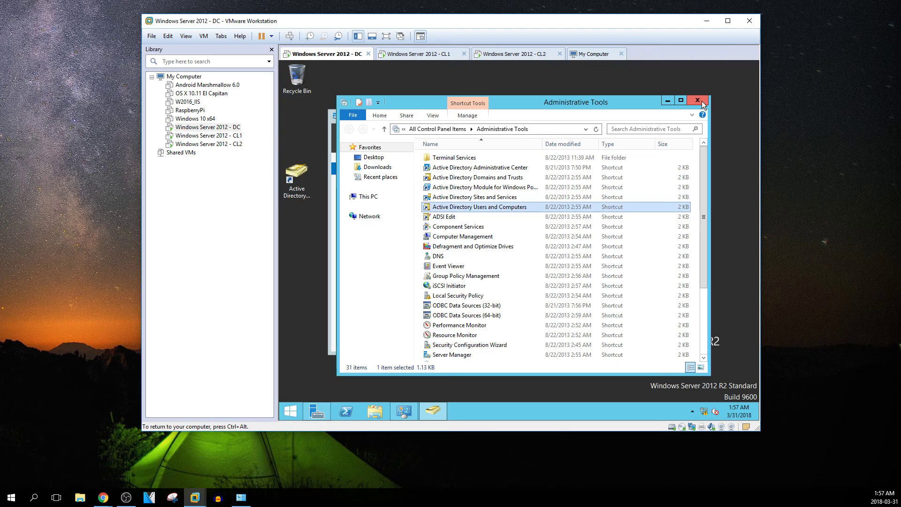
{"action": "left_click", "coordinate": [697, 100]}
{"action": "left_click", "coordinate": [680, 115]}
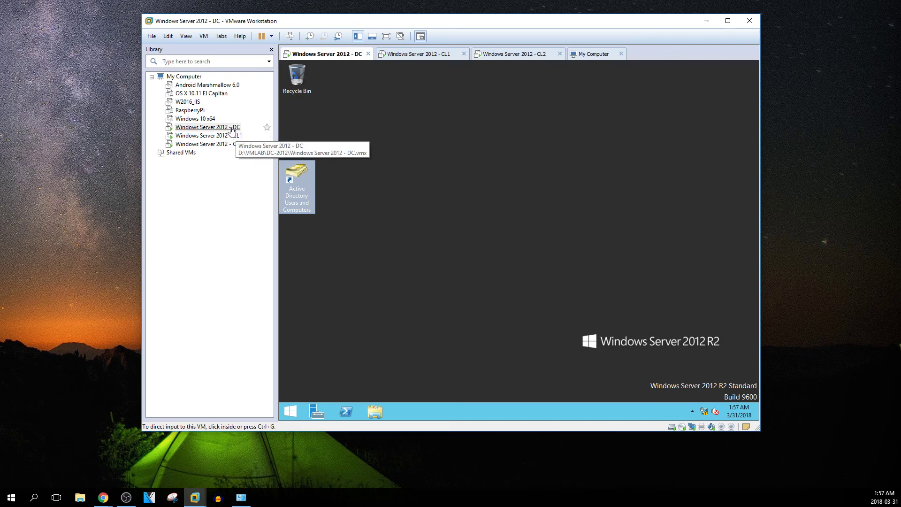
{"action": "left_click", "coordinate": [332, 115]}
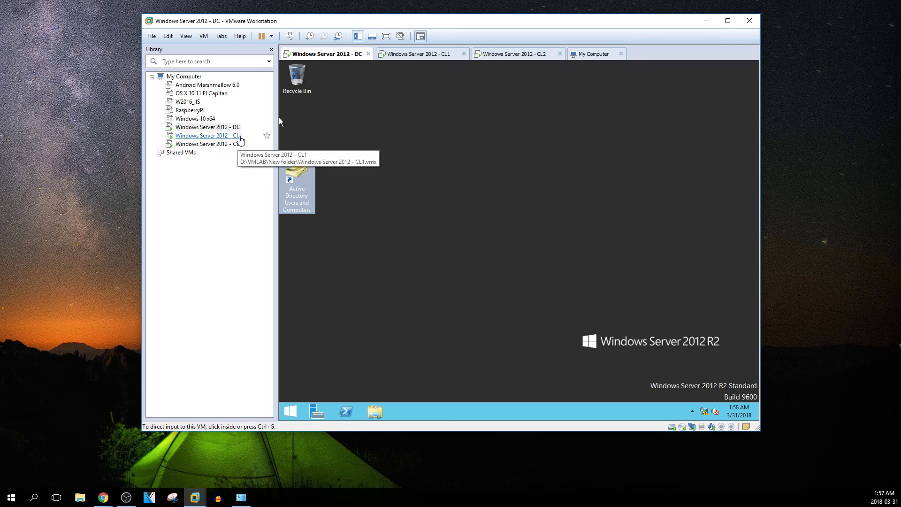
{"action": "left_click", "coordinate": [318, 128]}
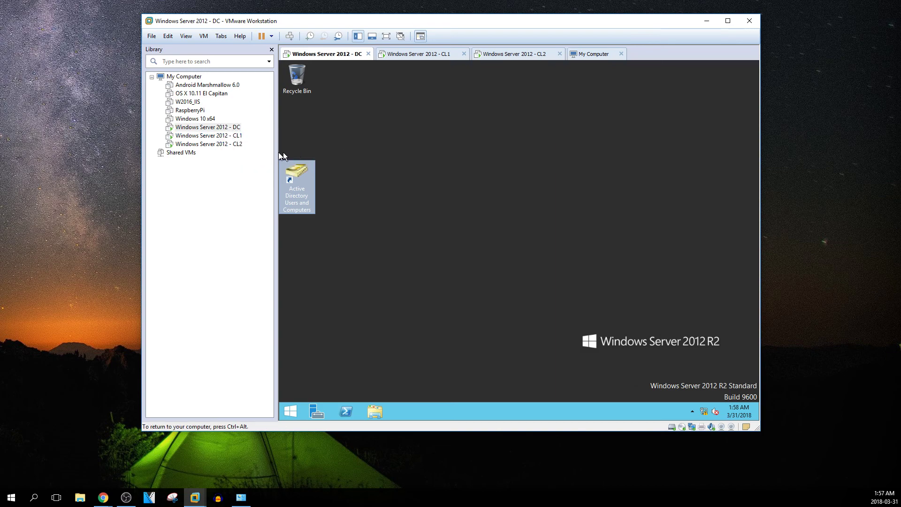